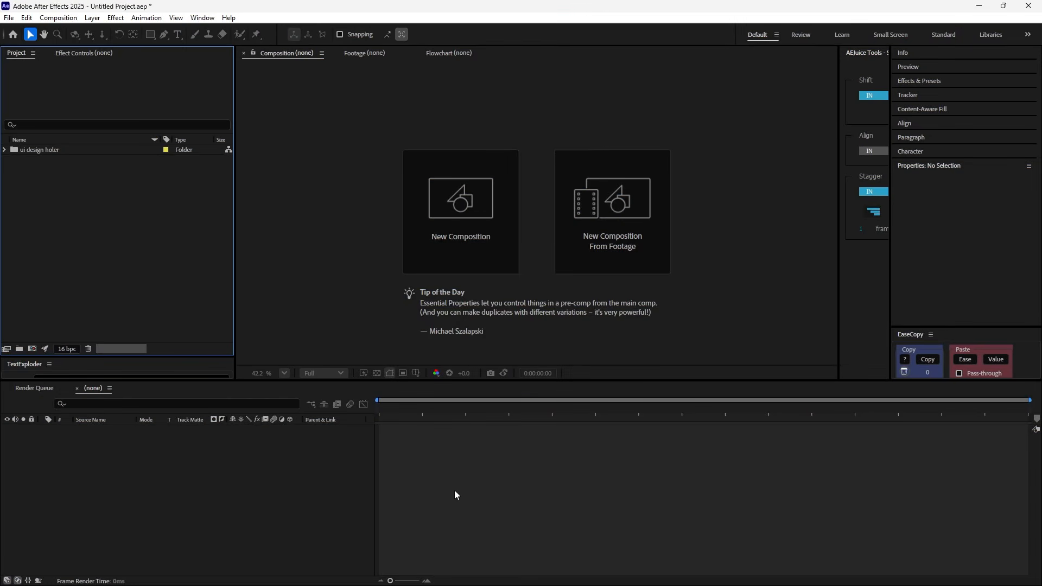
Create a 1920 x 1080 composition named "main ui holder"
{"action": "left_click", "coordinate": [4, 150]}
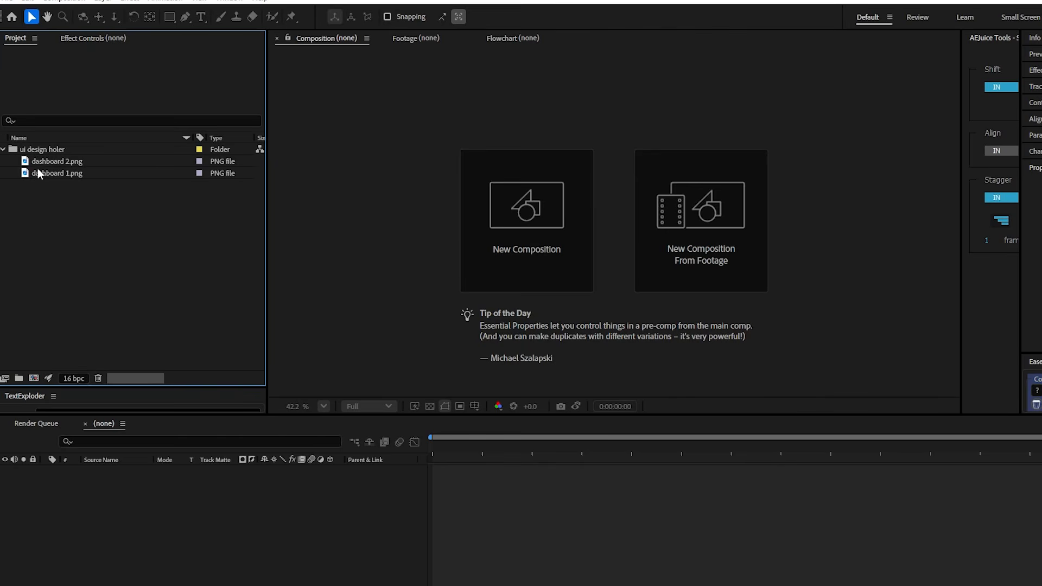
{"action": "left_click", "coordinate": [35, 378]}
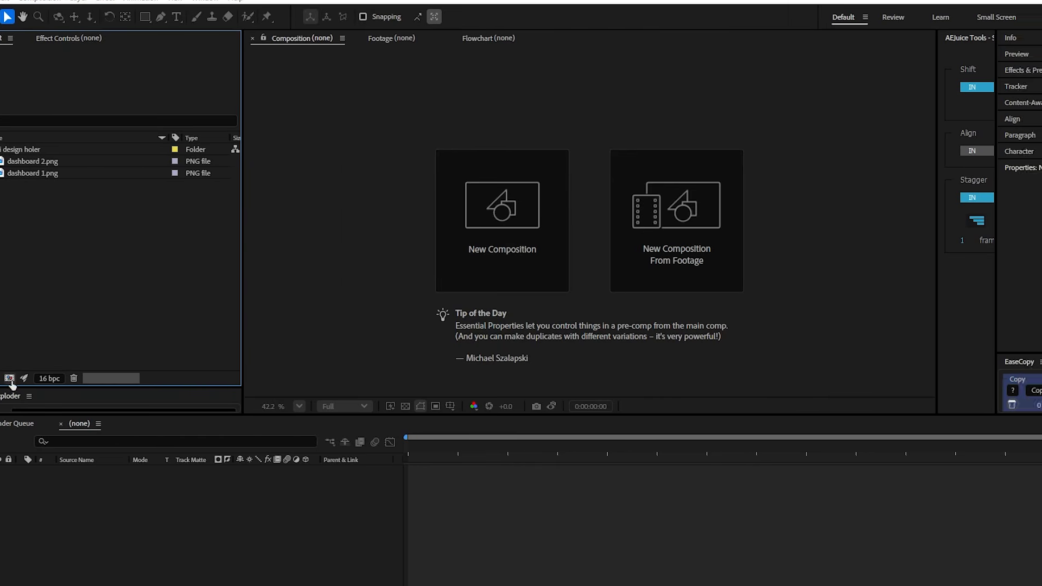
{"action": "type", "text": "main ui holder"}
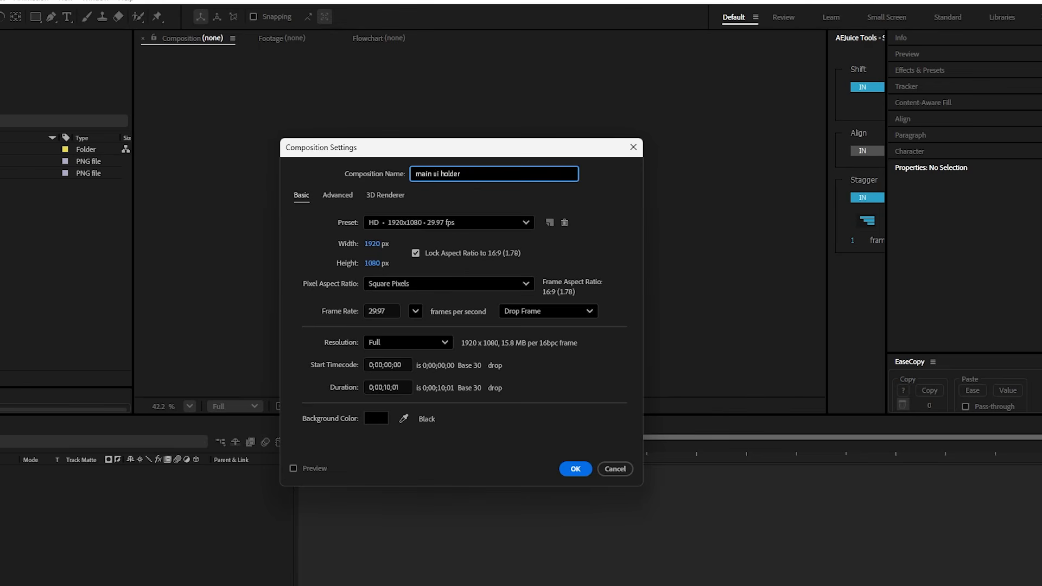
{"action": "left_click", "coordinate": [575, 467]}
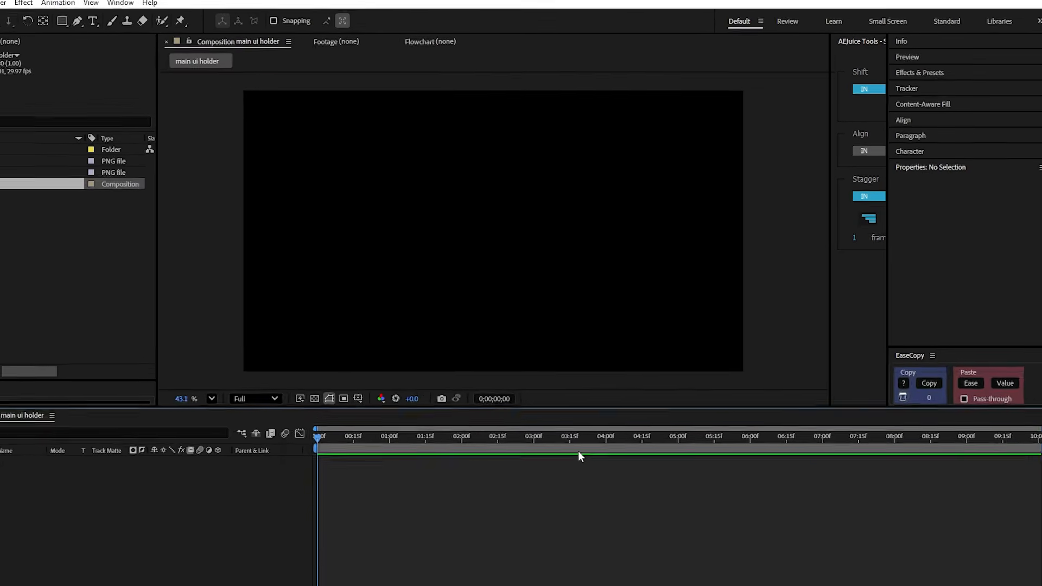
{"action": "left_click", "coordinate": [61, 236]}
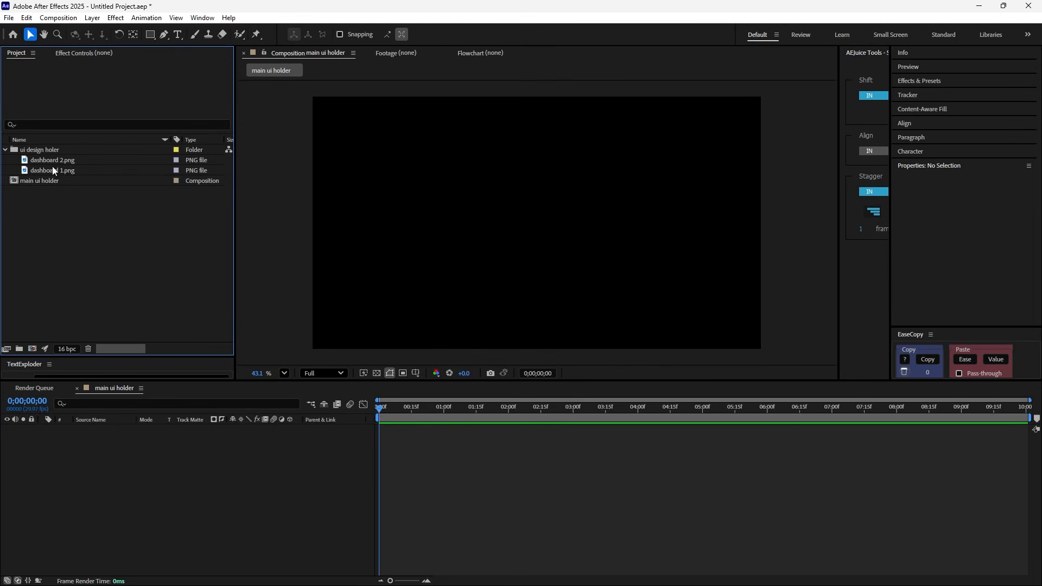
Add dashboard 1.png to the main ui holder composition and set the layer's scale to 55%
{"action": "left_click_drag", "start_coordinate": [53, 170], "coordinate": [164, 489]}
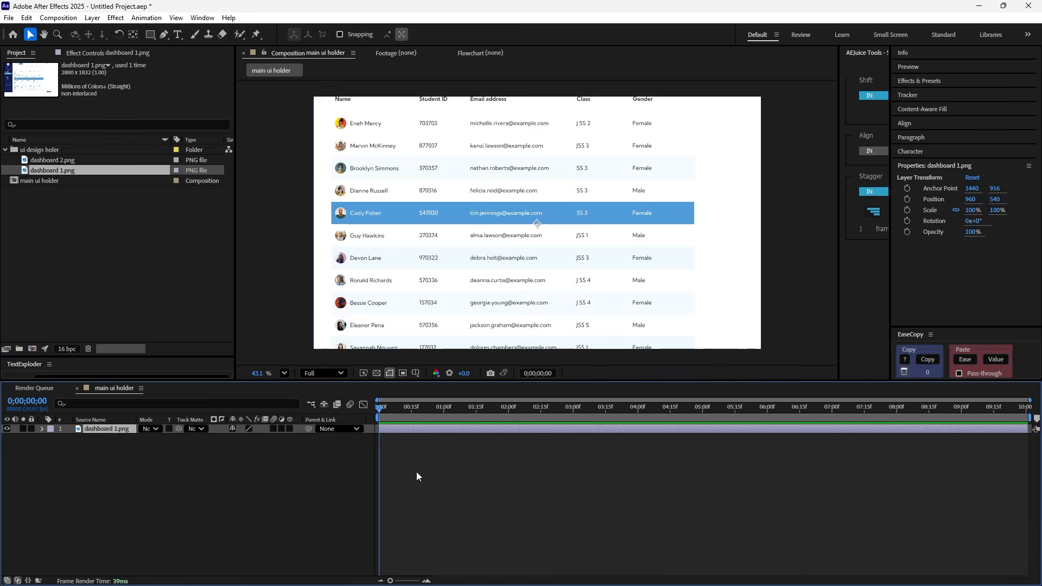
{"action": "key", "text": "s"}
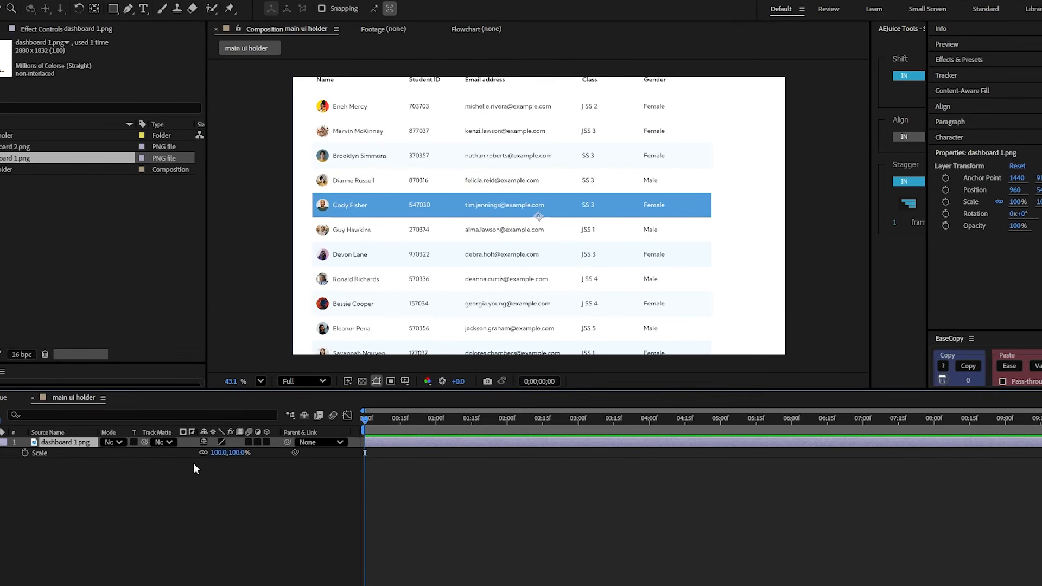
{"action": "left_click", "coordinate": [222, 453]}
{"action": "key", "text": "Return"}
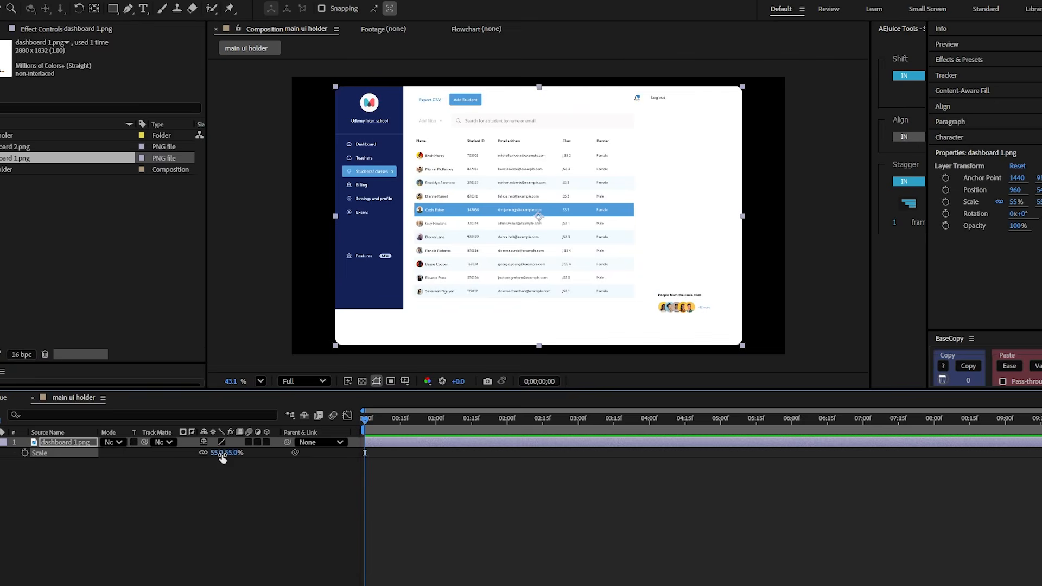
{"action": "left_click", "coordinate": [255, 512]}
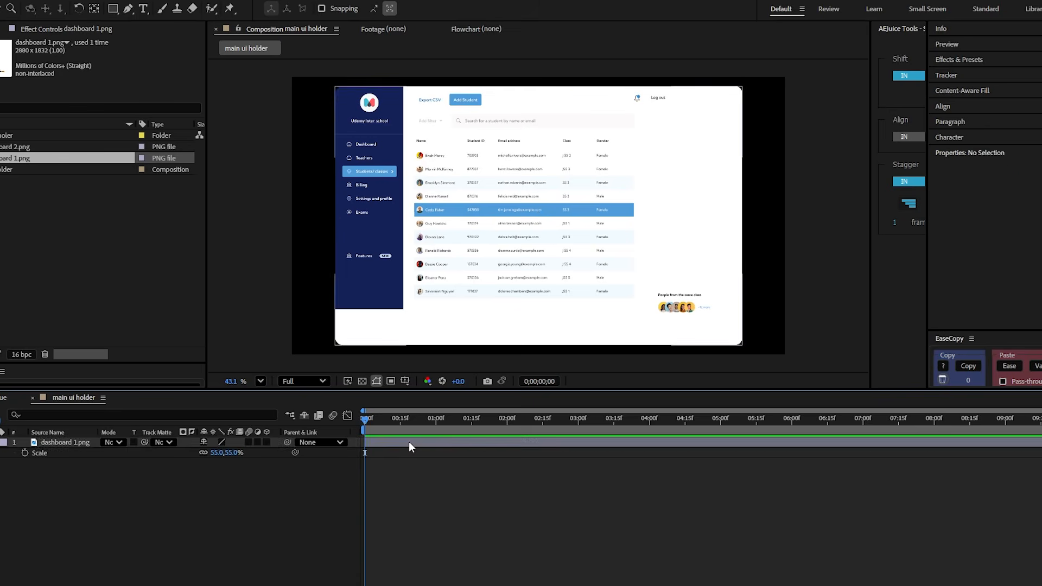
Duplicate the dashboard 1.png layer and draw a rectangular mask on the copy around the table's header row
{"action": "left_click", "coordinate": [409, 441]}
{"action": "left_click_drag", "start_coordinate": [406, 419], "coordinate": [384, 419]}
{"action": "scroll", "coordinate": [517, 257], "scroll_direction": "up", "scroll_amount": 3}
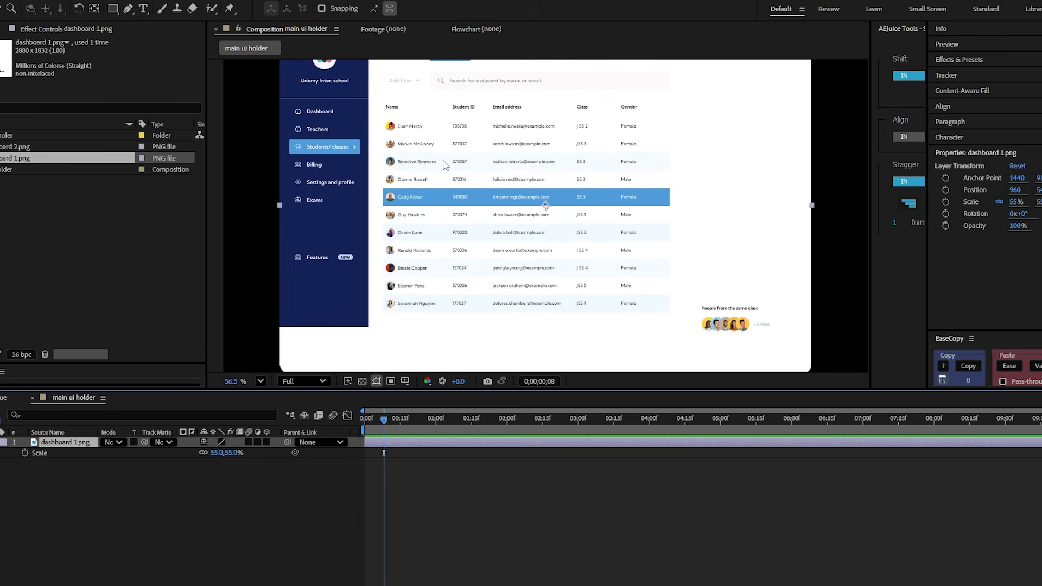
{"action": "scroll", "coordinate": [443, 164], "scroll_direction": "up", "scroll_amount": 3}
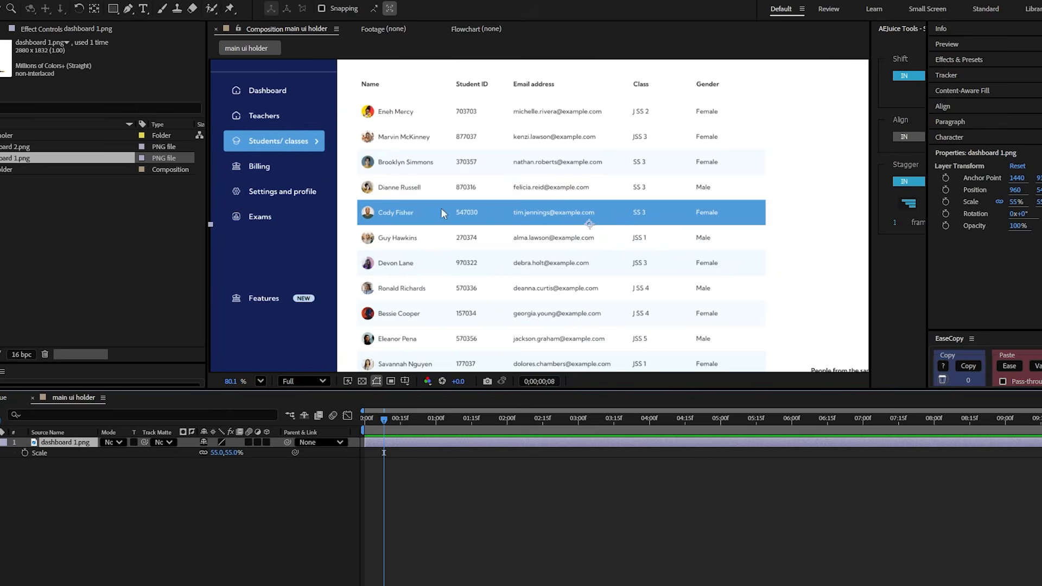
{"action": "scroll", "coordinate": [465, 231], "scroll_direction": "down", "scroll_amount": 3}
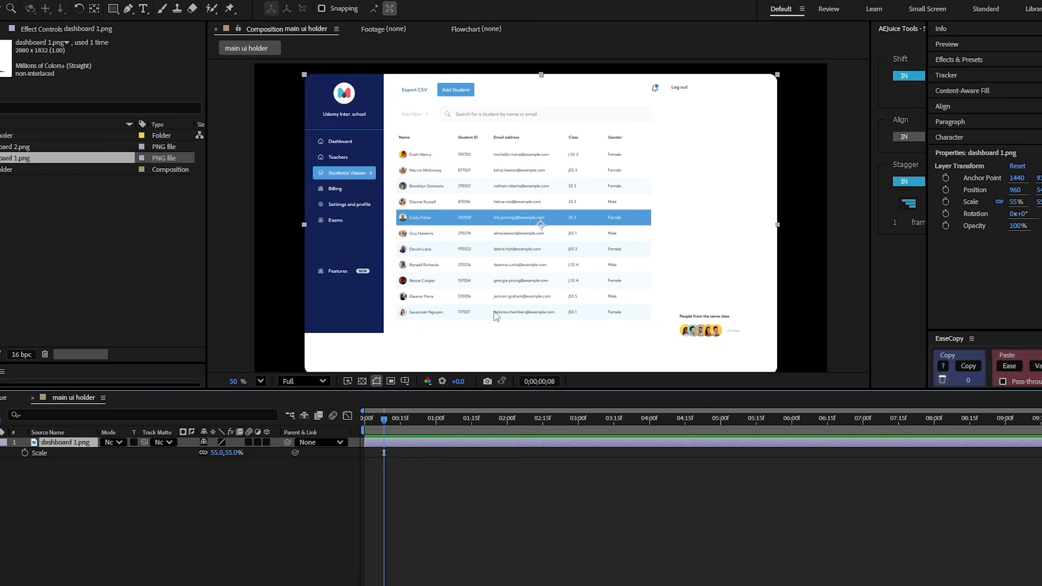
{"action": "key", "text": "ctrl+d"}
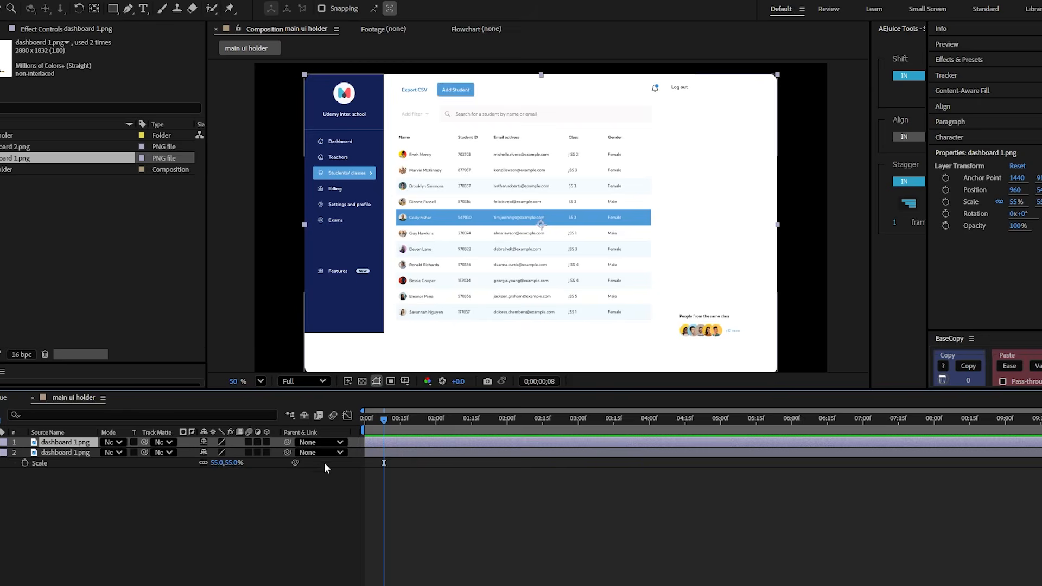
{"action": "left_click", "coordinate": [113, 17]}
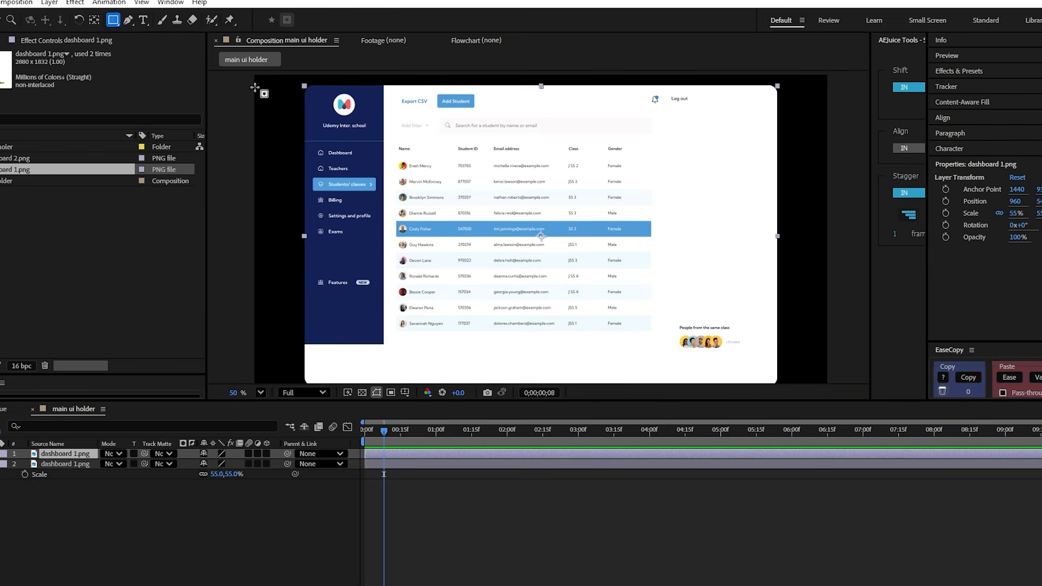
{"action": "scroll", "coordinate": [448, 147], "scroll_direction": "up", "scroll_amount": 3}
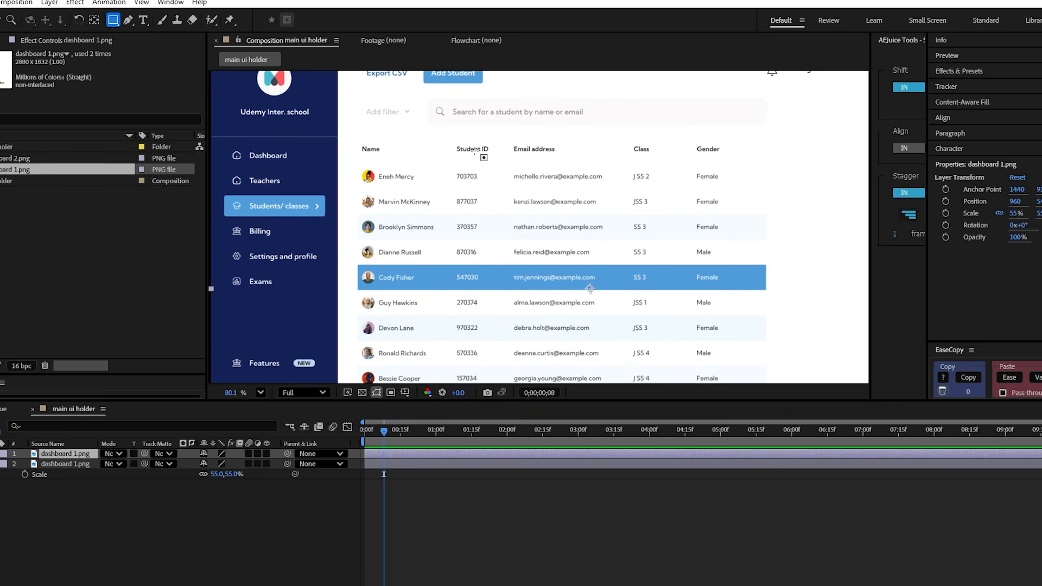
{"action": "left_click_drag", "start_coordinate": [350, 137], "coordinate": [777, 164]}
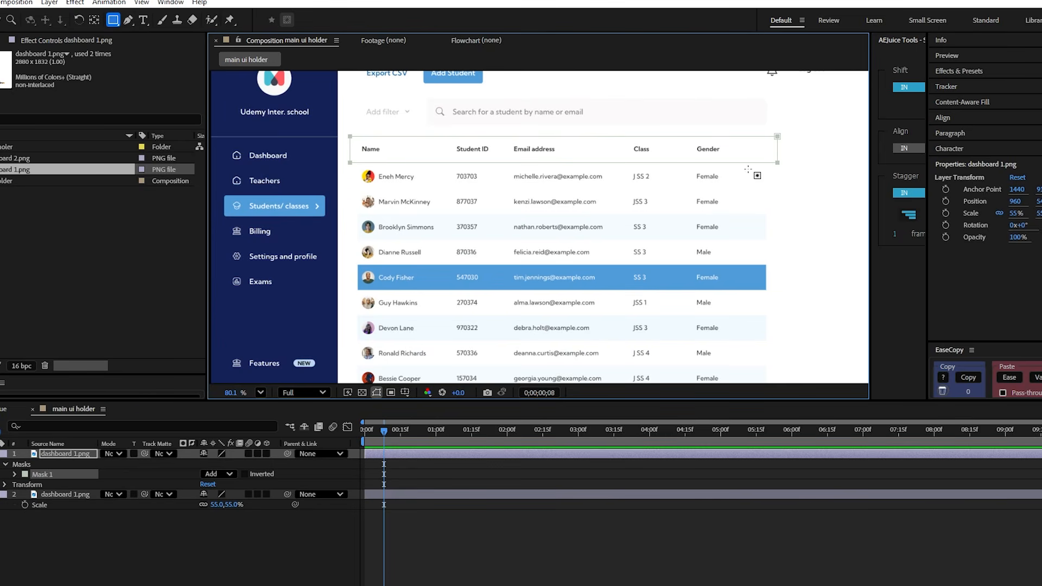
Duplicate the masked header layer and move the copy's mask down onto the first student row
{"action": "key", "text": "ctrl+d"}
{"action": "key", "text": "m"}
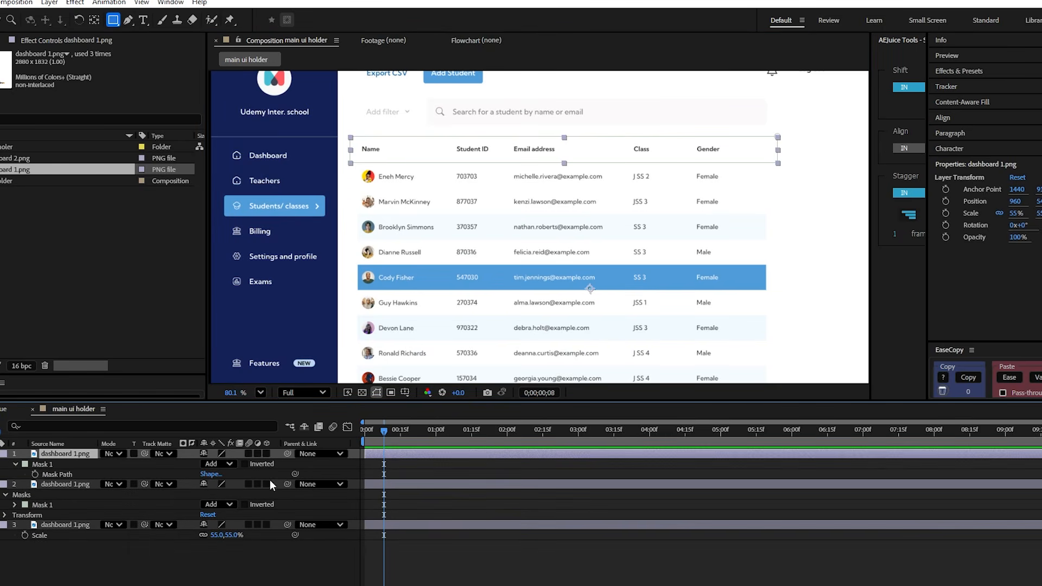
{"action": "left_click", "coordinate": [51, 465]}
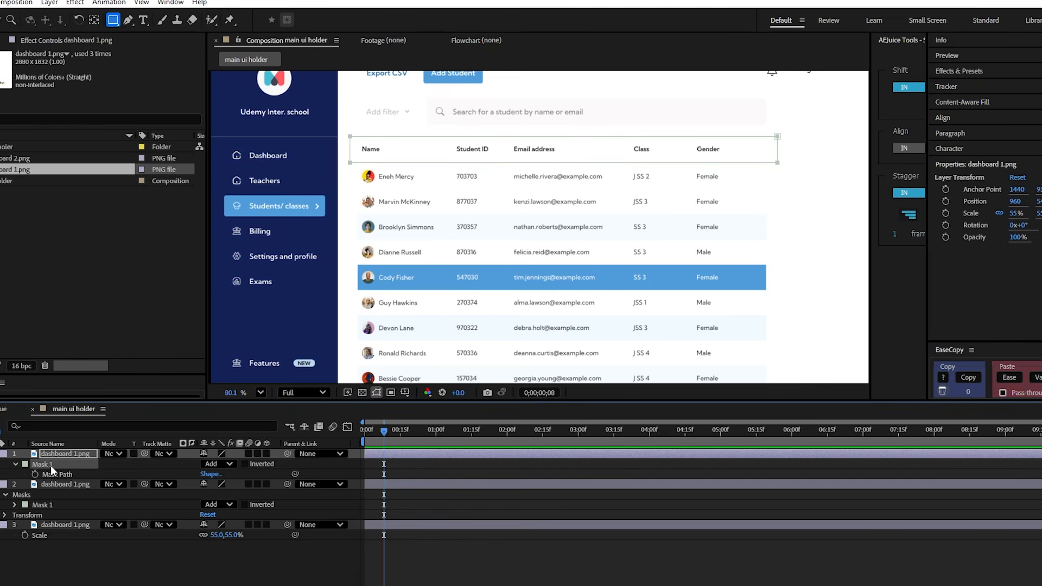
{"action": "key", "text": "shift+Down"}
{"action": "key", "text": "shift+Down"}
{"action": "key", "text": "shift+Down"}
{"action": "key", "text": "shift+Down"}
{"action": "key", "text": "ctrl+z"}
{"action": "key", "text": "shift+Down"}
{"action": "key", "text": "shift+Down"}
{"action": "key", "text": "shift+Down"}
{"action": "key", "text": "shift+Down"}
{"action": "key", "text": "shift+Down"}
Duplicate the first student row's layer and move the copy's mask down onto the second student row
{"action": "left_click", "coordinate": [44, 454]}
{"action": "key", "text": "ctrl+d"}
{"action": "key", "text": "shift+Down"}
{"action": "key", "text": "shift+Down"}
{"action": "key", "text": "shift+Down"}
{"action": "key", "text": "shift+Down"}
{"action": "key", "text": "shift+Down"}
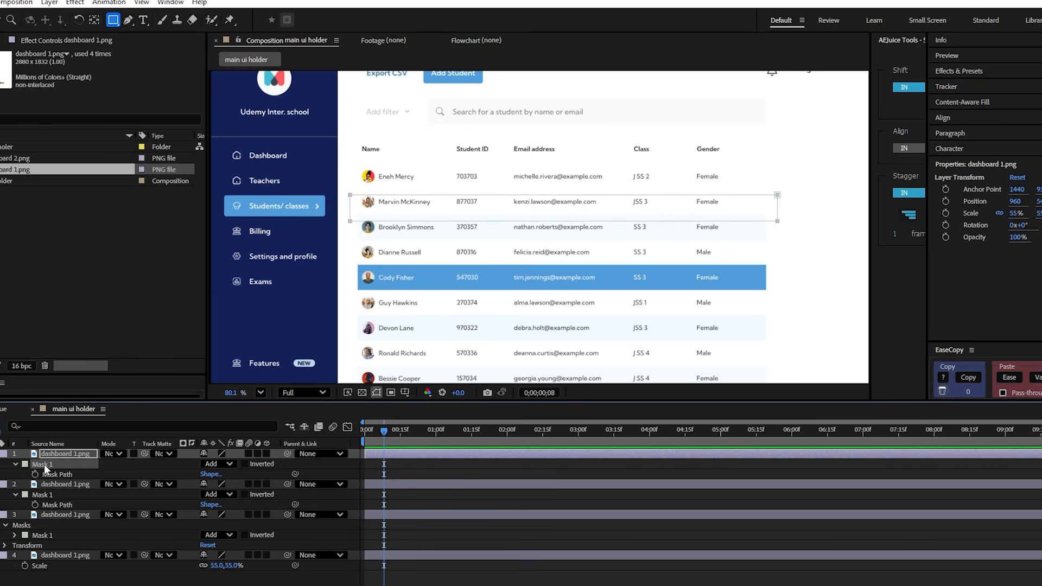
Duplicate the second student row's layer and move the copy's mask down onto the third student row
{"action": "key", "text": "ctrl+d"}
{"action": "left_click", "coordinate": [53, 467]}
{"action": "key", "text": "shift+Down"}
{"action": "key", "text": "shift+Down"}
{"action": "key", "text": "shift+Down"}
{"action": "key", "text": "shift+Down"}
Duplicate the third student row's layer and move the copy's mask down onto the fourth student row
{"action": "left_click", "coordinate": [77, 456]}
{"action": "key", "text": "ctrl+d"}
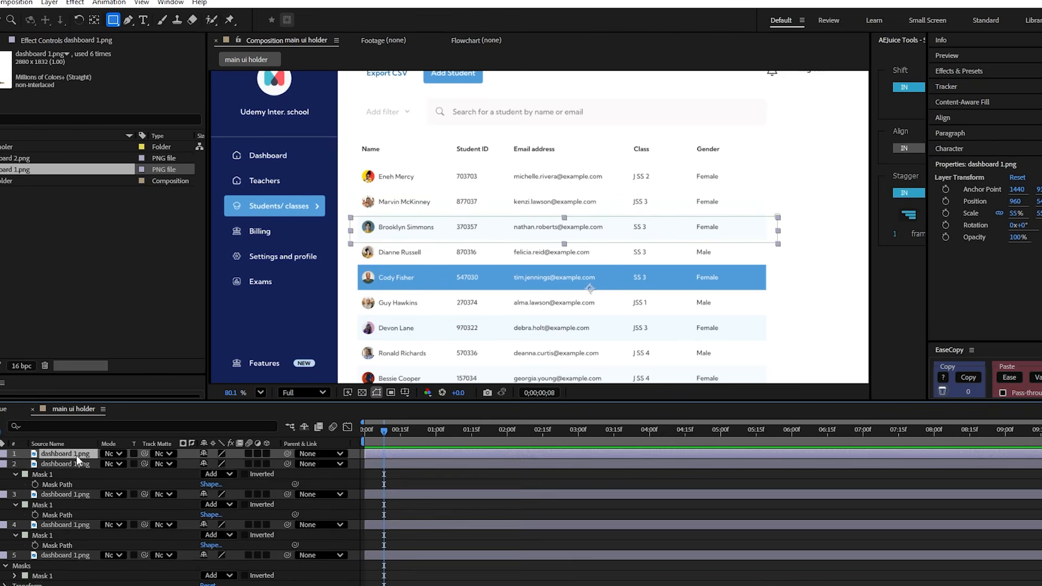
{"action": "left_click", "coordinate": [54, 468]}
{"action": "key", "text": "shift+Down"}
{"action": "key", "text": "shift+Down"}
{"action": "key", "text": "shift+Down"}
{"action": "key", "text": "shift+Down"}
Duplicate the fourth student row's layer and move the copy's mask down onto the blue-highlighted student row
{"action": "left_click", "coordinate": [53, 455]}
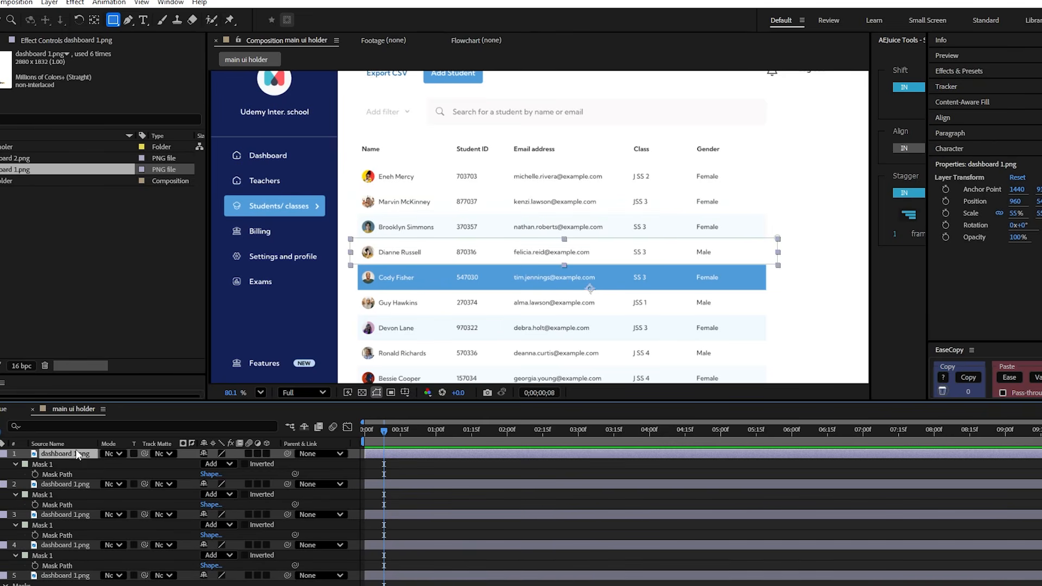
{"action": "key", "text": "ctrl+d"}
{"action": "left_click", "coordinate": [49, 468]}
{"action": "key", "text": "shift+Down"}
{"action": "key", "text": "shift+Down"}
{"action": "key", "text": "shift+Down"}
{"action": "key", "text": "shift+Down"}
Duplicate the highlighted row's layer and move the copy's mask down onto the student row directly below it
{"action": "left_click", "coordinate": [54, 454]}
{"action": "key", "text": "ctrl+d"}
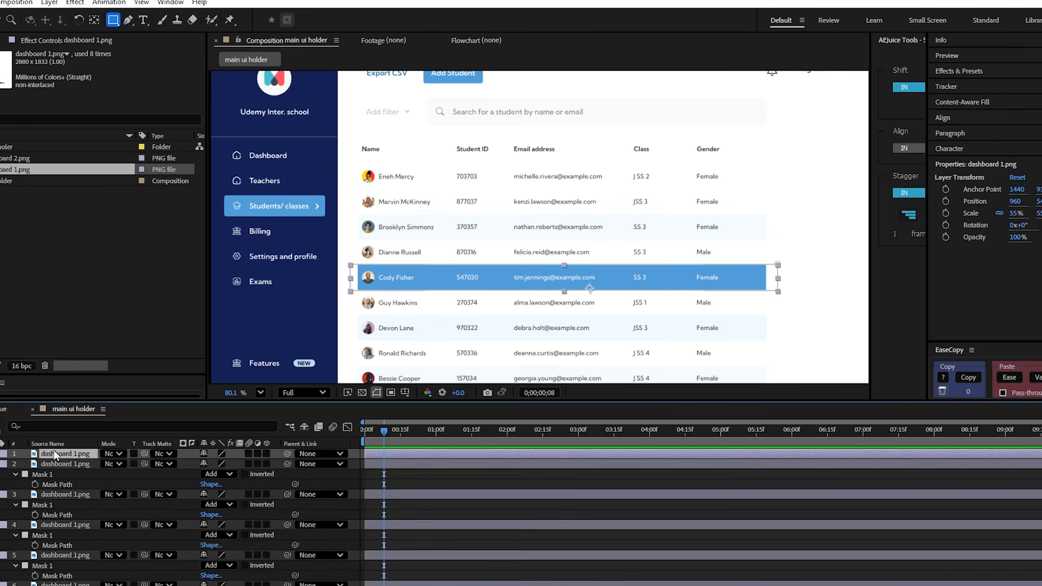
{"action": "left_click", "coordinate": [53, 464]}
{"action": "key", "text": "shift+Down"}
{"action": "key", "text": "shift+Down"}
{"action": "key", "text": "shift+Down"}
{"action": "key", "text": "shift+Down"}
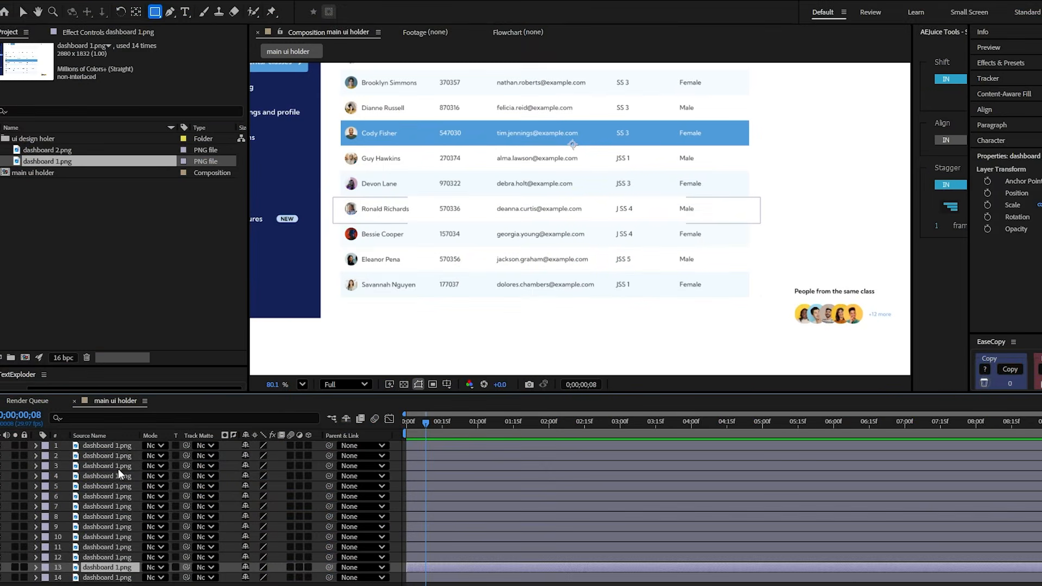
Set the label color of all 13 masked dashboard layers to Yellow, leaving out the full base layer
{"action": "left_click", "coordinate": [64, 446], "text": "shift"}
{"action": "left_click", "coordinate": [47, 449]}
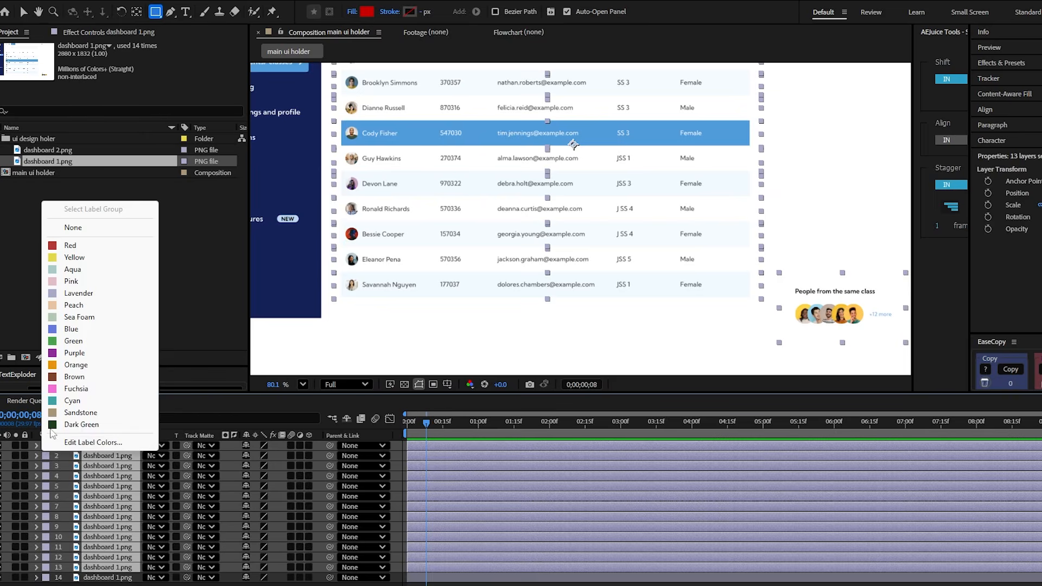
{"action": "left_click", "coordinate": [86, 260]}
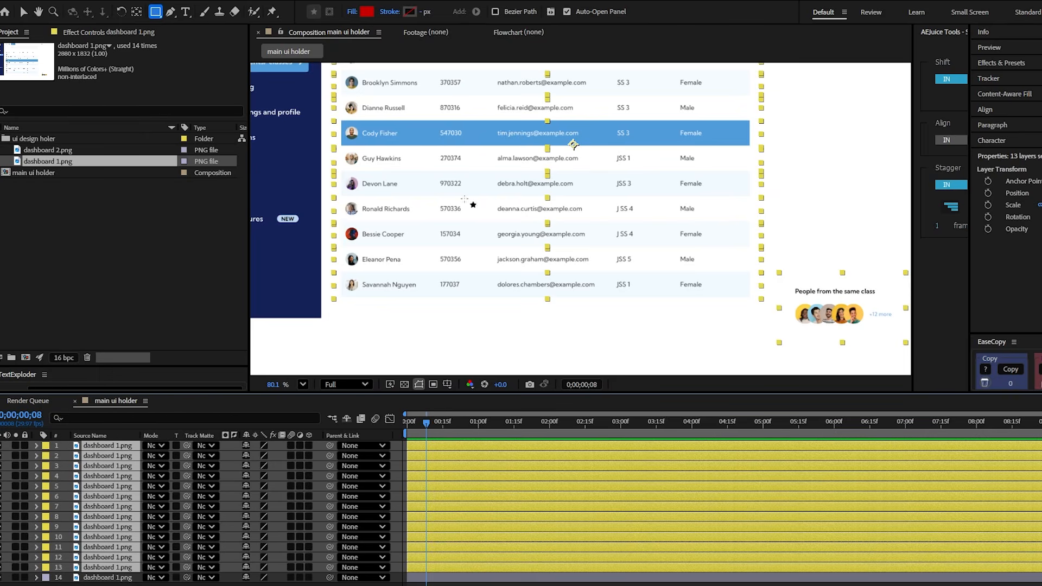
{"action": "left_click_drag", "start_coordinate": [574, 145], "coordinate": [778, 256]}
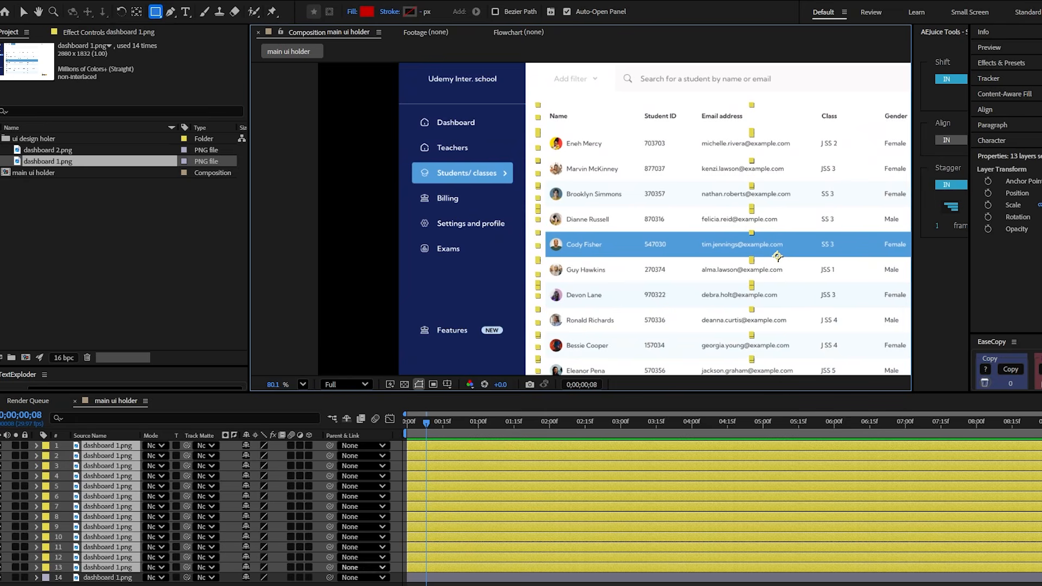
{"action": "key", "text": "F2"}
Duplicate the topmost masked layer, remove the copy's mask and set its label color to Orange
{"action": "left_click", "coordinate": [109, 445]}
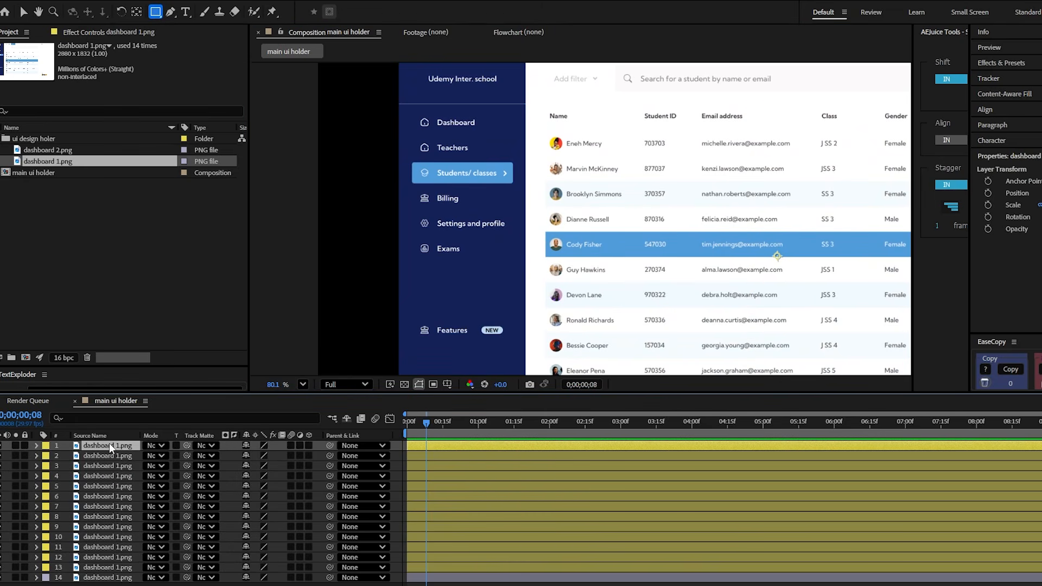
{"action": "key", "text": "ctrl+d"}
{"action": "key", "text": "m"}
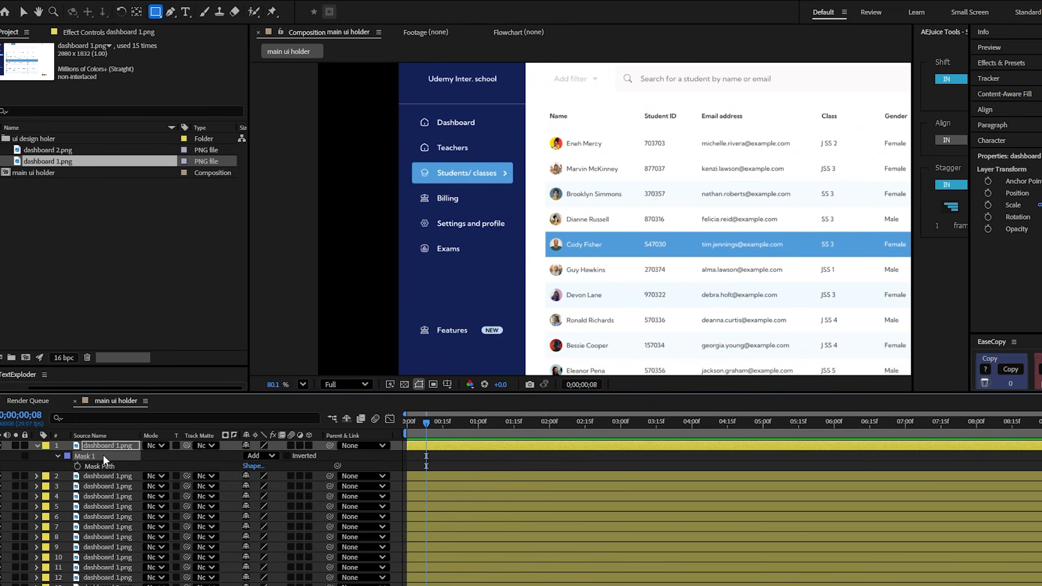
{"action": "key", "text": "m"}
{"action": "left_click", "coordinate": [46, 446]}
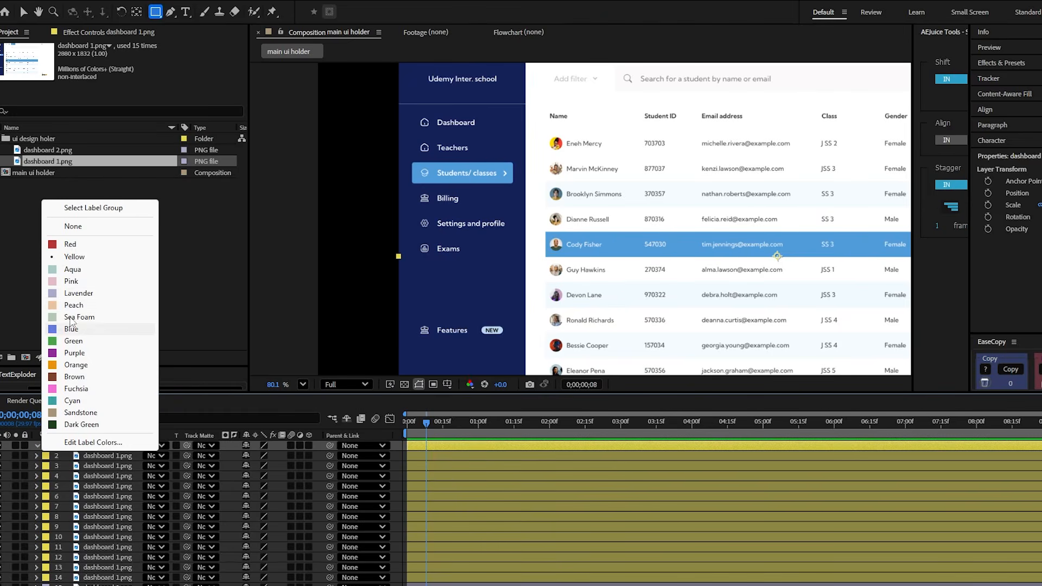
{"action": "left_click", "coordinate": [75, 364]}
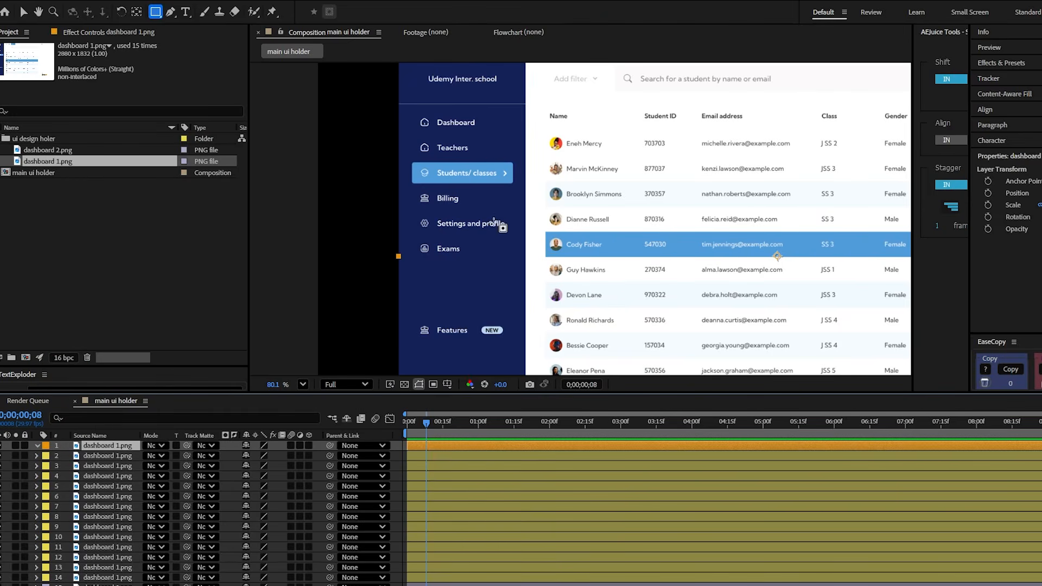
Draw a rectangular mask around the sidebar's Dashboard item, and duplicate that layer with its mask moved down to Teachers
{"action": "mouse_move", "coordinate": [408, 112]}
{"action": "left_mouse_down"}
{"action": "mouse_move", "coordinate": [477, 135]}
{"action": "mouse_move", "coordinate": [515, 134]}
{"action": "left_mouse_up"}
{"action": "left_click", "coordinate": [452, 445]}
{"action": "key", "text": "ctrl+d"}
{"action": "key", "text": "m"}
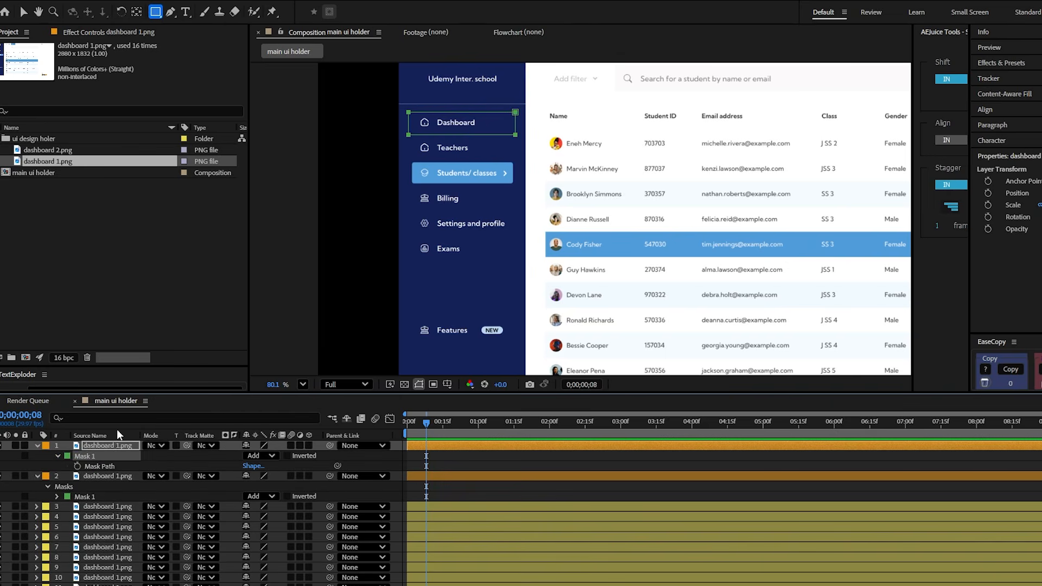
{"action": "key", "text": "shift+Down"}
{"action": "key", "text": "shift+Down"}
{"action": "key", "text": "shift+Down"}
{"action": "key", "text": "shift+Down"}
Duplicate the Teachers item's layer and move the copy's mask down onto the Students/classes item
{"action": "left_click", "coordinate": [86, 445]}
{"action": "key", "text": "ctrl+d"}
{"action": "key", "text": "m"}
{"action": "left_click", "coordinate": [105, 455]}
{"action": "key", "text": "shift+Down"}
{"action": "key", "text": "shift+Down"}
{"action": "key", "text": "shift+Down"}
{"action": "key", "text": "shift+Down"}
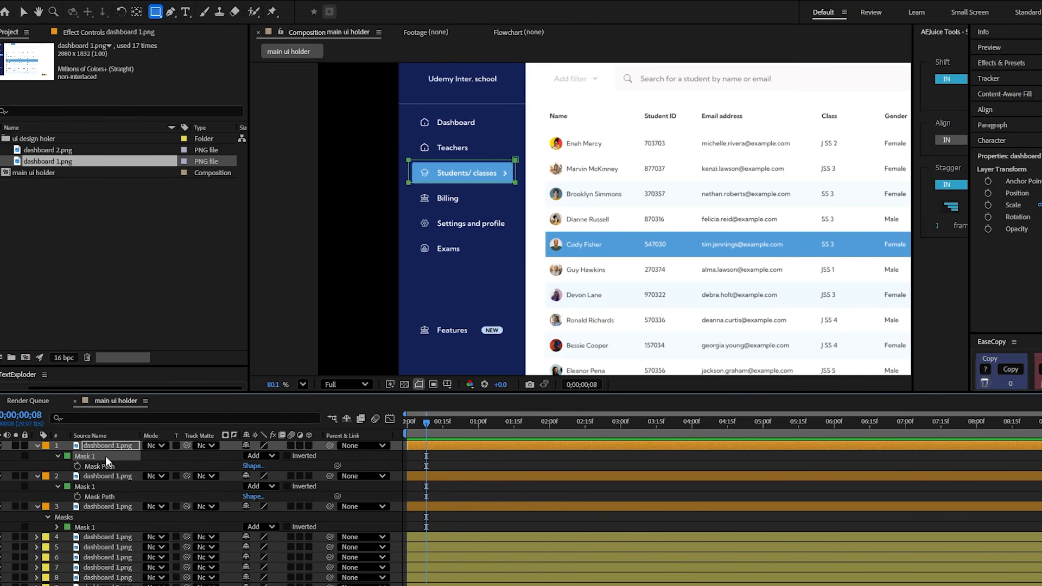
Duplicate the Students/classes item's layer and move the copy's mask down onto the Billing item
{"action": "left_click", "coordinate": [111, 445]}
{"action": "key", "text": "ctrl+d"}
{"action": "key", "text": "m"}
{"action": "left_click", "coordinate": [91, 454]}
{"action": "key", "text": "shift+Down"}
{"action": "key", "text": "shift+Down"}
{"action": "key", "text": "shift+Down"}
{"action": "key", "text": "shift+Down"}
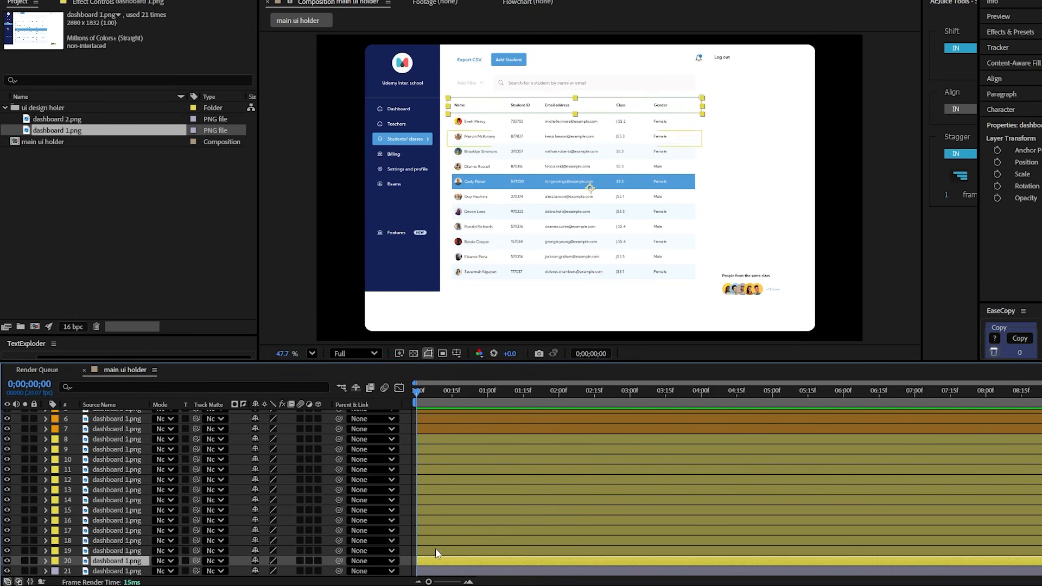
Hide the full base dashboard layer and select several table row layers to check which piece each one contains
{"action": "left_click", "coordinate": [7, 571]}
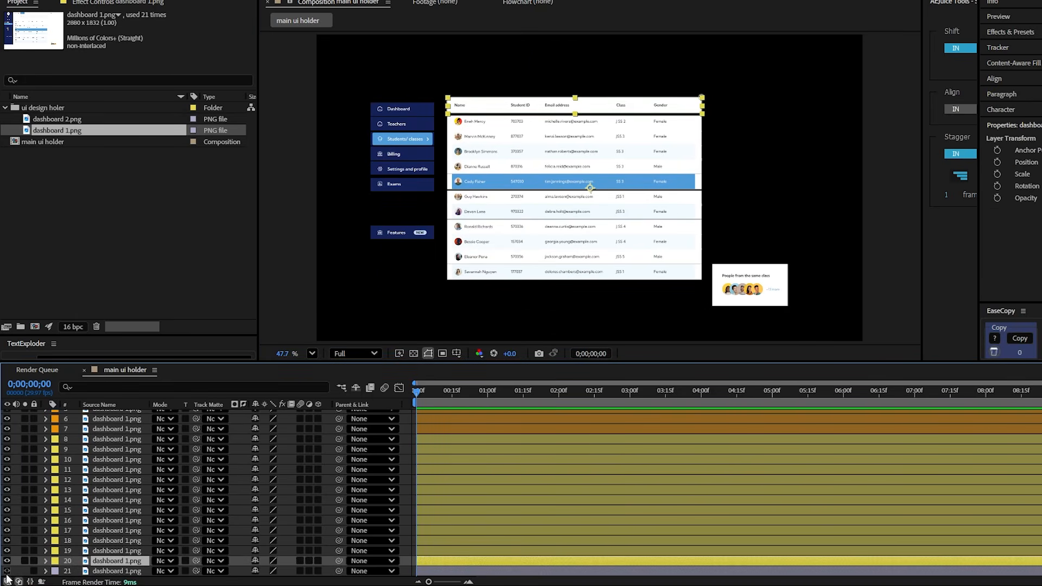
{"action": "left_click", "coordinate": [117, 550]}
{"action": "left_click", "coordinate": [118, 519]}
{"action": "left_click", "coordinate": [121, 500]}
{"action": "left_click", "coordinate": [117, 489]}
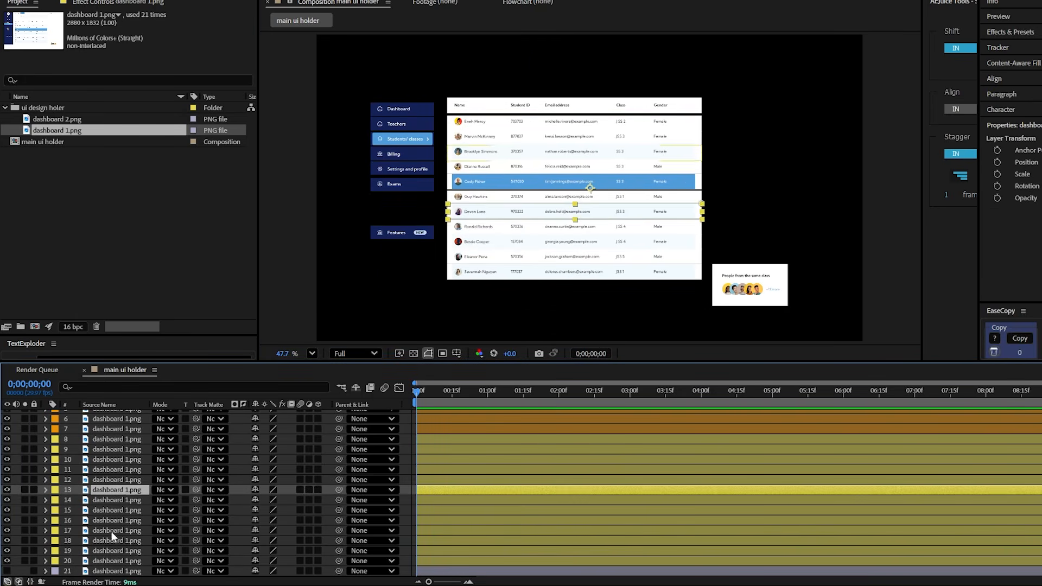
Check which table pieces the lowest masked layers contain, and make the full base dashboard layer visible again
{"action": "left_click", "coordinate": [109, 540]}
{"action": "left_click", "coordinate": [104, 551]}
{"action": "left_click", "coordinate": [112, 561]}
{"action": "left_click", "coordinate": [122, 552]}
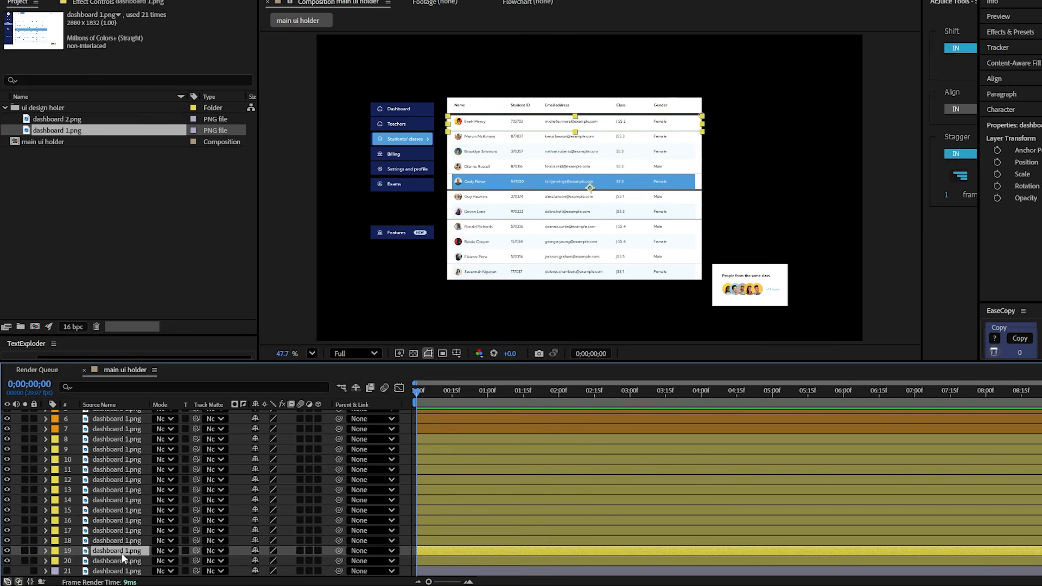
{"action": "left_click", "coordinate": [108, 560]}
{"action": "left_click", "coordinate": [7, 571]}
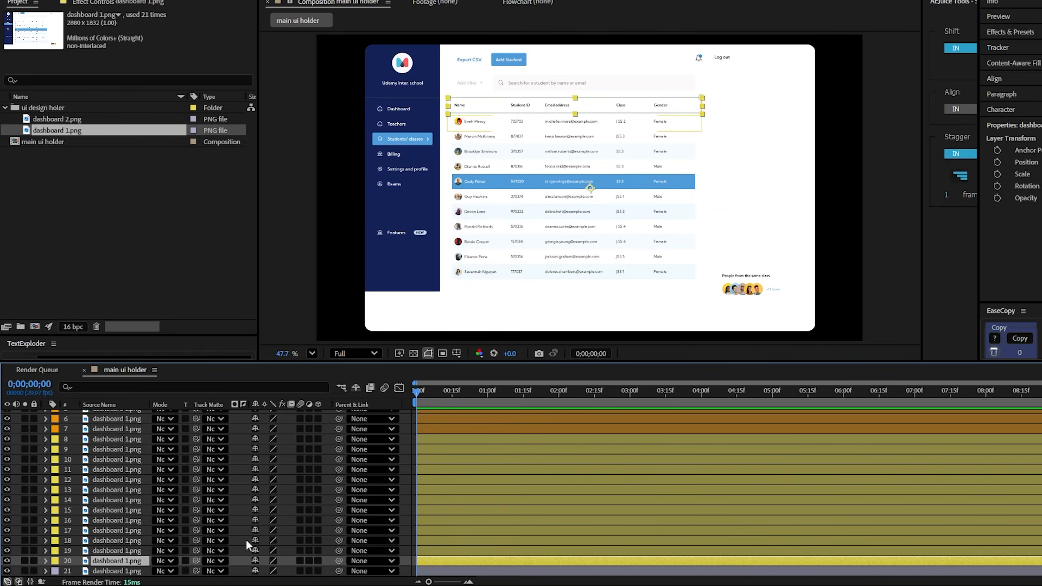
Apply the Transform effect to the table header layer and keyframe its effect Position and Opacity at the first frame
{"action": "key", "text": "ctrl+space"}
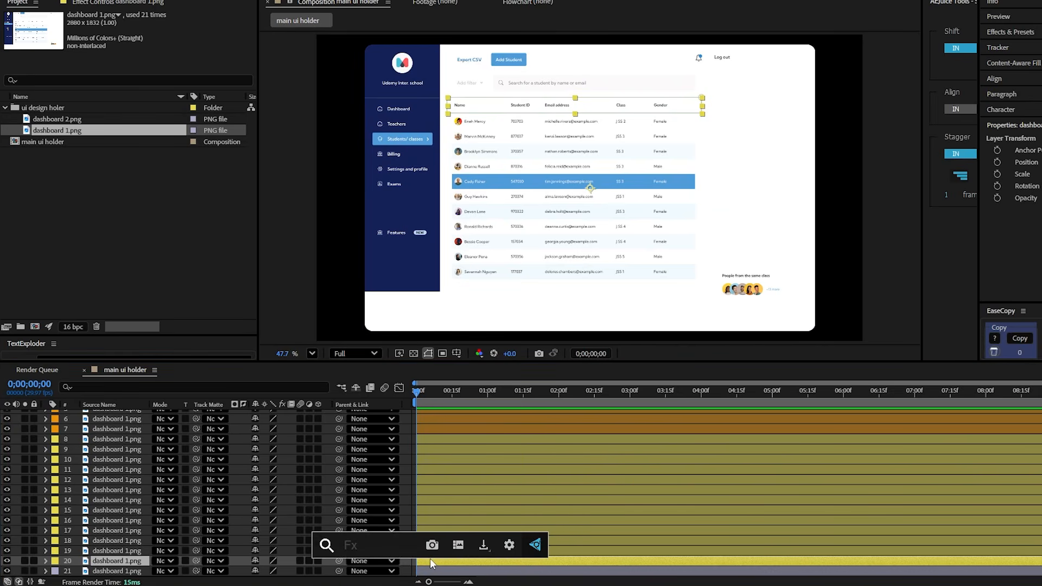
{"action": "type", "text": "tra"}
{"action": "left_click", "coordinate": [419, 468]}
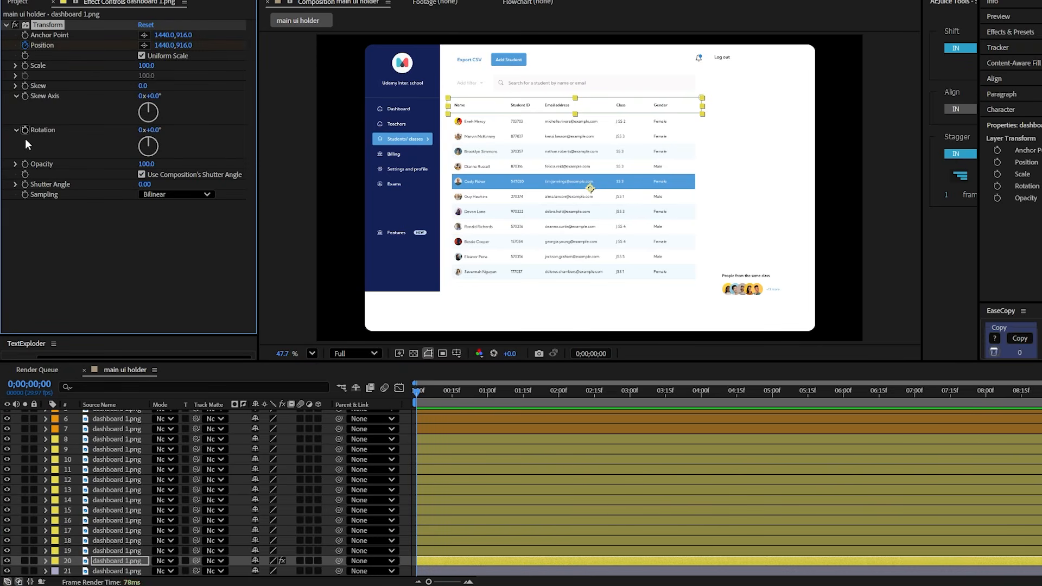
{"action": "key", "text": "u"}
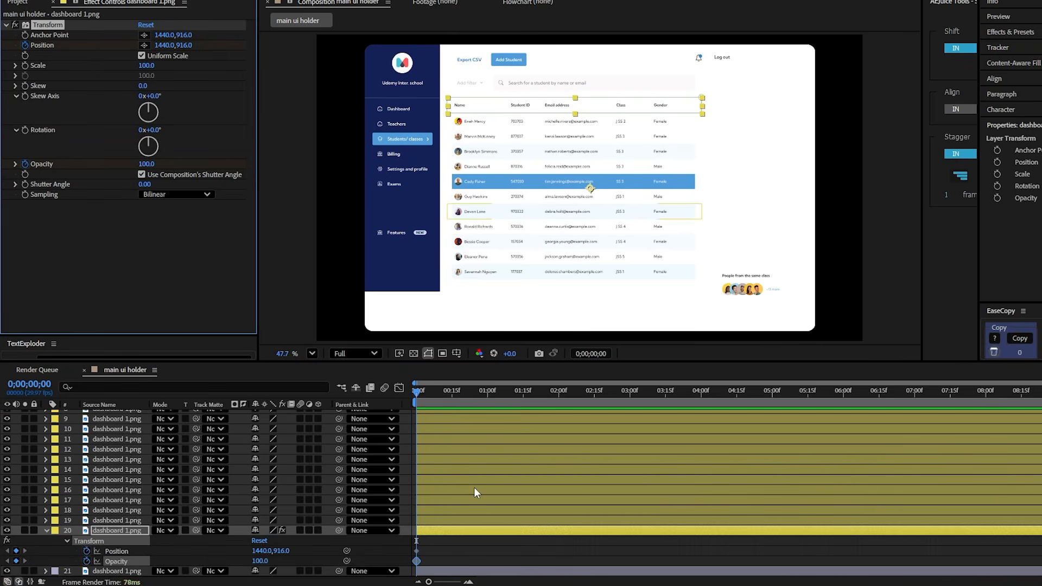
Move both keyframes to just after 15 frames, and set Position to 1440,1018 and Opacity to 0 at the first frame
{"action": "left_click", "coordinate": [431, 549]}
{"action": "left_click_drag", "start_coordinate": [432, 548], "coordinate": [458, 545]}
{"action": "left_click", "coordinate": [298, 552]}
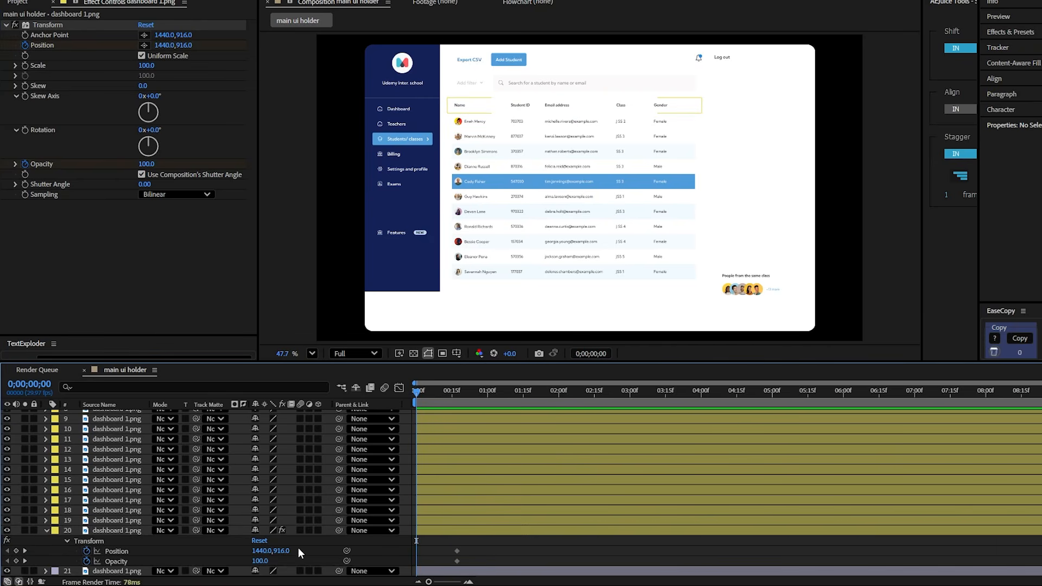
{"action": "left_click_drag", "start_coordinate": [286, 551], "coordinate": [360, 535]}
{"action": "left_click_drag", "start_coordinate": [259, 561], "coordinate": [198, 562]}
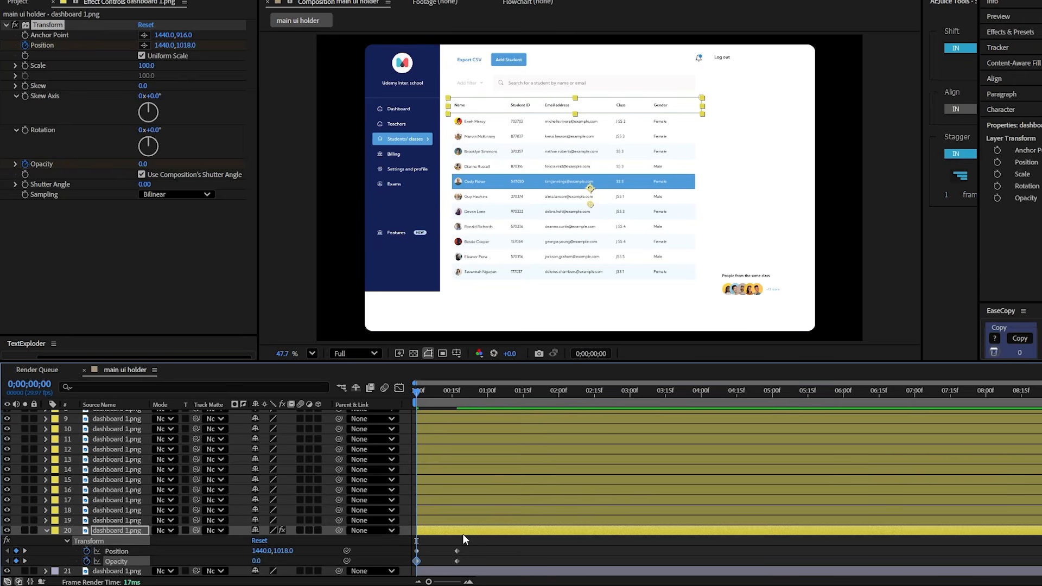
Ease all the header layer's Position and Opacity keyframes and shape their curve in the graph editor
{"action": "left_click_drag", "start_coordinate": [467, 541], "coordinate": [404, 571]}
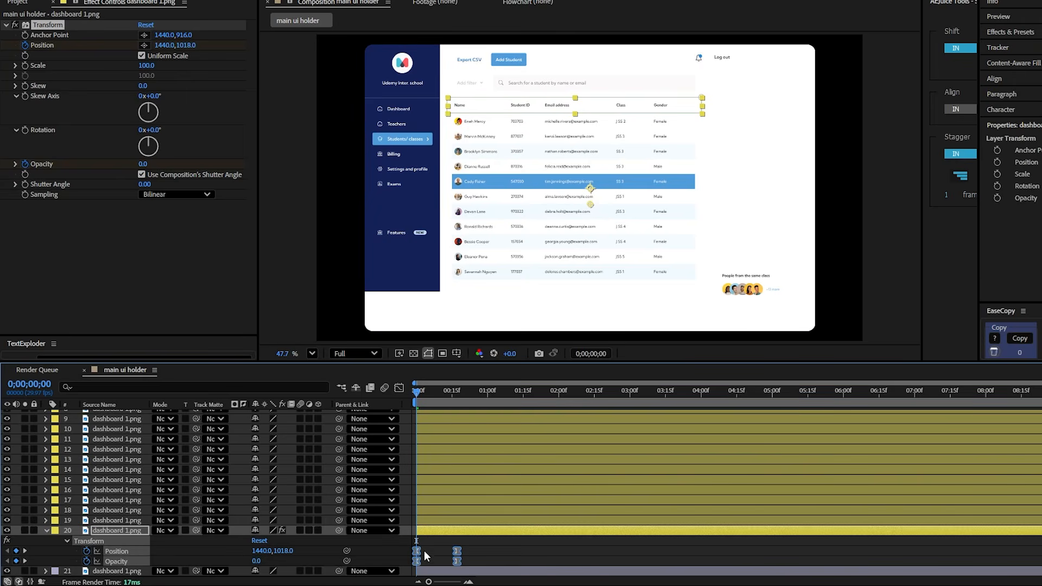
{"action": "left_click", "coordinate": [399, 387]}
{"action": "left_click_drag", "start_coordinate": [456, 548], "coordinate": [442, 549]}
{"action": "left_click", "coordinate": [400, 388]}
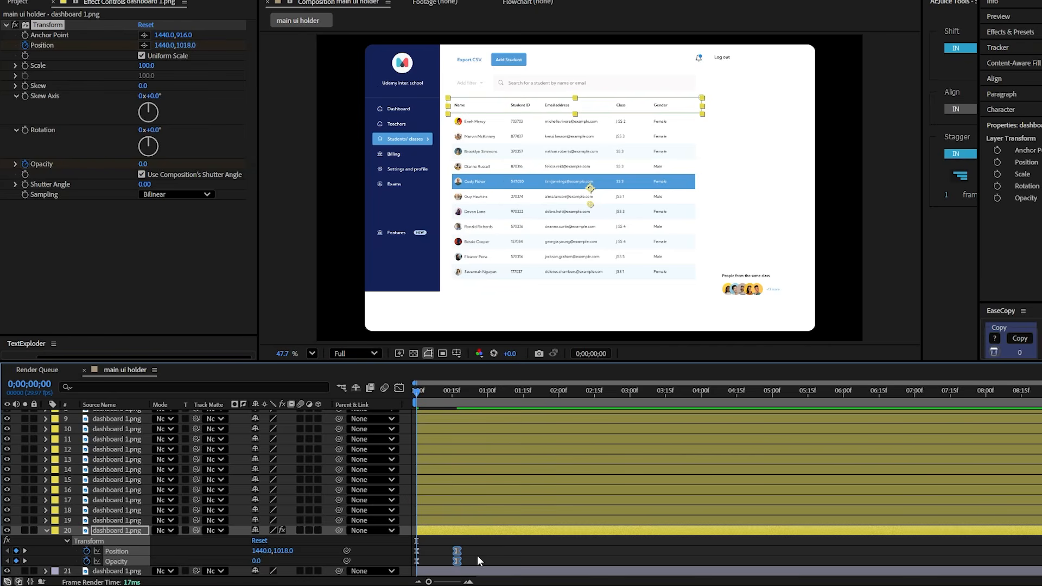
Copy the header layer's keyframed Transform effect and paste it onto the other 19 masked layers
{"action": "left_click", "coordinate": [50, 25]}
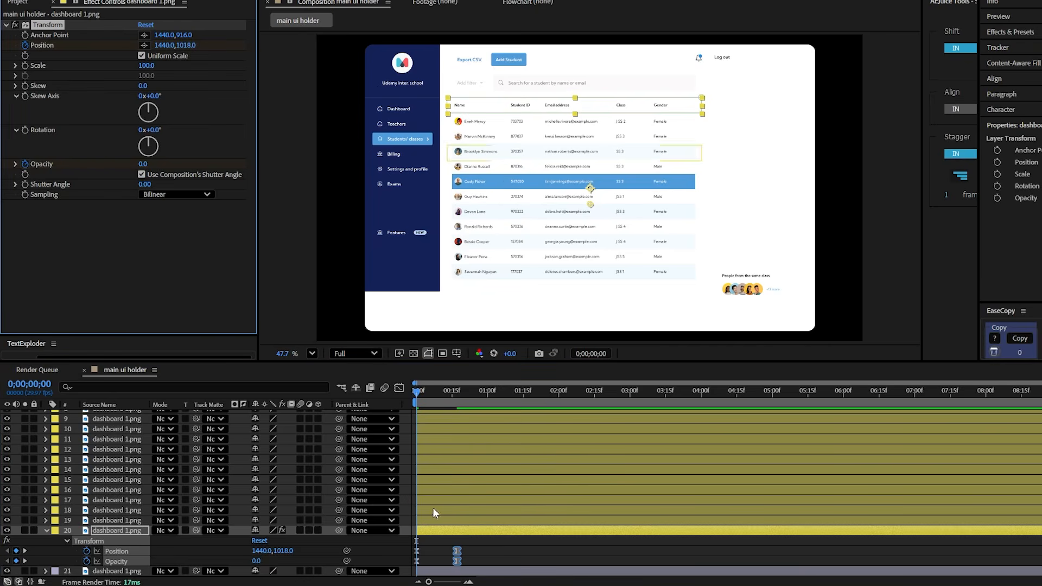
{"action": "left_click", "coordinate": [425, 521]}
{"action": "scroll", "coordinate": [426, 517], "scroll_direction": "up", "scroll_amount": 3}
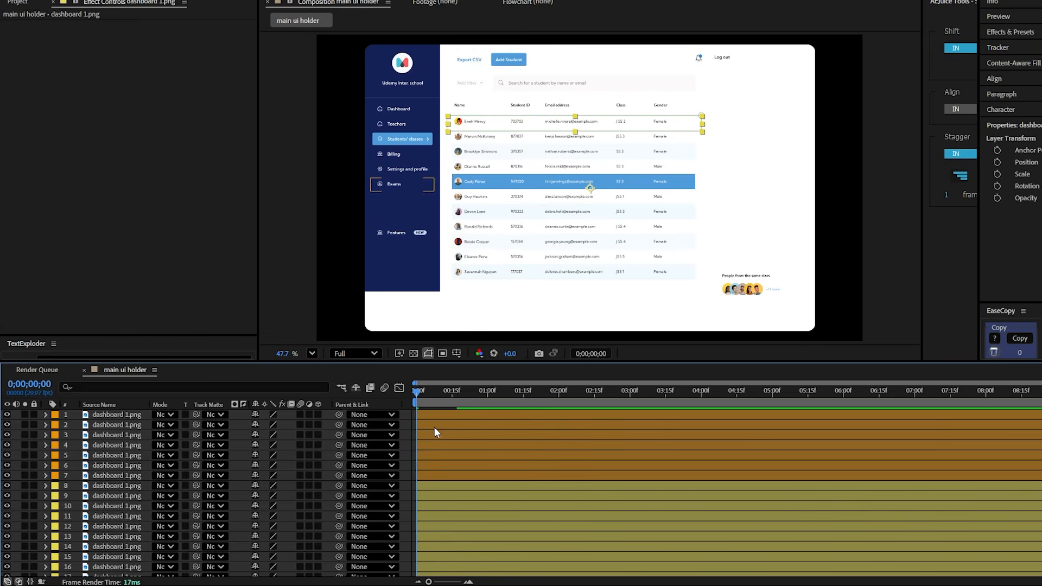
{"action": "key", "text": "ctrl+a"}
{"action": "scroll", "coordinate": [444, 442], "scroll_direction": "down", "scroll_amount": 4}
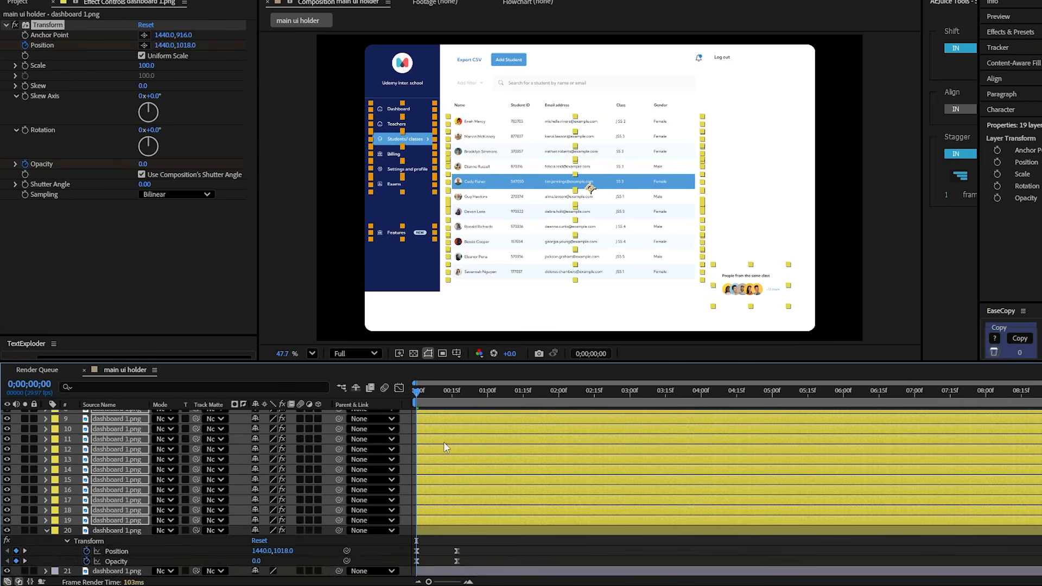
{"action": "left_click", "coordinate": [435, 548]}
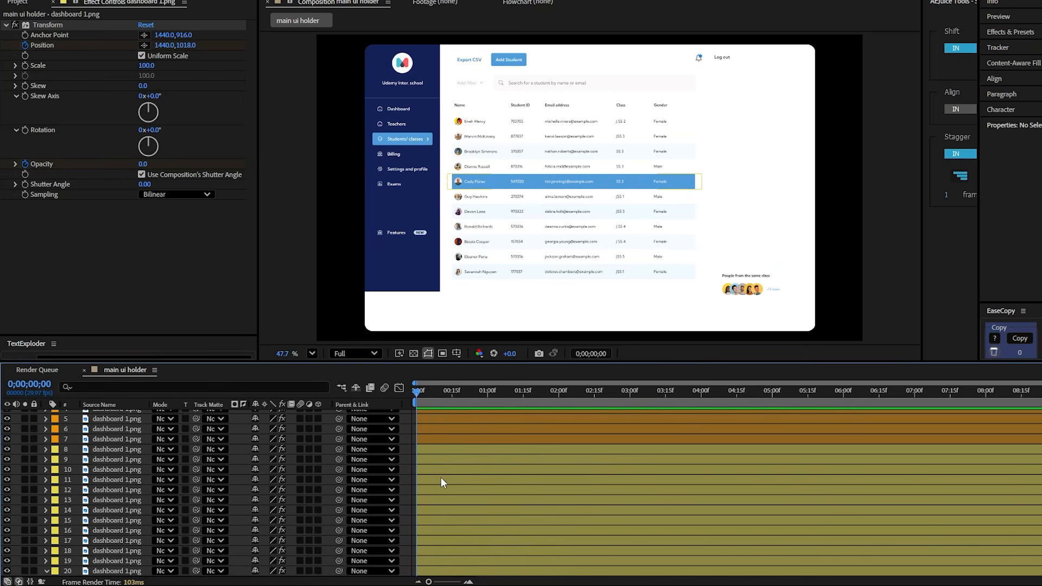
Stagger the 13 yellow table layers by 2 frames with AEJuice Shifter so that the lowest layer starts first
{"action": "left_click", "coordinate": [438, 449]}
{"action": "left_click", "coordinate": [431, 530], "text": "shift"}
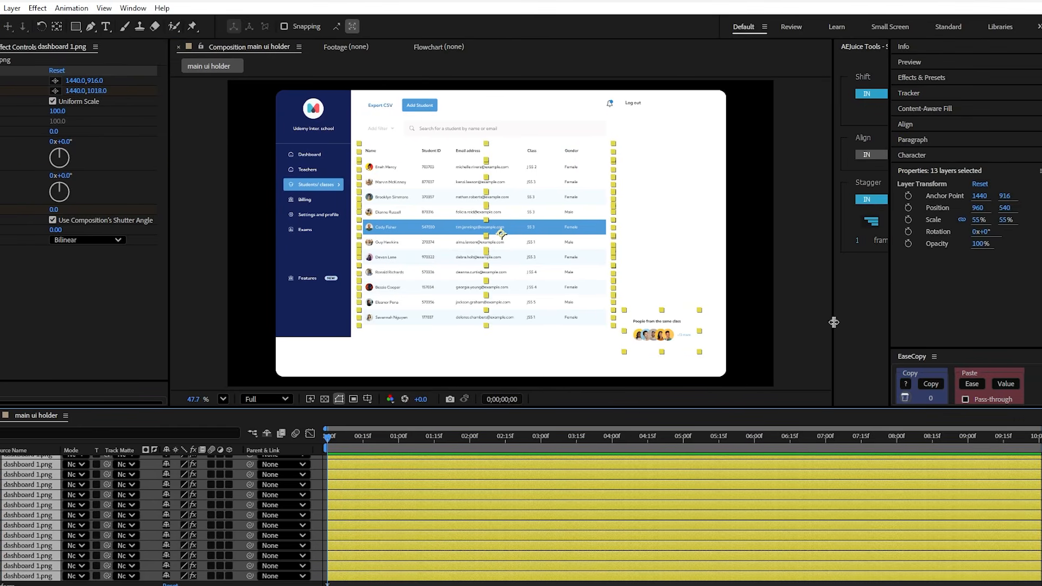
{"action": "left_click_drag", "start_coordinate": [834, 322], "coordinate": [723, 323]}
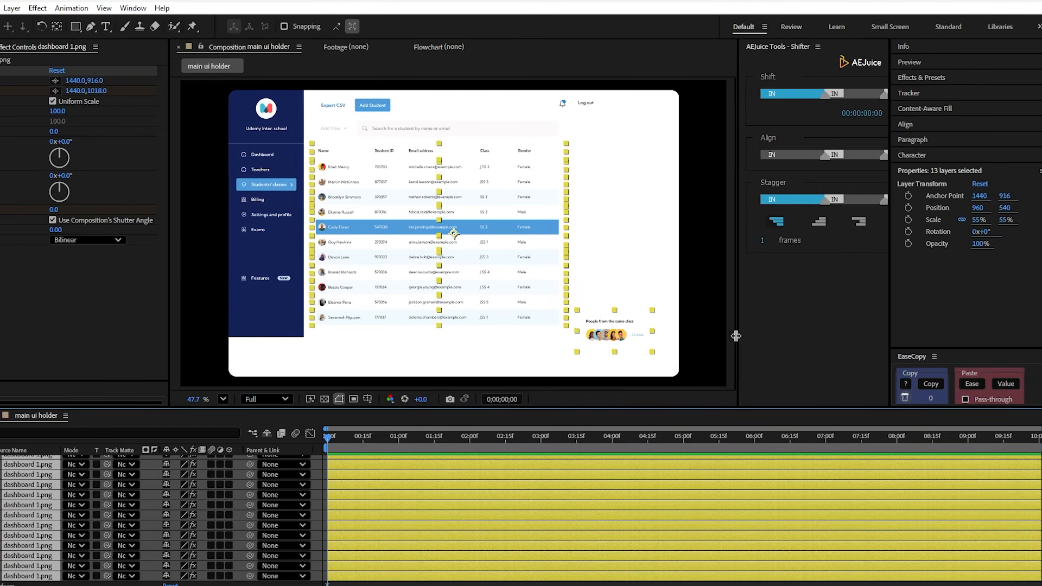
{"action": "left_click", "coordinate": [748, 240]}
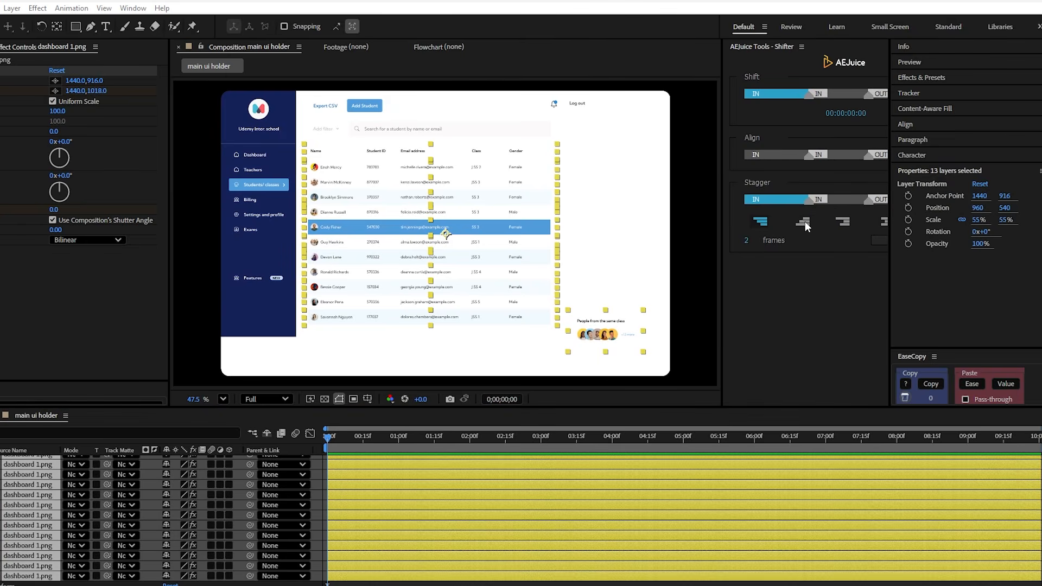
{"action": "left_click_drag", "start_coordinate": [721, 234], "coordinate": [667, 249]}
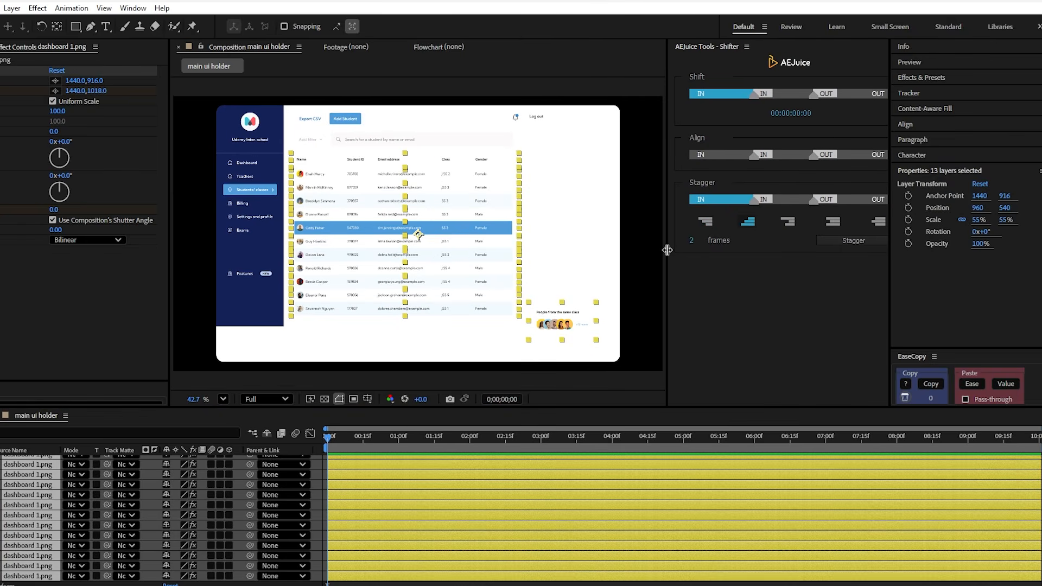
{"action": "left_click", "coordinate": [837, 240]}
Stagger the seven orange sidebar item layers by 2 frames, starting from the lowest one
{"action": "scroll", "coordinate": [341, 496], "scroll_direction": "up", "scroll_amount": 3}
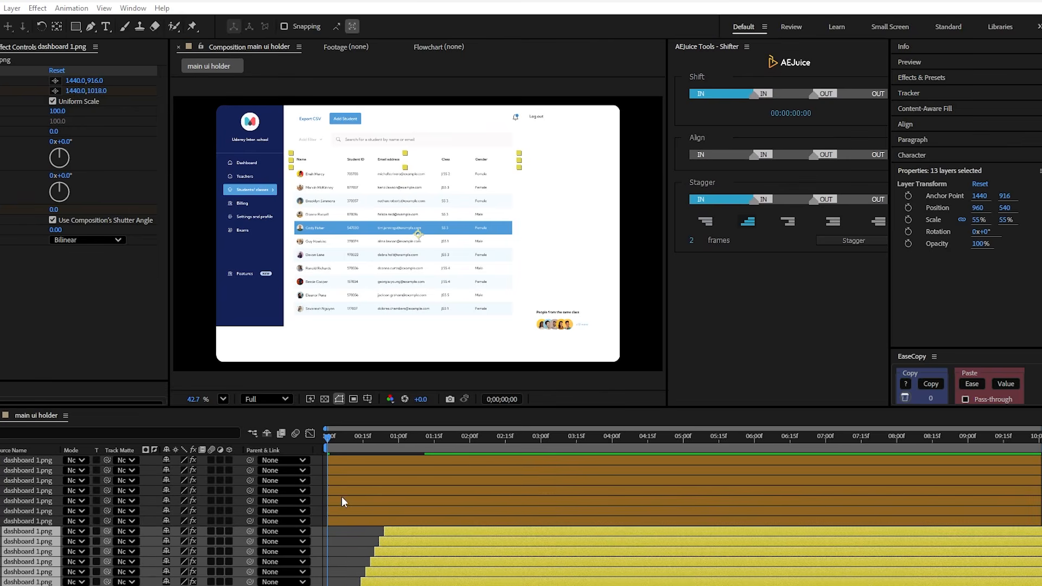
{"action": "left_click", "coordinate": [339, 519]}
{"action": "left_click", "coordinate": [357, 457], "text": "shift"}
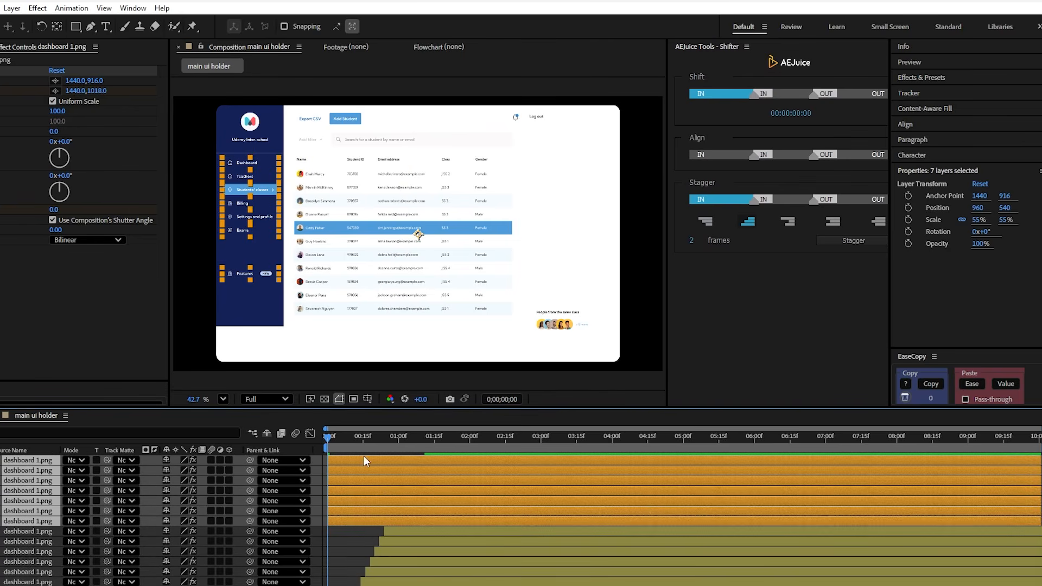
{"action": "left_click", "coordinate": [849, 241]}
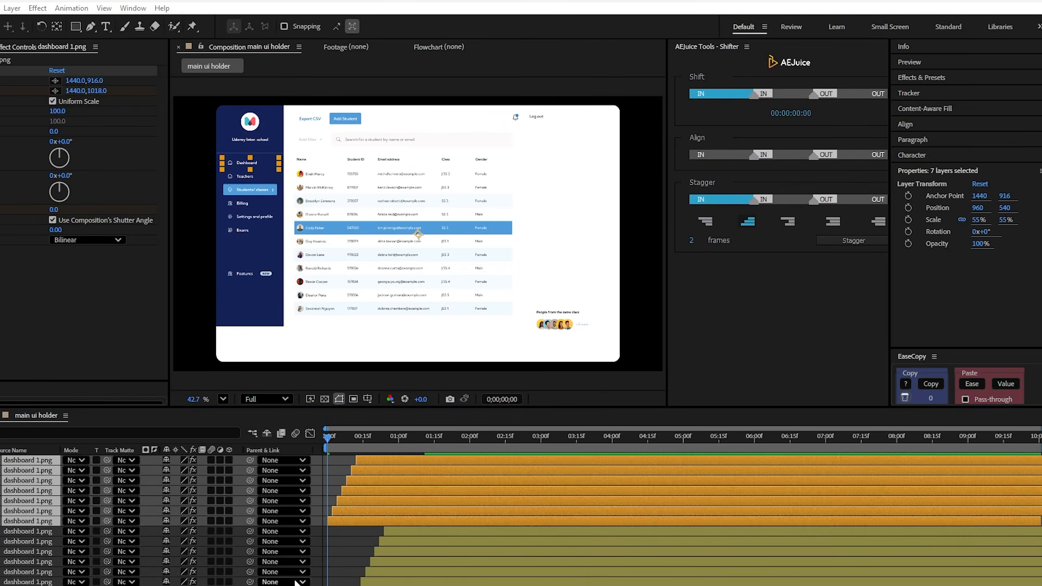
Play back the composition to preview the staggered sidebar and table animation
{"action": "left_click", "coordinate": [357, 567]}
{"action": "key", "text": "space"}
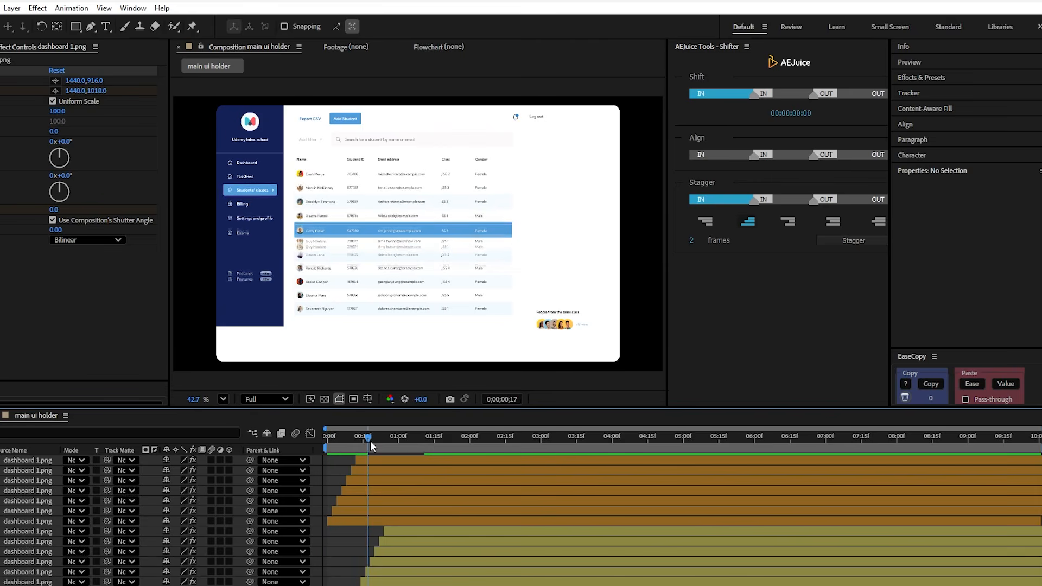
{"action": "key", "text": "space"}
Pre-compose the 20 animated masked layers into a composition named "ui icons holder", moving all attributes into it
{"action": "scroll", "coordinate": [362, 518], "scroll_direction": "down", "scroll_amount": 3}
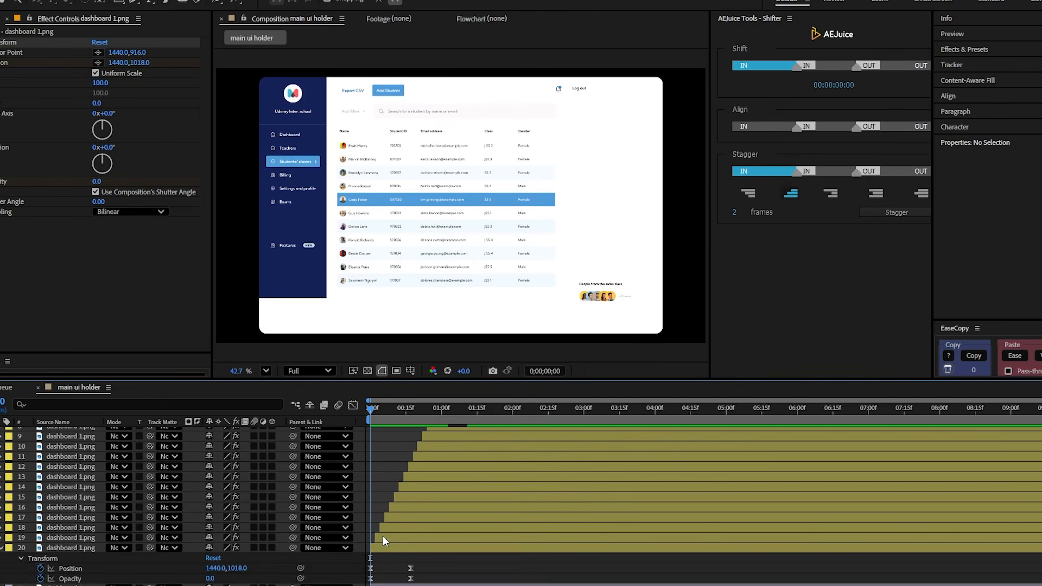
{"action": "left_click", "coordinate": [346, 567]}
{"action": "scroll", "coordinate": [382, 546], "scroll_direction": "up", "scroll_amount": 3}
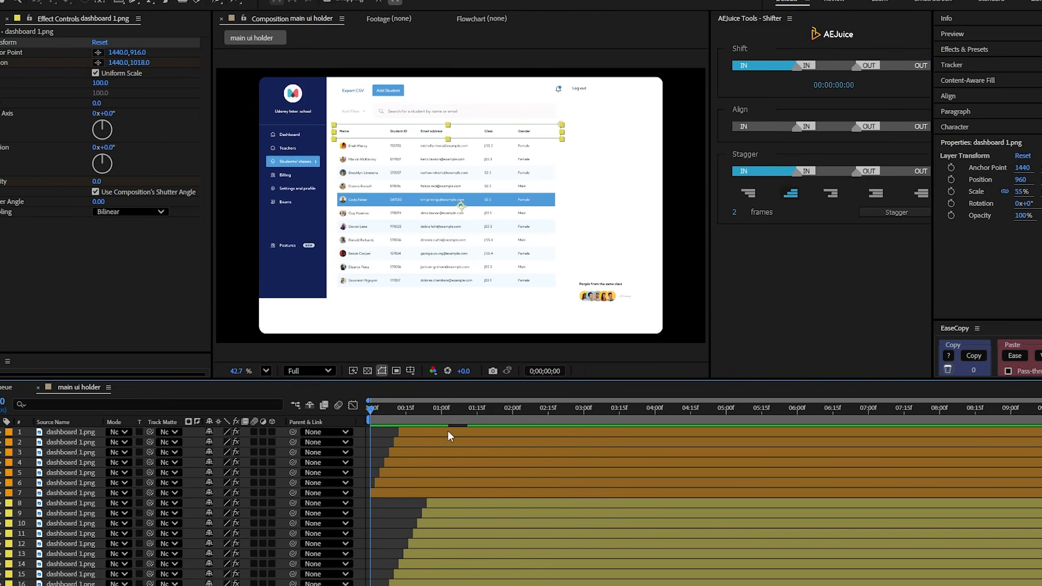
{"action": "key", "text": "ctrl+a"}
{"action": "key", "text": "ctrl+shift+c"}
{"action": "type", "text": "ui"}
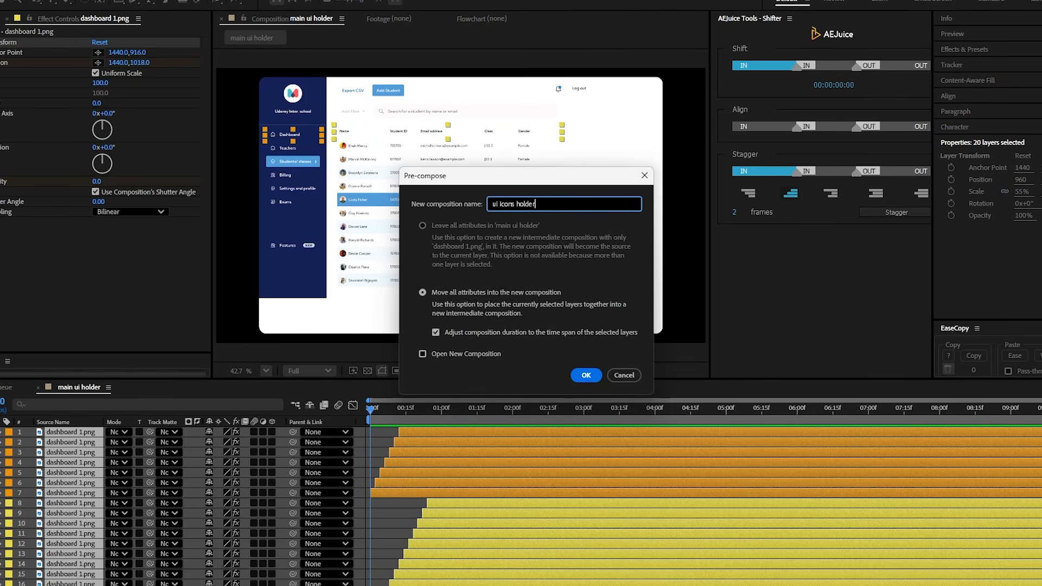
{"action": "type", "text": " icons holder"}
{"action": "key", "text": "Return"}
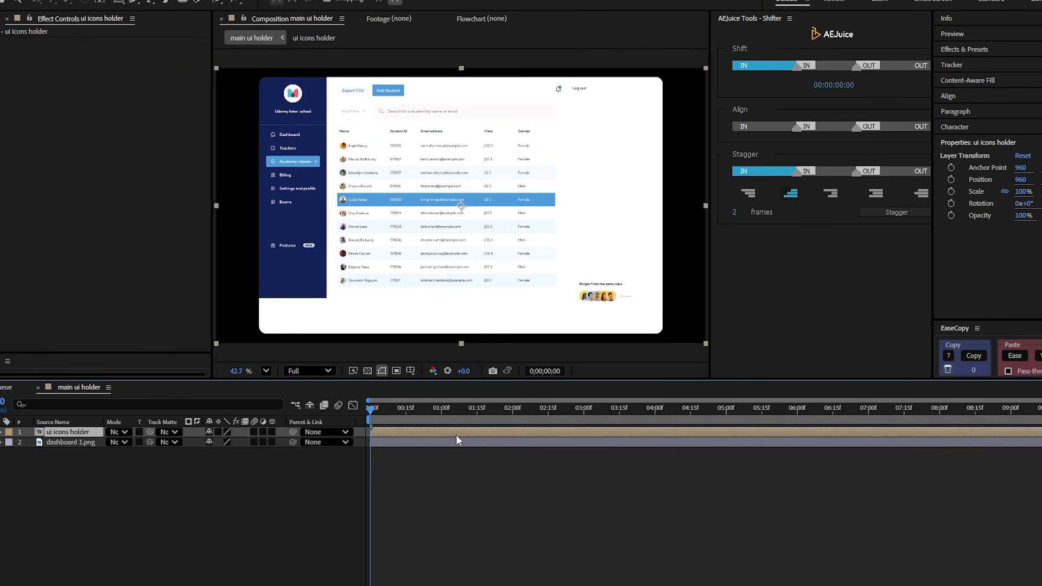
{"action": "left_click", "coordinate": [434, 461]}
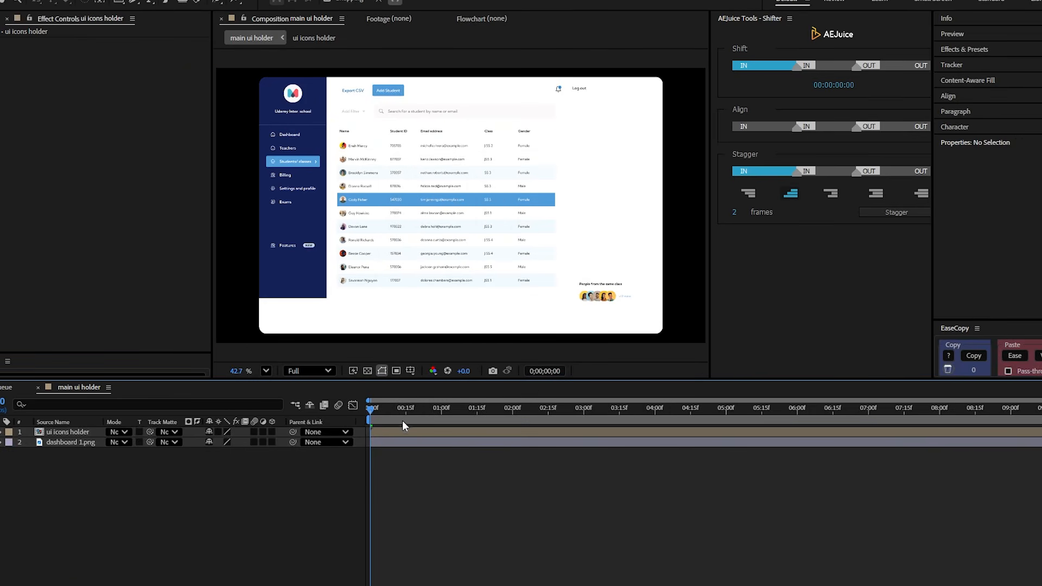
Duplicate the base dashboard layer and draw two rectangular masks on the copy, around the sidebar menu and the table content area
{"action": "left_click", "coordinate": [438, 444]}
{"action": "key", "text": "ctrl+d"}
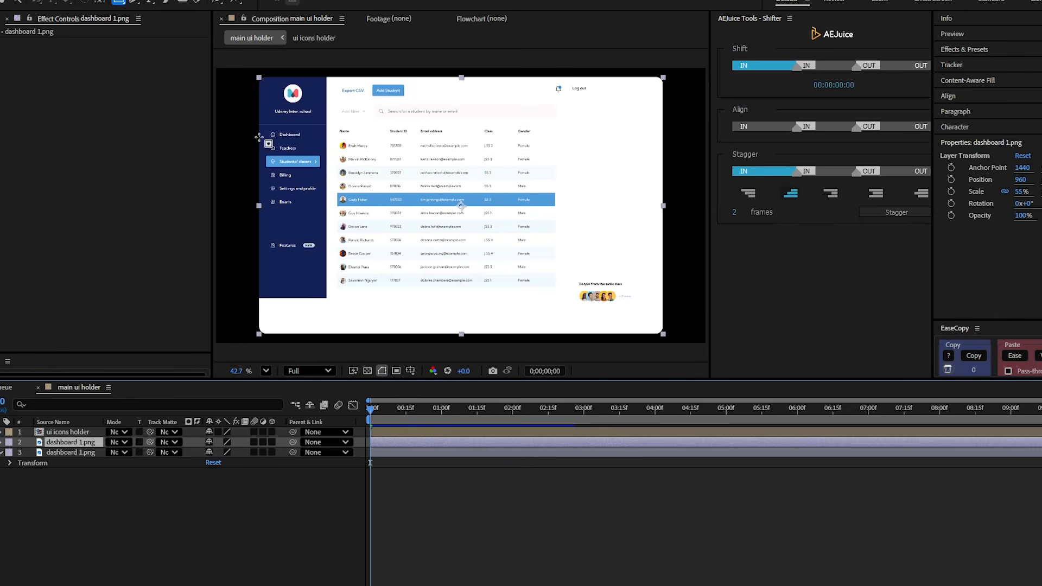
{"action": "mouse_move", "coordinate": [252, 129]}
{"action": "left_mouse_down"}
{"action": "mouse_move", "coordinate": [294, 162]}
{"action": "mouse_move", "coordinate": [327, 298]}
{"action": "left_mouse_up"}
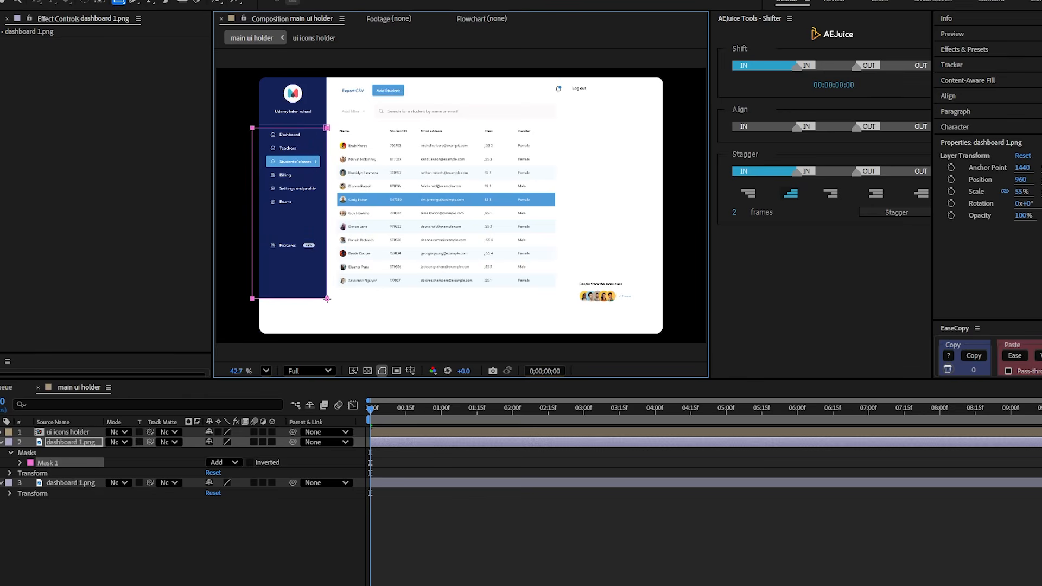
{"action": "left_click", "coordinate": [383, 447]}
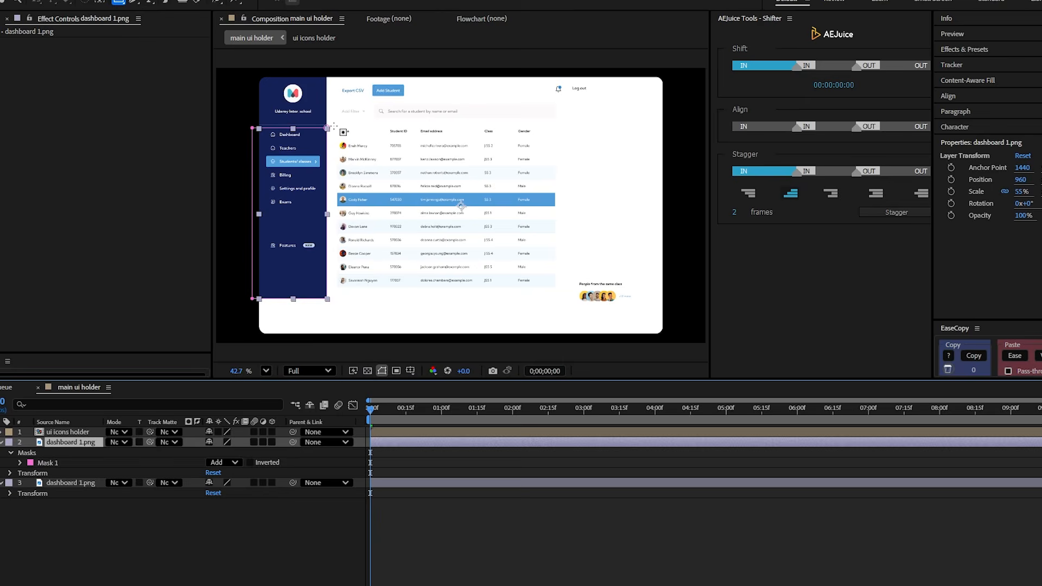
{"action": "left_click_drag", "start_coordinate": [334, 126], "coordinate": [646, 319]}
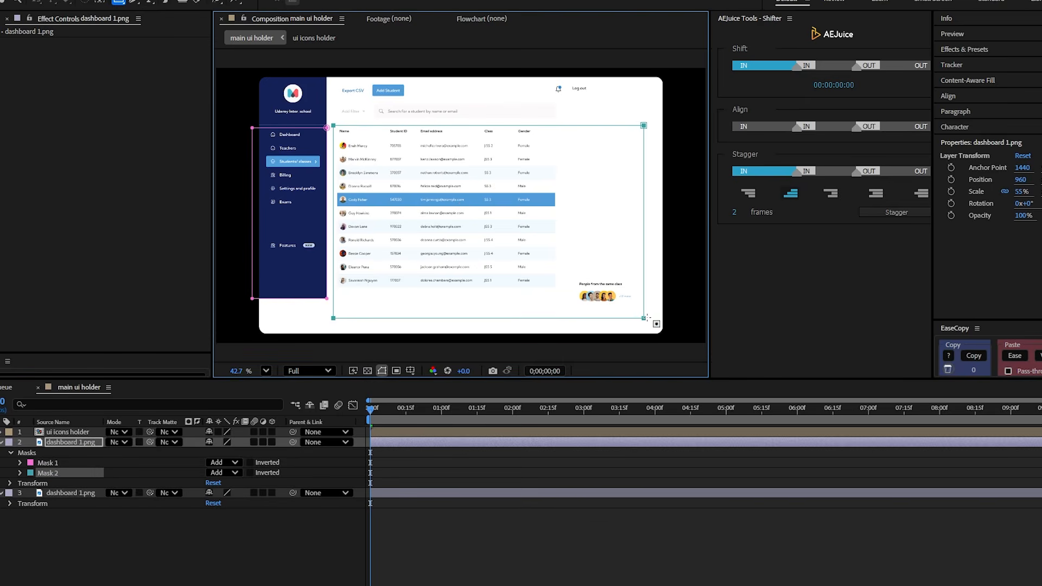
Apply the Fill effect to the masked dashboard copy
{"action": "left_click", "coordinate": [415, 438]}
{"action": "key", "text": "ctrl+space"}
{"action": "type", "text": "fi"}
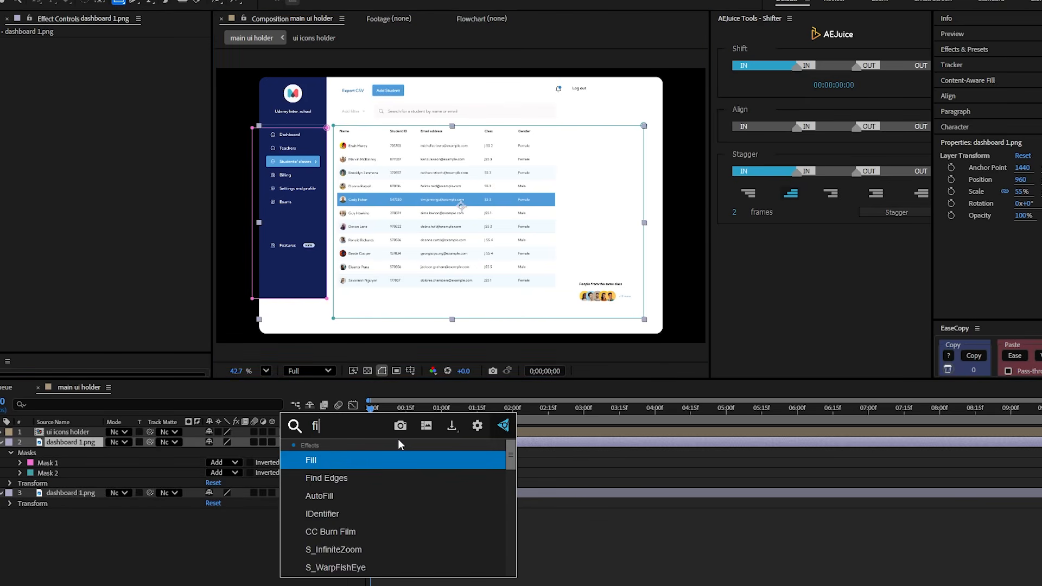
{"action": "type", "text": "l"}
{"action": "left_click", "coordinate": [319, 460]}
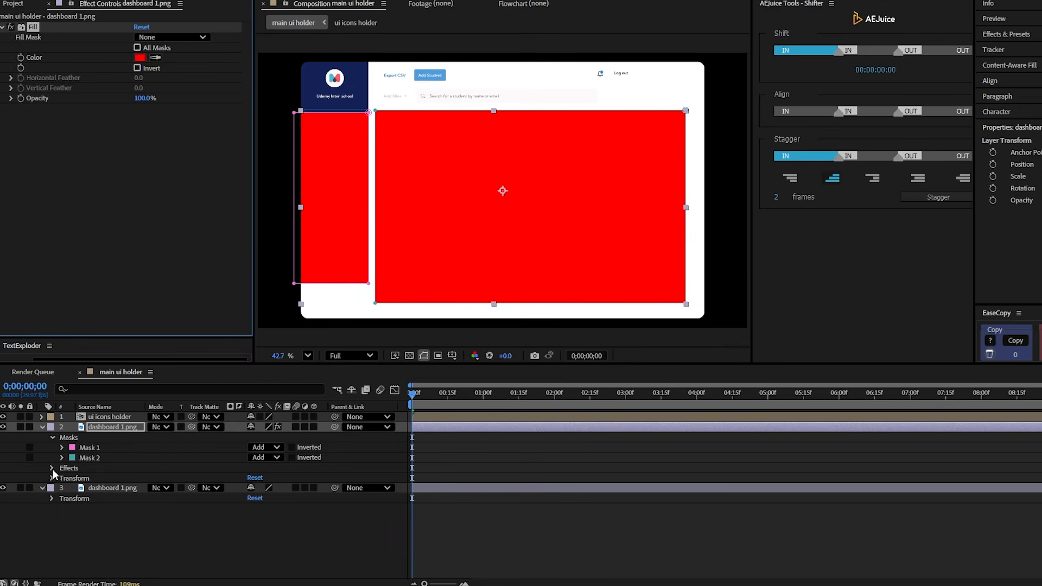
Add a mask reference to Mask 1 in the Fill effect's compositing options
{"action": "left_click", "coordinate": [51, 468]}
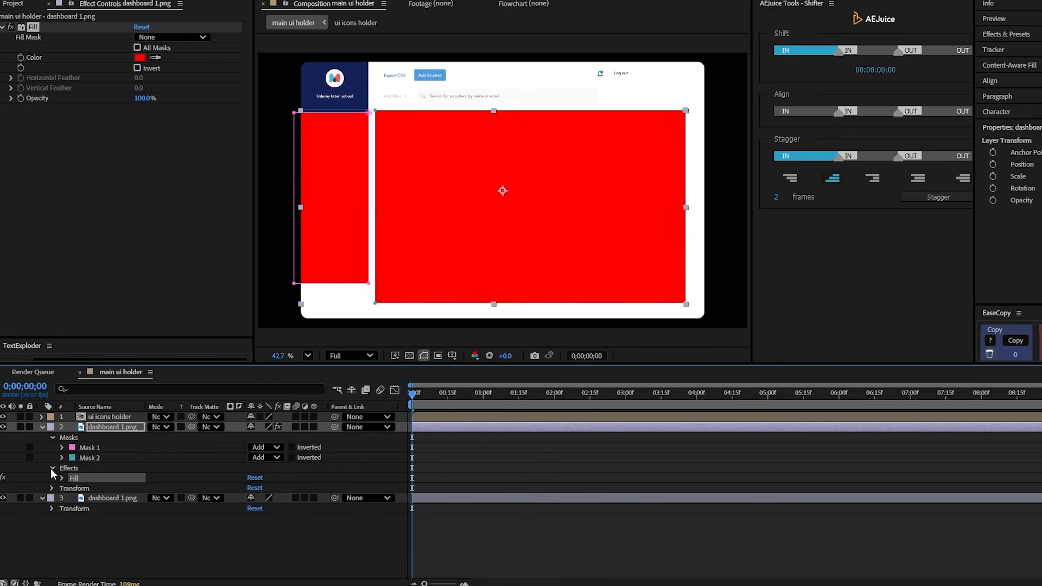
{"action": "left_click", "coordinate": [61, 475]}
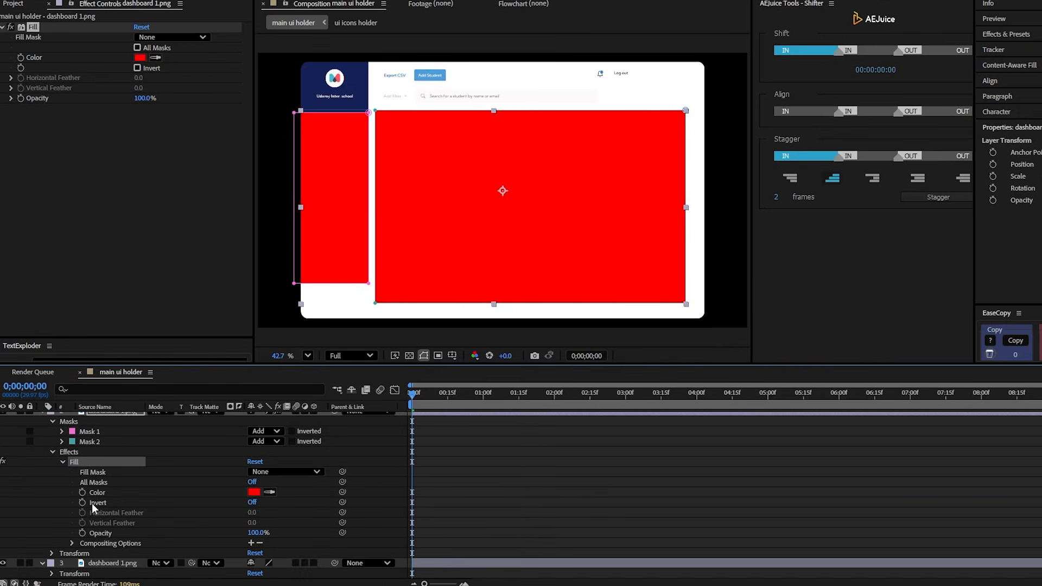
{"action": "left_click", "coordinate": [252, 541]}
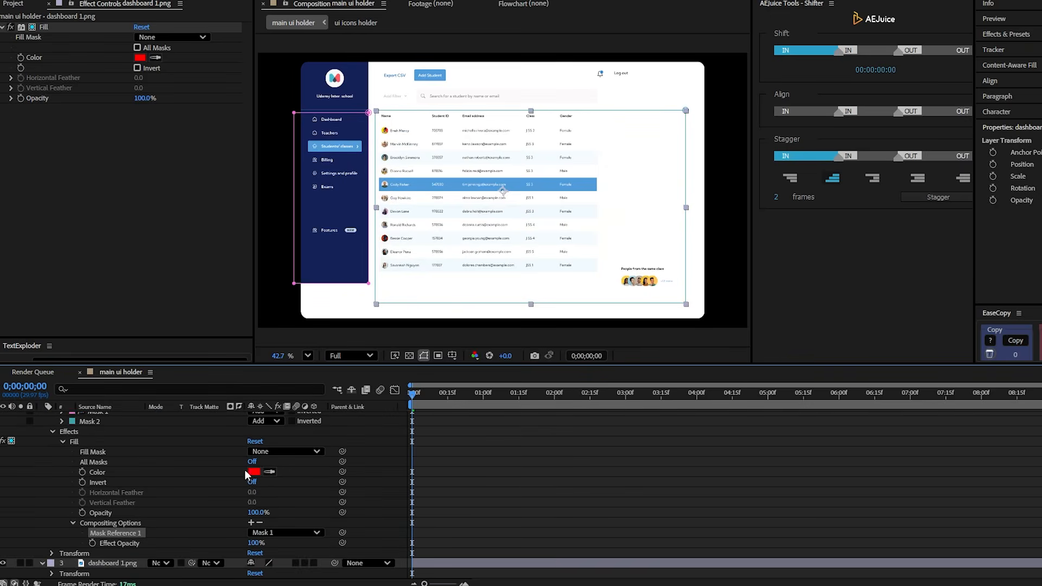
Sample the sidebar's navy blue as the Fill color and duplicate the Fill effect
{"action": "left_click", "coordinate": [268, 472]}
{"action": "left_click", "coordinate": [323, 257]}
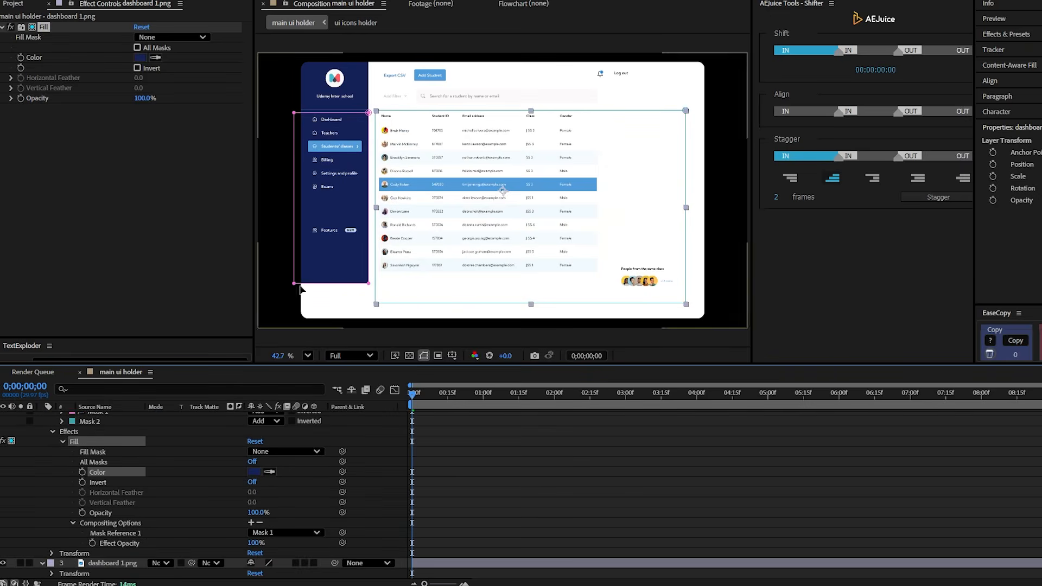
{"action": "left_click", "coordinate": [86, 440]}
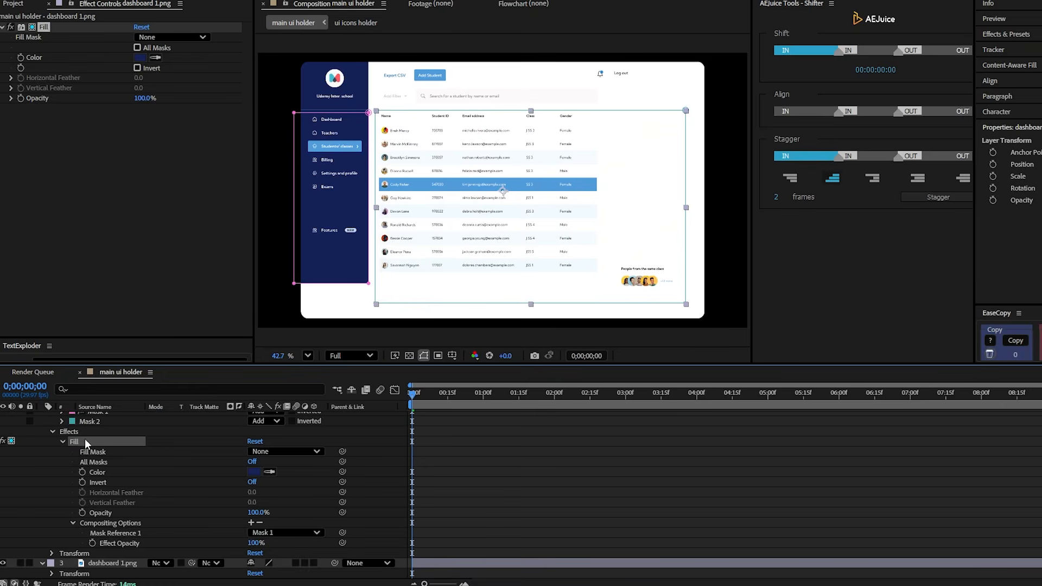
{"action": "key", "text": "ctrl+d"}
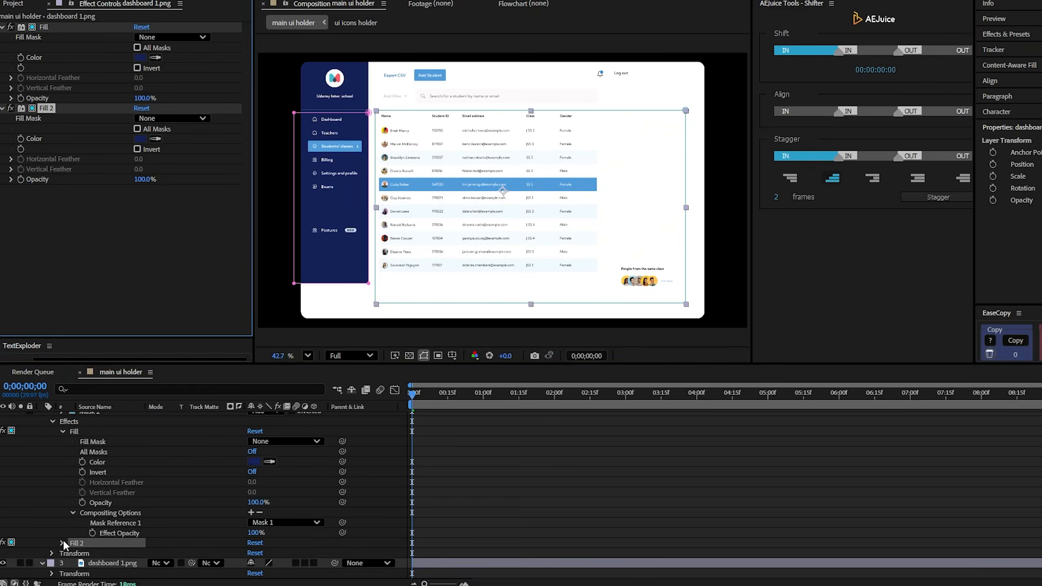
Set the duplicated Fill's mask reference to Mask 2 and sample the dashboard's white background as its color
{"action": "left_click", "coordinate": [61, 543]}
{"action": "left_click", "coordinate": [73, 543]}
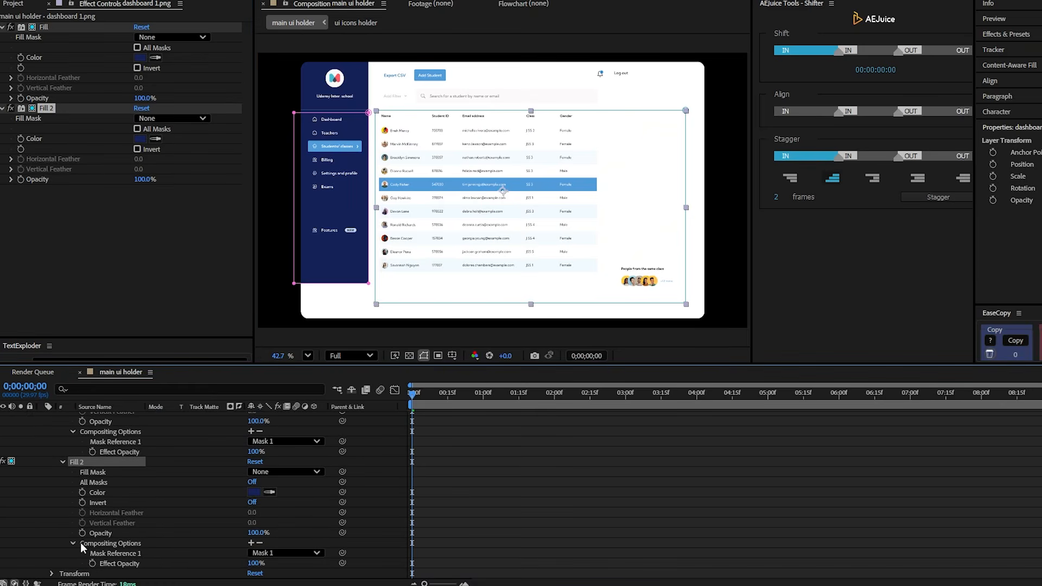
{"action": "left_click", "coordinate": [281, 554]}
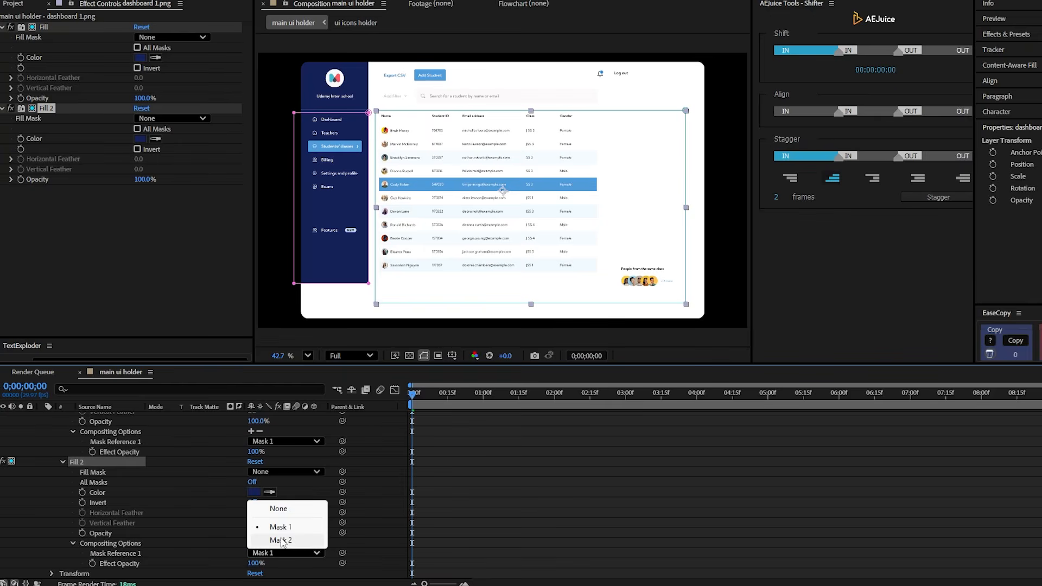
{"action": "left_click", "coordinate": [282, 540]}
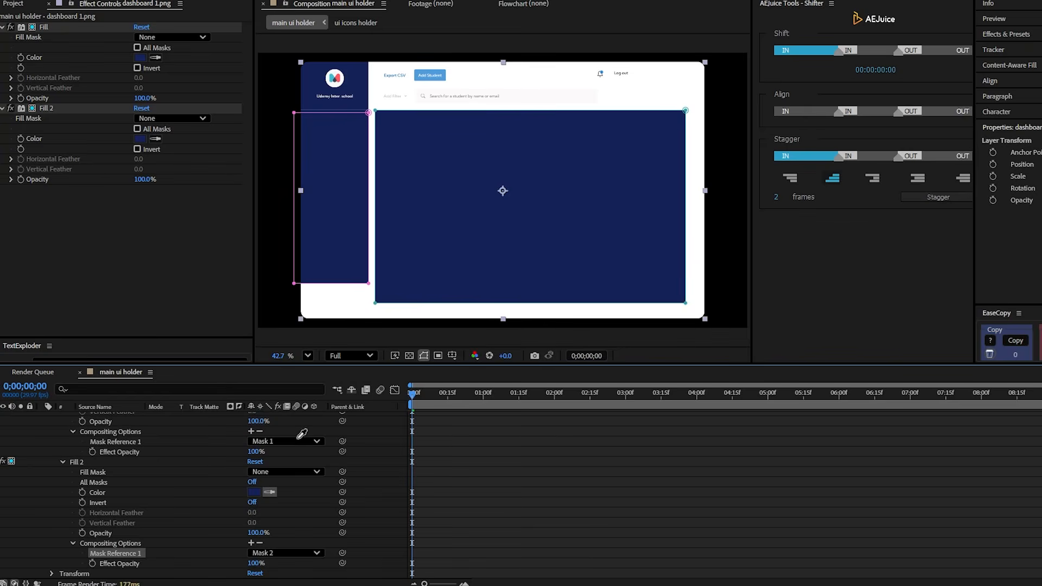
{"action": "left_click", "coordinate": [357, 307]}
{"action": "left_click", "coordinate": [456, 457]}
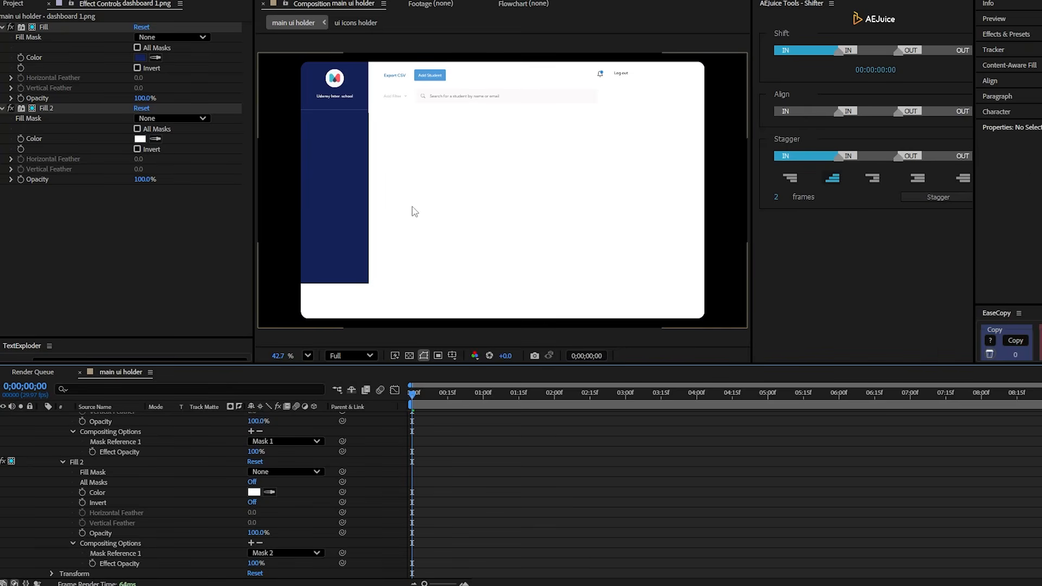
Nudge Mask 1 of the filled dashboard layer horizontally until its edge lines up with the sidebar's edge
{"action": "scroll", "coordinate": [344, 186], "scroll_direction": "up", "scroll_amount": 5}
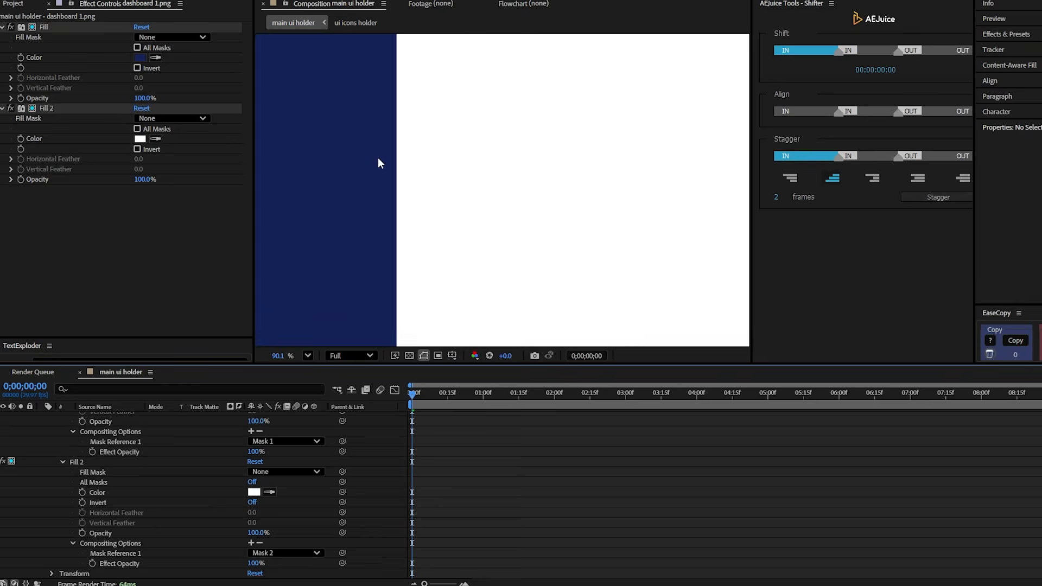
{"action": "left_click_drag", "start_coordinate": [413, 204], "coordinate": [443, 291]}
{"action": "scroll", "coordinate": [141, 461], "scroll_direction": "up", "scroll_amount": 5}
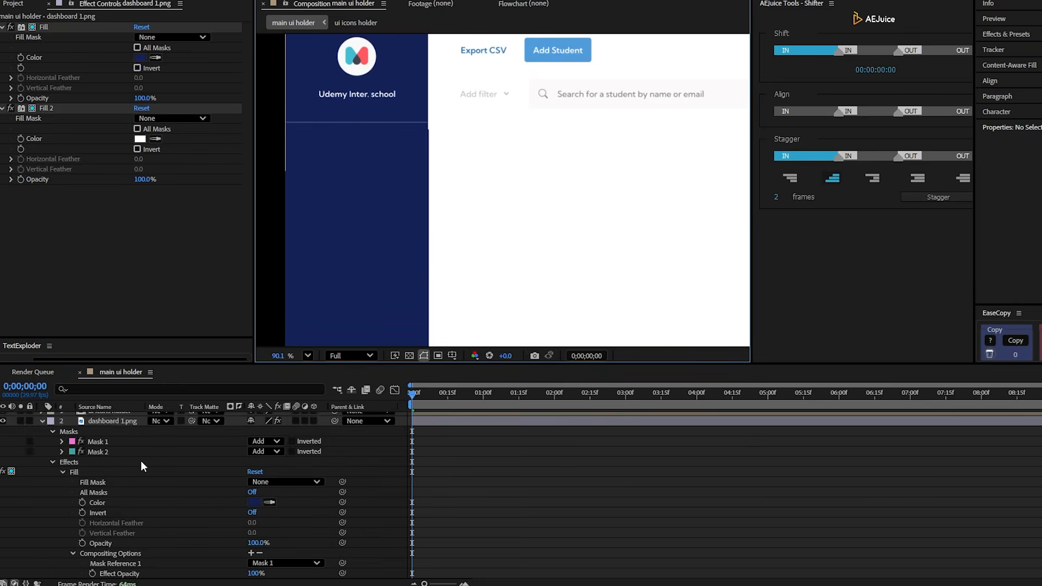
{"action": "left_click", "coordinate": [108, 444]}
{"action": "key", "text": "Left"}
{"action": "key", "text": "Left"}
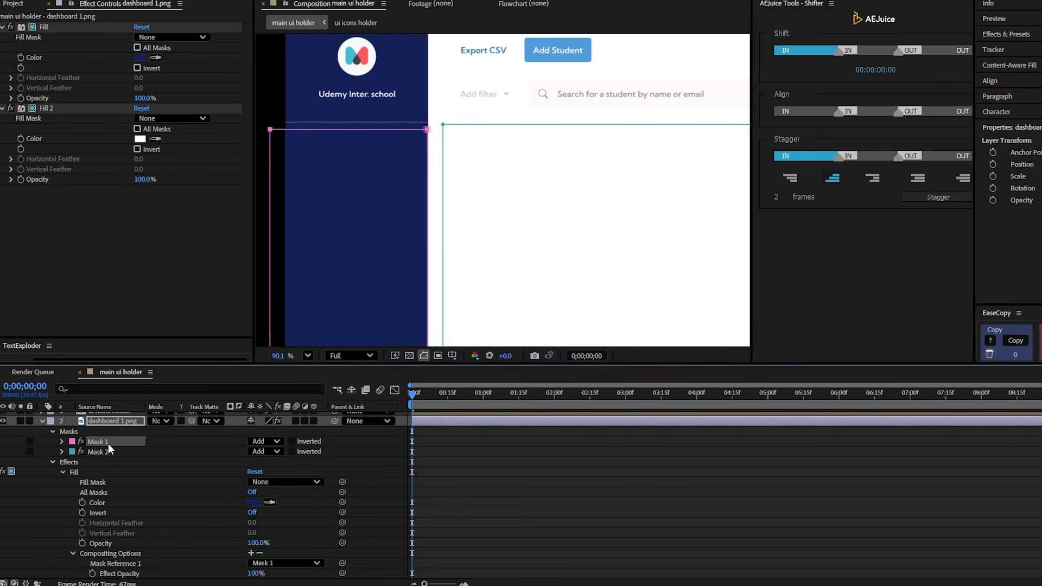
{"action": "key", "text": "Right"}
{"action": "key", "text": "Right"}
{"action": "key", "text": "Left"}
Collapse the properties of all three layers and fit the whole composition in the viewer
{"action": "scroll", "coordinate": [469, 465], "scroll_direction": "up", "scroll_amount": 1}
{"action": "left_click", "coordinate": [469, 465]}
{"action": "key", "text": "ctrl+a"}
{"action": "key", "text": "m"}
{"action": "key", "text": "m"}
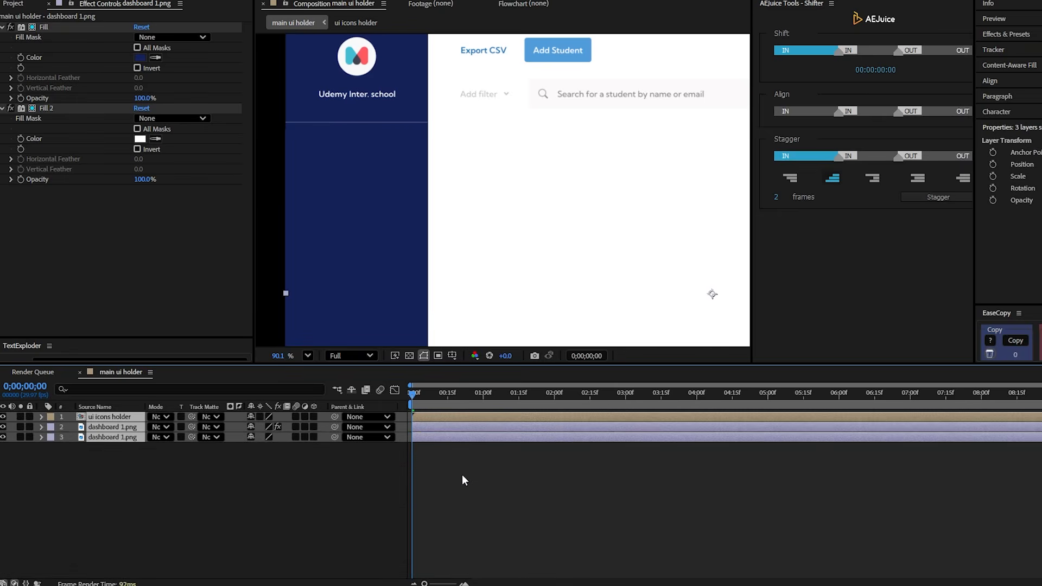
{"action": "left_click", "coordinate": [462, 479]}
{"action": "left_click", "coordinate": [307, 356]}
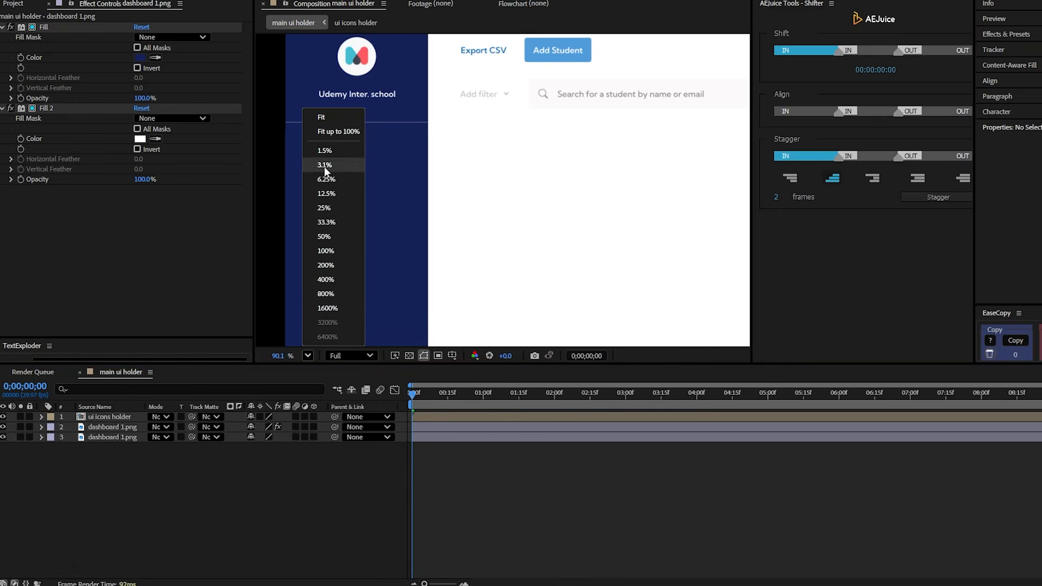
{"action": "left_click", "coordinate": [338, 116]}
{"action": "left_click_drag", "start_coordinate": [429, 396], "coordinate": [391, 427]}
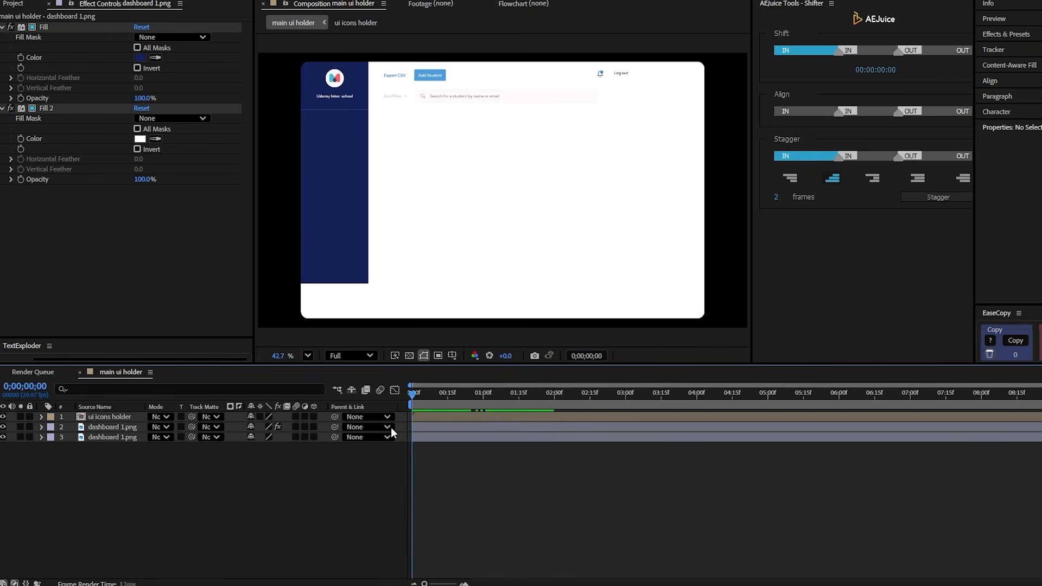
Move the unfilled dashboard layer to the top of the stack and draw a rectangular mask around its sidebar
{"action": "left_click", "coordinate": [460, 439]}
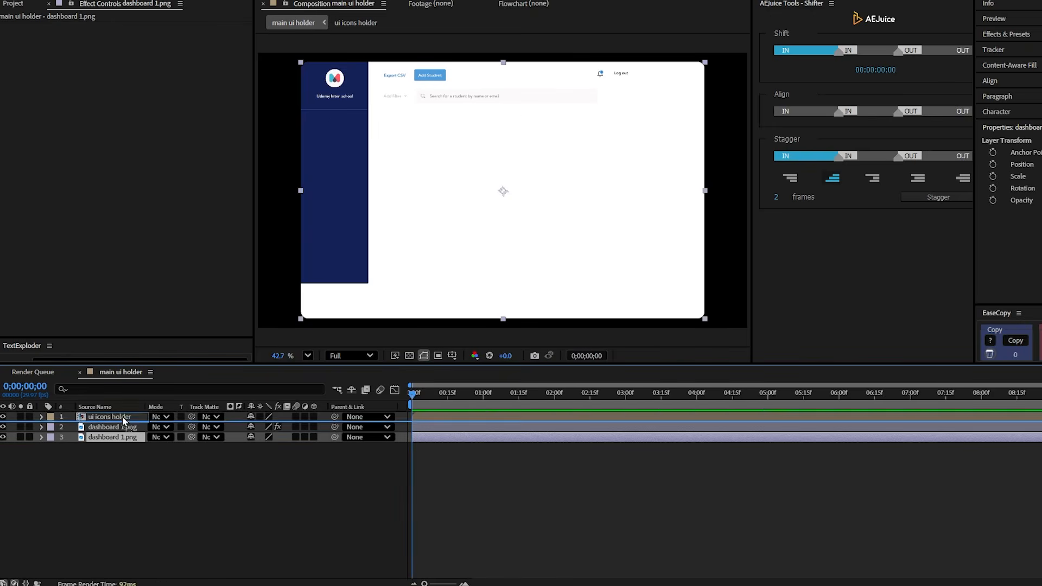
{"action": "left_click_drag", "start_coordinate": [122, 419], "coordinate": [122, 418]}
{"action": "left_click", "coordinate": [160, 31]}
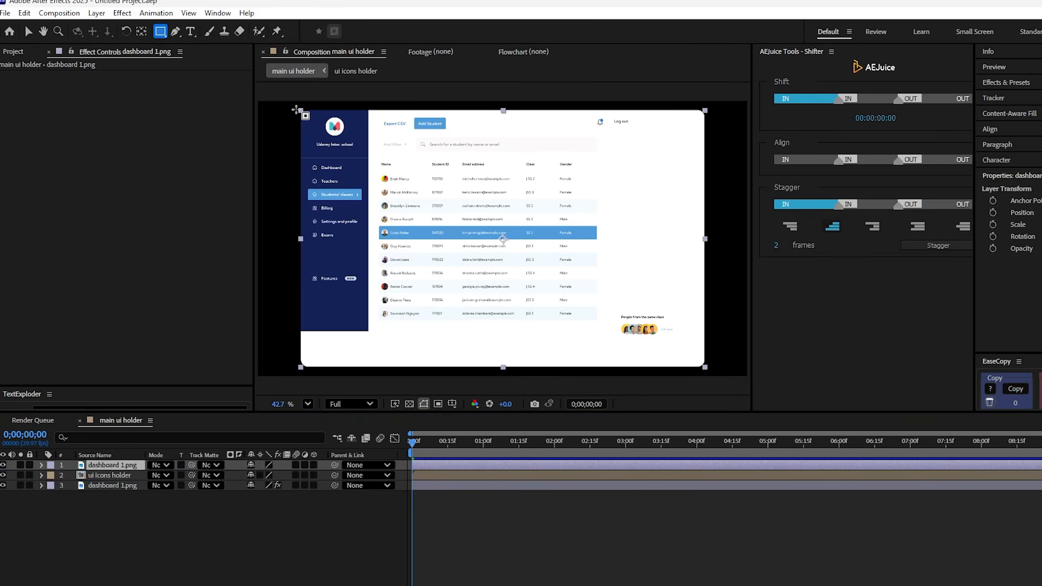
{"action": "left_click_drag", "start_coordinate": [300, 112], "coordinate": [369, 332]}
{"action": "key", "text": "v"}
Give the sidebar-masked dashboard layer a green label and hide it
{"action": "scroll", "coordinate": [369, 332], "scroll_direction": "up", "scroll_amount": 1}
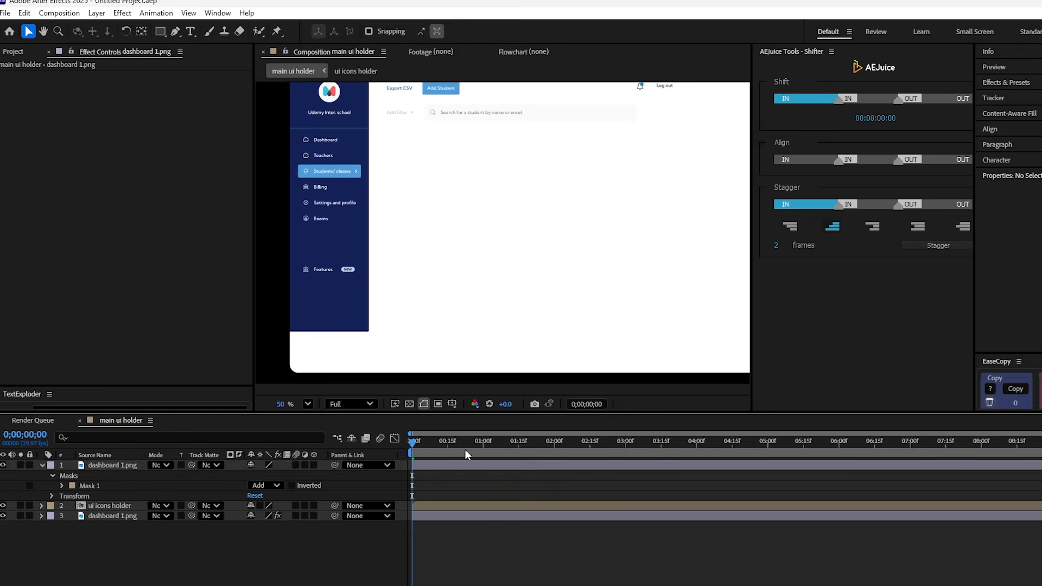
{"action": "left_click", "coordinate": [436, 464]}
{"action": "left_click", "coordinate": [48, 465]}
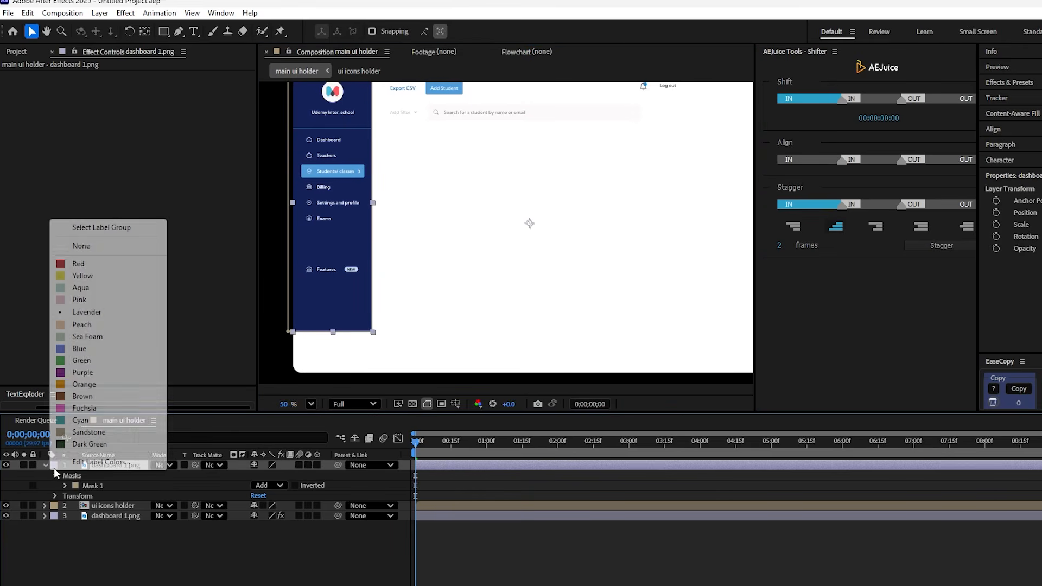
{"action": "left_click", "coordinate": [79, 362]}
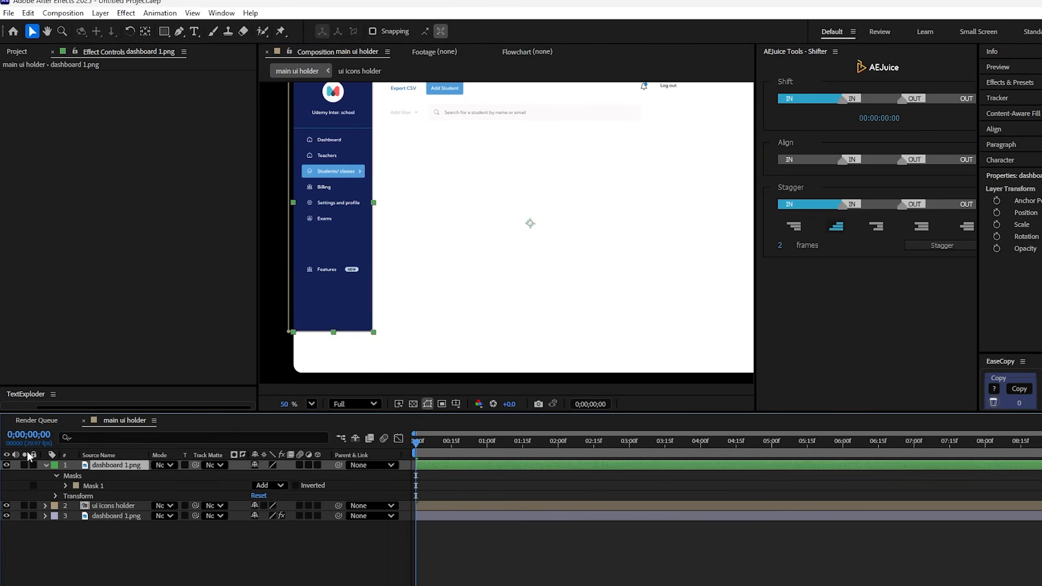
{"action": "left_click", "coordinate": [7, 465]}
{"action": "key", "text": "shift+slash"}
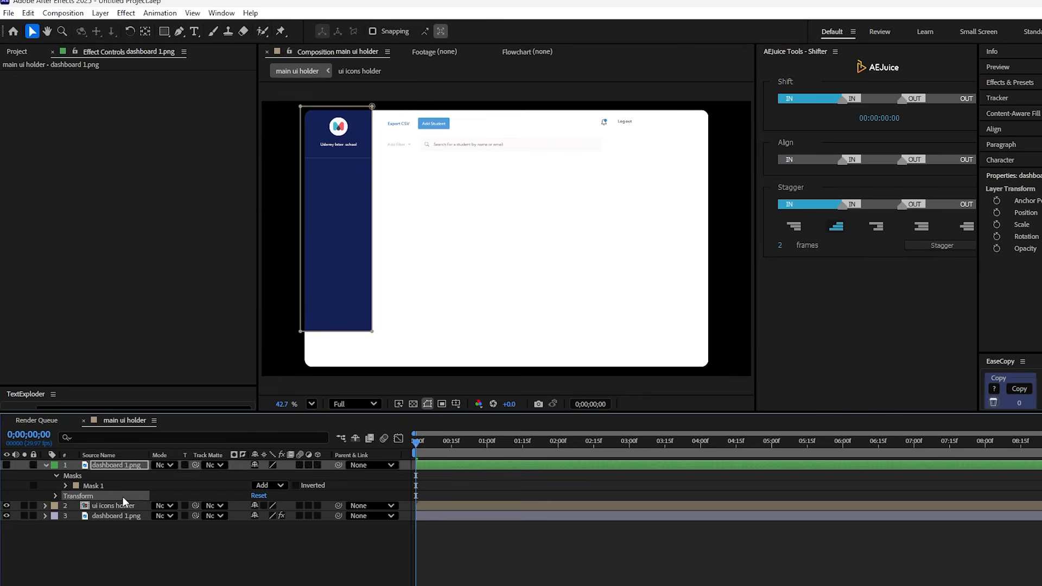
Parent the green sidebar layer and the ui icons holder layer to the filled dashboard layer
{"action": "left_click", "coordinate": [113, 506]}
{"action": "left_click", "coordinate": [122, 462], "text": "ctrl"}
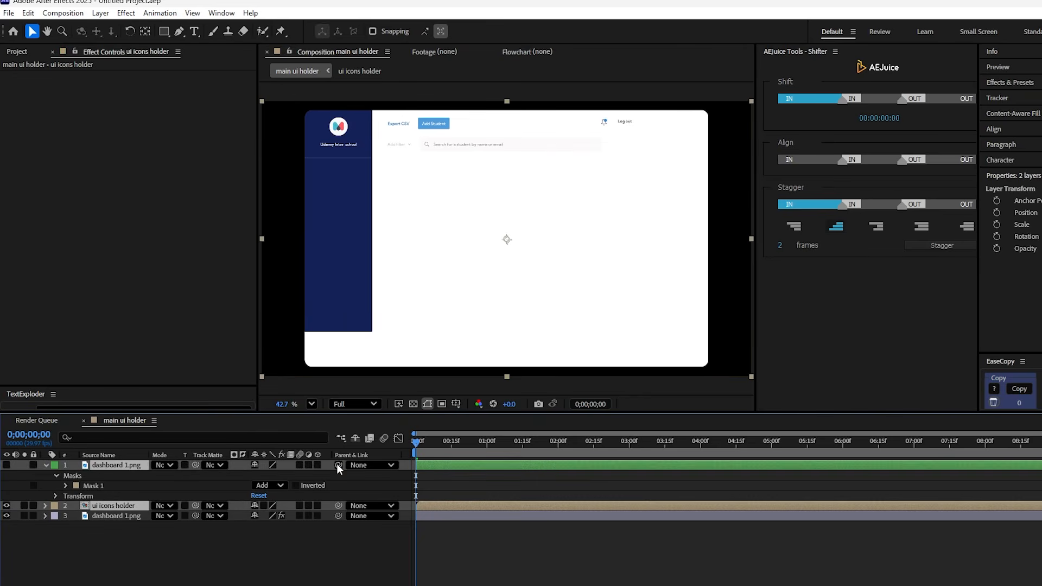
{"action": "left_click_drag", "start_coordinate": [336, 464], "coordinate": [106, 518]}
Move the filled dashboard layer down in the frame, leaving empty space above it for the intro position
{"action": "left_click", "coordinate": [112, 517]}
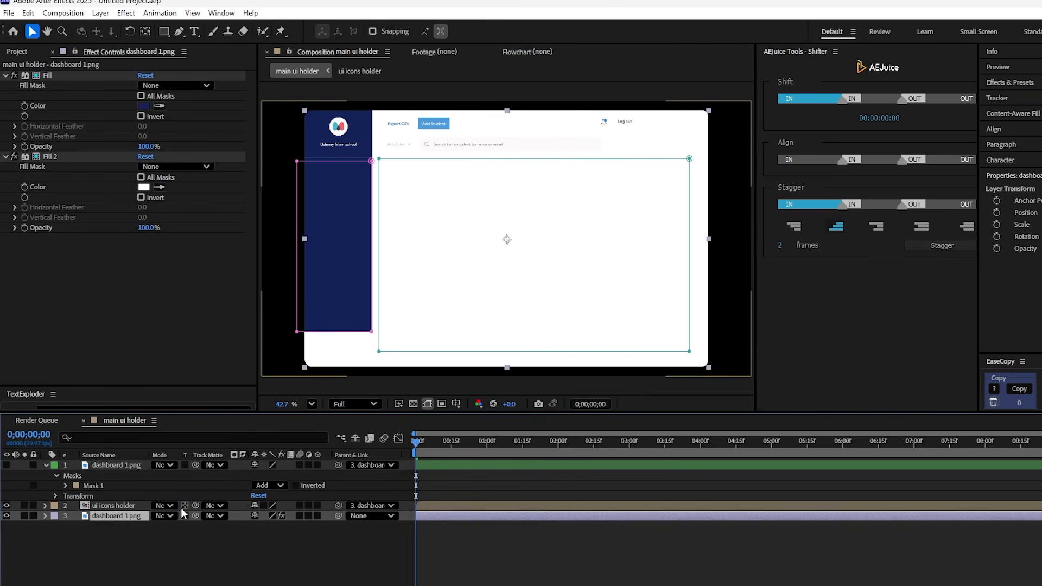
{"action": "key", "text": "shift+Down"}
{"action": "key", "text": "shift+Down"}
{"action": "key", "text": "shift+Down"}
{"action": "key", "text": "shift+Down"}
{"action": "key", "text": "shift+Down"}
{"action": "key", "text": "shift+Down"}
{"action": "key", "text": "shift+Down"}
{"action": "key", "text": "shift+Down"}
{"action": "key", "text": "shift+Down"}
{"action": "key", "text": "shift+Down"}
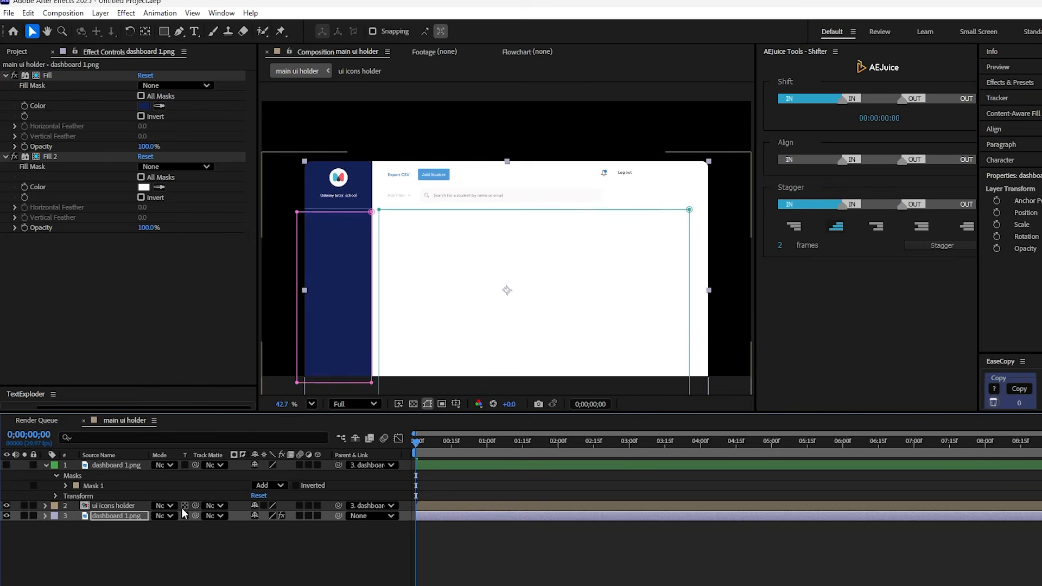
{"action": "key", "text": "shift+Down"}
{"action": "key", "text": "shift+Down"}
{"action": "key", "text": "shift+Down"}
{"action": "key", "text": "shift+Down"}
{"action": "key", "text": "shift+Down"}
{"action": "key", "text": "shift+Down"}
{"action": "key", "text": "shift+Down"}
{"action": "key", "text": "shift+Down"}
{"action": "key", "text": "shift+Down"}
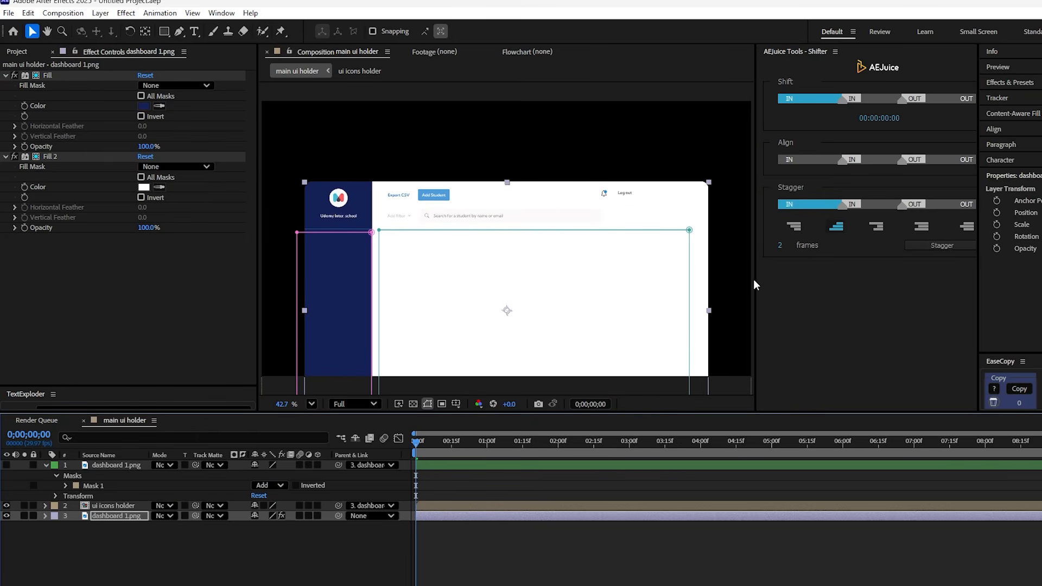
{"action": "left_click_drag", "start_coordinate": [755, 279], "coordinate": [900, 279]}
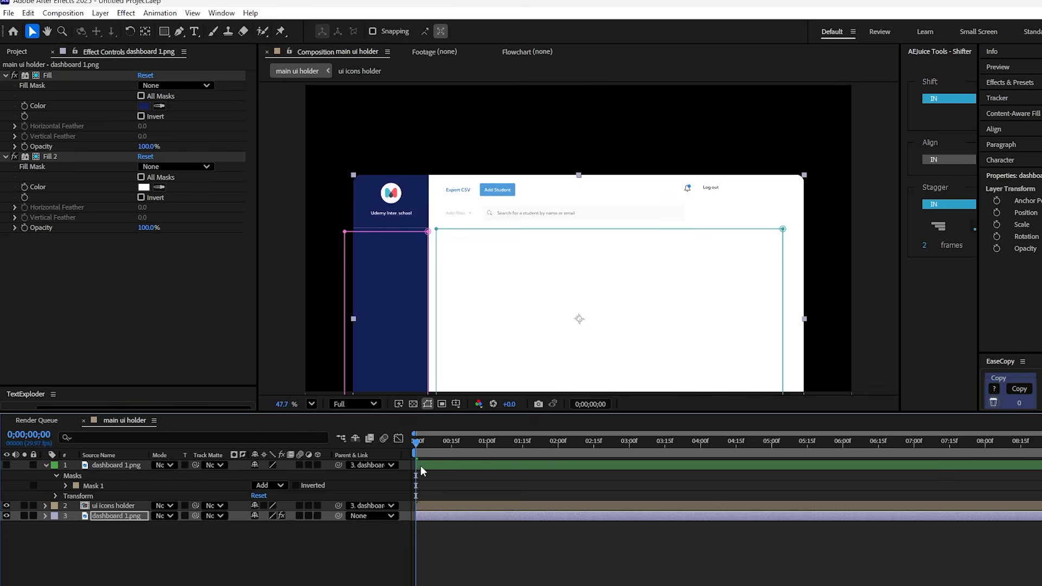
{"action": "key", "text": "shift+Down"}
{"action": "key", "text": "shift+Down"}
{"action": "key", "text": "shift+Down"}
{"action": "key", "text": "shift+Down"}
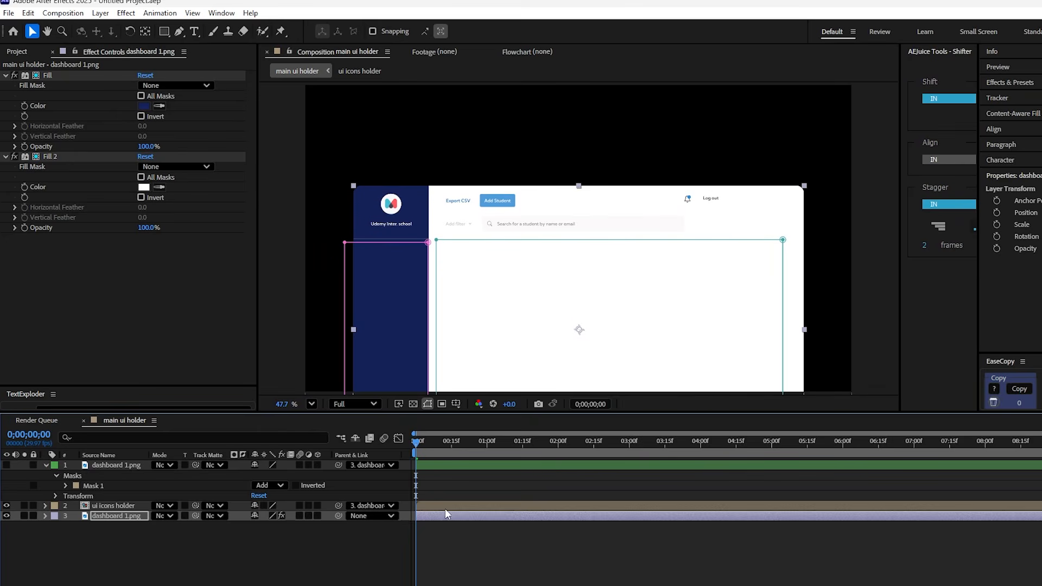
Draw a red rectangle shape about 1585 by 268 px across the full width of the dashboard's header
{"action": "key", "text": "ctrl+shift+a"}
{"action": "left_click", "coordinate": [164, 32]}
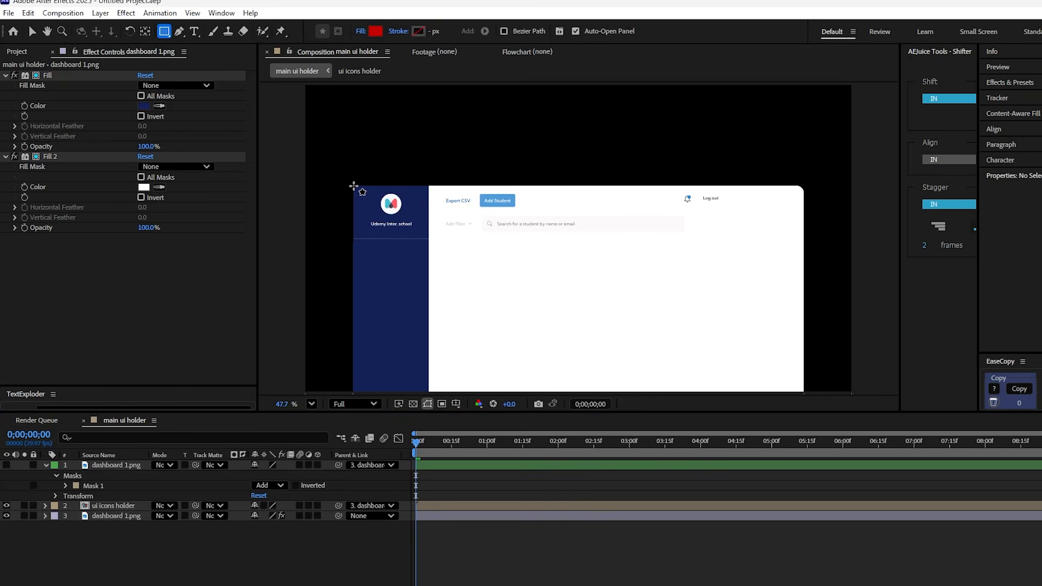
{"action": "mouse_move", "coordinate": [353, 187]}
{"action": "left_mouse_down"}
{"action": "mouse_move", "coordinate": [532, 262]}
{"action": "mouse_move", "coordinate": [804, 272]}
{"action": "mouse_move", "coordinate": [806, 262]}
{"action": "left_mouse_up"}
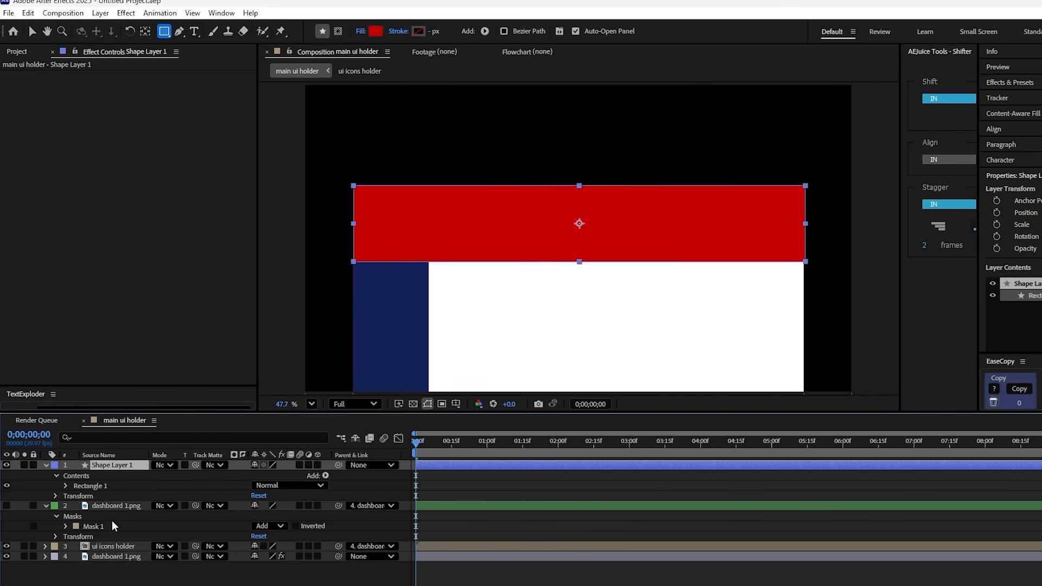
Set the red rectangle's width to 1582.4 with its height unlinked, and its corner roundness to 25
{"action": "left_click", "coordinate": [66, 487]}
{"action": "left_click", "coordinate": [76, 497]}
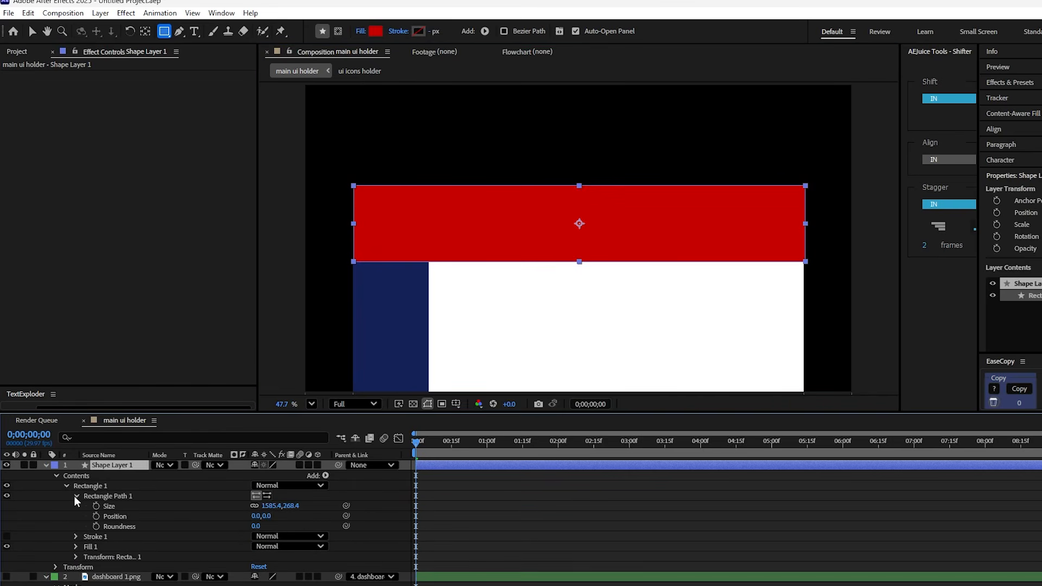
{"action": "left_click_drag", "start_coordinate": [256, 525], "coordinate": [278, 519]}
{"action": "left_click", "coordinate": [389, 531]}
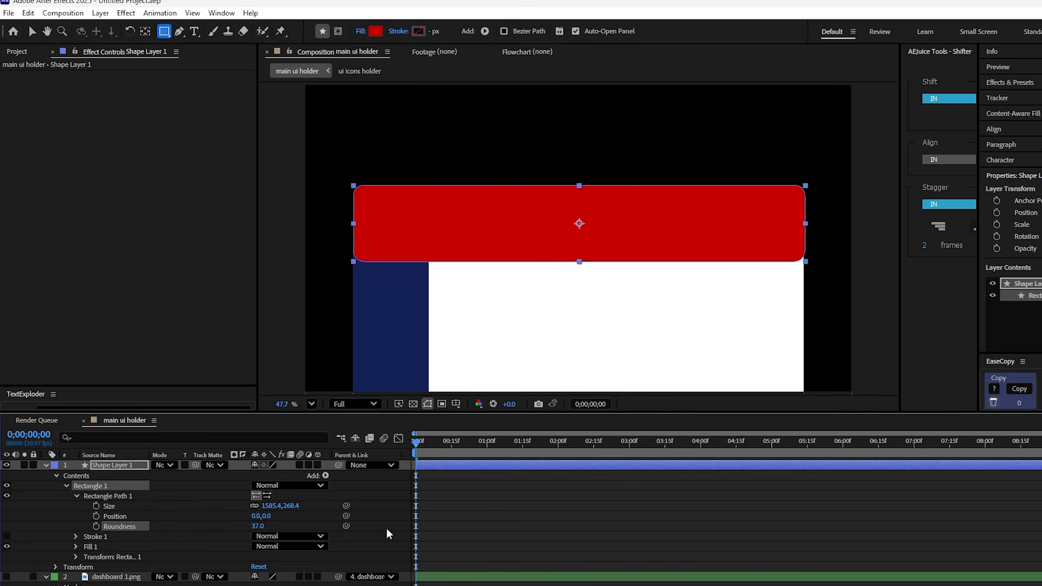
{"action": "scroll", "coordinate": [822, 163], "scroll_direction": "up", "scroll_amount": 2}
{"action": "scroll", "coordinate": [803, 216], "scroll_direction": "up", "scroll_amount": 2}
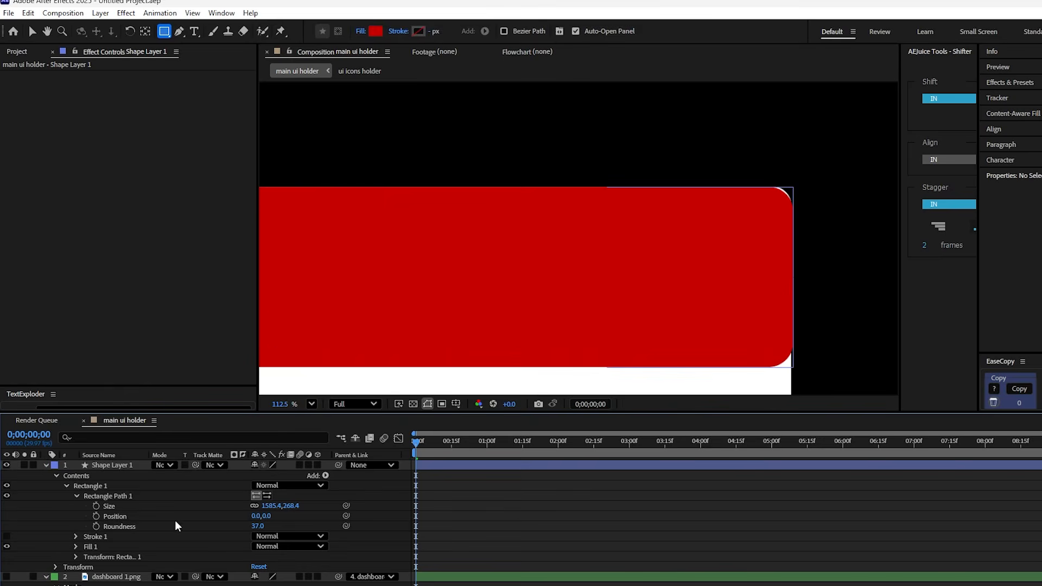
{"action": "left_click_drag", "start_coordinate": [260, 525], "coordinate": [244, 528]}
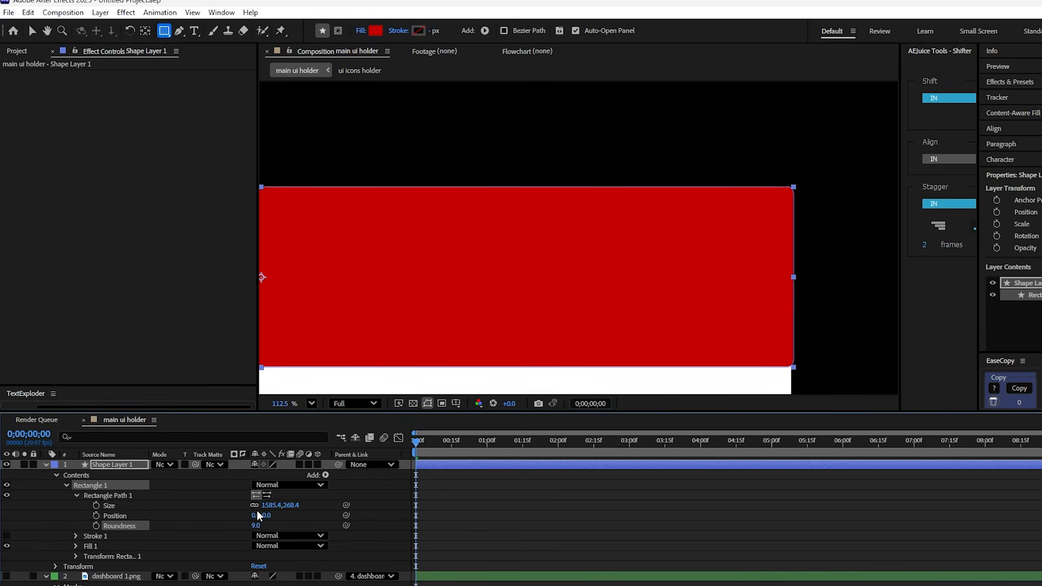
{"action": "left_click_drag", "start_coordinate": [268, 506], "coordinate": [269, 506]}
{"action": "left_click", "coordinate": [256, 525]}
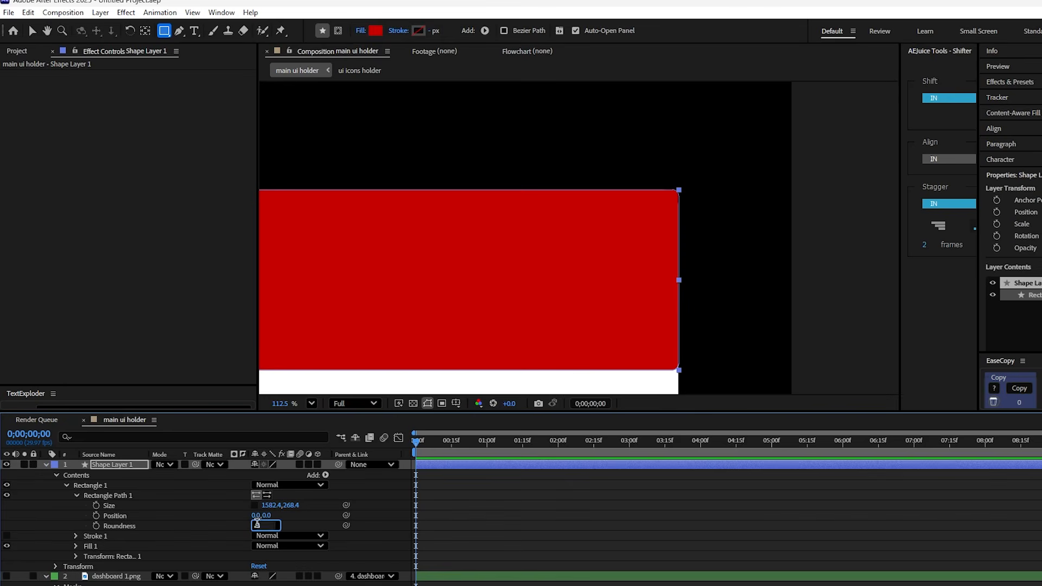
{"action": "type", "text": "25"}
{"action": "key", "text": "Return"}
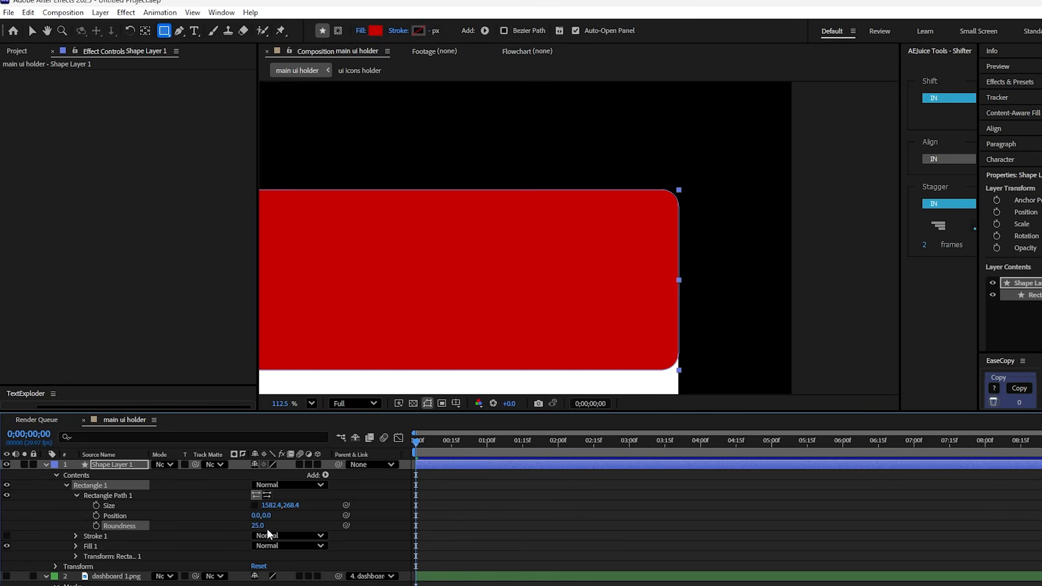
{"action": "left_click", "coordinate": [336, 525]}
Set the rounded Shape Layer 1 as the track matte of the filled dashboard layer
{"action": "left_click", "coordinate": [311, 404]}
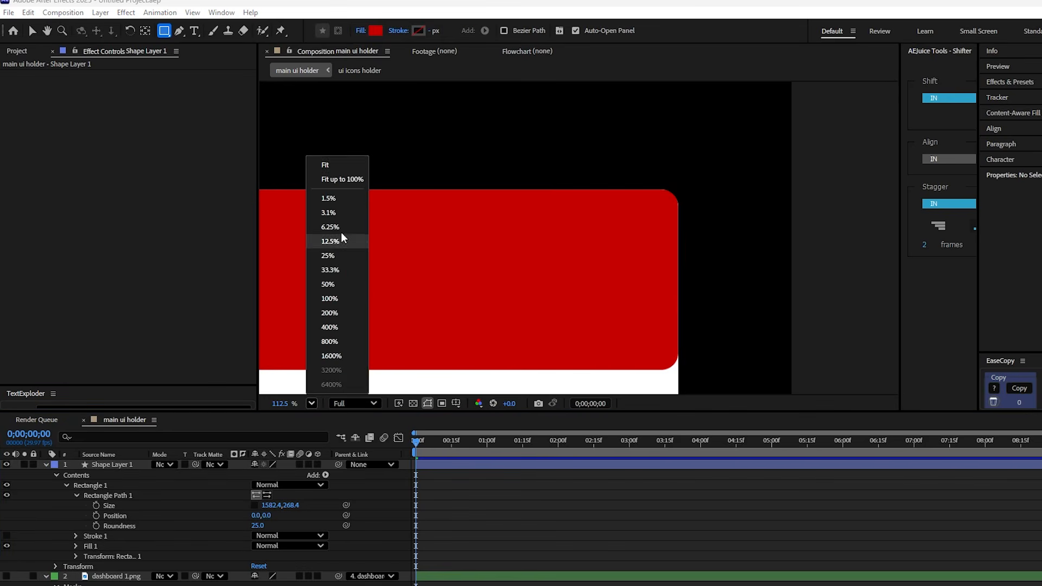
{"action": "left_click", "coordinate": [341, 164]}
{"action": "key", "text": "ctrl+a"}
{"action": "key", "text": "m"}
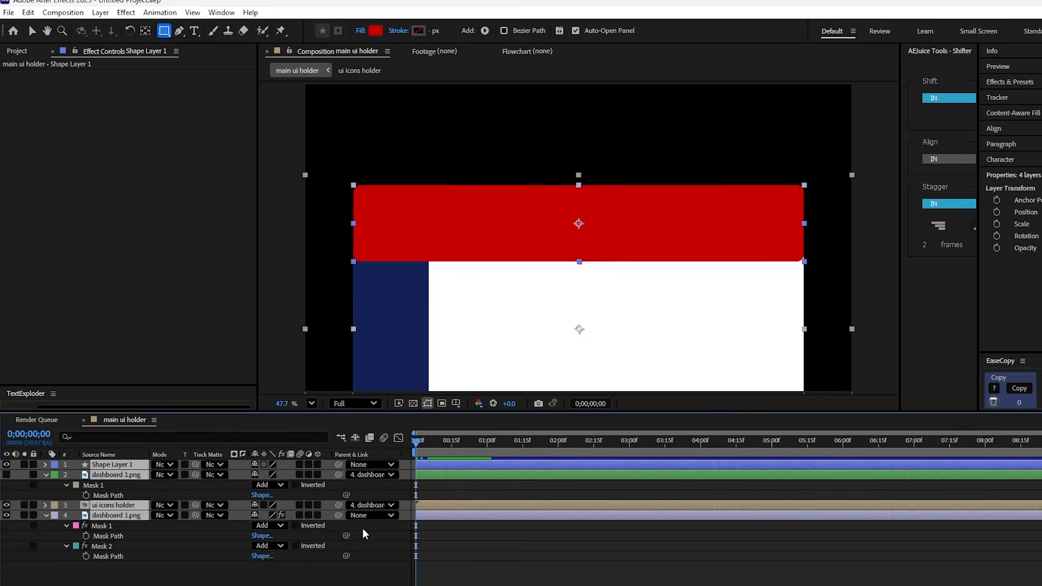
{"action": "key", "text": "m"}
{"action": "left_click", "coordinate": [291, 563]}
{"action": "left_click", "coordinate": [123, 494]}
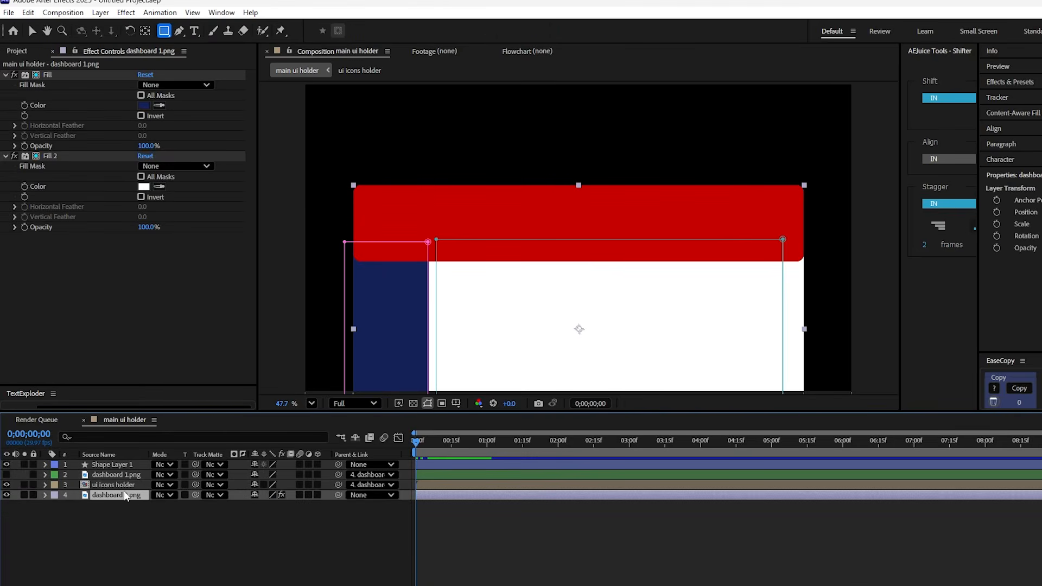
{"action": "left_click_drag", "start_coordinate": [195, 494], "coordinate": [130, 464]}
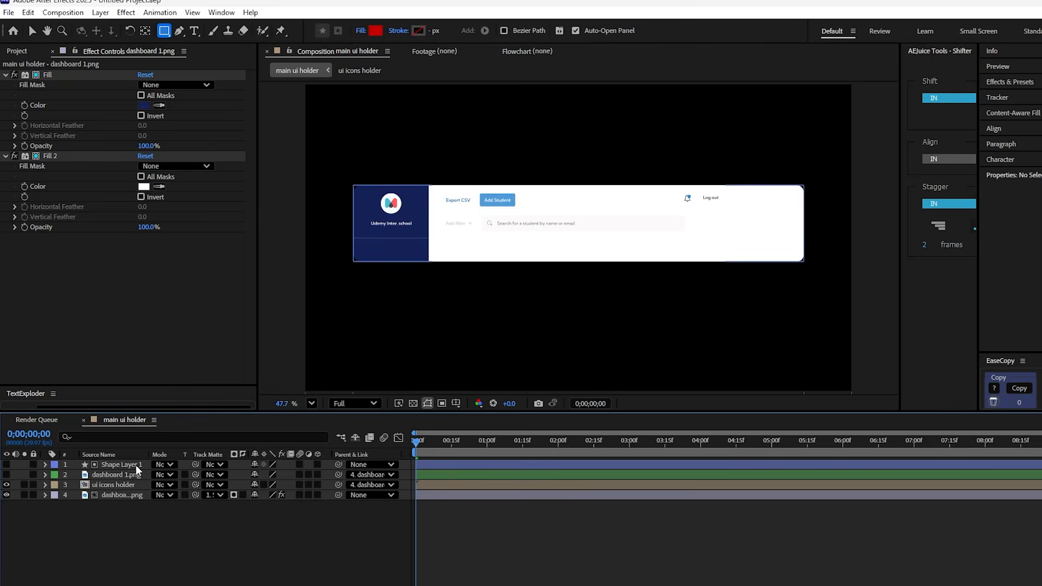
{"action": "left_click", "coordinate": [202, 520]}
Add a one-node camera with the 35mm preset and a null object to the composition
{"action": "right_click", "coordinate": [318, 524]}
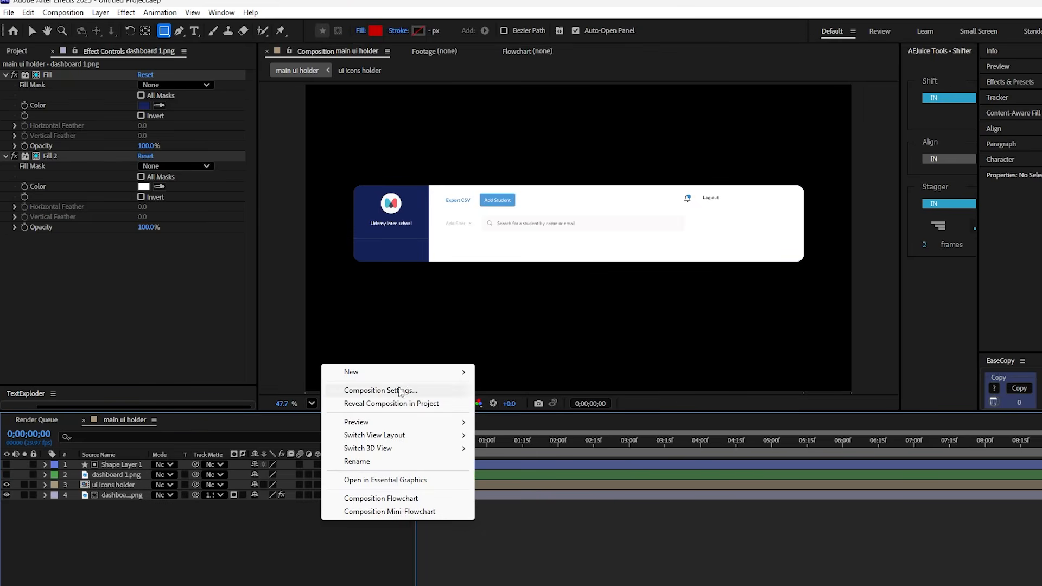
{"action": "mouse_move", "coordinate": [424, 373]}
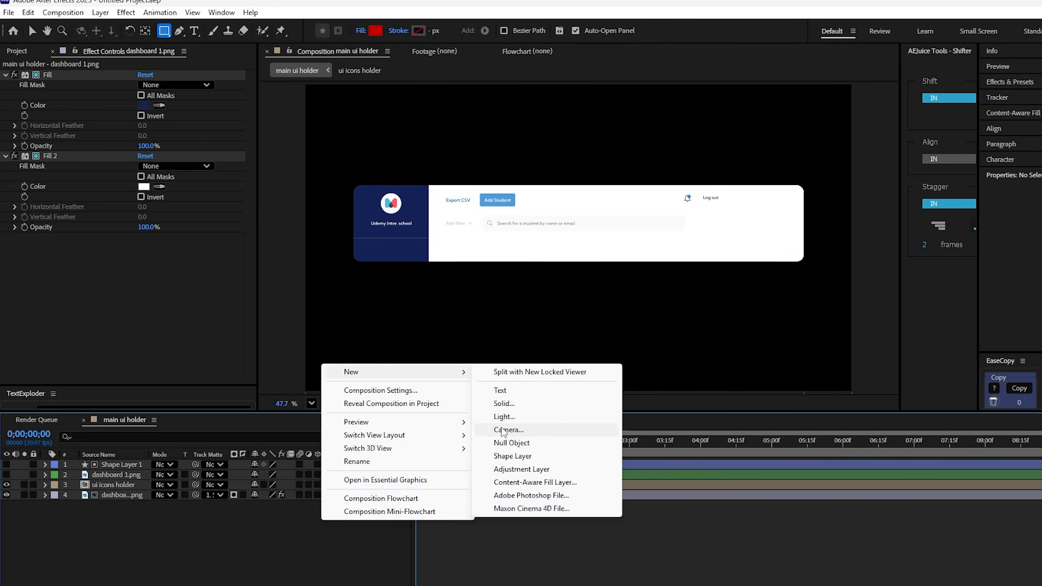
{"action": "left_click", "coordinate": [508, 429]}
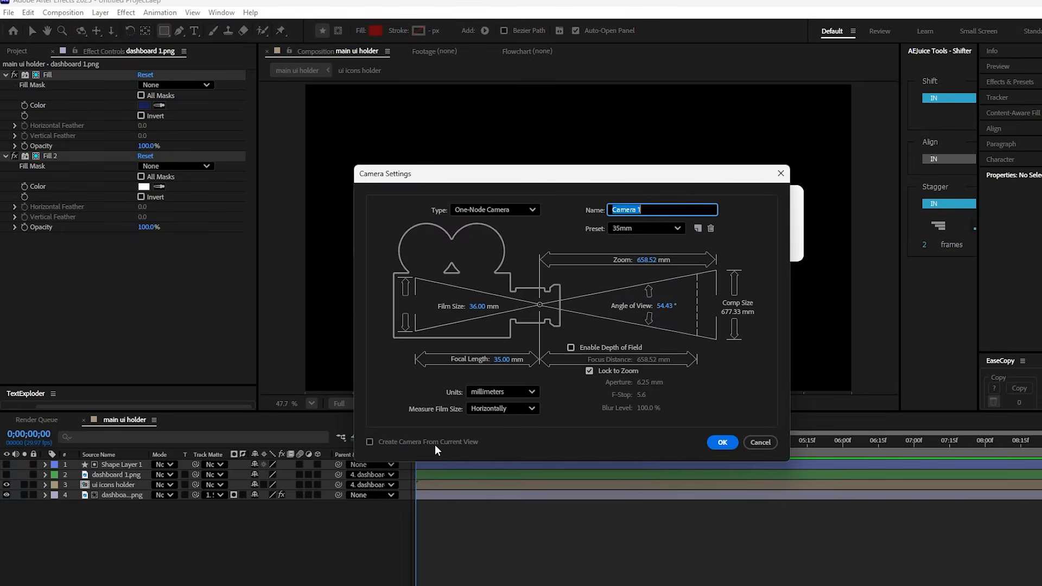
{"action": "left_click", "coordinate": [721, 441]}
{"action": "right_click", "coordinate": [268, 559]}
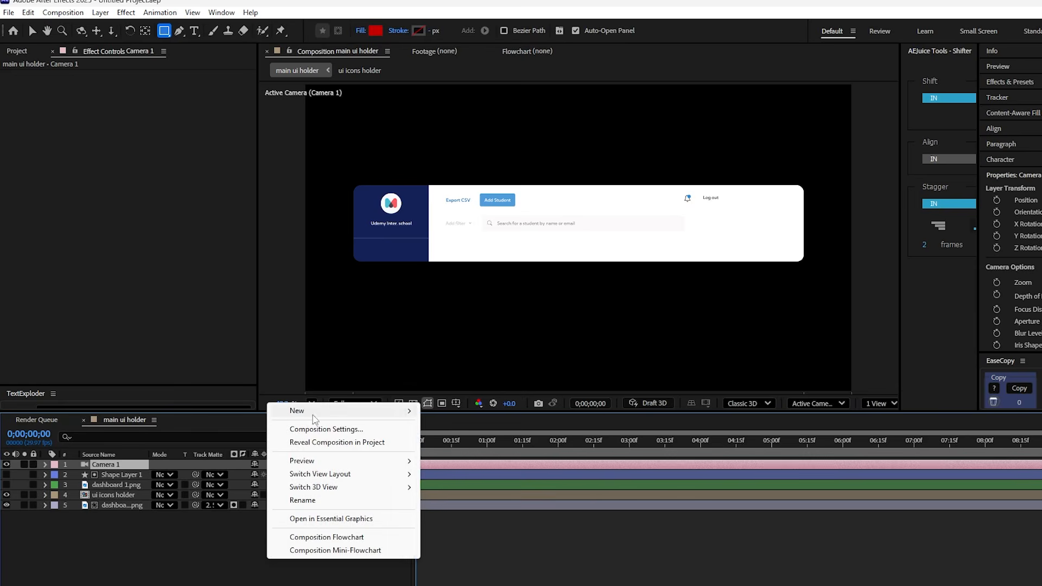
{"action": "mouse_move", "coordinate": [314, 419]}
{"action": "left_click", "coordinate": [466, 482]}
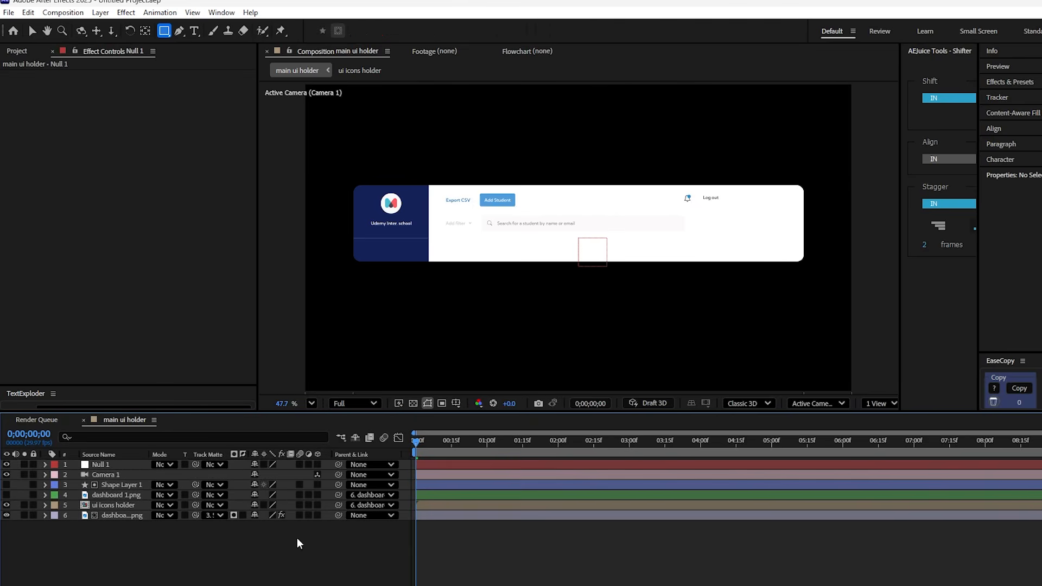
Make the null and all the dashboard, shape and icon layers 3D
{"action": "left_click_drag", "start_coordinate": [111, 559], "coordinate": [102, 462]}
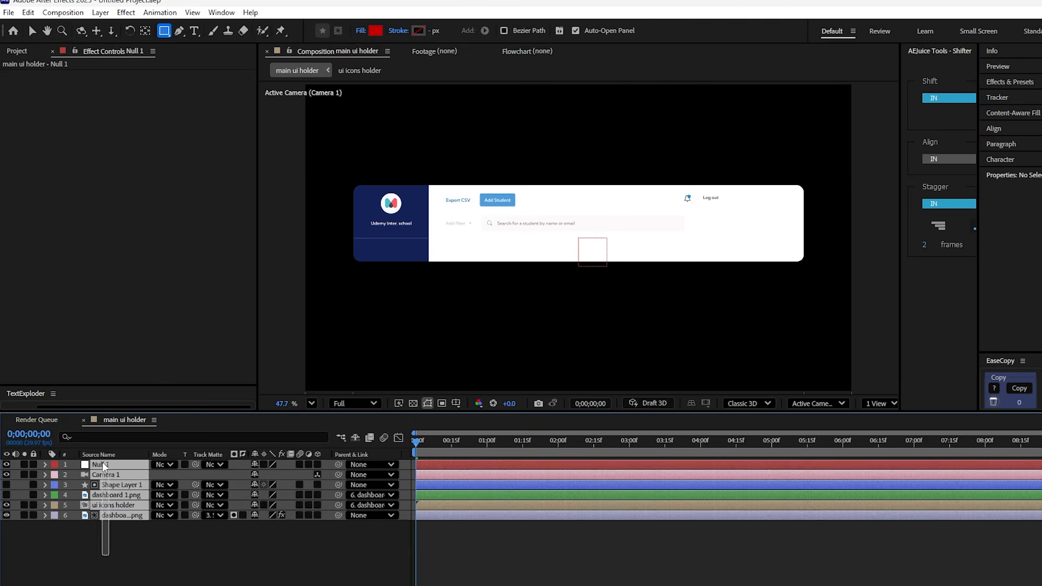
{"action": "left_click", "coordinate": [316, 464]}
{"action": "left_click", "coordinate": [237, 544]}
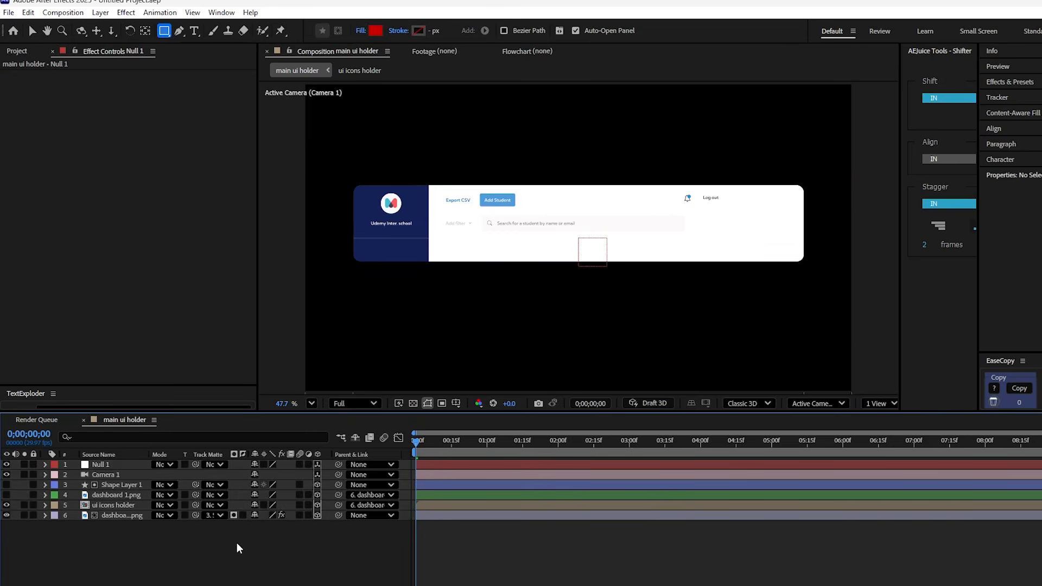
Keyframe the matte rectangle's size to grow from 1582.4 by 0 at 0;00;00;00 to its full header height at 0;00;01;03
{"action": "left_click", "coordinate": [117, 485]}
{"action": "left_click", "coordinate": [43, 484]}
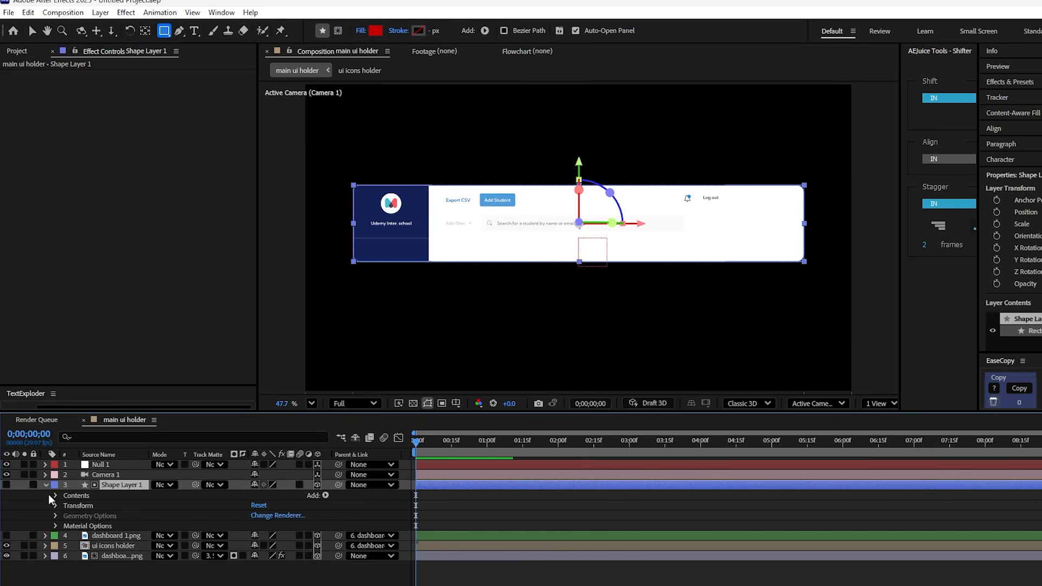
{"action": "left_click", "coordinate": [56, 496]}
{"action": "left_click", "coordinate": [65, 506]}
{"action": "left_click", "coordinate": [76, 516]}
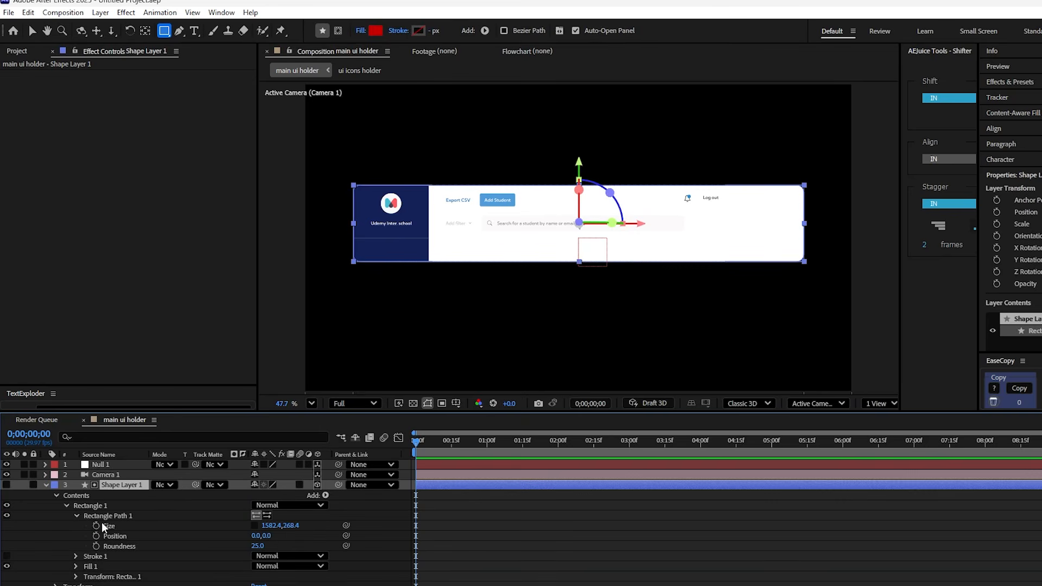
{"action": "left_click", "coordinate": [96, 526]}
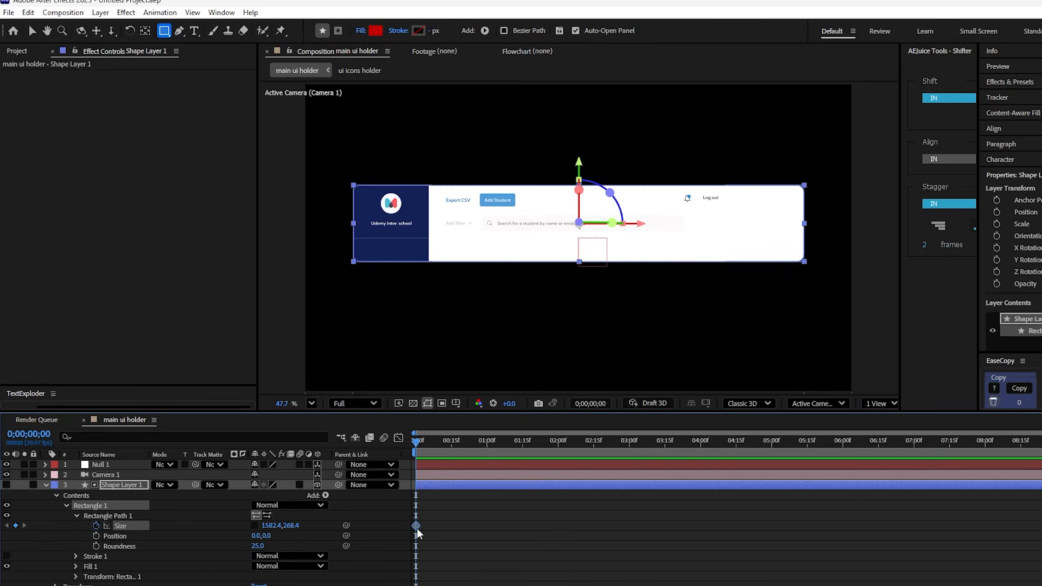
{"action": "left_click_drag", "start_coordinate": [417, 526], "coordinate": [494, 526]}
{"action": "left_click_drag", "start_coordinate": [296, 525], "coordinate": [132, 532]}
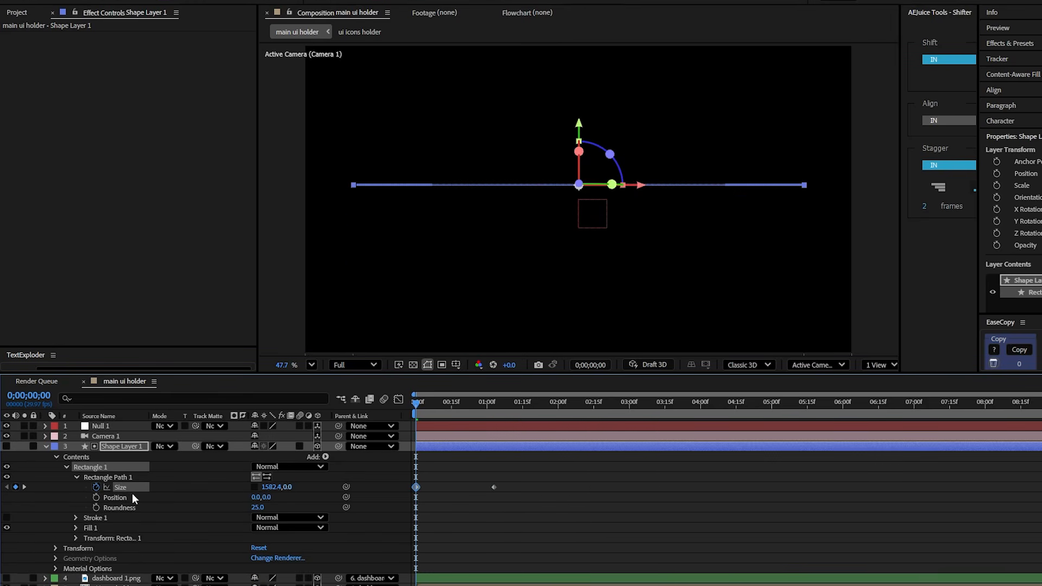
{"action": "left_click", "coordinate": [438, 534]}
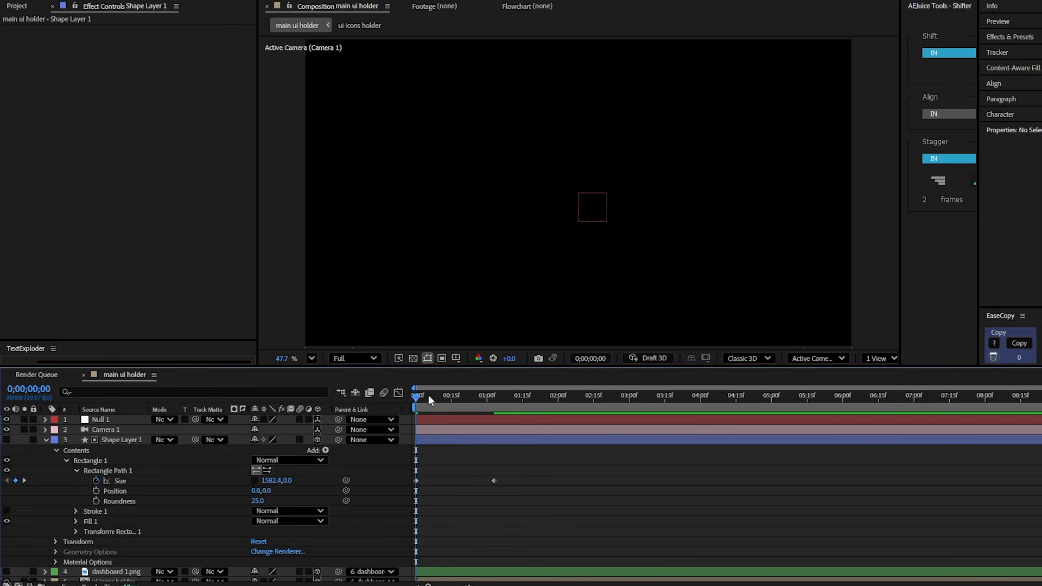
Shift the ui icons holder layer later in time so it starts at about 3;20
{"action": "mouse_move", "coordinate": [428, 396]}
{"action": "left_mouse_down"}
{"action": "mouse_move", "coordinate": [453, 396]}
{"action": "mouse_move", "coordinate": [419, 396]}
{"action": "left_mouse_up"}
{"action": "scroll", "coordinate": [485, 517], "scroll_direction": "down", "scroll_amount": 1}
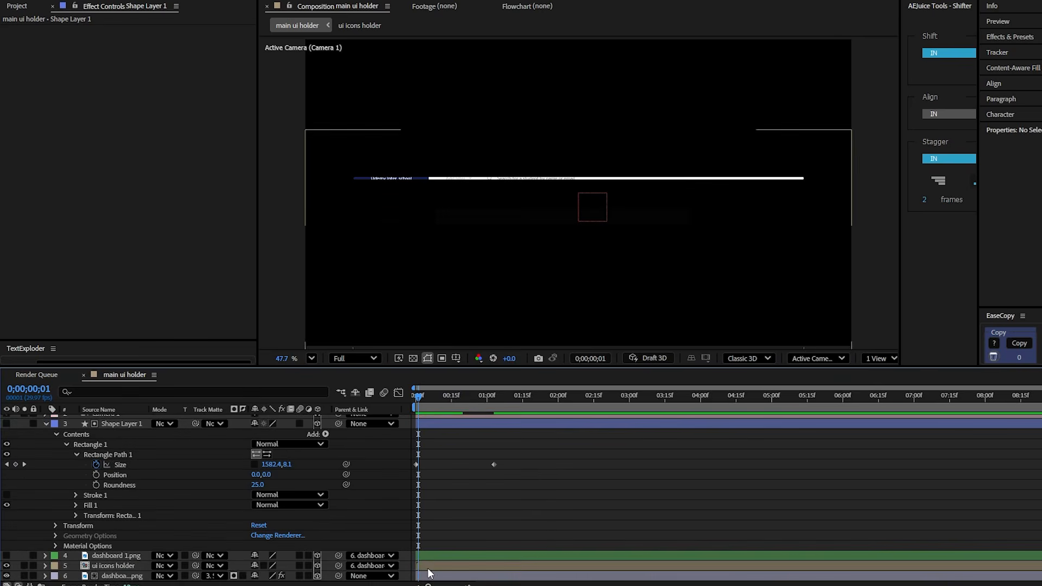
{"action": "left_click_drag", "start_coordinate": [428, 567], "coordinate": [682, 571]}
{"action": "scroll", "coordinate": [478, 492], "scroll_direction": "up", "scroll_amount": 1}
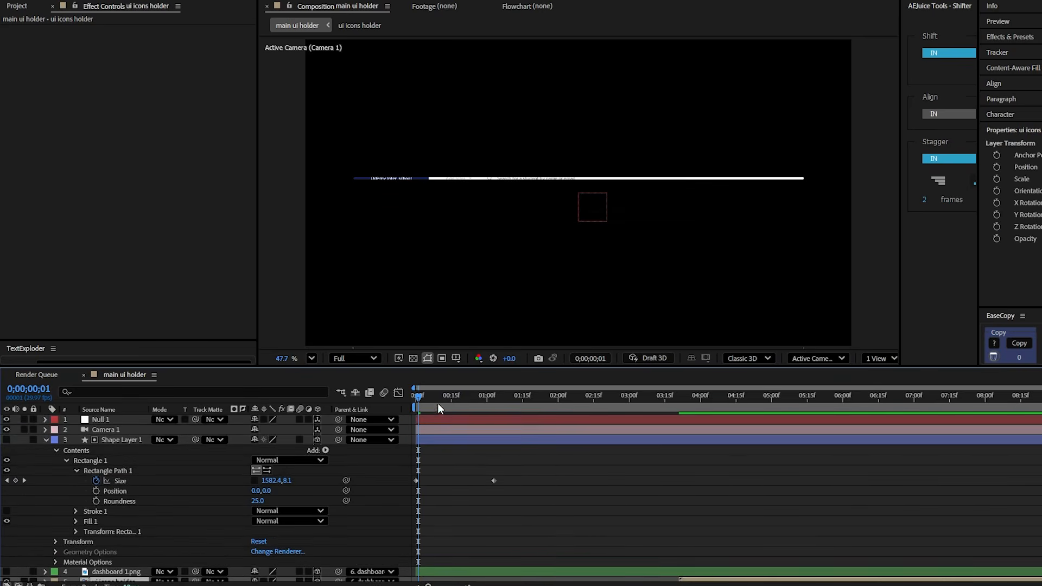
Set position and orientation keyframes on the null at 0;00;01;03 and parent the camera to the null
{"action": "left_click_drag", "start_coordinate": [437, 403], "coordinate": [493, 421]}
{"action": "left_click", "coordinate": [487, 421]}
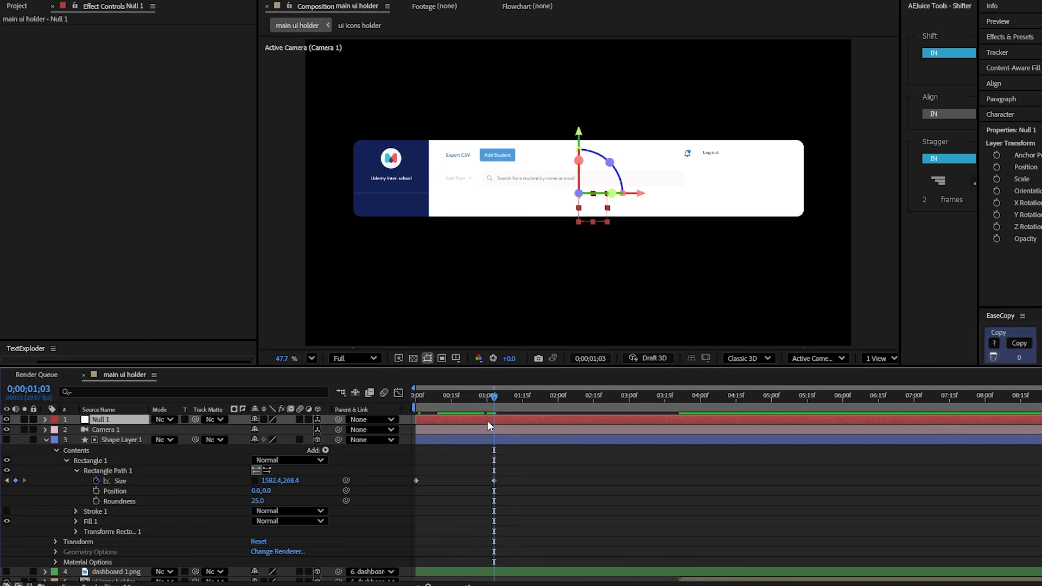
{"action": "key", "text": "p"}
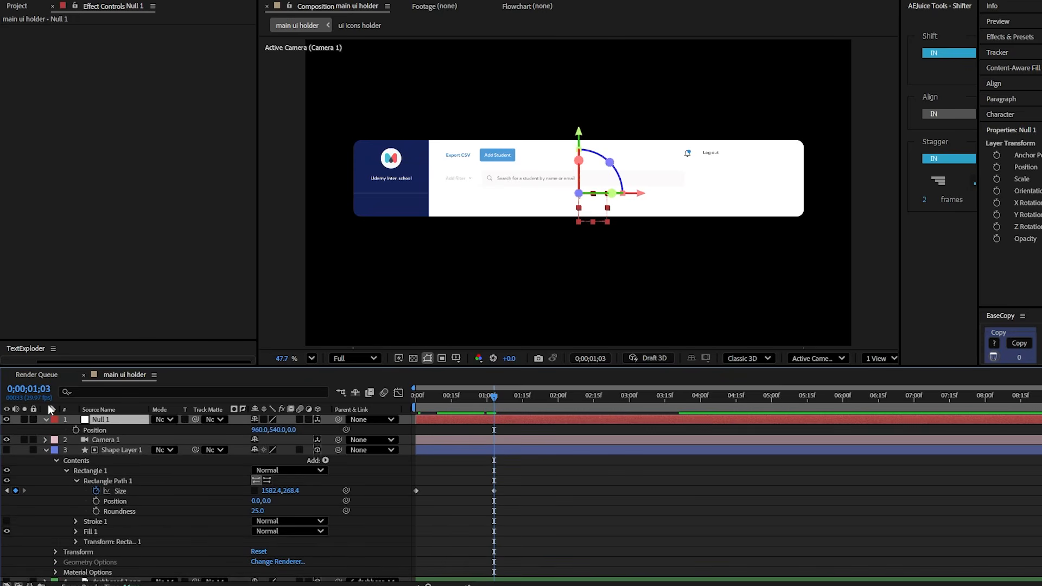
{"action": "left_click", "coordinate": [76, 430]}
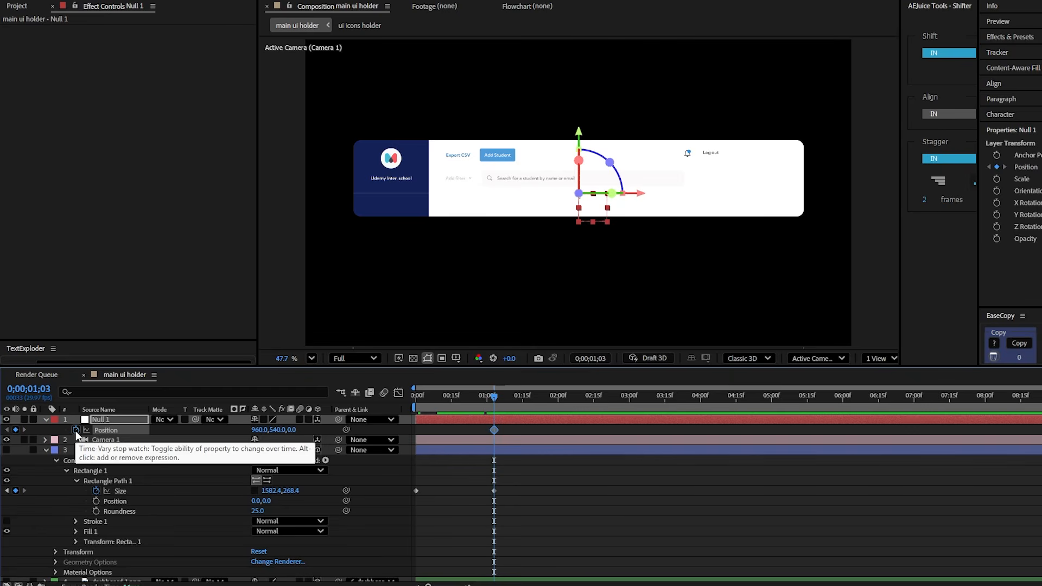
{"action": "key", "text": "shift+r"}
{"action": "left_click", "coordinate": [76, 440]}
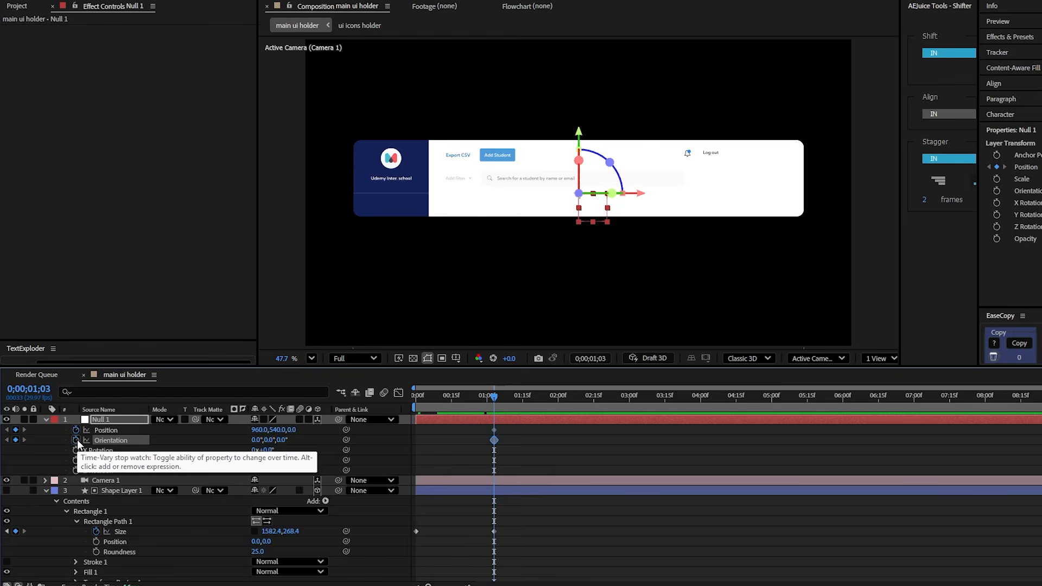
{"action": "key", "text": "u"}
{"action": "key", "text": "u"}
{"action": "left_click", "coordinate": [504, 441]}
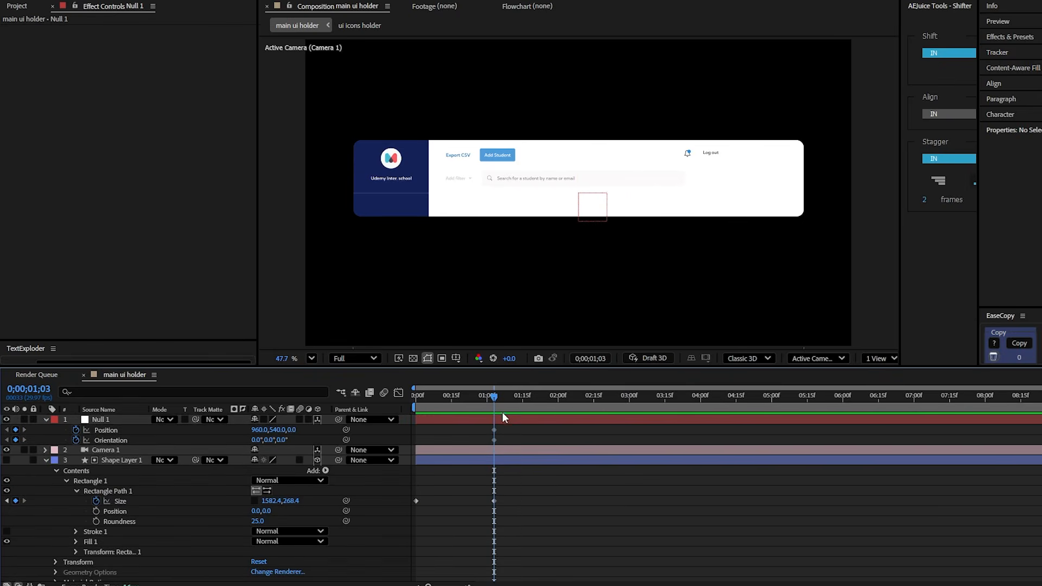
{"action": "left_click", "coordinate": [107, 452]}
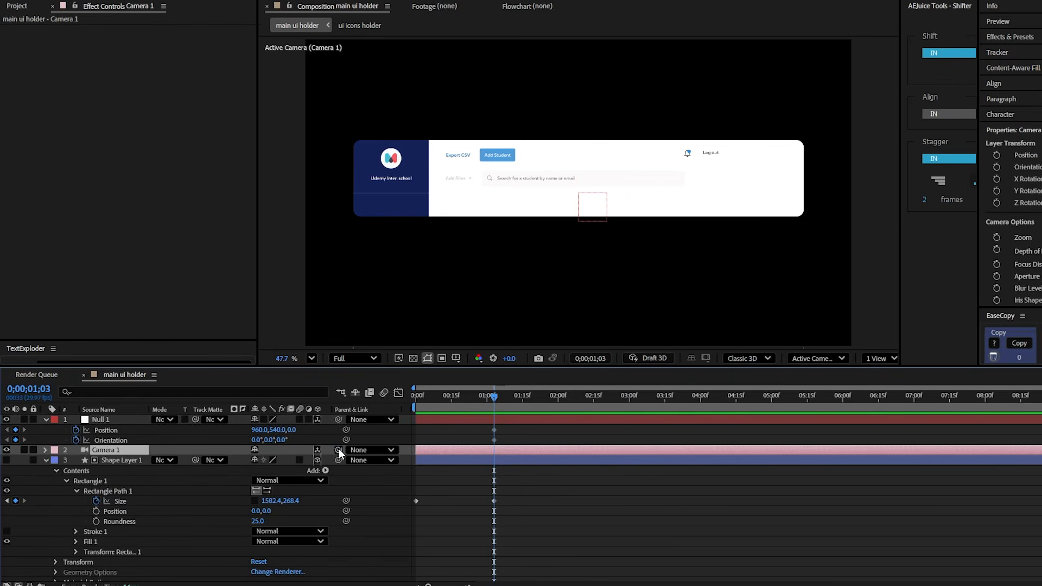
{"action": "left_click_drag", "start_coordinate": [339, 450], "coordinate": [98, 423]}
At 0;00;03;00, set the null's orientation to 45°, 35°, 6°
{"action": "left_click", "coordinate": [152, 419]}
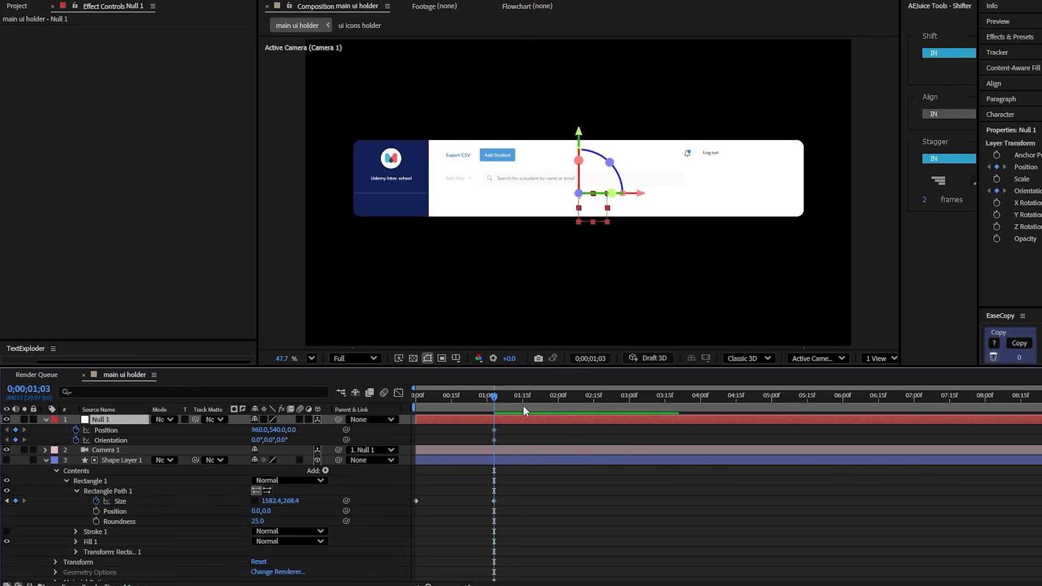
{"action": "left_click_drag", "start_coordinate": [523, 405], "coordinate": [629, 395]}
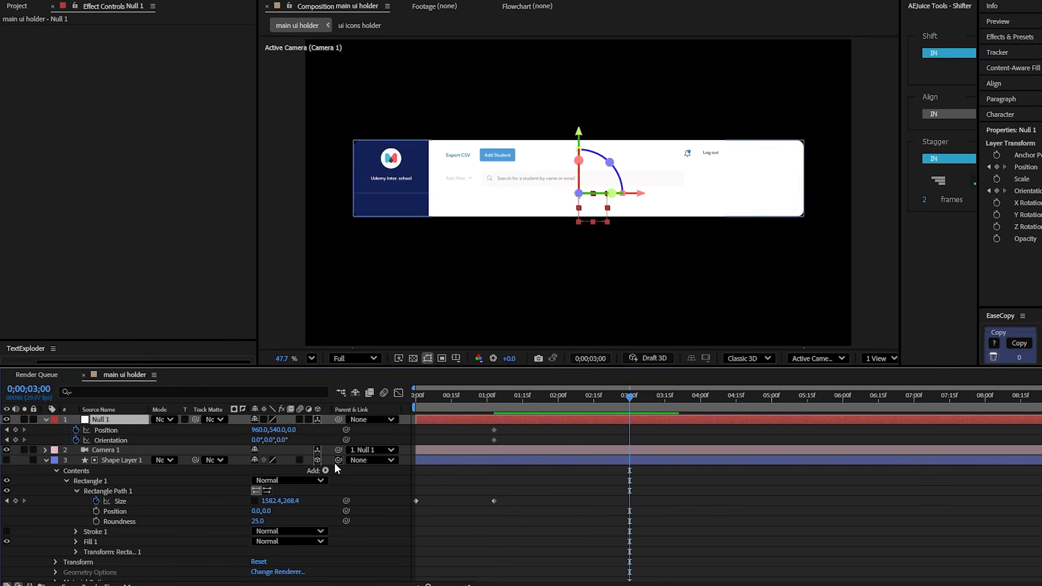
{"action": "left_click", "coordinate": [259, 440]}
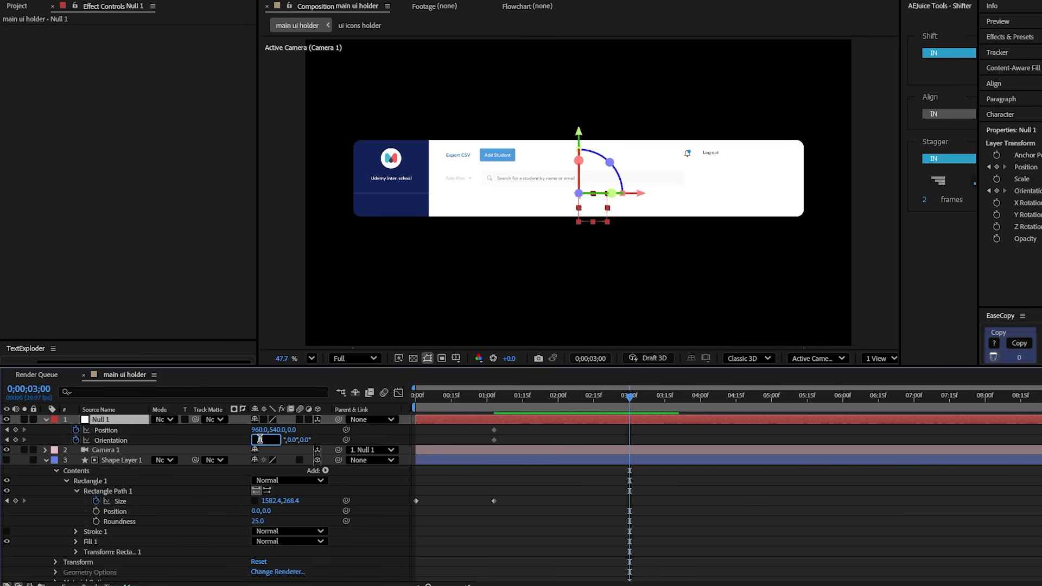
{"action": "key", "text": "Return"}
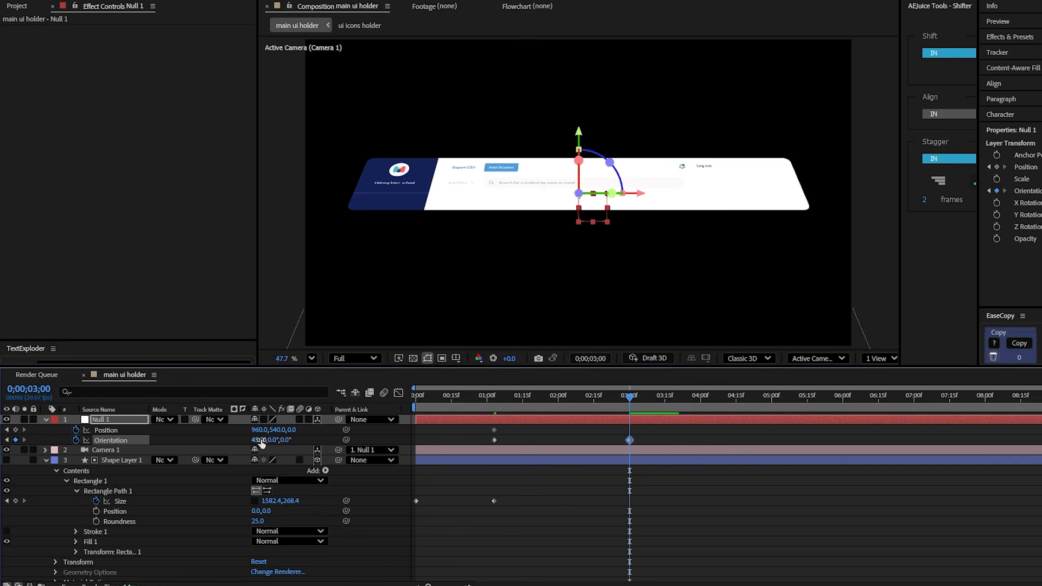
{"action": "left_click", "coordinate": [275, 440]}
{"action": "type", "text": "35"}
{"action": "key", "text": "Return"}
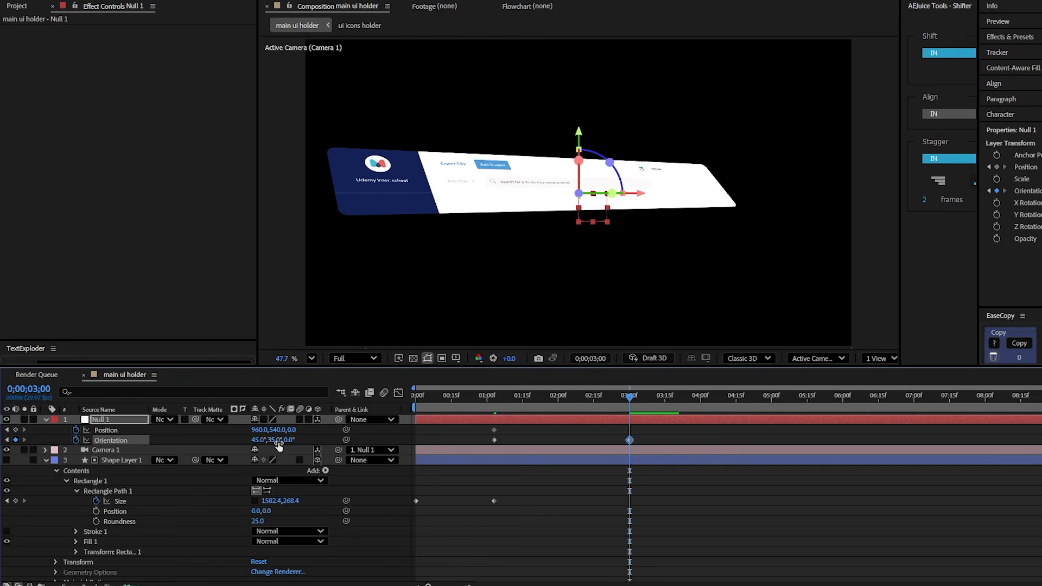
{"action": "left_click", "coordinate": [291, 440]}
{"action": "type", "text": "6"}
{"action": "key", "text": "Return"}
At 0;00;03;00, increase the matte rectangle's height to about 1745.4 to reveal the dashboard's body
{"action": "left_click", "coordinate": [120, 460]}
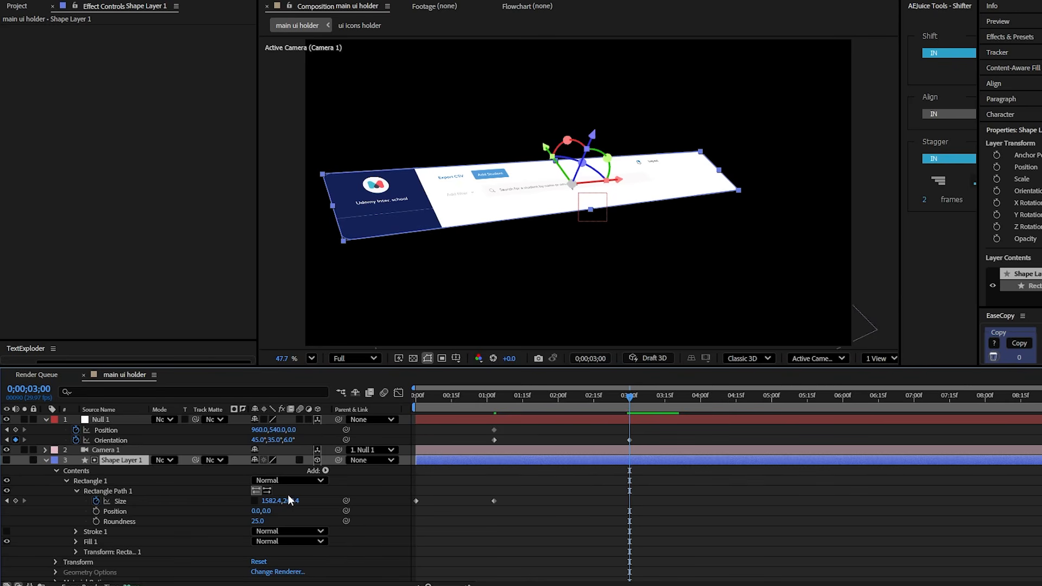
{"action": "left_click_drag", "start_coordinate": [289, 500], "coordinate": [726, 485]}
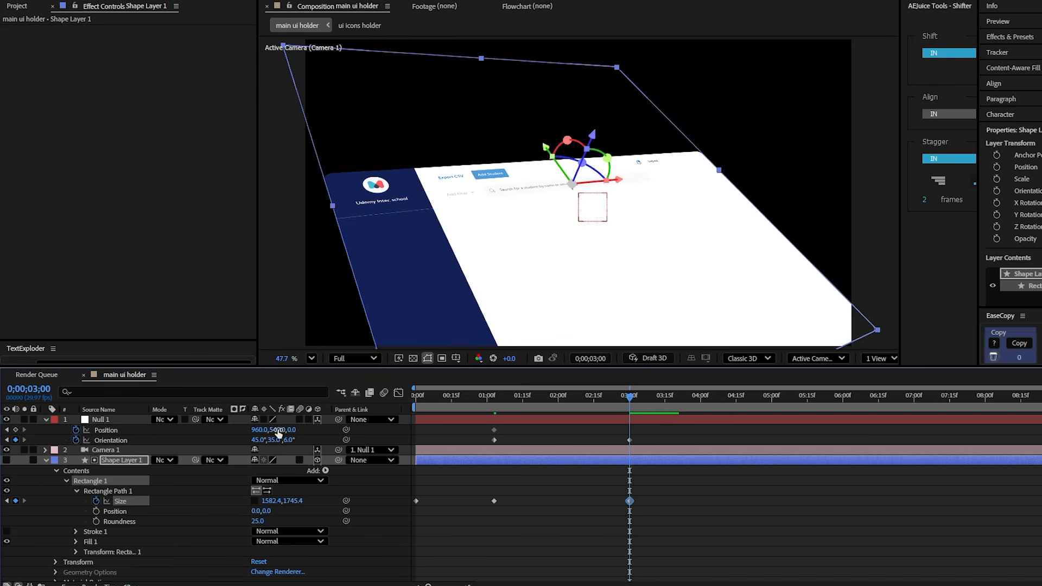
At 0;00;03;00, set the null's position to 989, 627, 111 and its X orientation to 40°
{"action": "left_click_drag", "start_coordinate": [292, 429], "coordinate": [354, 423]}
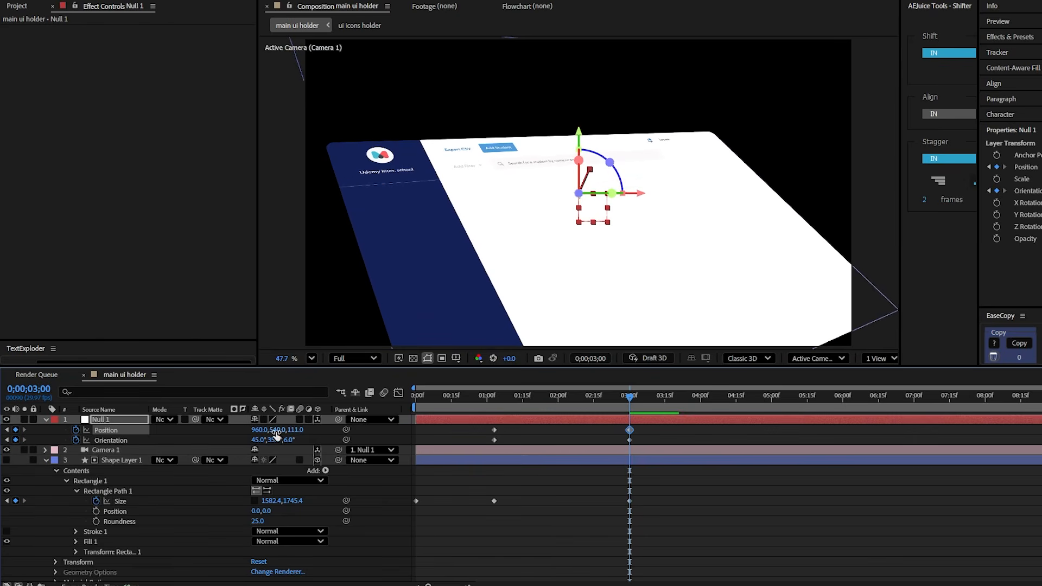
{"action": "left_click_drag", "start_coordinate": [264, 431], "coordinate": [337, 430]}
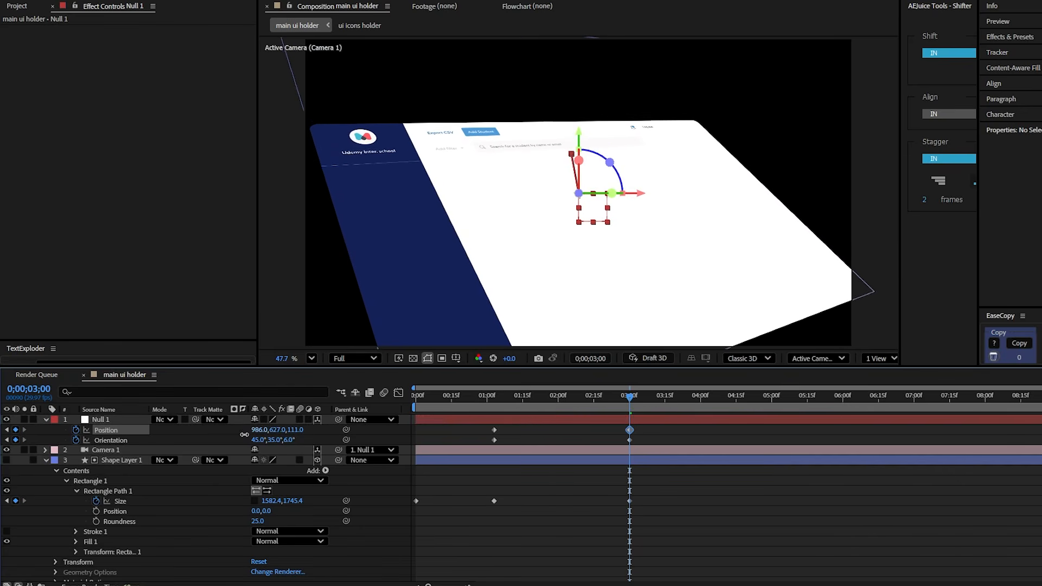
{"action": "left_click_drag", "start_coordinate": [258, 430], "coordinate": [261, 429]}
{"action": "left_click", "coordinate": [260, 439]}
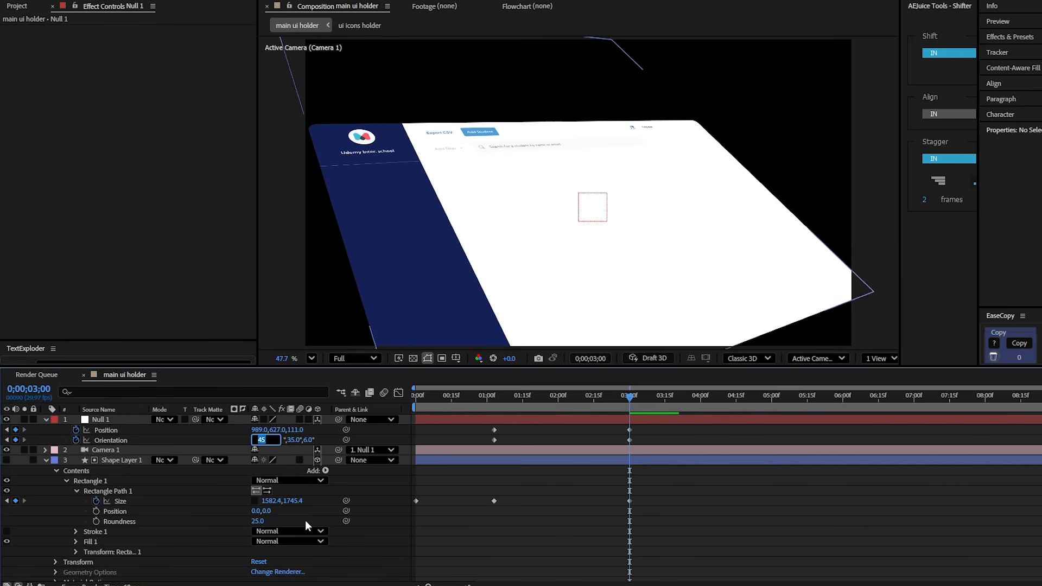
{"action": "type", "text": "40"}
{"action": "key", "text": "Return"}
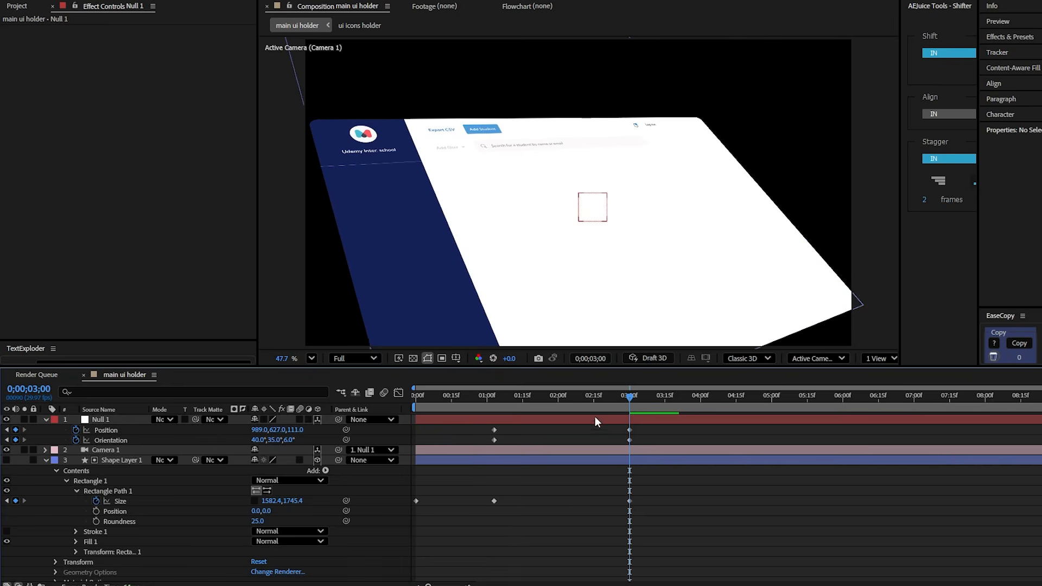
Apply Easy Ease to all position and orientation keyframes on the null and the matte rectangle's size keyframes
{"action": "left_click_drag", "start_coordinate": [591, 401], "coordinate": [455, 422]}
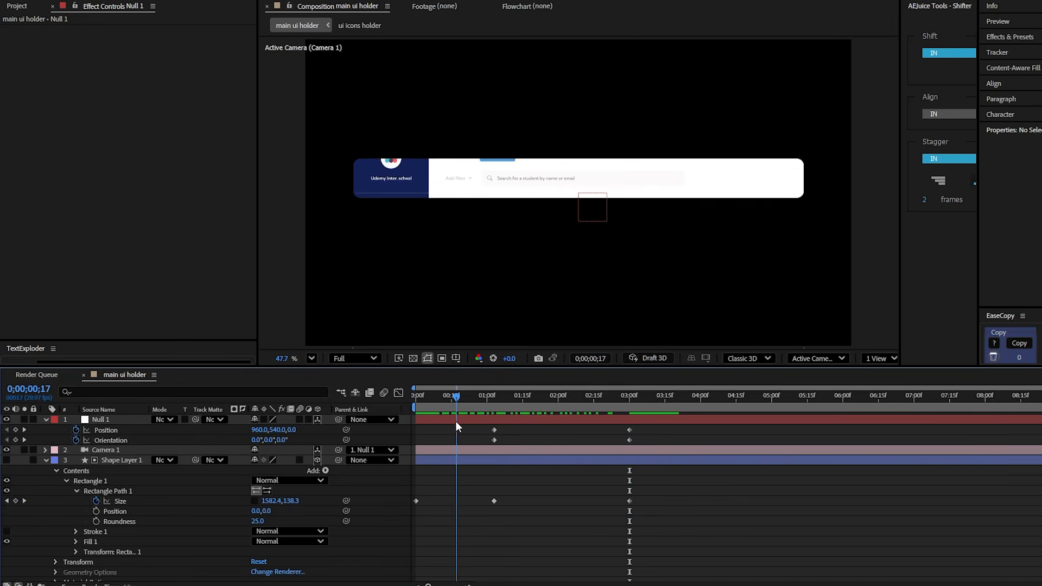
{"action": "left_click_drag", "start_coordinate": [558, 402], "coordinate": [574, 407]}
{"action": "left_click_drag", "start_coordinate": [656, 537], "coordinate": [412, 431]}
{"action": "key", "text": "F9"}
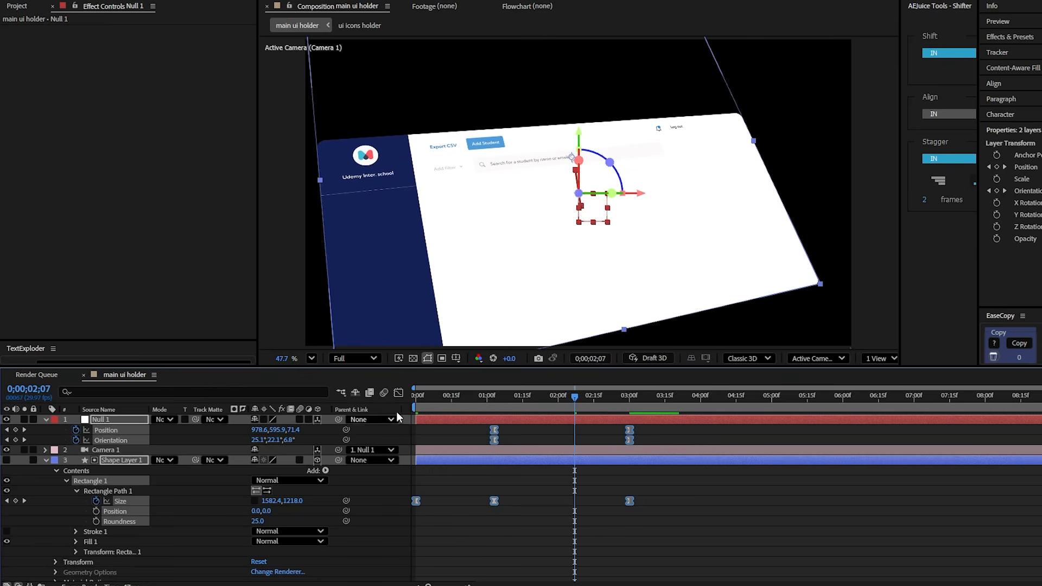
In the speed graph, lengthen the incoming ease of the later keyframes and shift the first segment's peak toward its middle
{"action": "left_click", "coordinate": [399, 392]}
{"action": "left_click", "coordinate": [596, 545]}
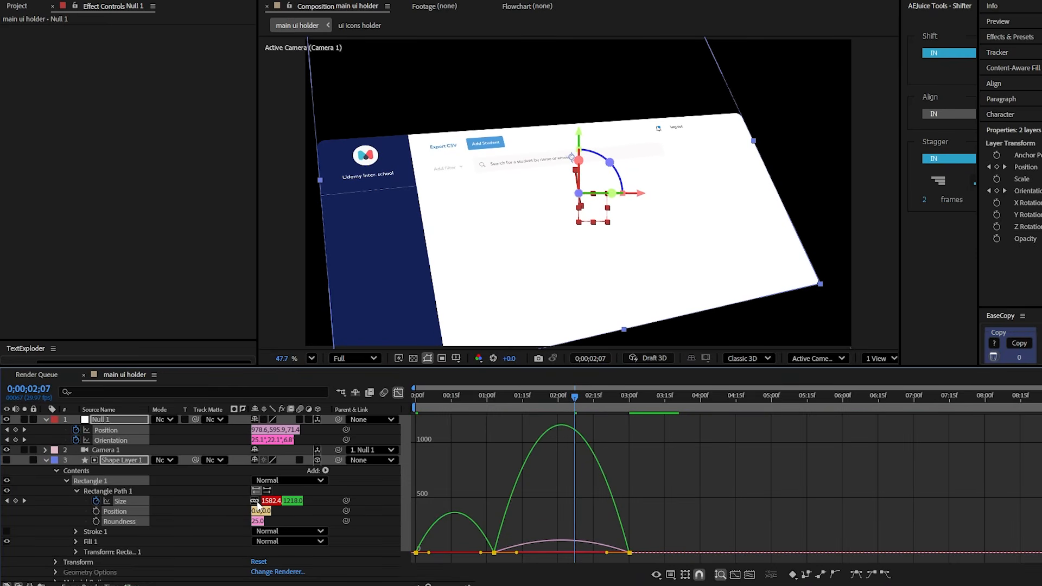
{"action": "left_click_drag", "start_coordinate": [606, 553], "coordinate": [566, 546]}
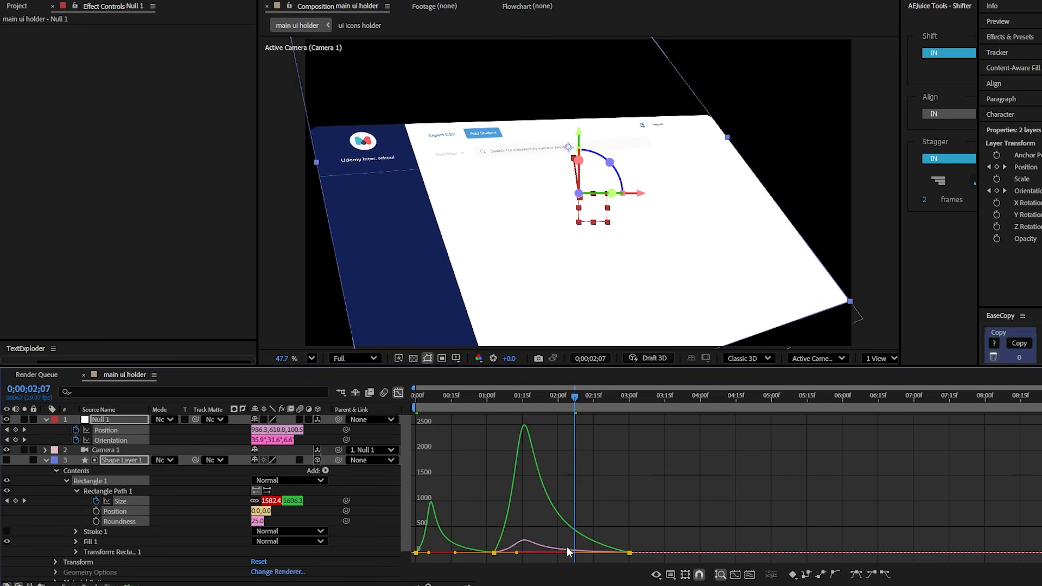
{"action": "left_click", "coordinate": [440, 550]}
{"action": "left_click_drag", "start_coordinate": [406, 555], "coordinate": [464, 553]}
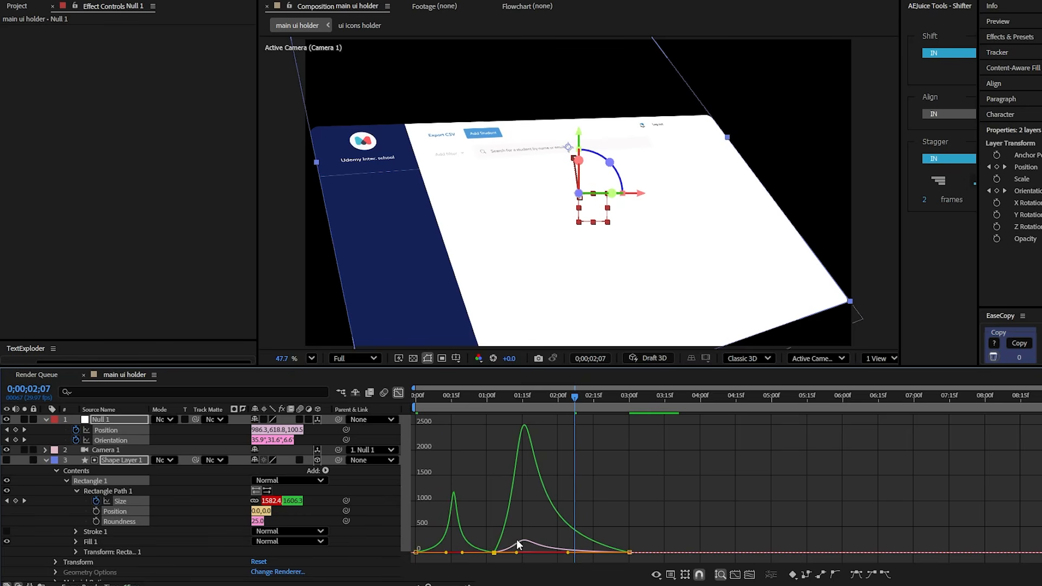
Lengthen the outgoing ease of the 0;00;01;03 keyframes so the second segment peaks sharply near its middle, and preview the animation
{"action": "left_click_drag", "start_coordinate": [525, 528], "coordinate": [468, 554]}
{"action": "left_click_drag", "start_coordinate": [516, 552], "coordinate": [530, 554]}
{"action": "left_click_drag", "start_coordinate": [534, 556], "coordinate": [544, 554]}
{"action": "left_click_drag", "start_coordinate": [448, 398], "coordinate": [429, 412]}
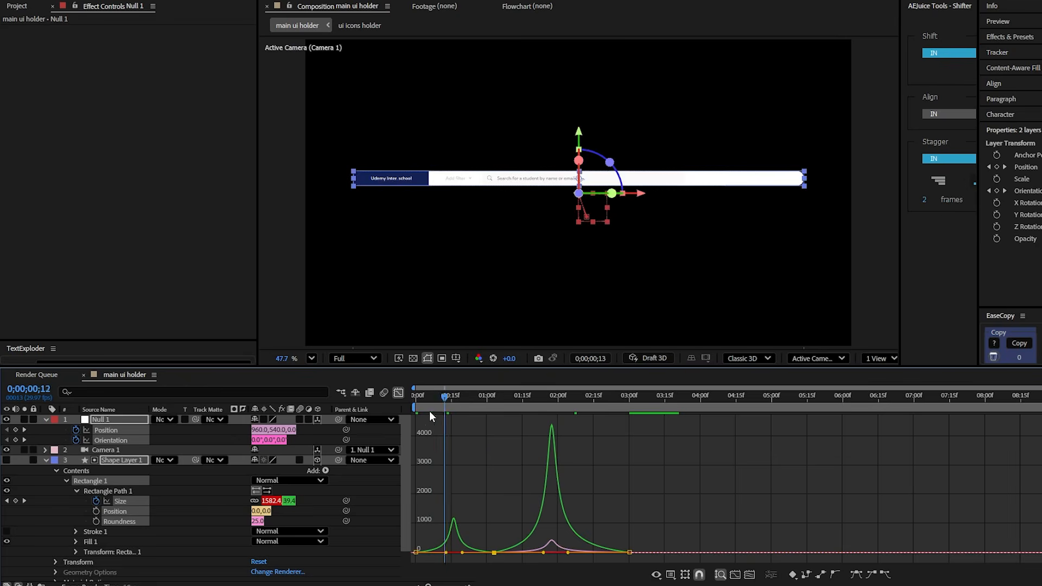
{"action": "key", "text": "space"}
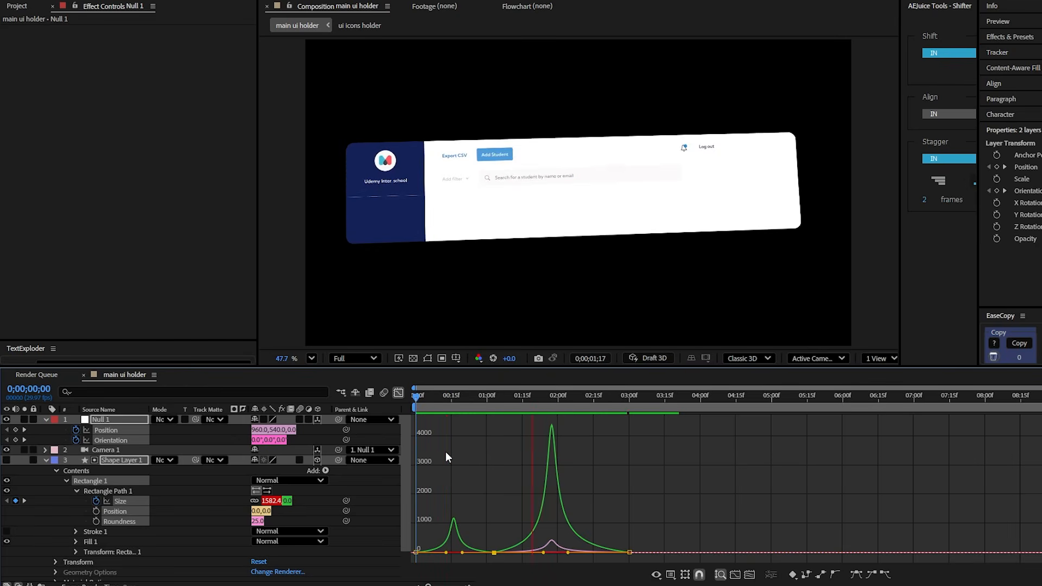
{"action": "key", "text": "space"}
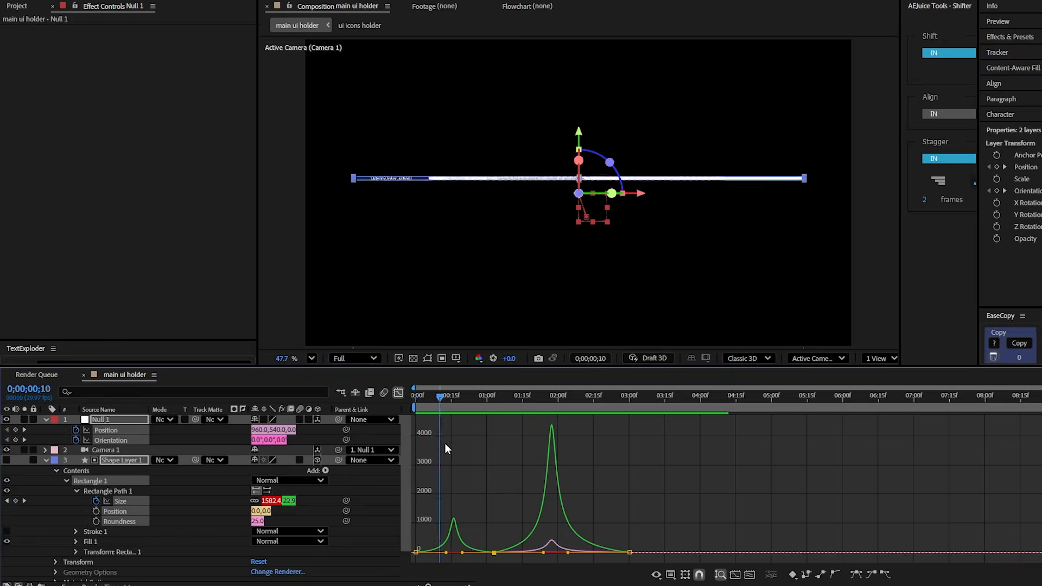
Sharpen the first segment's speed peak further, play back the reveal, and return to the keyframe view
{"action": "mouse_move", "coordinate": [445, 450]}
{"action": "left_mouse_down"}
{"action": "mouse_move", "coordinate": [473, 576]}
{"action": "mouse_move", "coordinate": [450, 553]}
{"action": "left_mouse_up"}
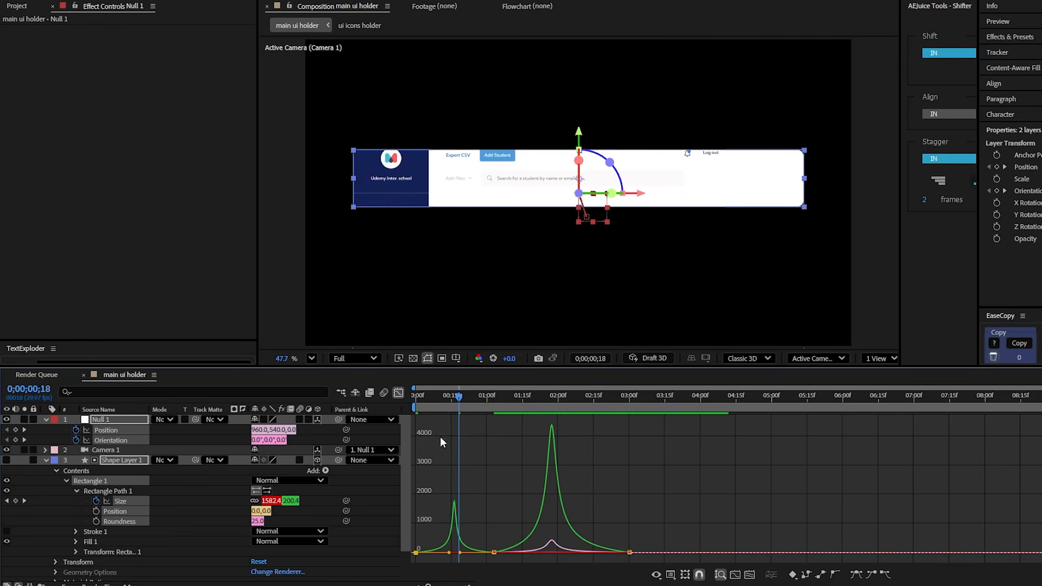
{"action": "key", "text": "Home"}
{"action": "key", "text": "space"}
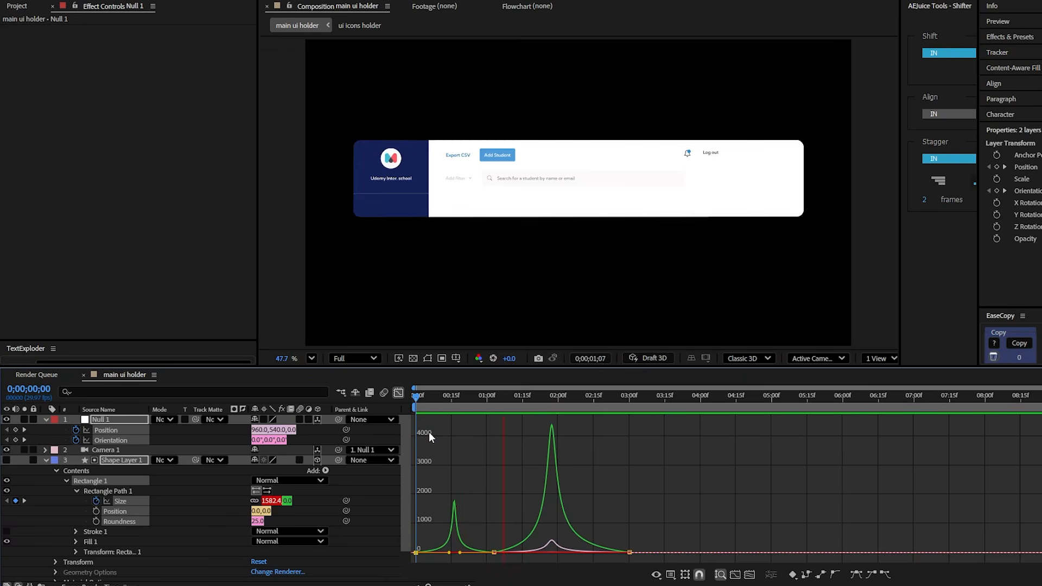
{"action": "key", "text": "space"}
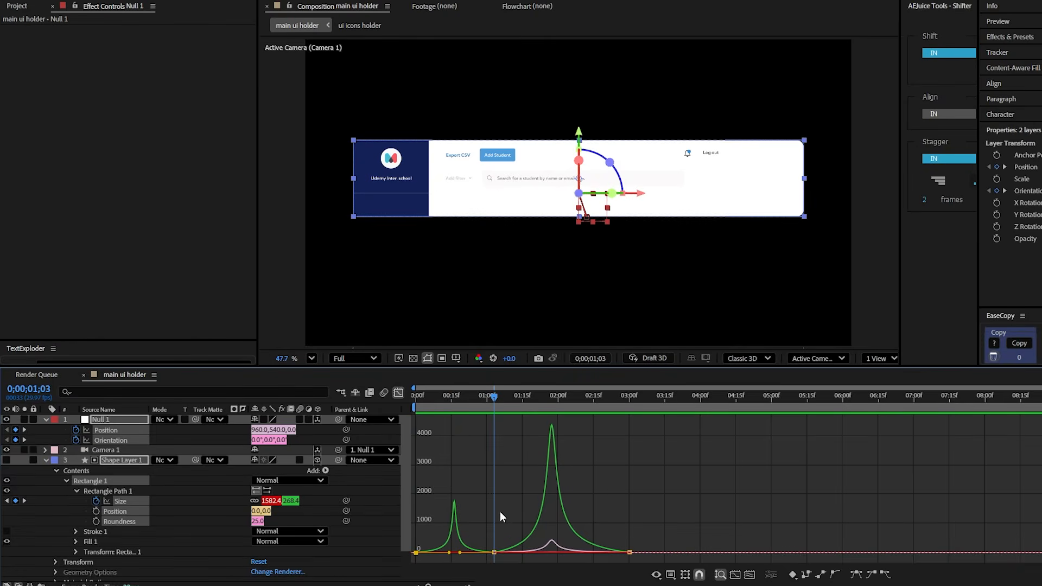
{"action": "left_click", "coordinate": [399, 393]}
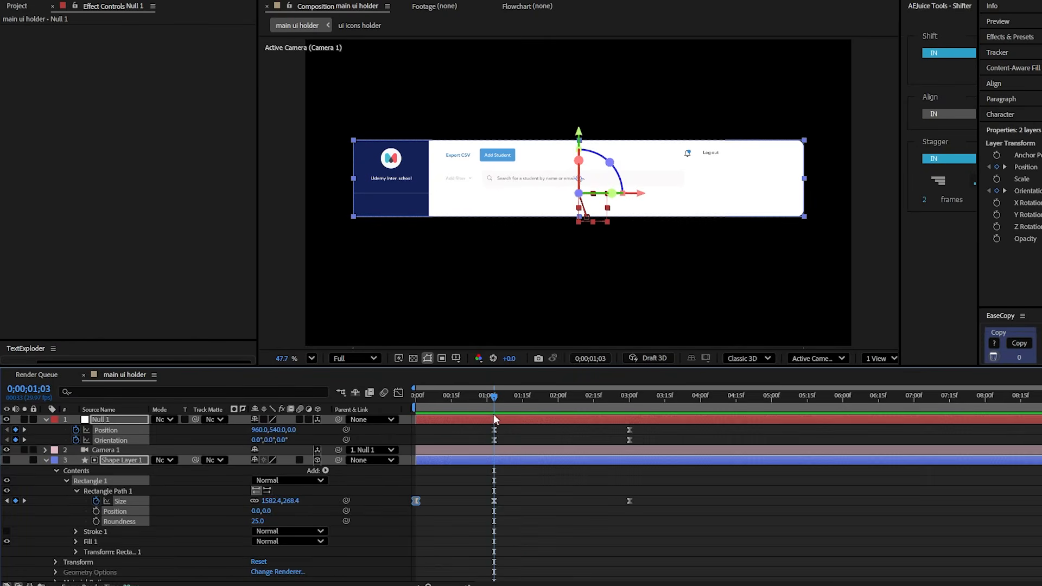
{"action": "left_click_drag", "start_coordinate": [495, 419], "coordinate": [432, 413]}
{"action": "key", "text": "space"}
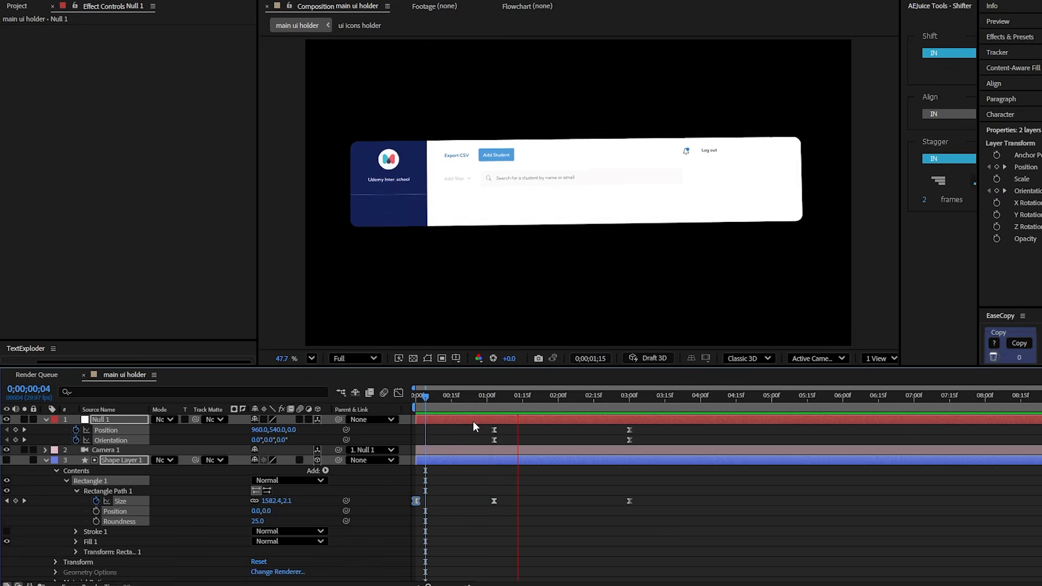
Collapse all layer properties and shift the ui icons holder layer earlier to start at about 0;00;02;00
{"action": "left_click_drag", "start_coordinate": [513, 405], "coordinate": [593, 439]}
{"action": "left_click", "coordinate": [561, 451]}
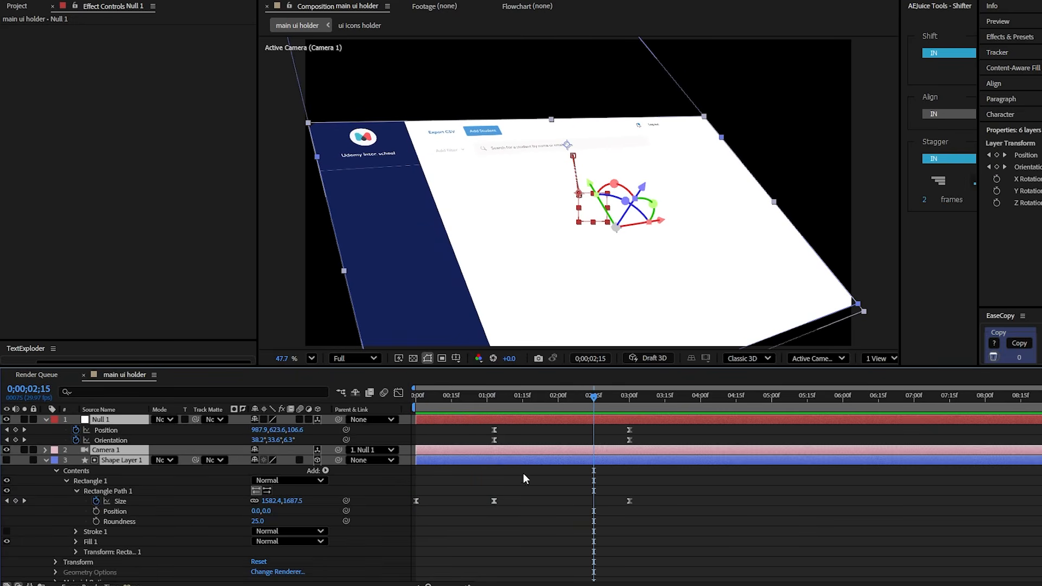
{"action": "key", "text": "m"}
{"action": "key", "text": "m"}
{"action": "left_click", "coordinate": [517, 509]}
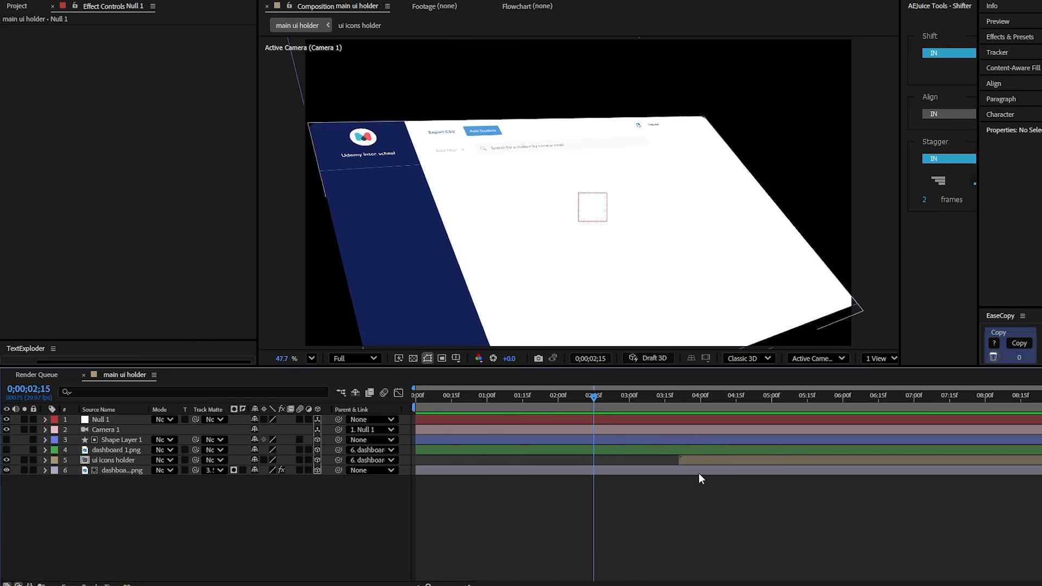
{"action": "left_click_drag", "start_coordinate": [715, 461], "coordinate": [594, 466]}
Reveal the keyframes of Shape Layer 1 and Null 1, and shift ui icons holder to start at about 0;00;01;19
{"action": "left_click", "coordinate": [522, 438]}
{"action": "key", "text": "u"}
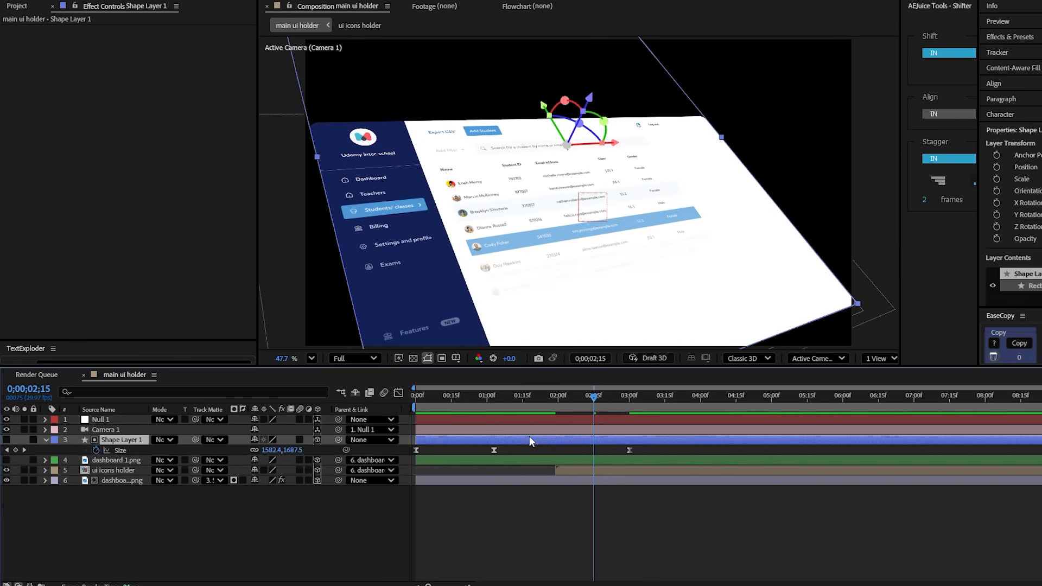
{"action": "left_click", "coordinate": [557, 422]}
{"action": "key", "text": "u"}
{"action": "left_click_drag", "start_coordinate": [519, 403], "coordinate": [510, 453]}
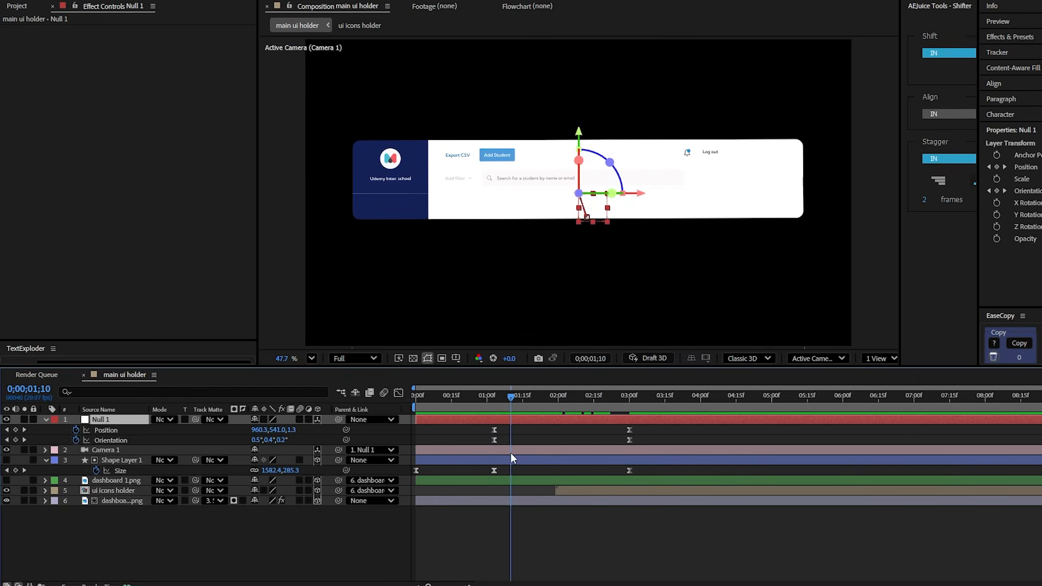
{"action": "left_click_drag", "start_coordinate": [570, 493], "coordinate": [533, 454]}
{"action": "left_click", "coordinate": [501, 399]}
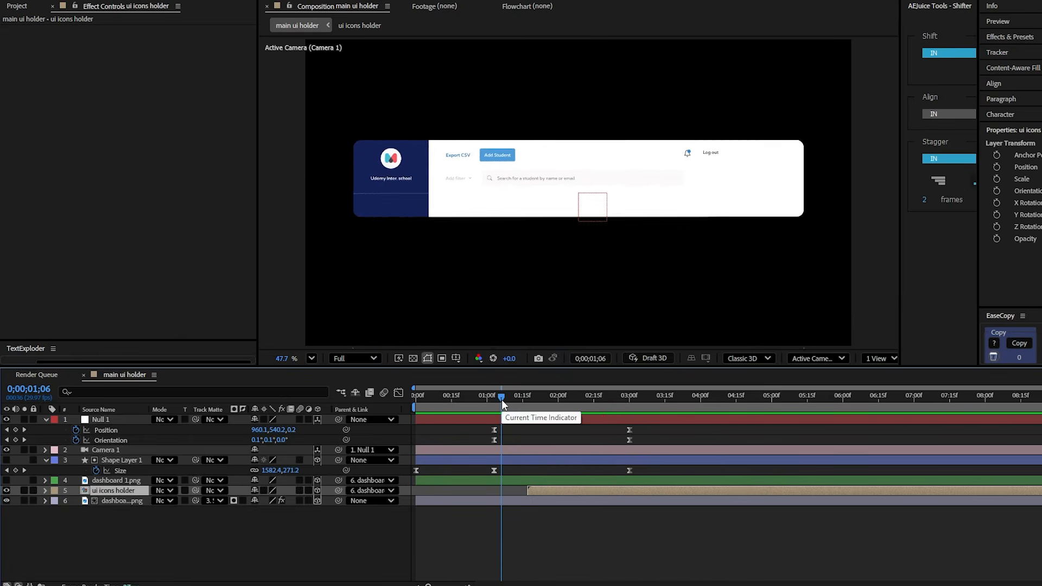
{"action": "left_click_drag", "start_coordinate": [501, 400], "coordinate": [607, 468]}
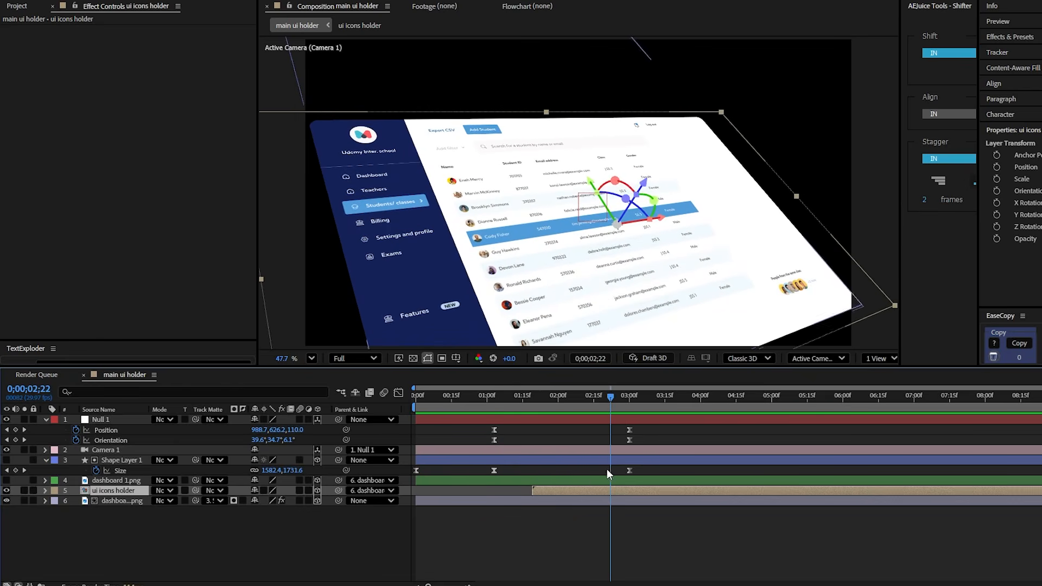
Make the dashboard 1.png layer visible and trim its in point to 0;00;02;25
{"action": "left_click", "coordinate": [527, 531]}
{"action": "left_click", "coordinate": [119, 481]}
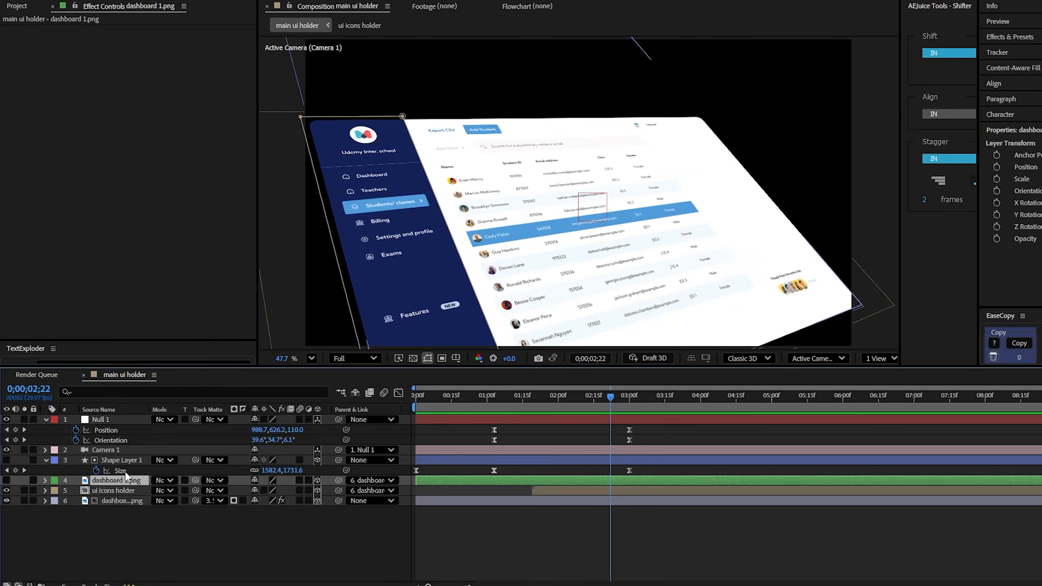
{"action": "left_click", "coordinate": [7, 480]}
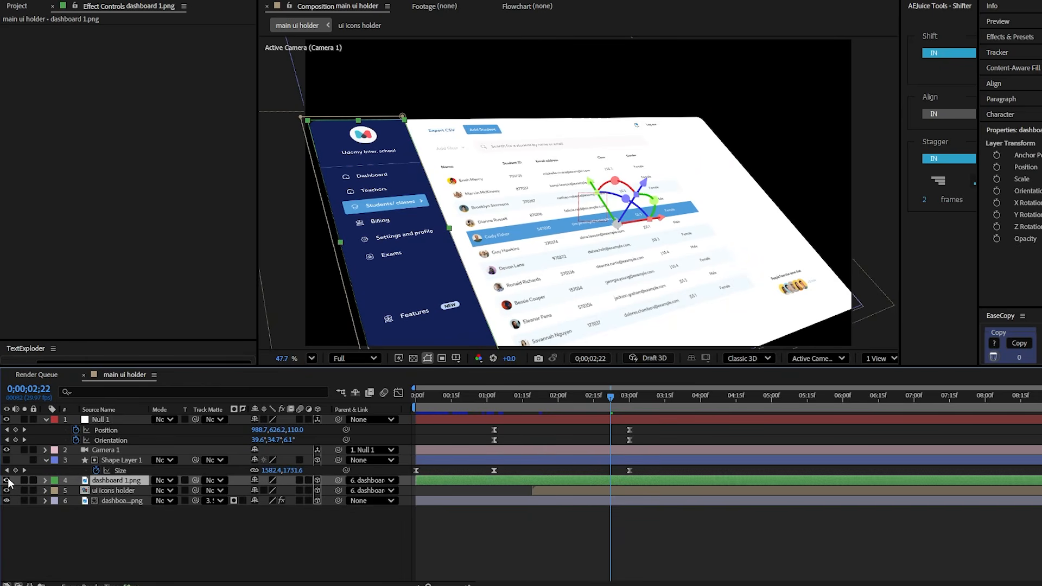
{"action": "mouse_move", "coordinate": [610, 426]}
{"action": "left_mouse_down"}
{"action": "mouse_move", "coordinate": [584, 424]}
{"action": "mouse_move", "coordinate": [616, 429]}
{"action": "left_mouse_up"}
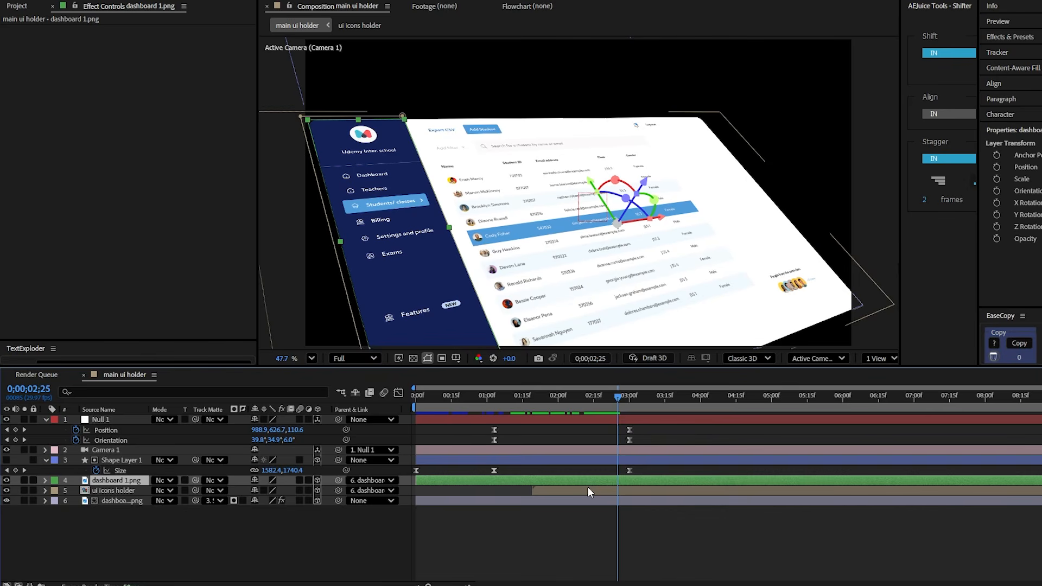
{"action": "key", "text": "alt+bracketleft"}
Keyframe dashboard 1.png's position at 0;00;02;25, set its Z position to -20 at 0;00;03;05, and check the motion
{"action": "key", "text": "p"}
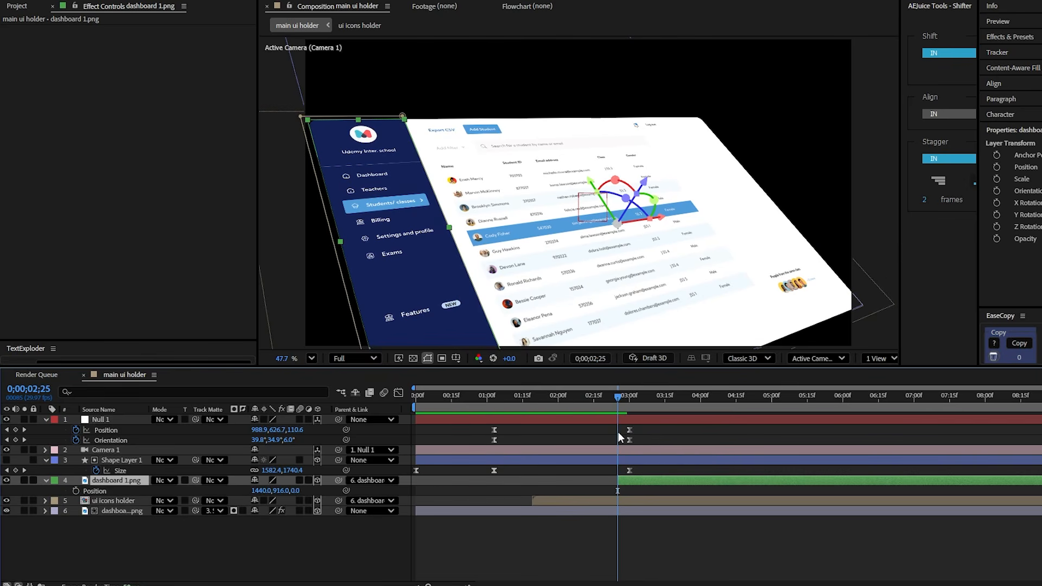
{"action": "left_click", "coordinate": [75, 491]}
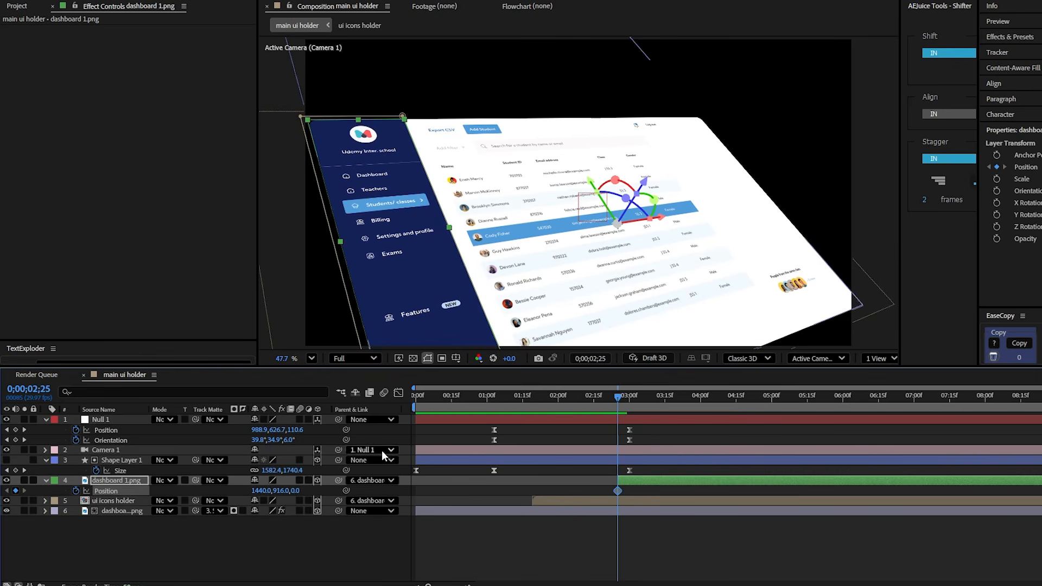
{"action": "left_click_drag", "start_coordinate": [615, 405], "coordinate": [643, 403]}
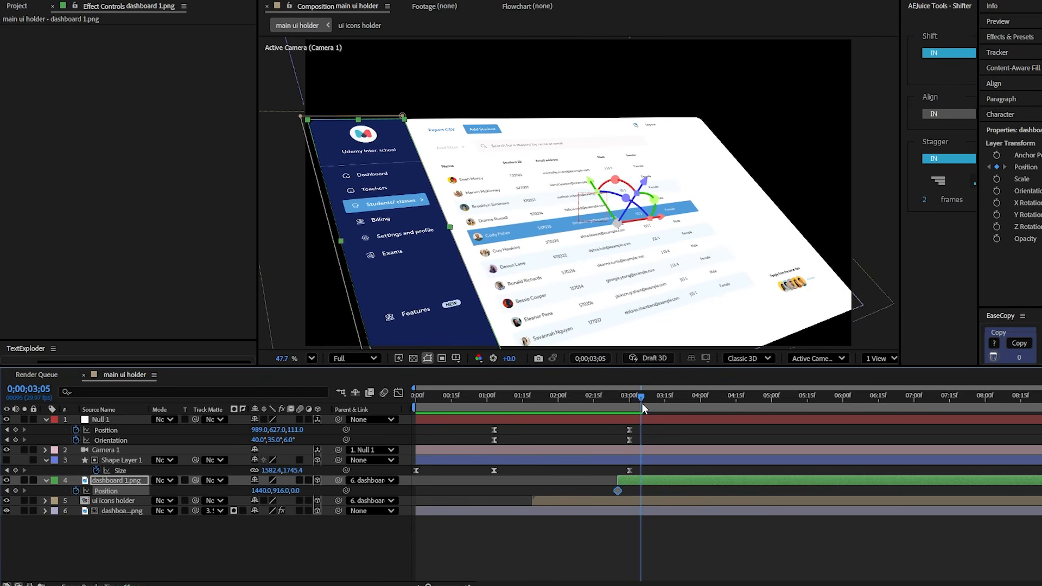
{"action": "left_click", "coordinate": [296, 491]}
{"action": "key", "text": "Return"}
{"action": "left_click", "coordinate": [519, 544]}
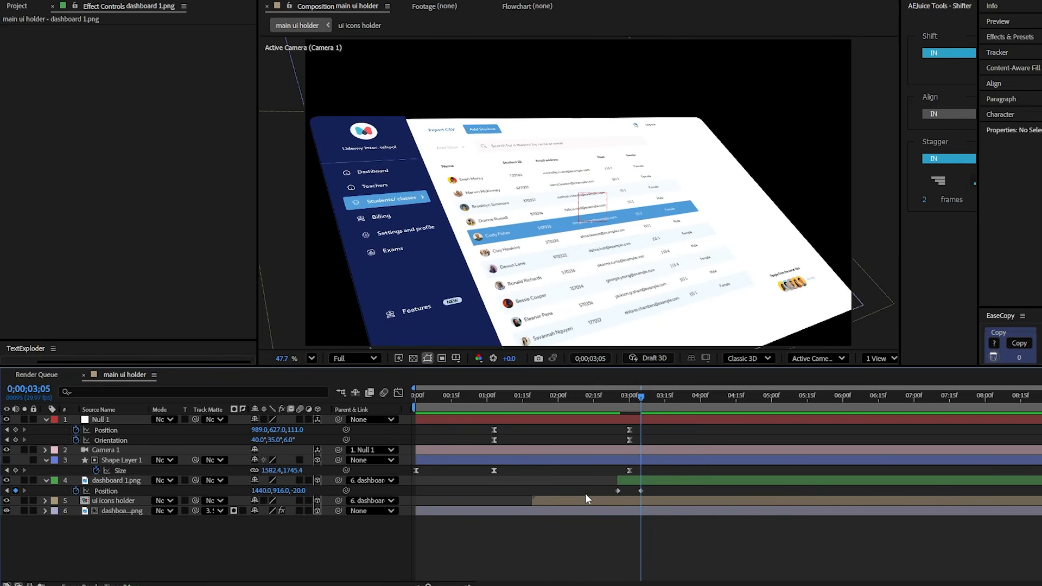
{"action": "mouse_move", "coordinate": [618, 407]}
{"action": "left_mouse_down"}
{"action": "mouse_move", "coordinate": [630, 405]}
{"action": "mouse_move", "coordinate": [610, 411]}
{"action": "mouse_move", "coordinate": [632, 407]}
{"action": "left_mouse_up"}
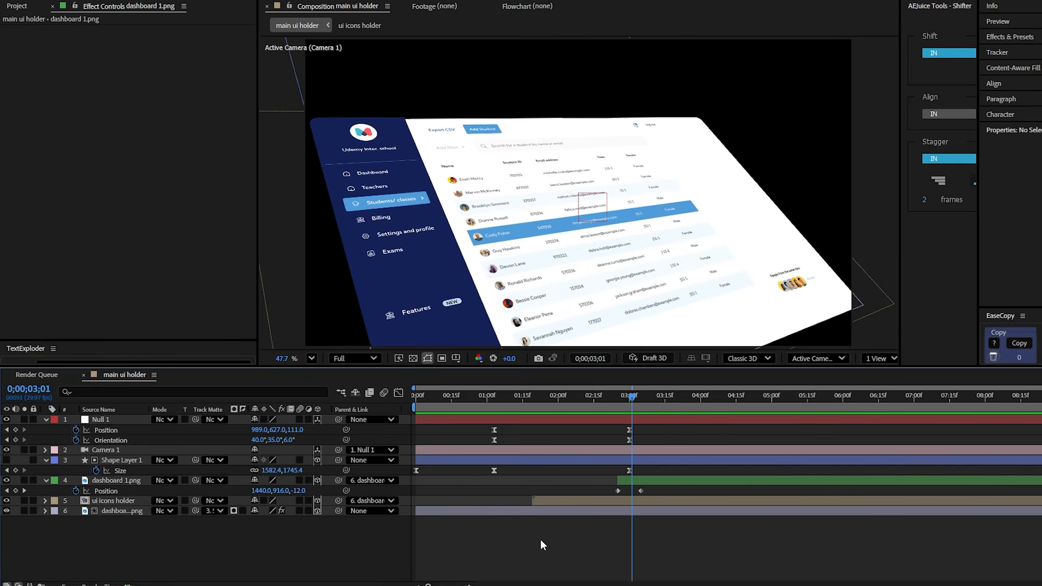
Create a new composition from the dashboard 2.png footage
{"action": "left_click", "coordinate": [16, 8]}
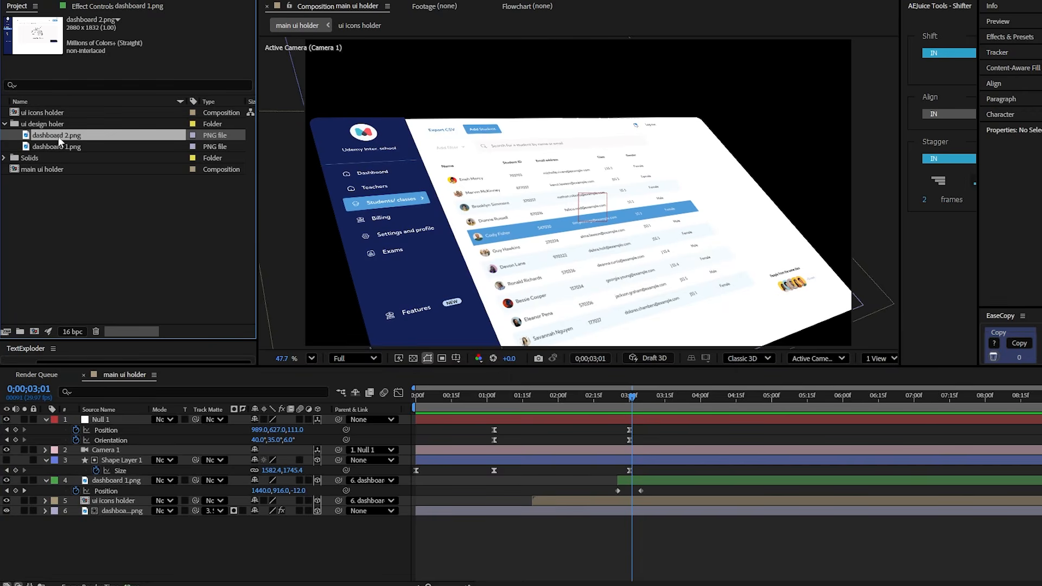
{"action": "left_click_drag", "start_coordinate": [58, 136], "coordinate": [33, 330]}
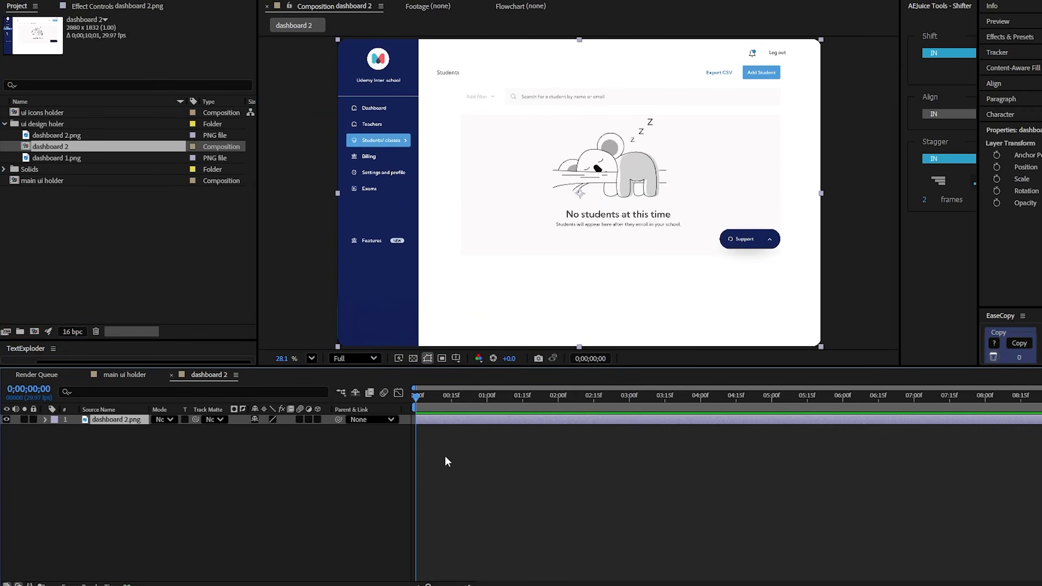
{"action": "left_click_drag", "start_coordinate": [480, 396], "coordinate": [461, 408]}
Add the dashboard 2 composition to main ui holder beneath Shape Layer 1 and make it a 3D layer
{"action": "left_click", "coordinate": [120, 376]}
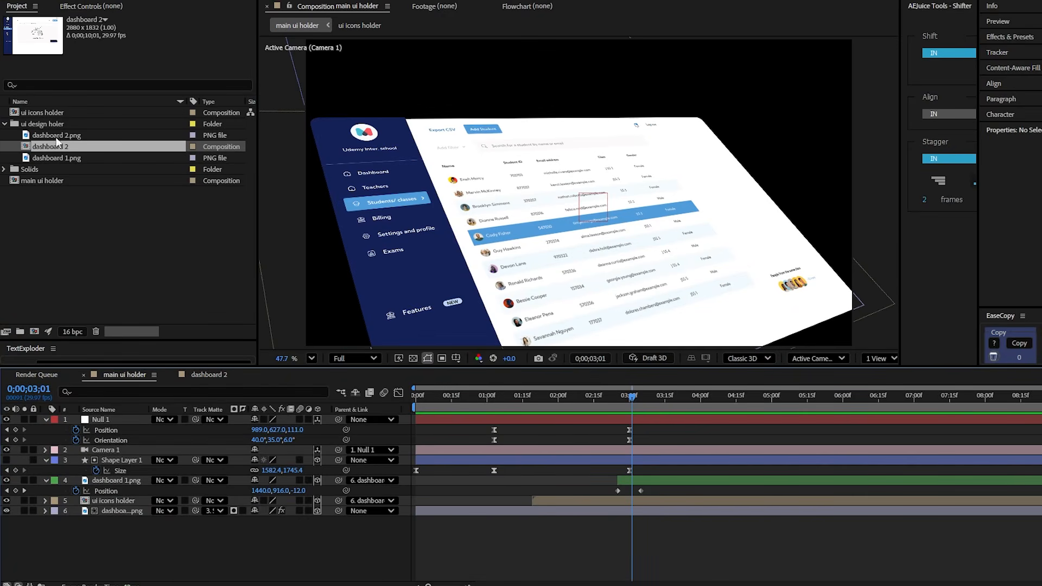
{"action": "left_click_drag", "start_coordinate": [52, 144], "coordinate": [103, 474]}
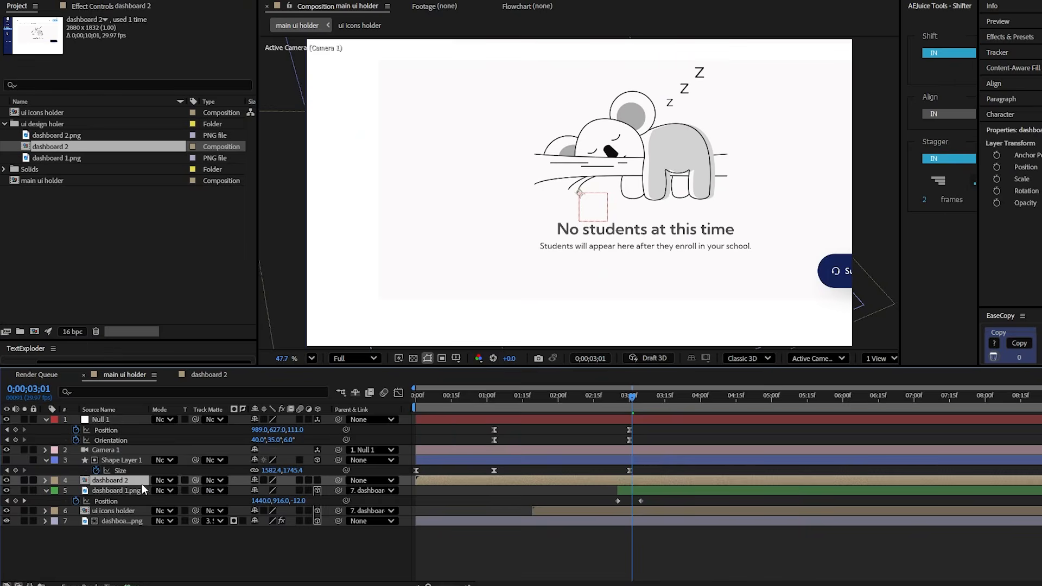
{"action": "left_click", "coordinate": [318, 481]}
Set the dashboard 2 layer's scale to 55%
{"action": "key", "text": "s"}
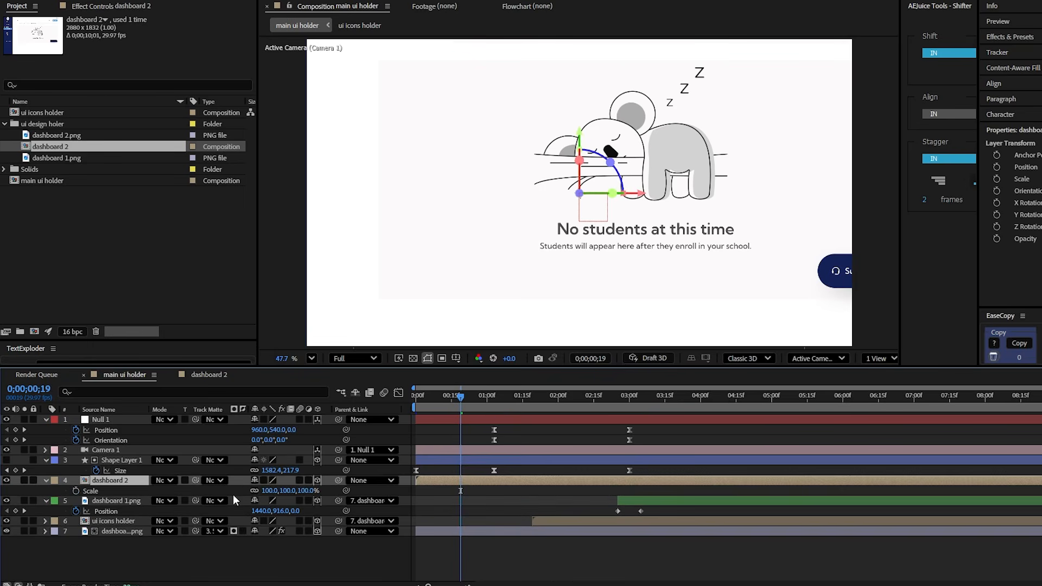
{"action": "left_click", "coordinate": [270, 490]}
{"action": "type", "text": "55"}
{"action": "key", "text": "Return"}
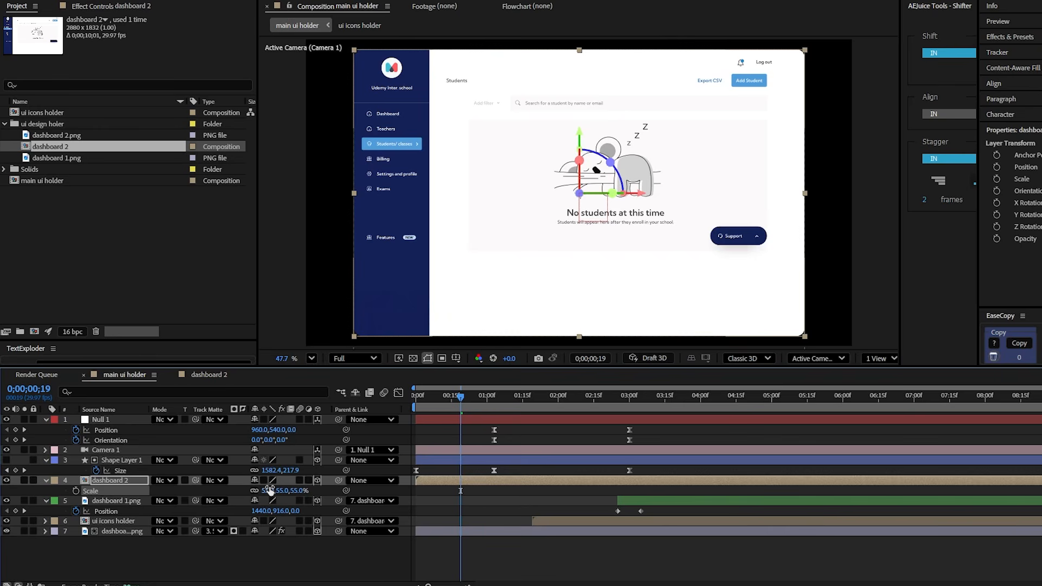
At 0;00;01;03, set the dashboard 2 layer's Y position to 859 to align it with the dashboard header
{"action": "mouse_move", "coordinate": [477, 405]}
{"action": "left_mouse_down"}
{"action": "mouse_move", "coordinate": [510, 406]}
{"action": "mouse_move", "coordinate": [492, 414]}
{"action": "left_mouse_up"}
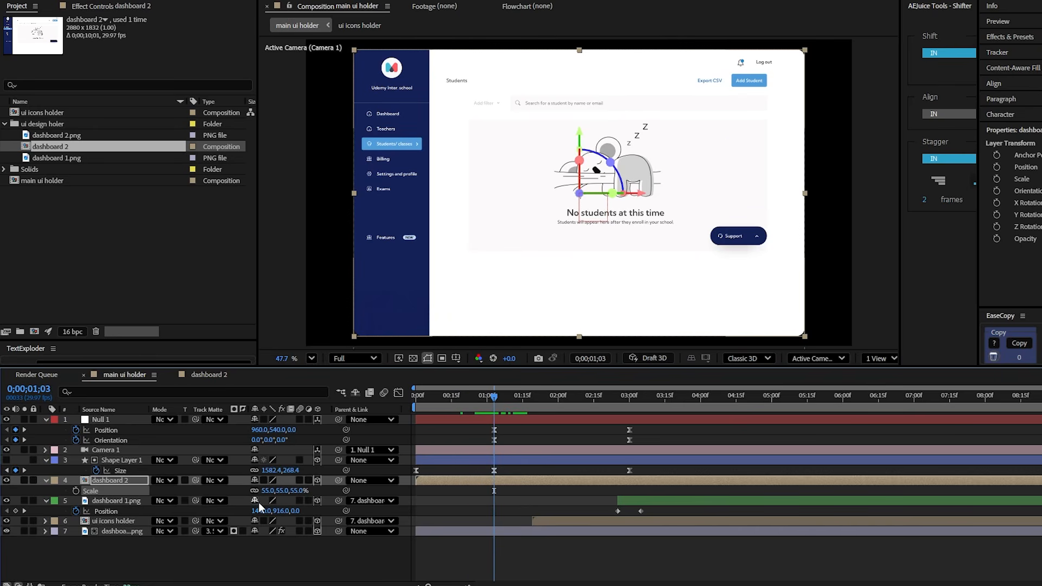
{"action": "key", "text": "p"}
{"action": "left_click_drag", "start_coordinate": [282, 491], "coordinate": [490, 470]}
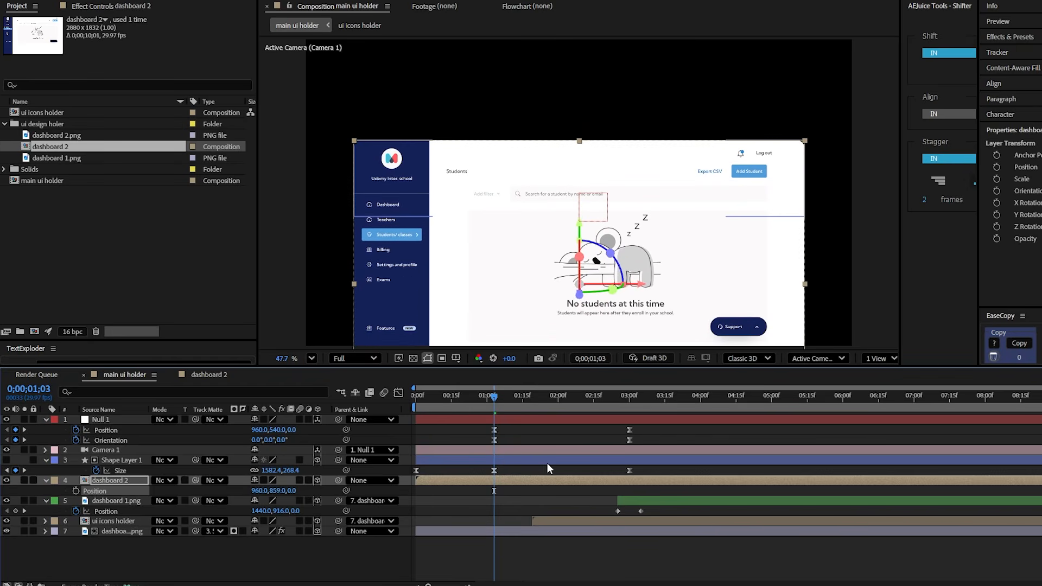
Shift the dashboard 2 layer in the timeline so it starts at about 0;00;03;00
{"action": "left_click_drag", "start_coordinate": [435, 481], "coordinate": [647, 490]}
{"action": "key", "text": "space"}
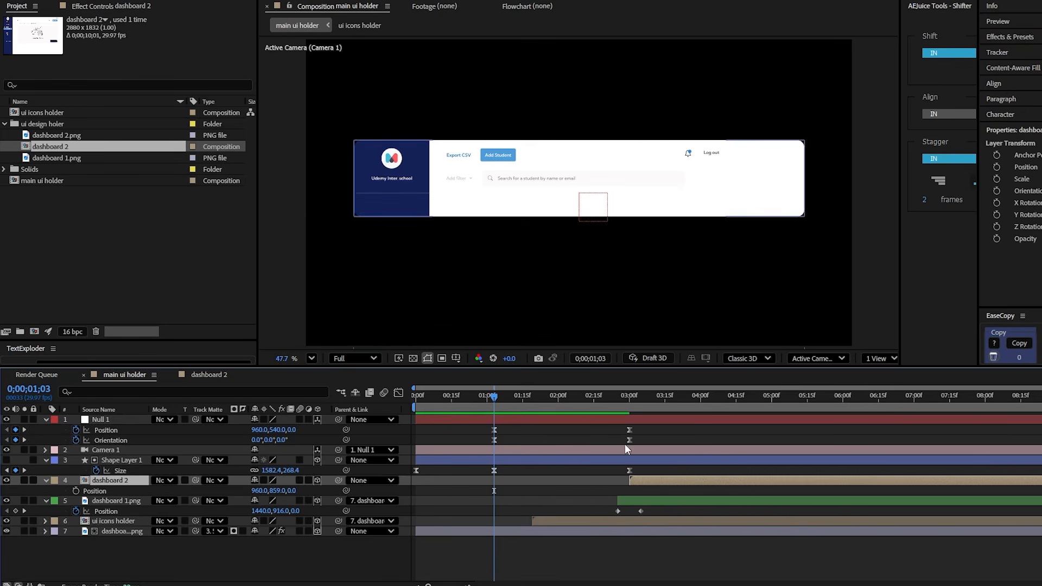
{"action": "left_click_drag", "start_coordinate": [642, 419], "coordinate": [631, 437]}
Move the dashboard 2 layer along X to sit beside the first dashboard and parent it to the full dashboard 1.png layer (layer 7)
{"action": "left_click_drag", "start_coordinate": [266, 495], "coordinate": [870, 437]}
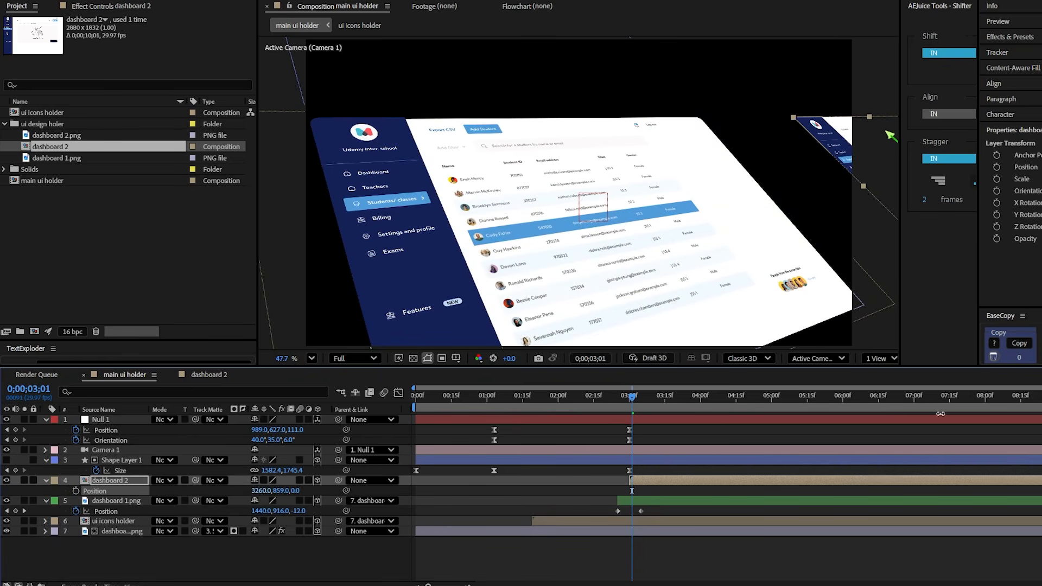
{"action": "left_click_drag", "start_coordinate": [264, 495], "coordinate": [125, 534]}
Start Position keyframing on the full dashboard 1.png layer (layer 7) at 0;00;03;03
{"action": "key", "text": "Page_Down"}
{"action": "key", "text": "Page_Down"}
{"action": "left_click", "coordinate": [124, 533]}
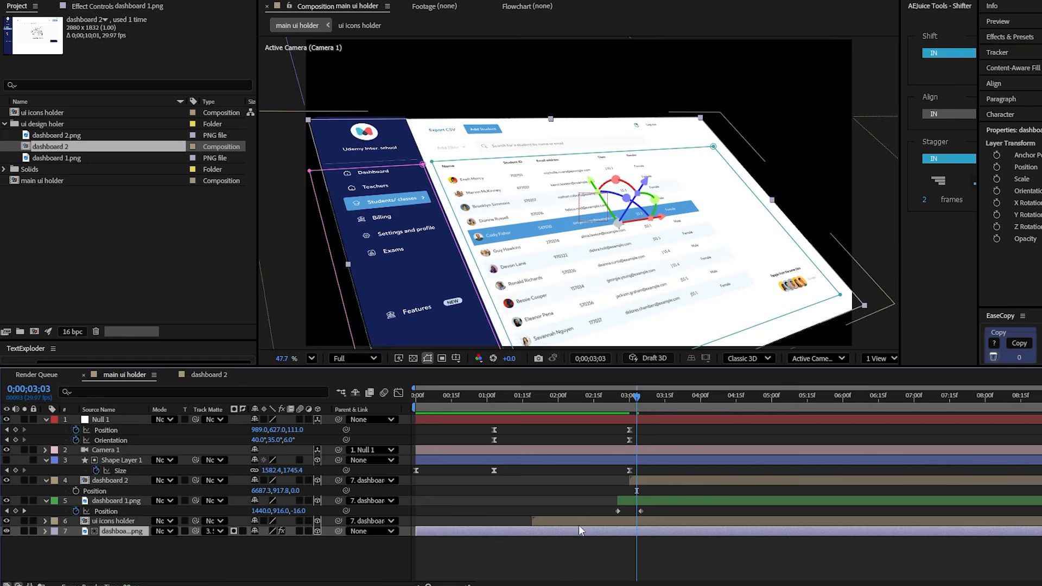
{"action": "key", "text": "p"}
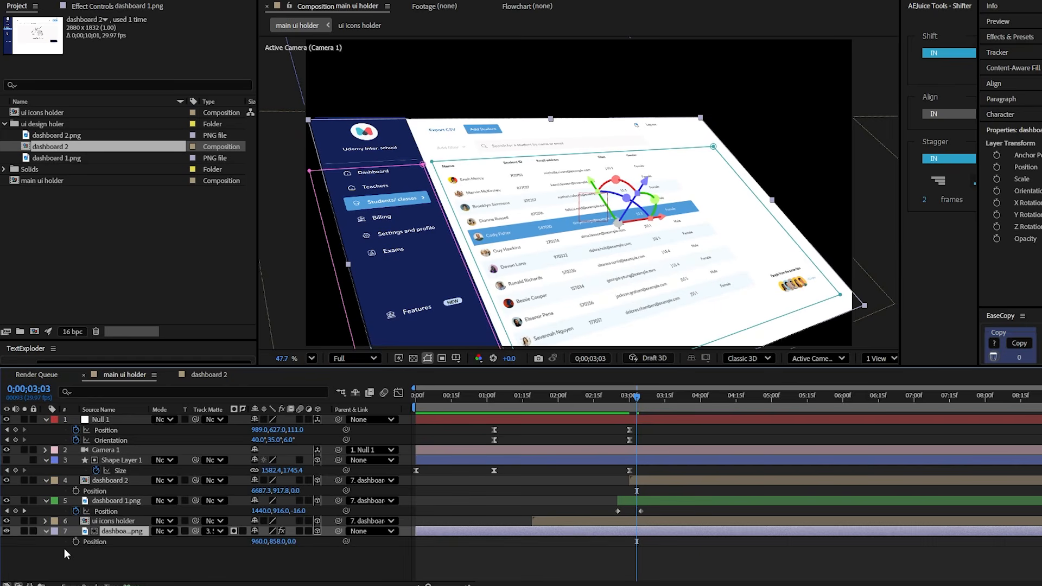
{"action": "left_click", "coordinate": [76, 541]}
At 0;00;04;23, set layer 7's X position to -1933 so dashboard 2 slides into the first dashboard's place
{"action": "left_click_drag", "start_coordinate": [637, 404], "coordinate": [754, 412]}
{"action": "left_click", "coordinate": [635, 498]}
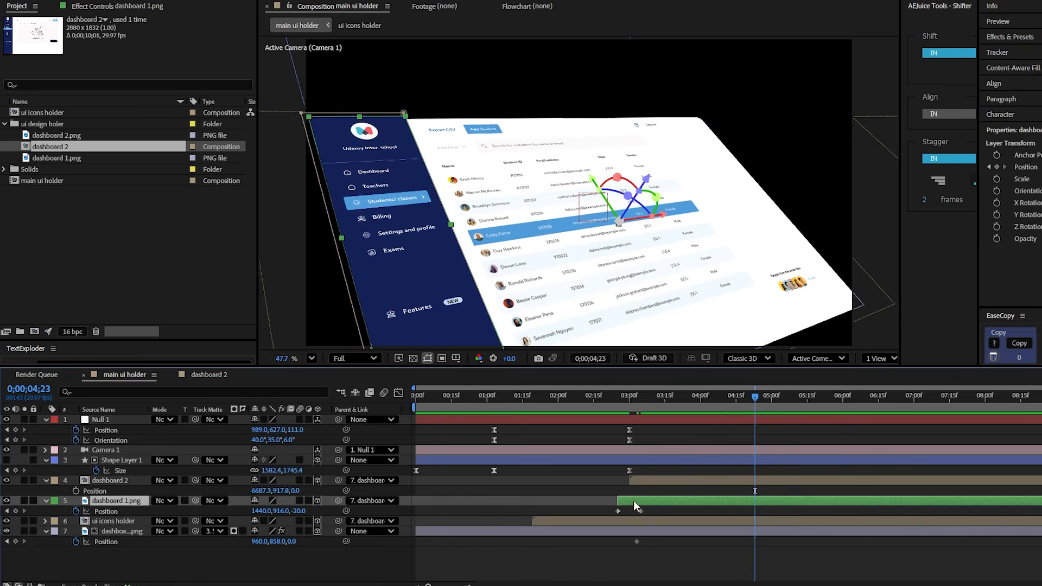
{"action": "left_click", "coordinate": [379, 497]}
{"action": "left_click", "coordinate": [372, 390]}
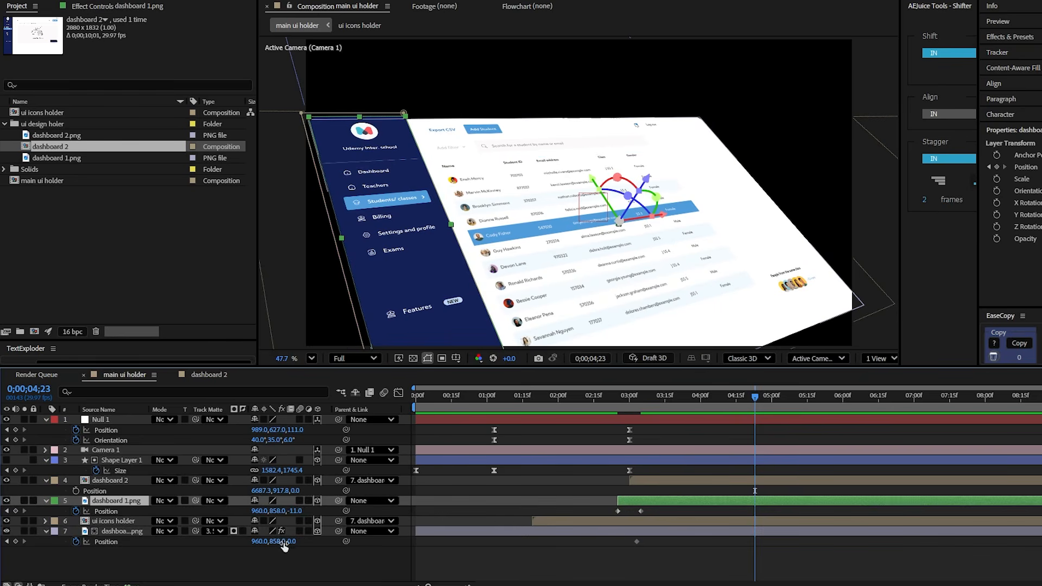
{"action": "left_click_drag", "start_coordinate": [257, 543], "coordinate": [103, 551]}
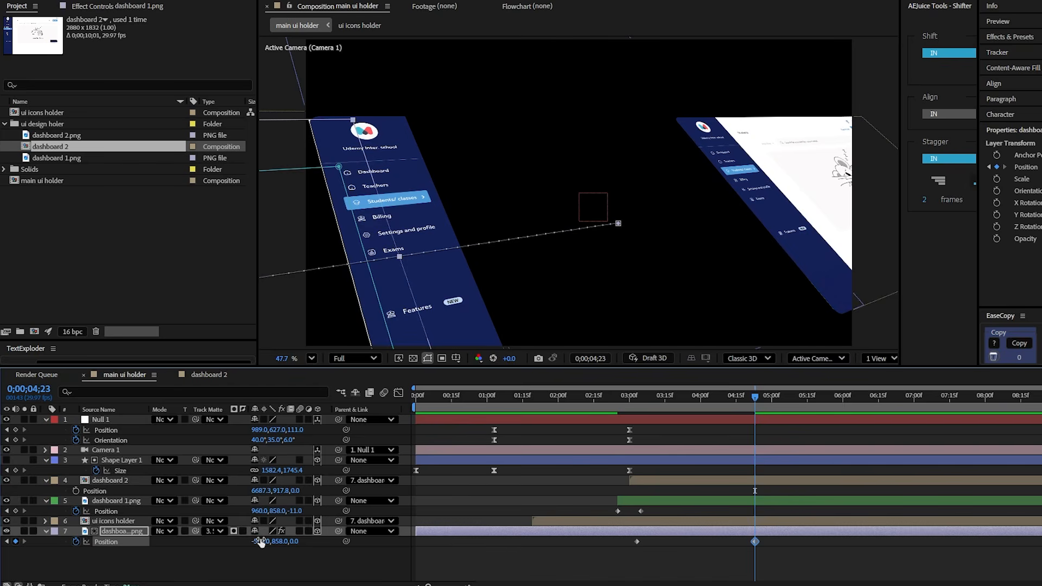
{"action": "left_click_drag", "start_coordinate": [263, 541], "coordinate": [183, 552]}
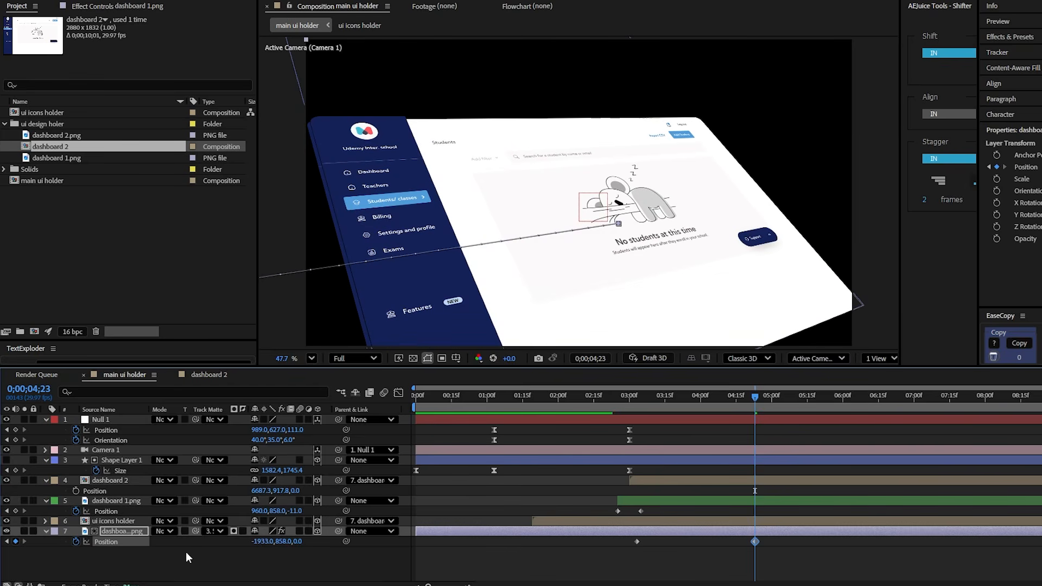
{"action": "left_click", "coordinate": [669, 490]}
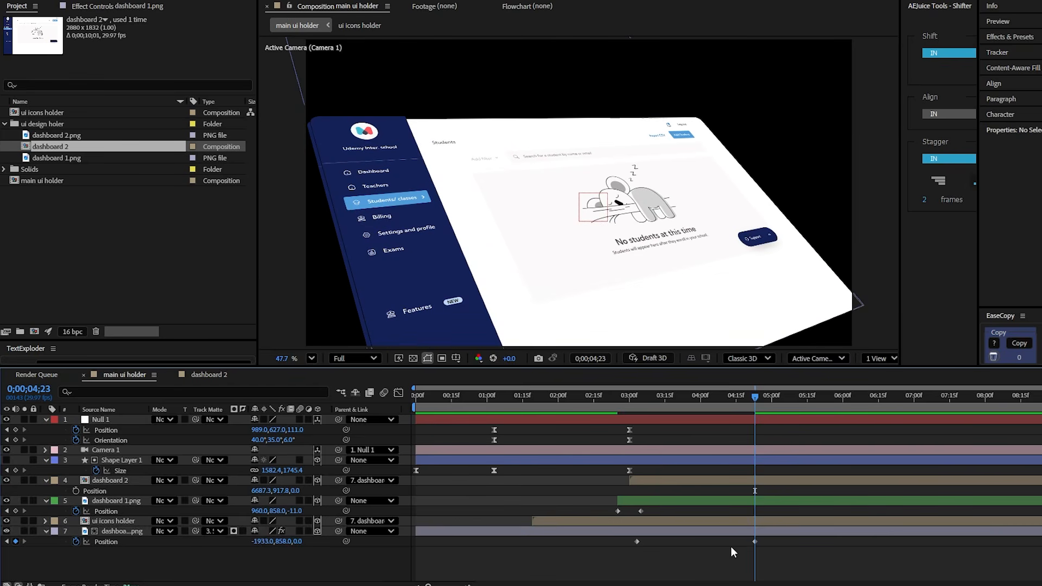
Copy the sidebar layer's raised Position keyframe from 0;00;03;05 to 0;00;04;20
{"action": "left_click", "coordinate": [748, 403]}
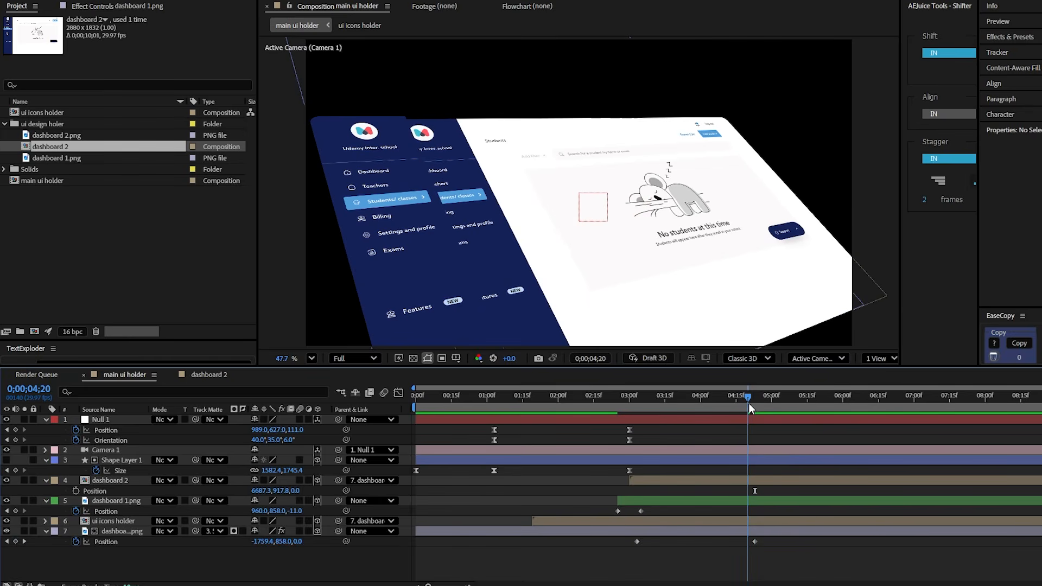
{"action": "left_click", "coordinate": [641, 511]}
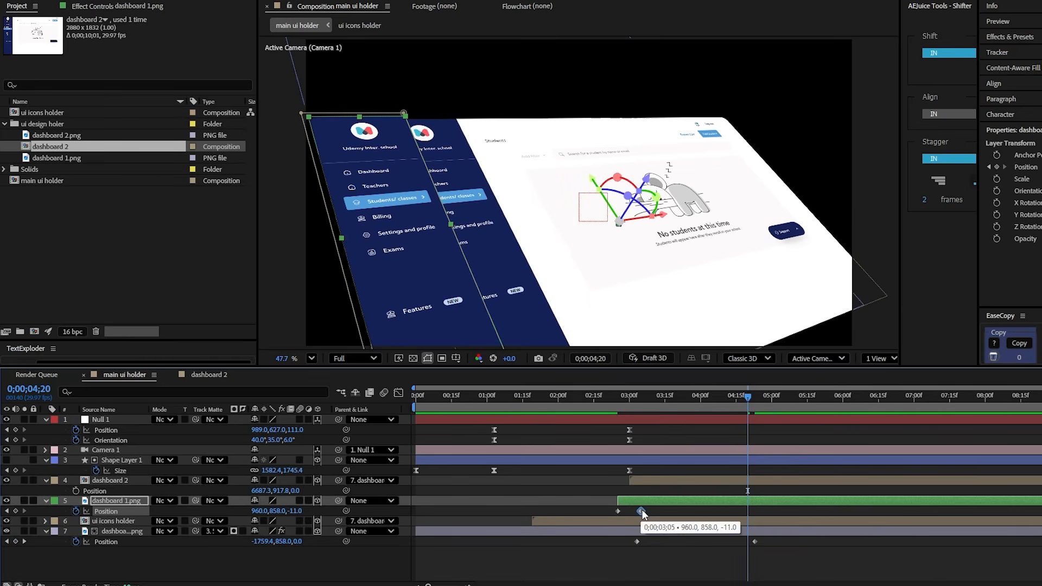
{"action": "key", "text": "ctrl+c"}
{"action": "key", "text": "ctrl+v"}
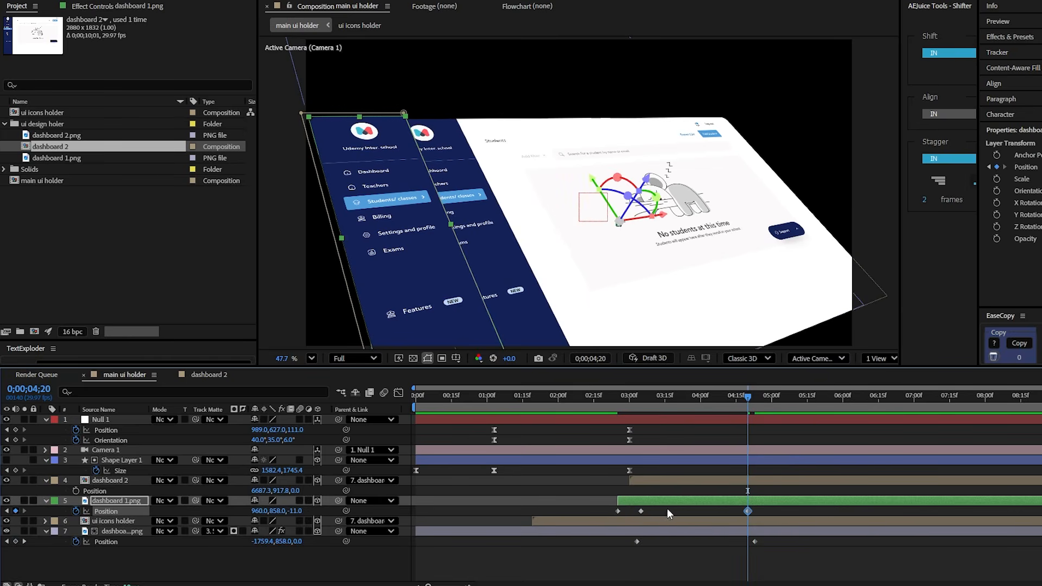
Copy the sidebar layer's first Position keyframe to 0;00;04;27 and move the second raised keyframe a few frames earlier
{"action": "left_click", "coordinate": [765, 404]}
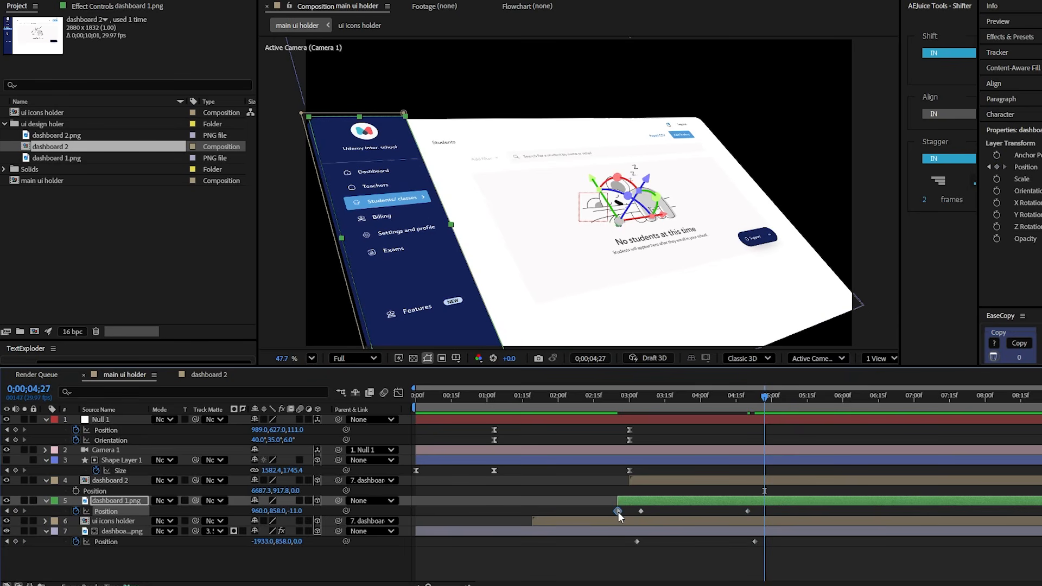
{"action": "key", "text": "ctrl+c"}
{"action": "key", "text": "ctrl+v"}
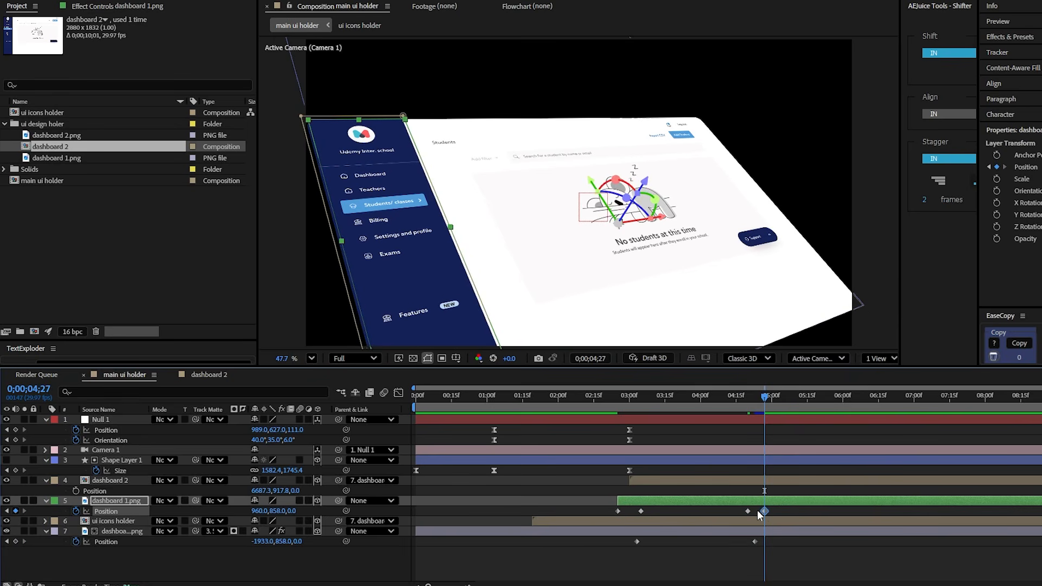
{"action": "left_click_drag", "start_coordinate": [764, 511], "coordinate": [740, 511]}
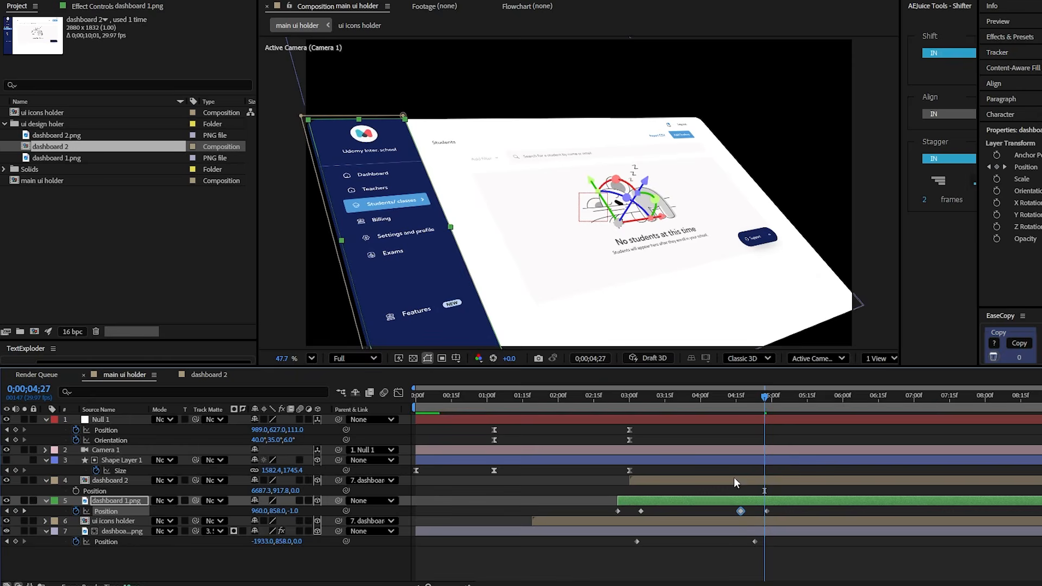
Preview the slide and move the ending Position keyframes of both dashboard 1.png layers earlier, with layer 7 ending at 0;00;04;08
{"action": "left_click_drag", "start_coordinate": [688, 399], "coordinate": [608, 416]}
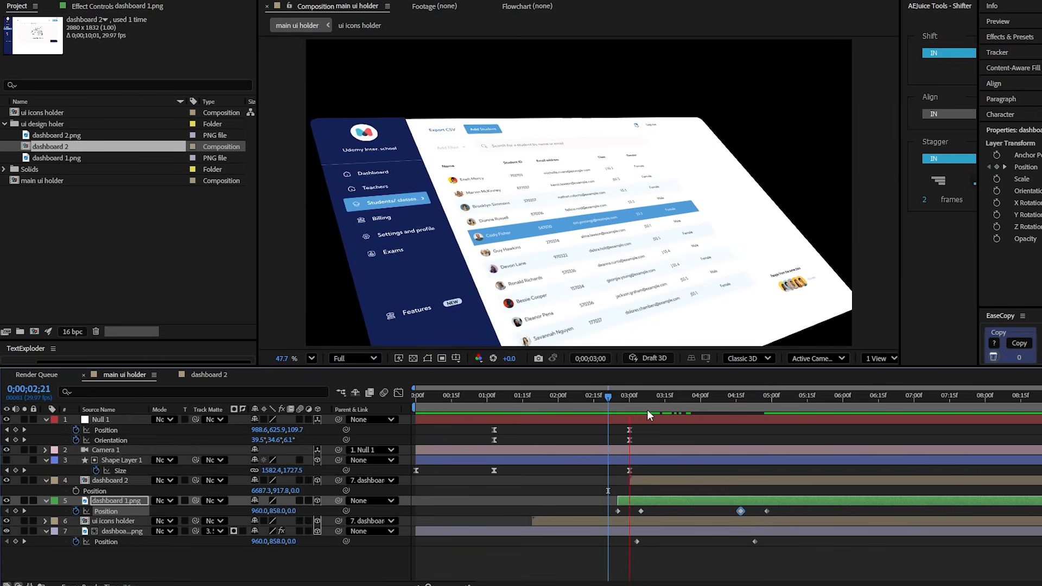
{"action": "key", "text": "space"}
{"action": "key", "text": "space"}
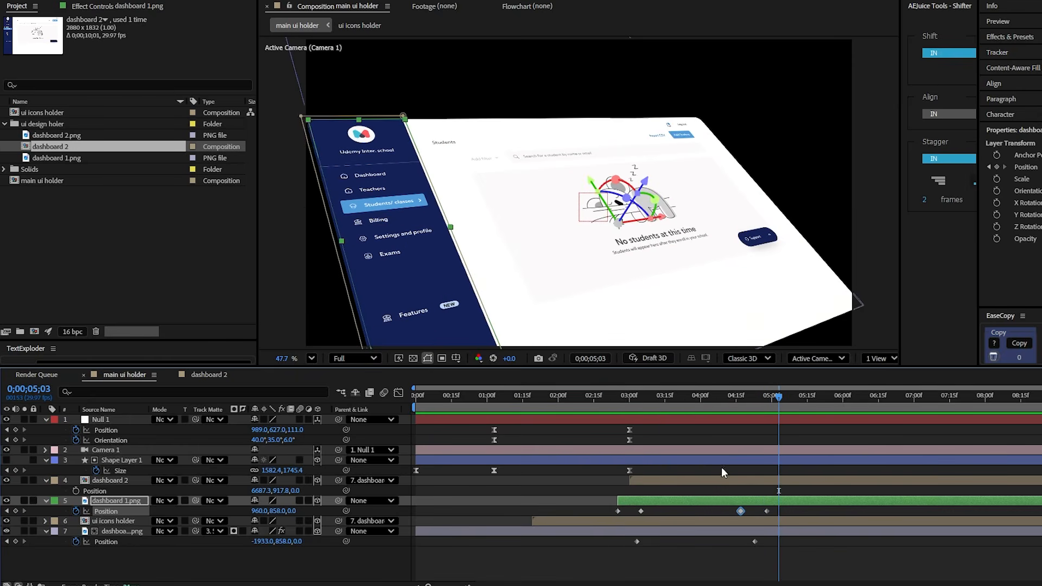
{"action": "left_click_drag", "start_coordinate": [793, 507], "coordinate": [679, 546]}
{"action": "left_click_drag", "start_coordinate": [763, 511], "coordinate": [727, 517]}
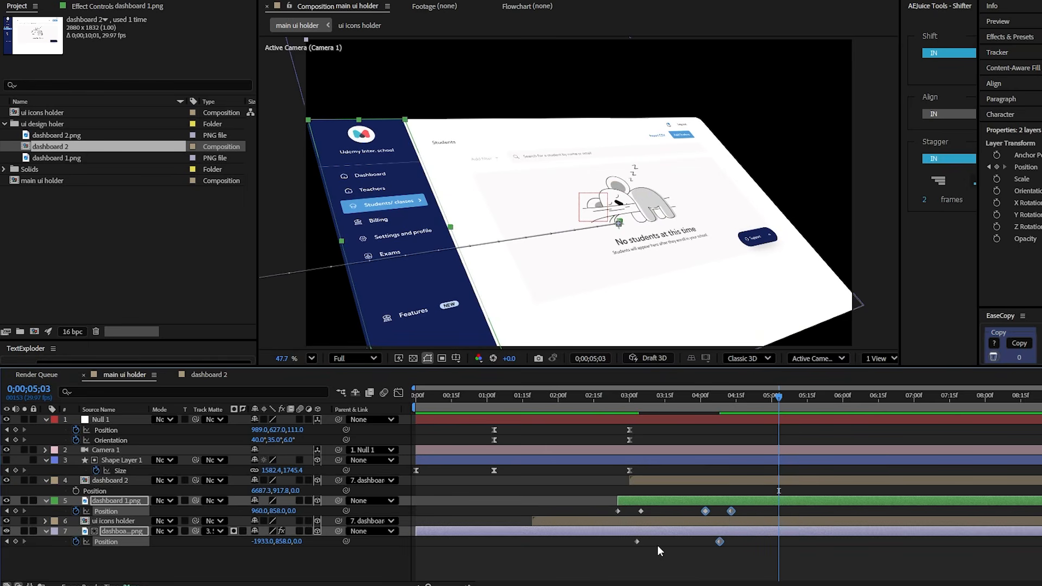
{"action": "left_click", "coordinate": [656, 545]}
Copy Null 1's tilted Position and Orientation keyframes from about 0;00;03;00 to 0;00;04;08
{"action": "left_click", "coordinate": [719, 397]}
{"action": "left_click", "coordinate": [692, 419]}
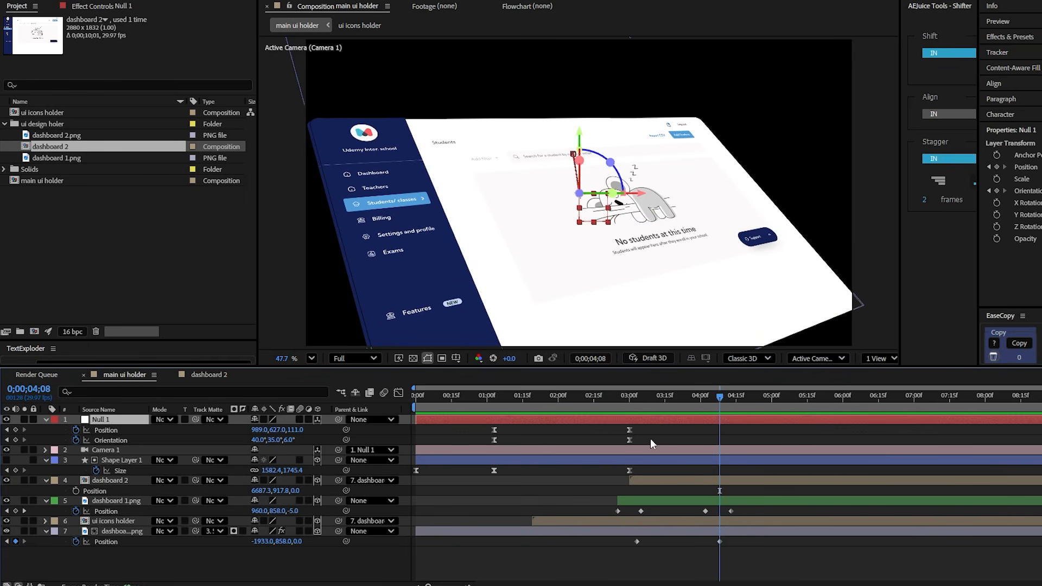
{"action": "left_click_drag", "start_coordinate": [648, 427], "coordinate": [619, 444]}
{"action": "key", "text": "ctrl+c"}
{"action": "key", "text": "ctrl+v"}
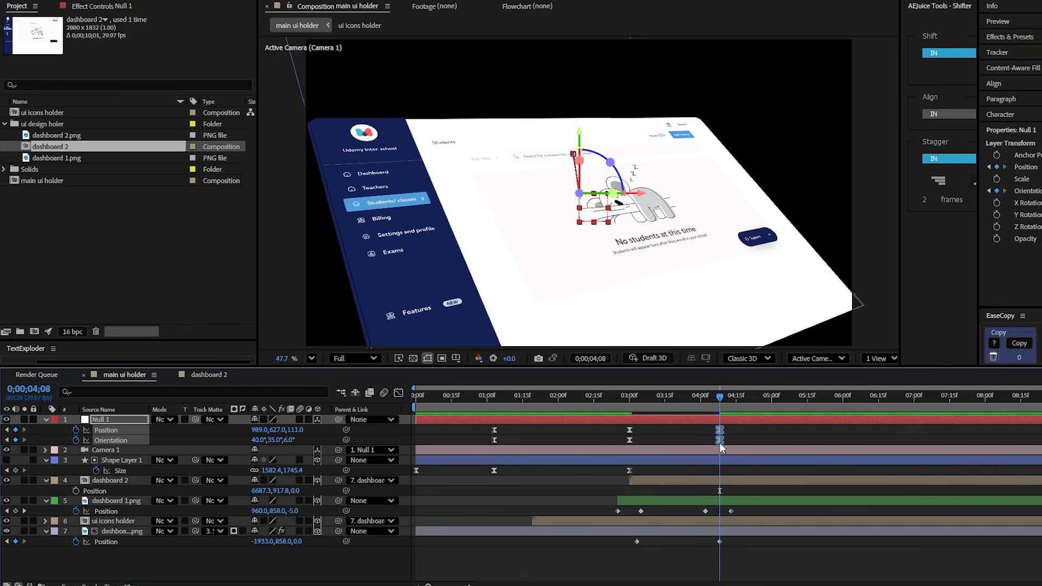
Copy Null 1's untilted Position and Orientation keyframes from 0;00;01;03 to 0;00;05;23
{"action": "left_click_drag", "start_coordinate": [757, 402], "coordinate": [825, 399]}
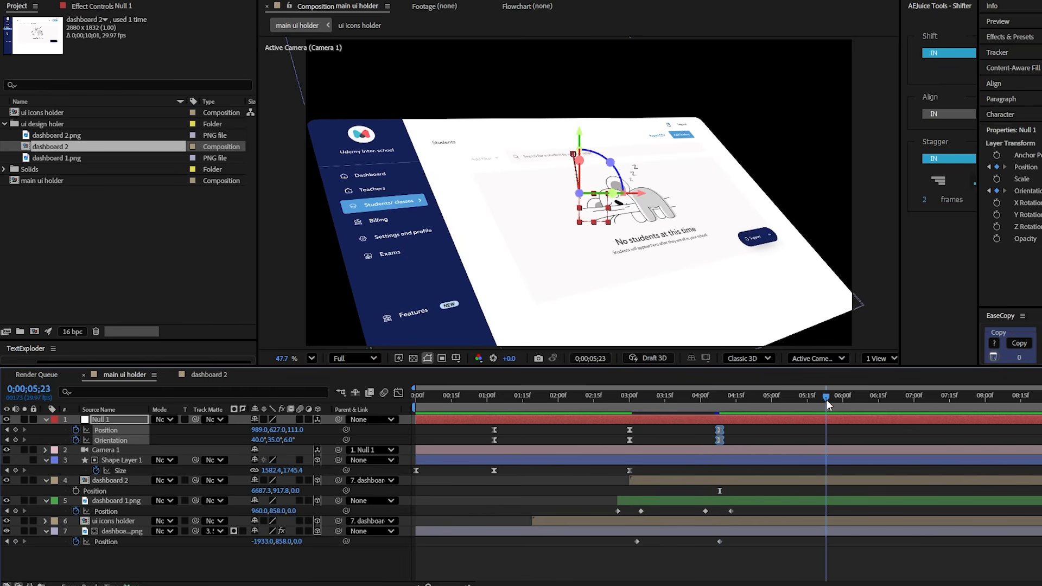
{"action": "left_click_drag", "start_coordinate": [509, 431], "coordinate": [477, 442]}
{"action": "key", "text": "ctrl+c"}
{"action": "key", "text": "ctrl+v"}
{"action": "key", "text": "F2"}
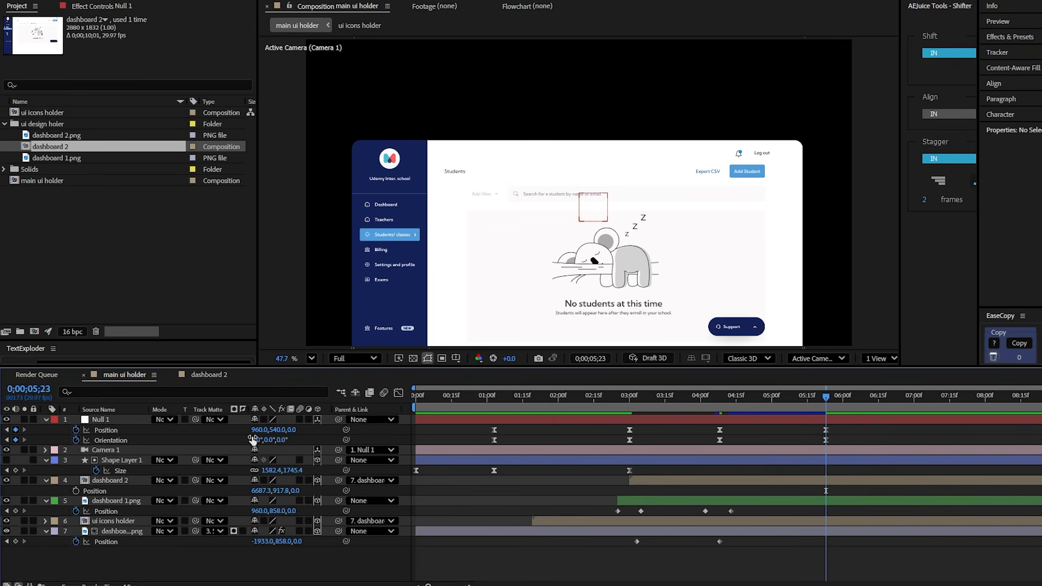
Set Null 1's final Y position to 862 to frame the dashboard, and move both final keyframes slightly earlier
{"action": "left_click_drag", "start_coordinate": [280, 429], "coordinate": [486, 418]}
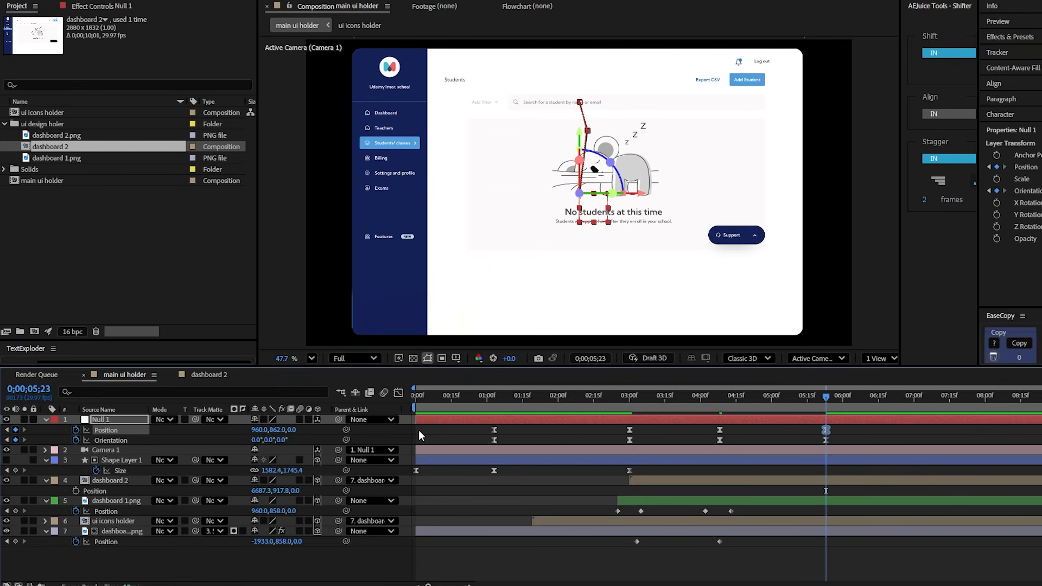
{"action": "left_click_drag", "start_coordinate": [807, 399], "coordinate": [664, 435]}
{"action": "left_click", "coordinate": [825, 440], "text": "shift"}
{"action": "left_click", "coordinate": [819, 401]}
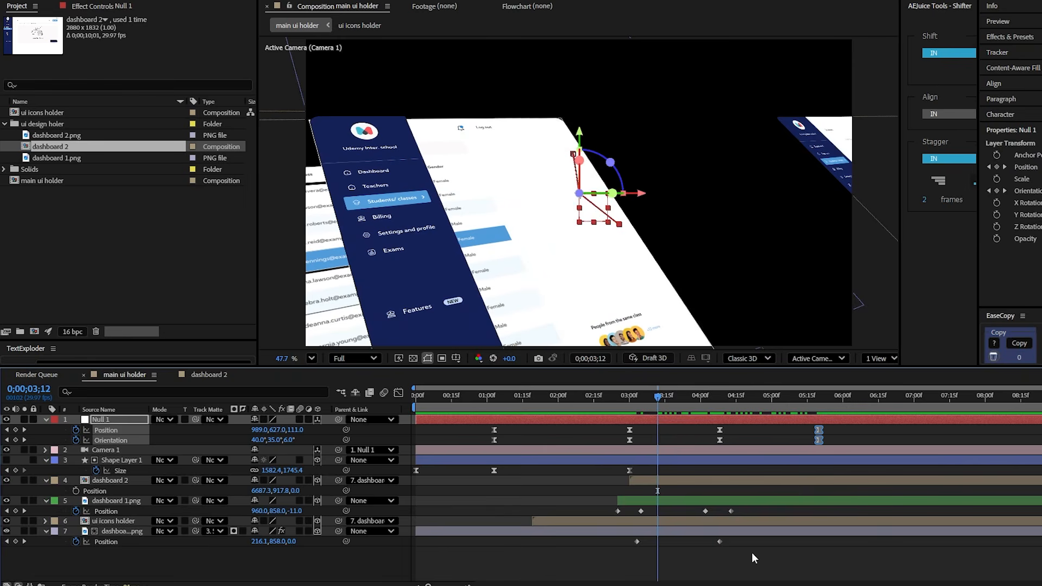
Apply Easy Ease to all Position keyframes of both dashboard 1.png layers
{"action": "left_click_drag", "start_coordinate": [751, 553], "coordinate": [607, 500]}
{"action": "key", "text": "F9"}
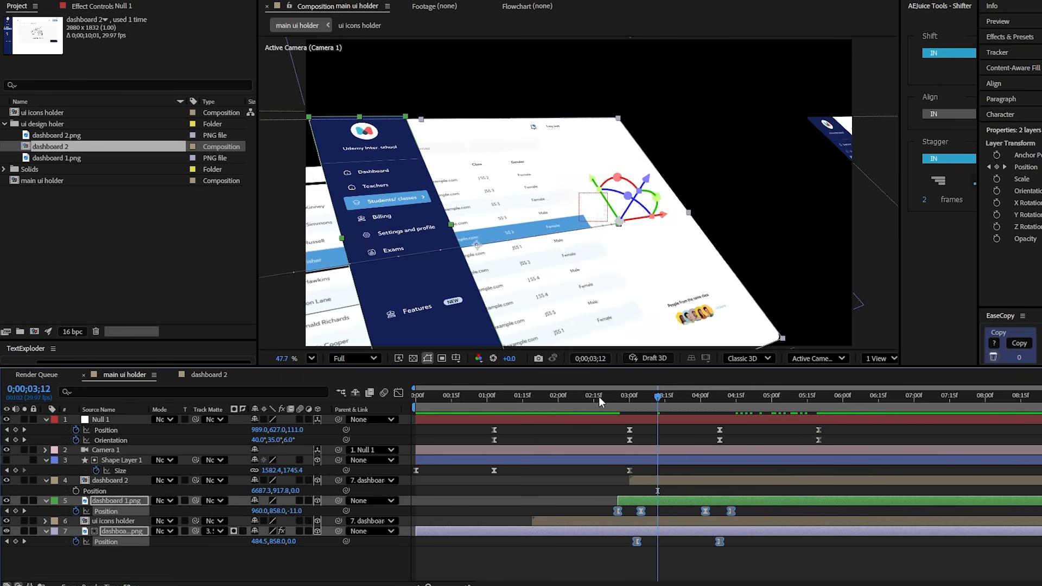
{"action": "left_click_drag", "start_coordinate": [598, 396], "coordinate": [682, 421]}
Move the closing slide and null keyframes earlier, placing Null 1's return move between about 0;00;04;00 and 0;00;04;27
{"action": "left_click_drag", "start_coordinate": [830, 431], "coordinate": [674, 545]}
{"action": "left_click_drag", "start_coordinate": [820, 431], "coordinate": [764, 438]}
{"action": "left_click", "coordinate": [802, 433]}
{"action": "left_click", "coordinate": [708, 395]}
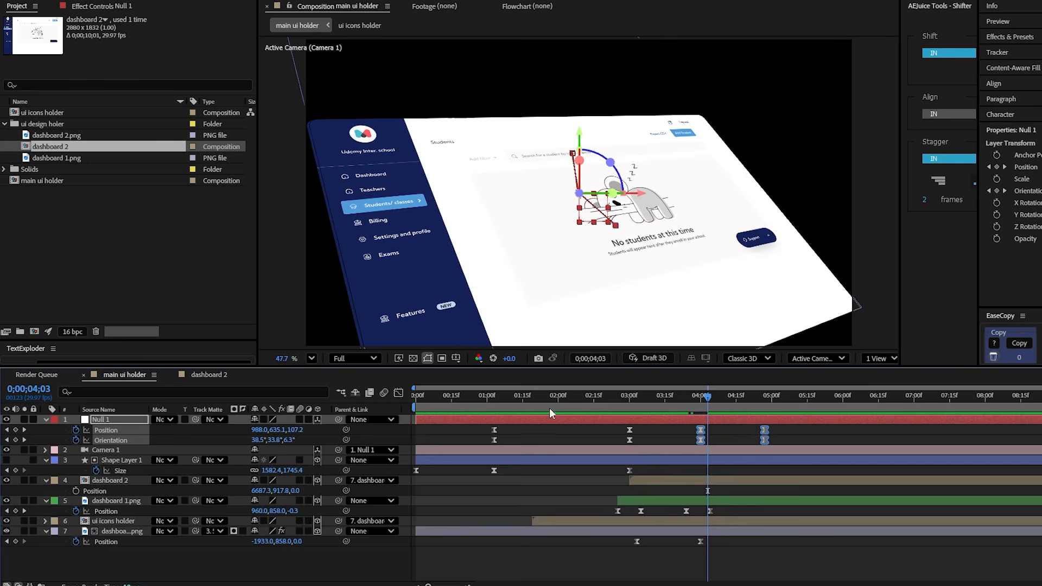
Reshape the speed graph of Null 1's final Position and Orientation move so it peaks early and eases out gradually
{"action": "left_click", "coordinate": [394, 391]}
{"action": "left_click_drag", "start_coordinate": [800, 530], "coordinate": [741, 552]}
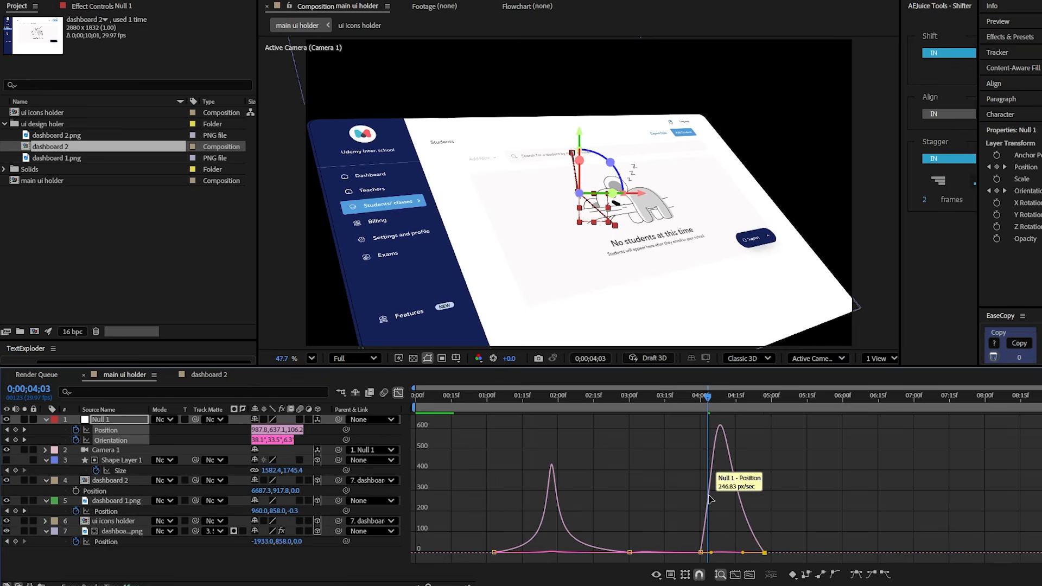
{"action": "left_click", "coordinate": [688, 395]}
{"action": "left_click_drag", "start_coordinate": [689, 395], "coordinate": [709, 424]}
{"action": "left_click", "coordinate": [399, 393]}
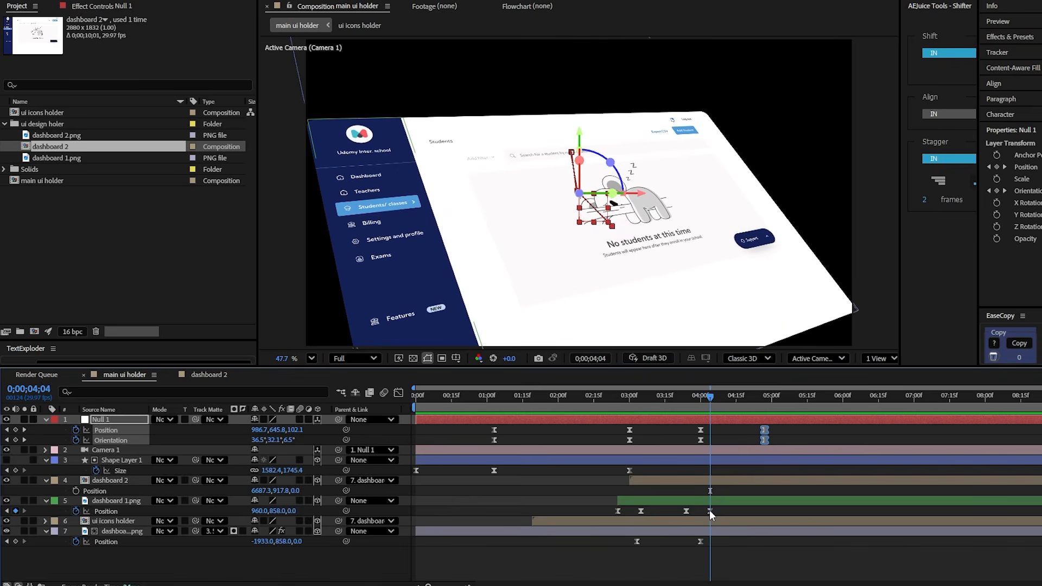
Move the sidebar layer's second raised keyframe slightly later and set Null 1's Z position to -217 at 0;00;04;27
{"action": "mouse_move", "coordinate": [709, 510]}
{"action": "left_mouse_down"}
{"action": "mouse_move", "coordinate": [699, 512]}
{"action": "mouse_move", "coordinate": [710, 515]}
{"action": "left_mouse_up"}
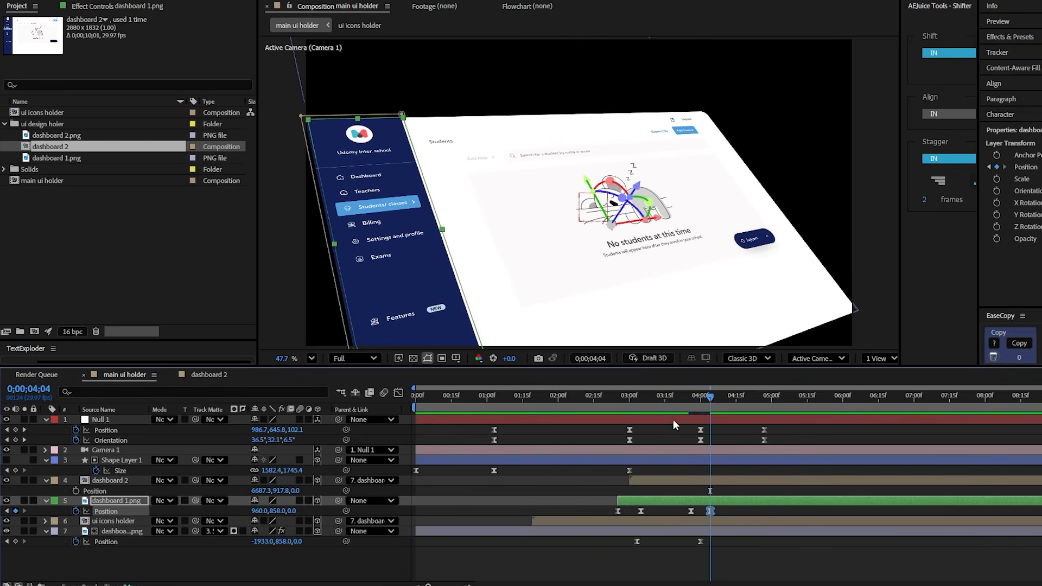
{"action": "left_click_drag", "start_coordinate": [673, 403], "coordinate": [765, 446]}
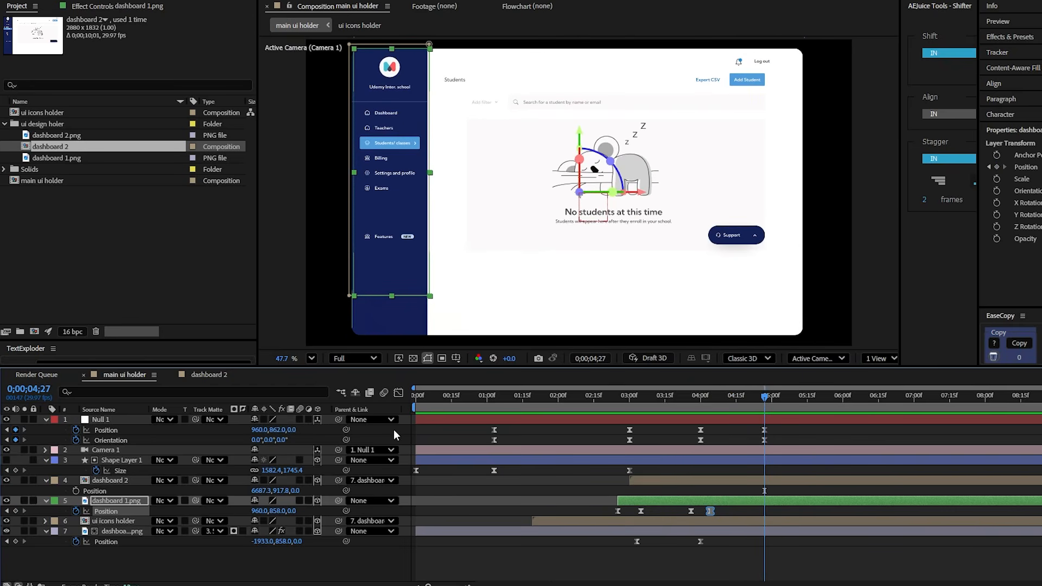
{"action": "left_click_drag", "start_coordinate": [290, 430], "coordinate": [173, 442]}
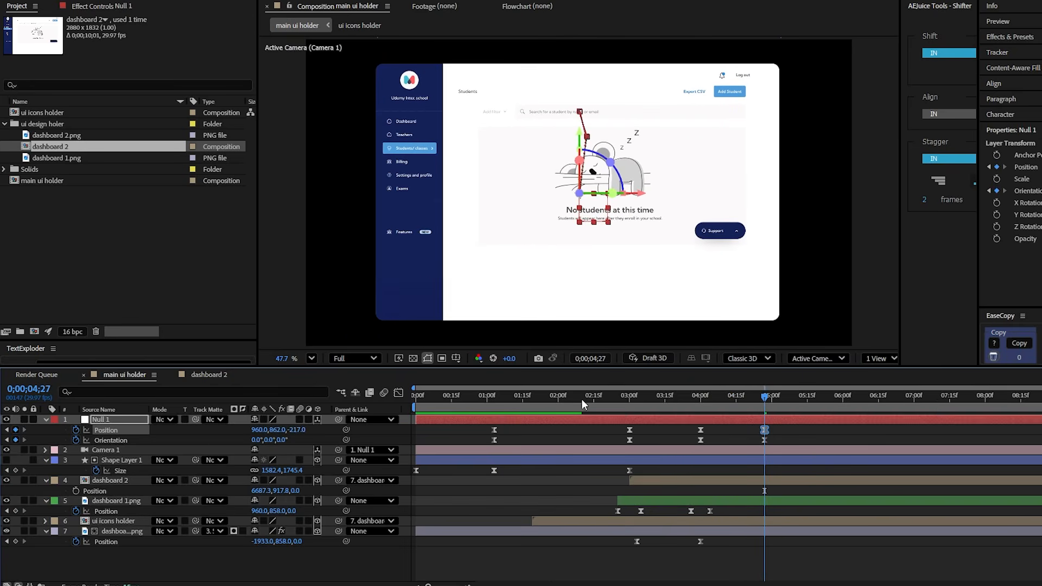
Move the sidebar layer's last two Position keyframes a few frames earlier
{"action": "left_click", "coordinate": [703, 398]}
{"action": "left_click_drag", "start_coordinate": [703, 398], "coordinate": [635, 460]}
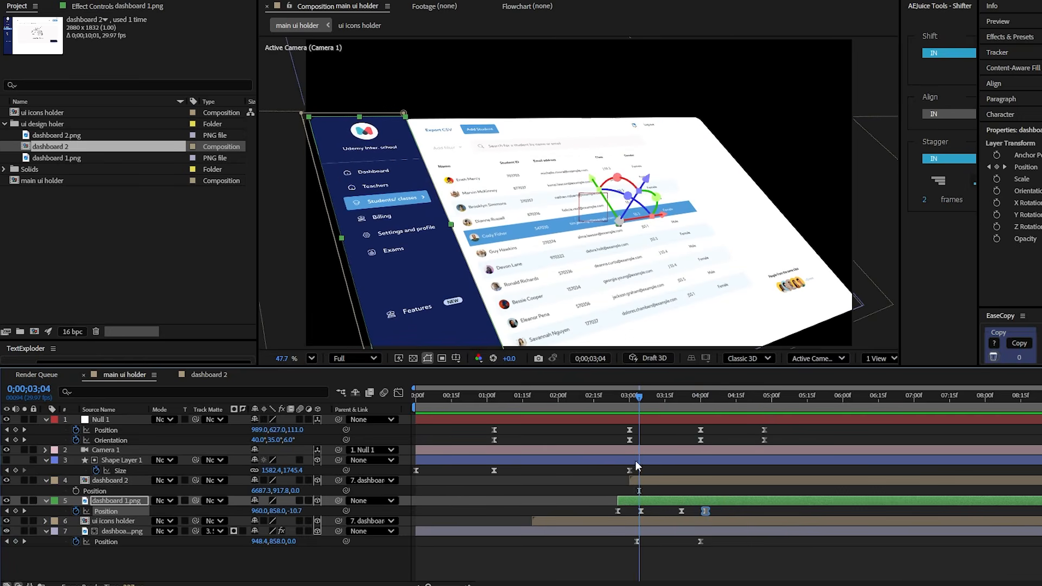
Add the Drop Shadow effect to the sidebar dashboard 1.png layer (layer 5) and move the playhead to 0;00;02;26
{"action": "left_click", "coordinate": [634, 500]}
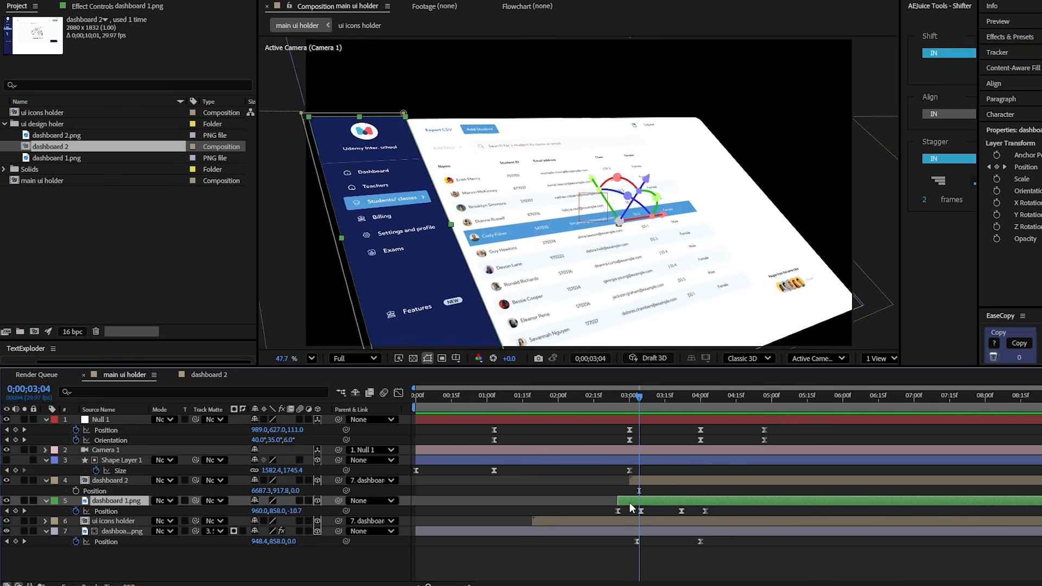
{"action": "key", "text": "ctrl+space"}
{"action": "type", "text": "dro"}
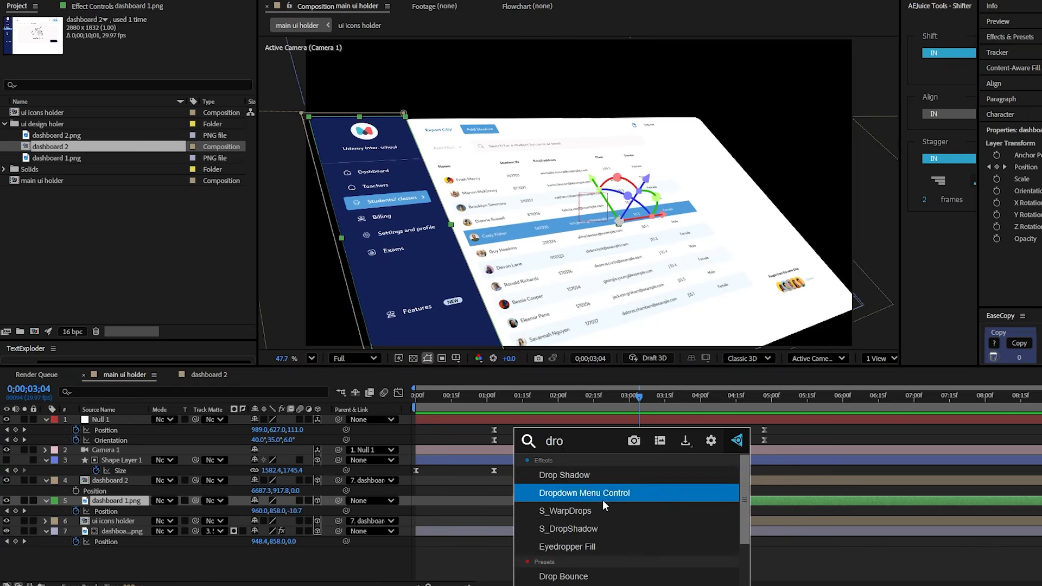
{"action": "left_click", "coordinate": [570, 475]}
{"action": "left_click_drag", "start_coordinate": [631, 401], "coordinate": [620, 418]}
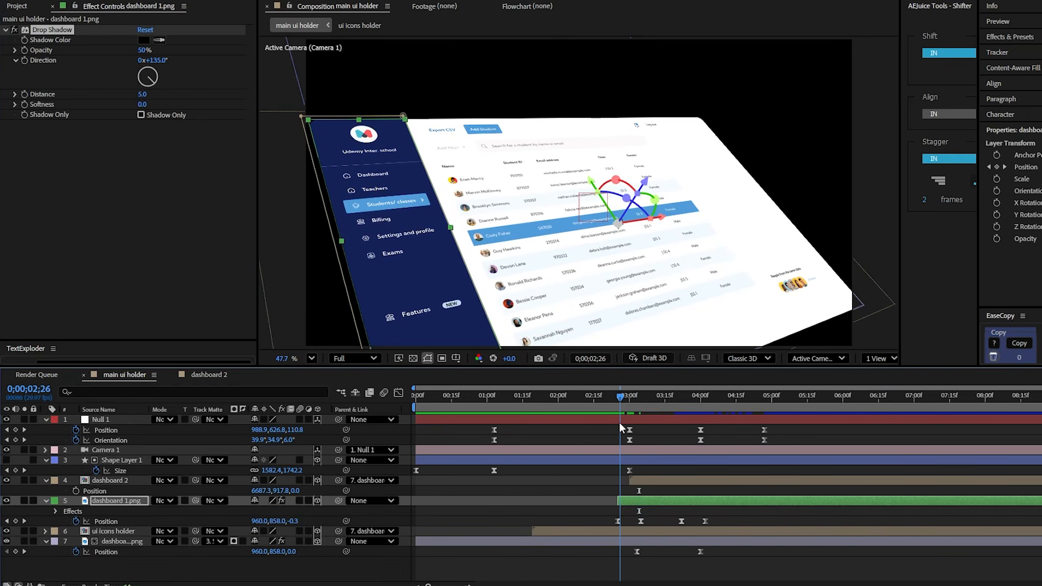
Set the sidebar layer's Drop Shadow to 31% opacity, 254° direction, 49 distance and 28 softness
{"action": "left_click_drag", "start_coordinate": [140, 53], "coordinate": [121, 56]}
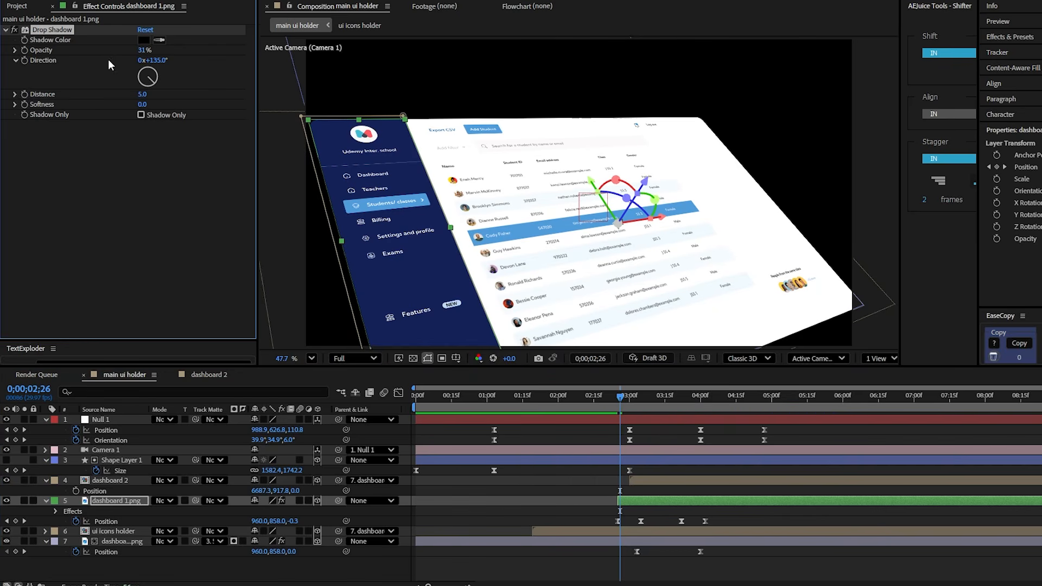
{"action": "left_click_drag", "start_coordinate": [143, 97], "coordinate": [184, 112]}
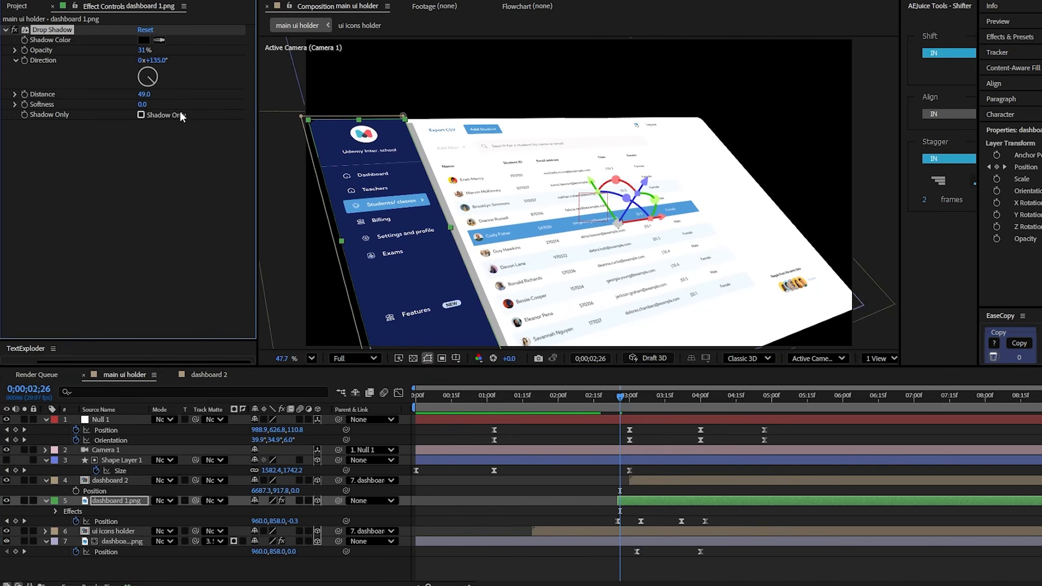
{"action": "left_click_drag", "start_coordinate": [153, 82], "coordinate": [131, 81]}
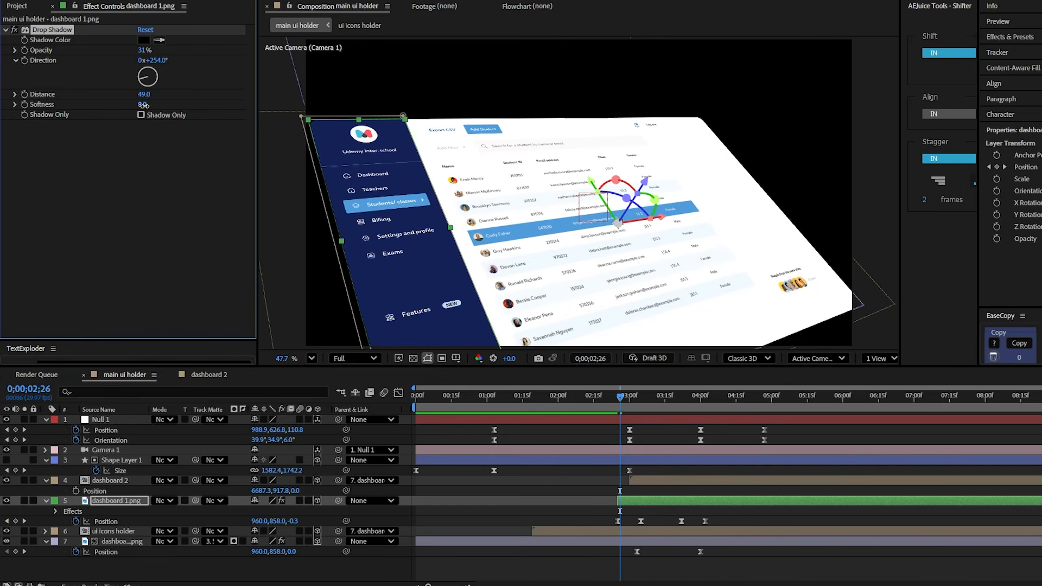
{"action": "left_click_drag", "start_coordinate": [142, 105], "coordinate": [156, 104]}
Keyframe the sidebar's shadow Opacity and Distance from 0 to 31% and 49, aligned with its first two Position keyframes
{"action": "key", "text": "u"}
{"action": "mouse_move", "coordinate": [636, 517]}
{"action": "left_mouse_down"}
{"action": "mouse_move", "coordinate": [601, 537]}
{"action": "mouse_move", "coordinate": [641, 525]}
{"action": "left_mouse_up"}
{"action": "left_click", "coordinate": [595, 518]}
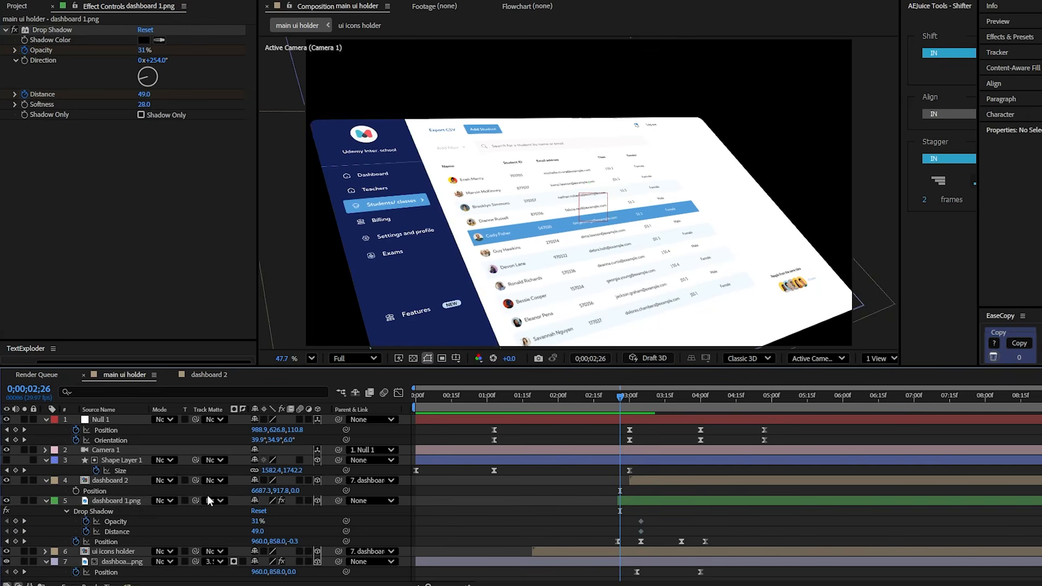
{"action": "left_click_drag", "start_coordinate": [256, 521], "coordinate": [220, 531]}
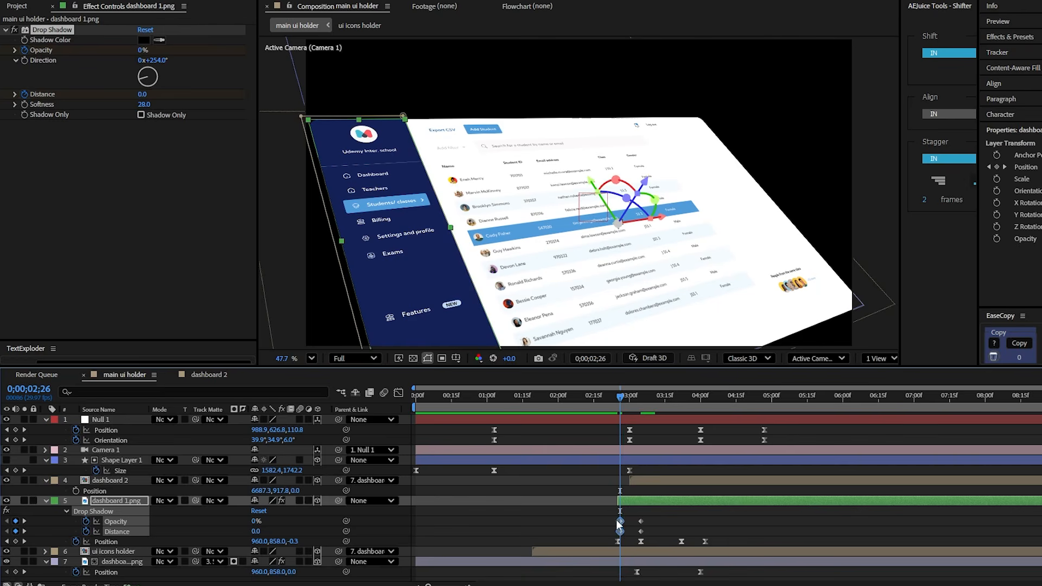
{"action": "left_click_drag", "start_coordinate": [619, 524], "coordinate": [617, 525]}
Copy the shadow Opacity and Distance keyframes to 0;00;03;22 and time-reverse the pasted set
{"action": "left_click_drag", "start_coordinate": [673, 416], "coordinate": [681, 426]}
{"action": "left_click_drag", "start_coordinate": [655, 514], "coordinate": [592, 530]}
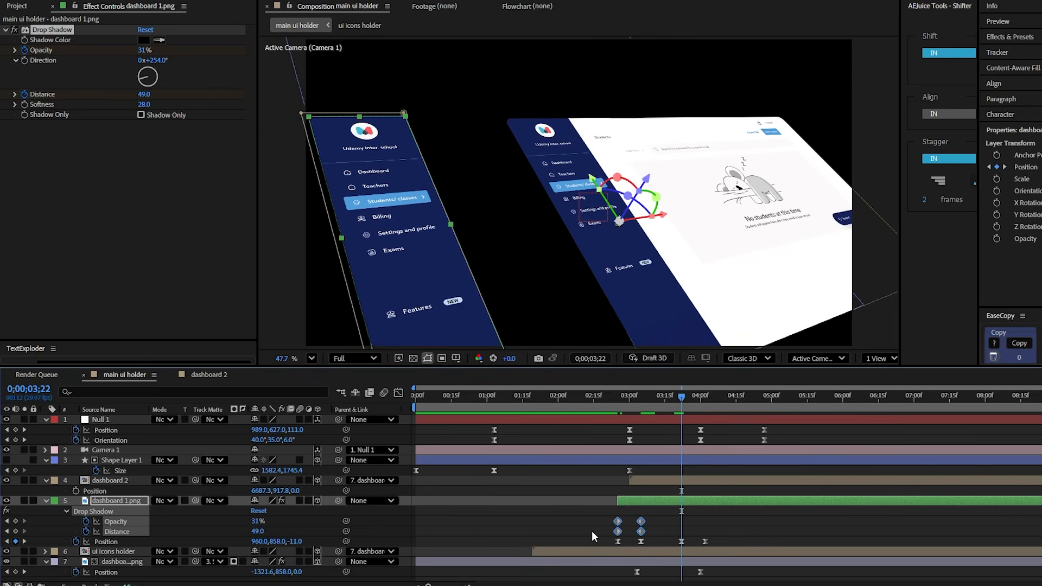
{"action": "key", "text": "ctrl+c"}
{"action": "key", "text": "ctrl+v"}
{"action": "right_click", "coordinate": [682, 531]}
{"action": "mouse_move", "coordinate": [711, 522]}
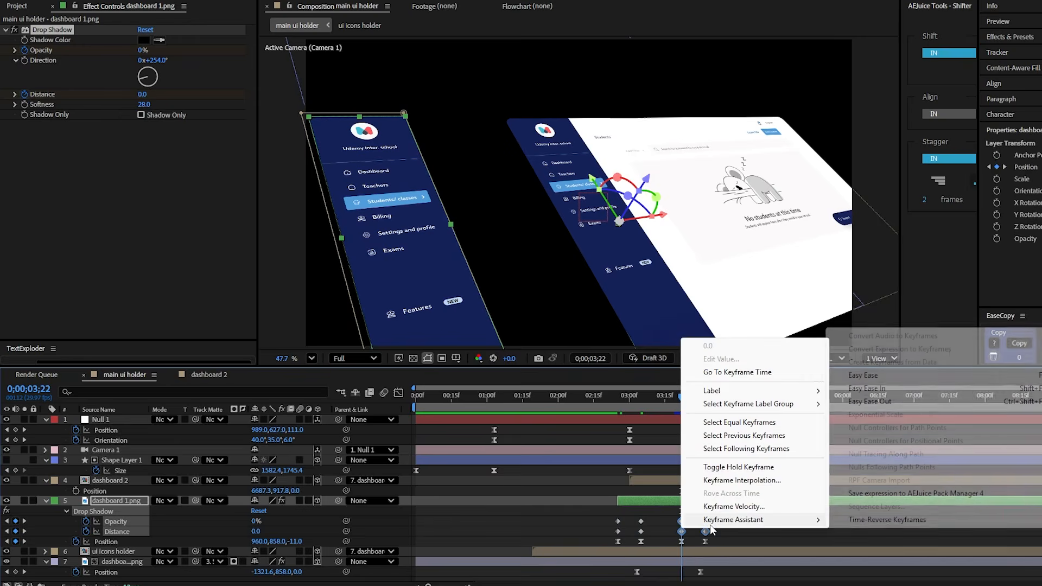
{"action": "left_click", "coordinate": [886, 519]}
Apply Easy Ease to all Drop Shadow Opacity and Distance keyframes on the sidebar layer
{"action": "left_click", "coordinate": [614, 406]}
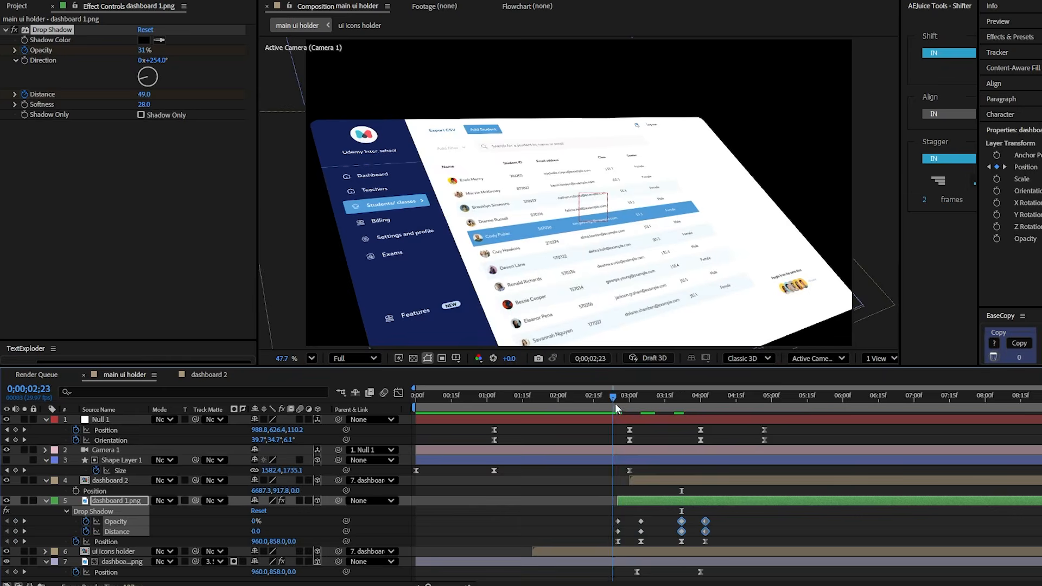
{"action": "left_click_drag", "start_coordinate": [614, 403], "coordinate": [684, 445]}
{"action": "left_click_drag", "start_coordinate": [726, 514], "coordinate": [607, 532]}
{"action": "key", "text": "F9"}
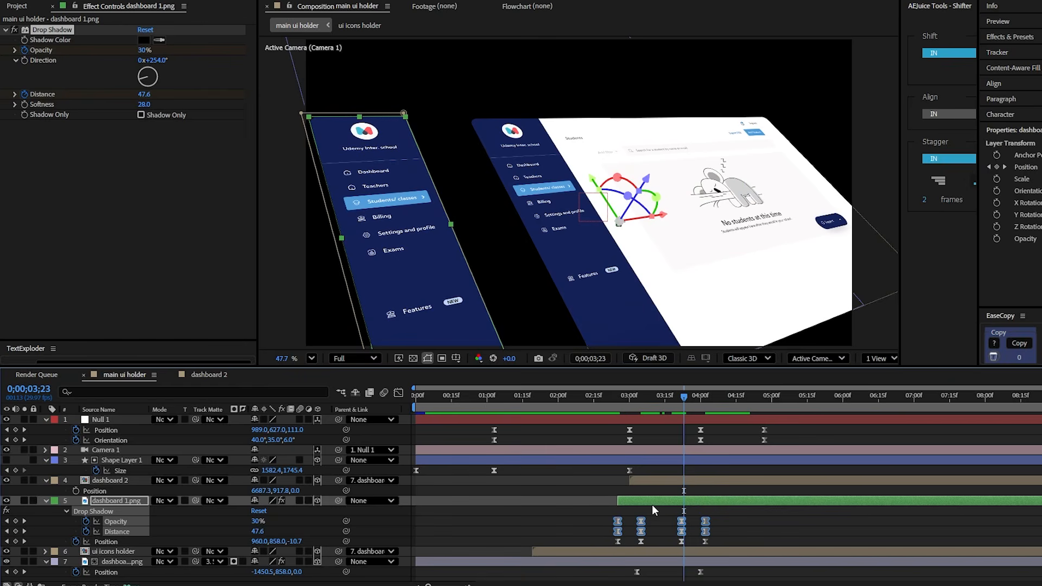
{"action": "left_click", "coordinate": [574, 520]}
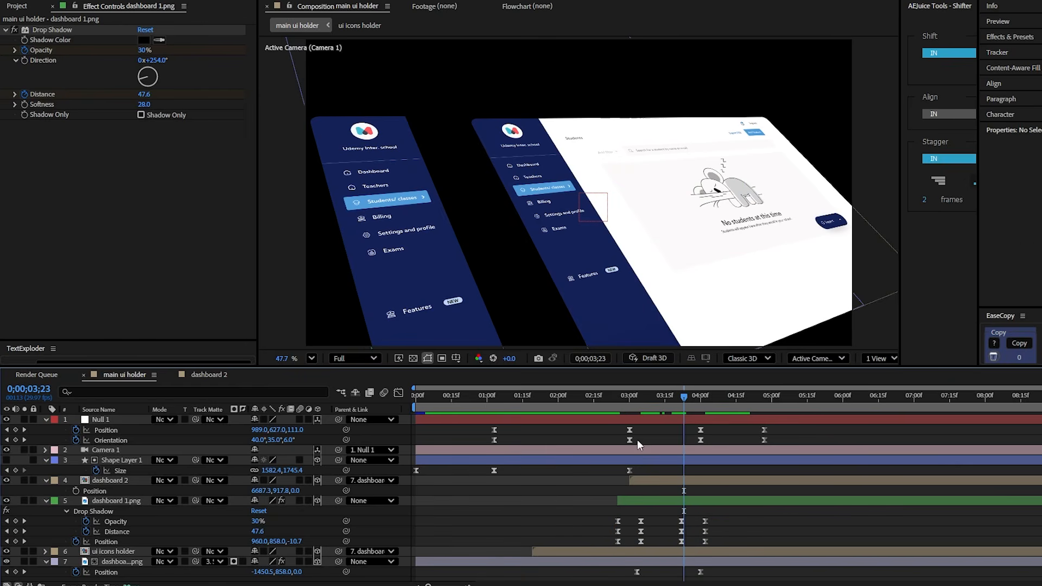
Trim the end of the sidebar dashboard 1.png layer (layer 5) to 0;00;04;02 and preview the transition
{"action": "left_click_drag", "start_coordinate": [609, 396], "coordinate": [705, 405]}
{"action": "left_click", "coordinate": [701, 500]}
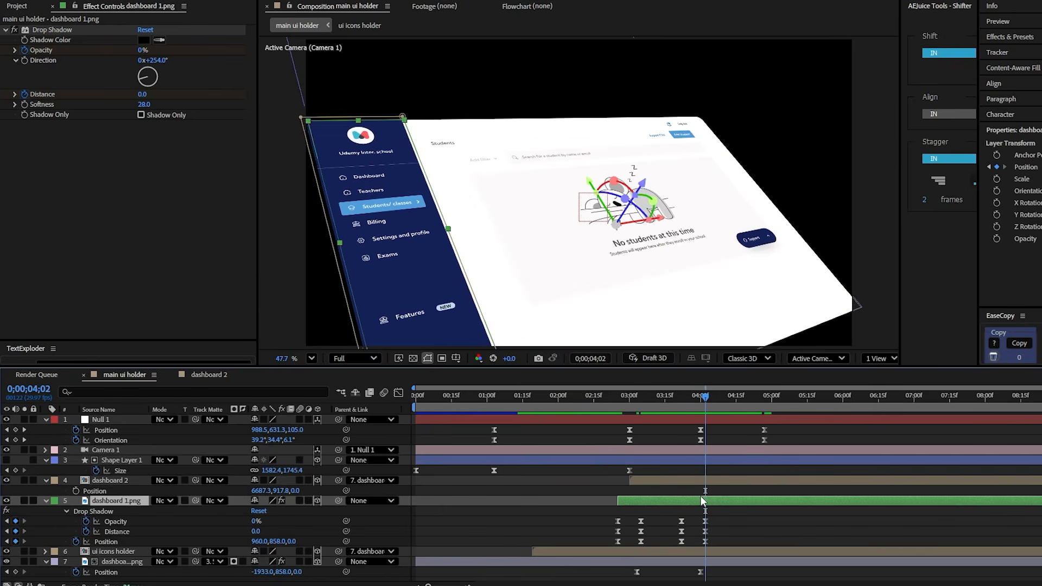
{"action": "key", "text": "alt+bracketright"}
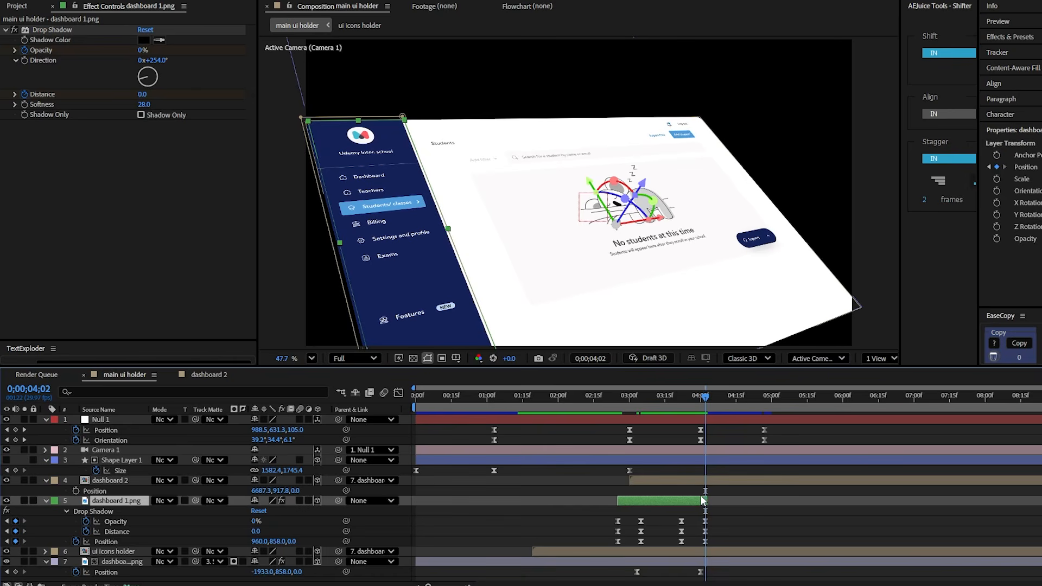
{"action": "left_click", "coordinate": [682, 487]}
{"action": "left_click_drag", "start_coordinate": [673, 389], "coordinate": [700, 404]}
{"action": "key", "text": "space"}
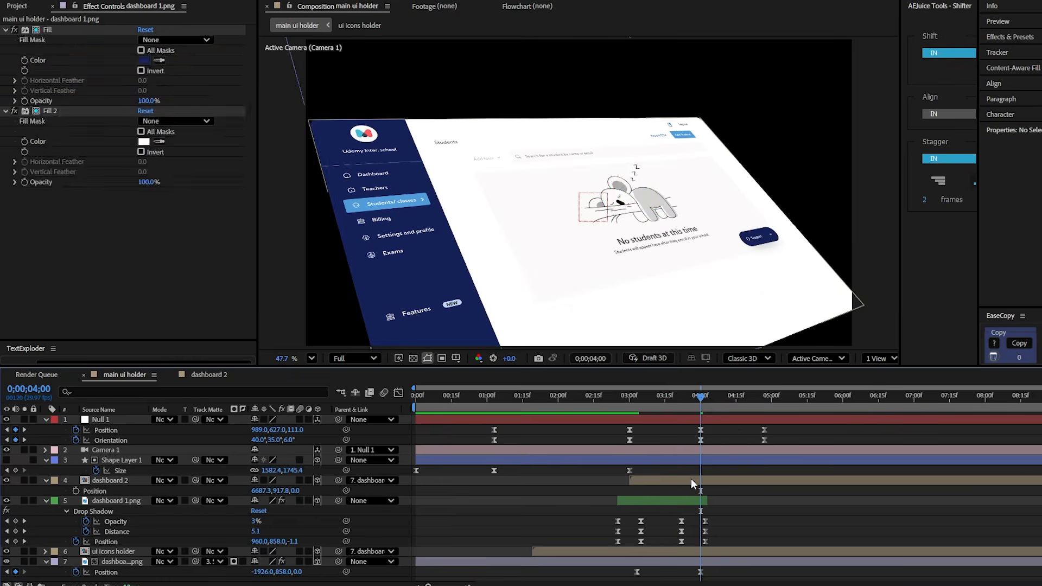
Open the dashboard 2 precomp, duplicate dashboard 2.png, and mask the copy with a rectangle around the filter and search text
{"action": "left_click", "coordinate": [691, 479]}
{"action": "double_click", "coordinate": [691, 479]}
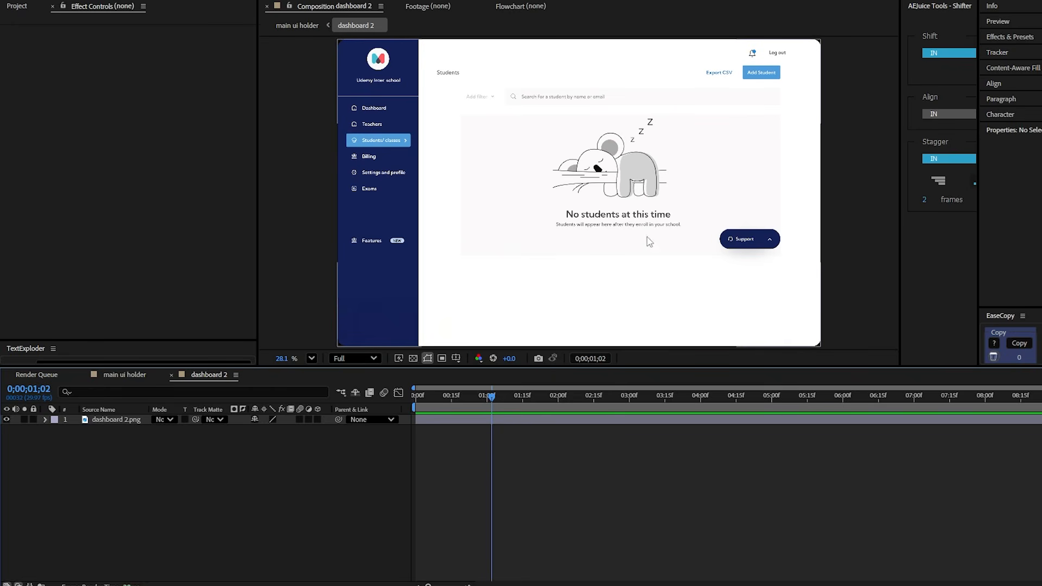
{"action": "left_click", "coordinate": [496, 422]}
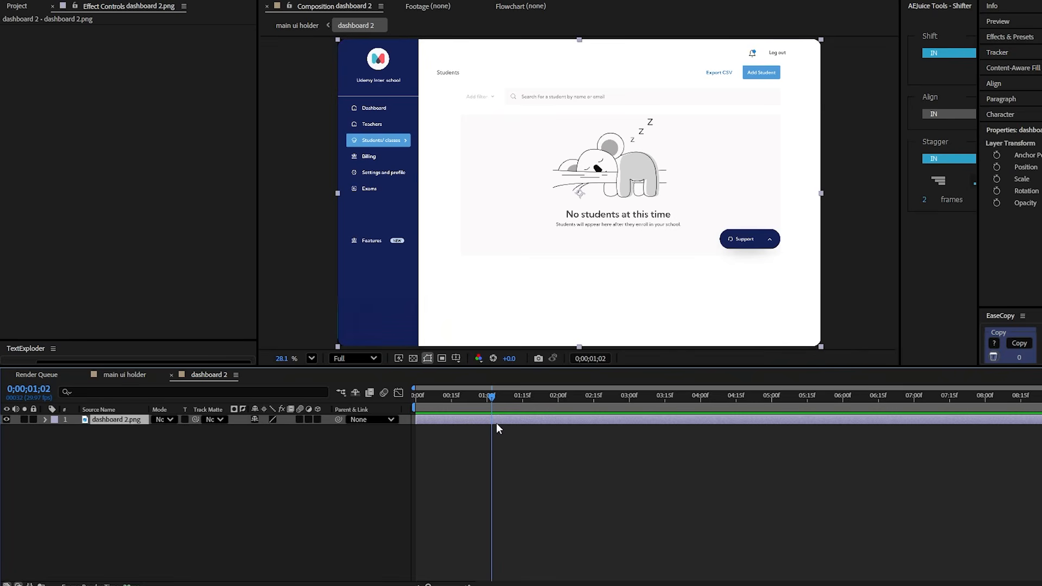
{"action": "key", "text": "ctrl+d"}
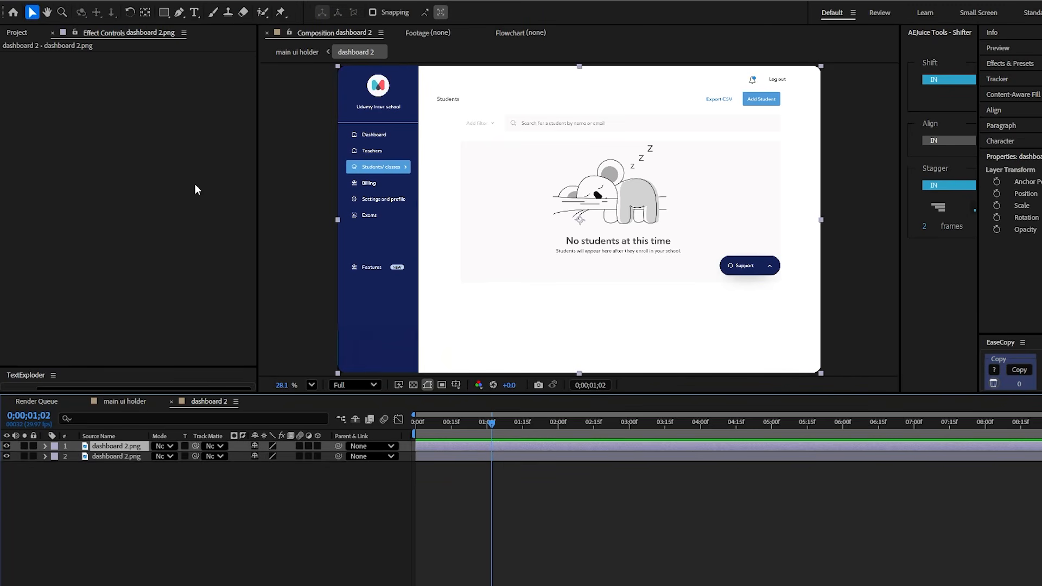
{"action": "left_click", "coordinate": [164, 12]}
{"action": "left_click_drag", "start_coordinate": [461, 113], "coordinate": [626, 134]}
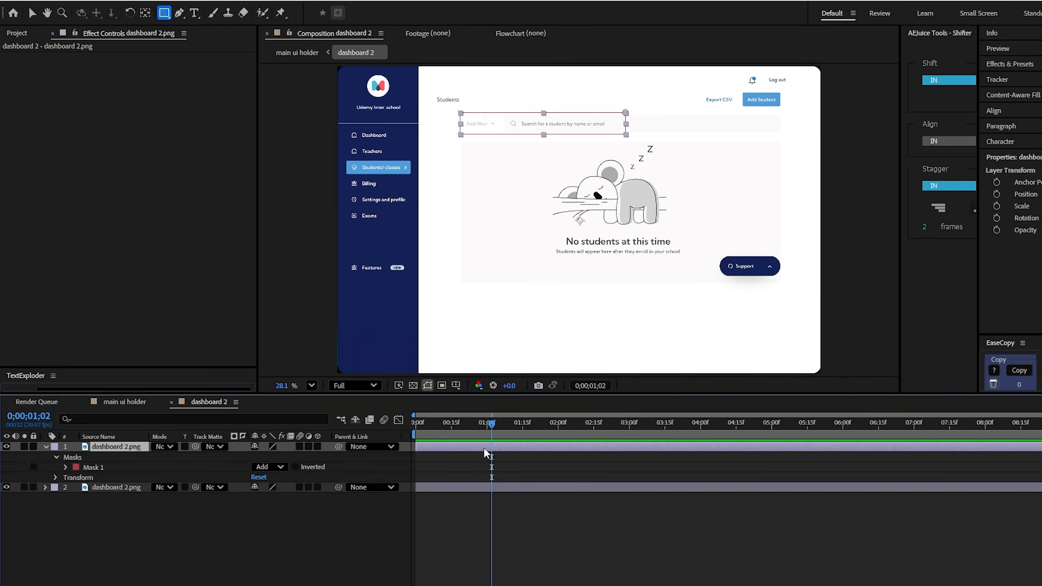
Mask the koala illustration and its caption on another duplicate of the layer, and create further copies for the remaining UI elements
{"action": "key", "text": "ctrl+d"}
{"action": "left_click", "coordinate": [106, 459]}
{"action": "key", "text": "Delete"}
{"action": "left_click_drag", "start_coordinate": [526, 130], "coordinate": [698, 269]}
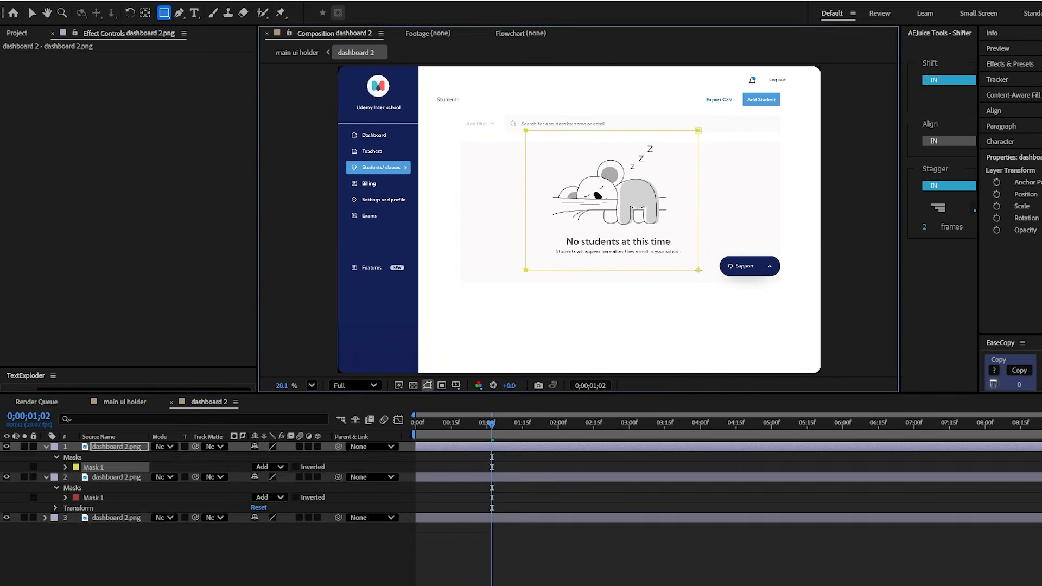
{"action": "left_click", "coordinate": [471, 447]}
{"action": "key", "text": "ctrl+d"}
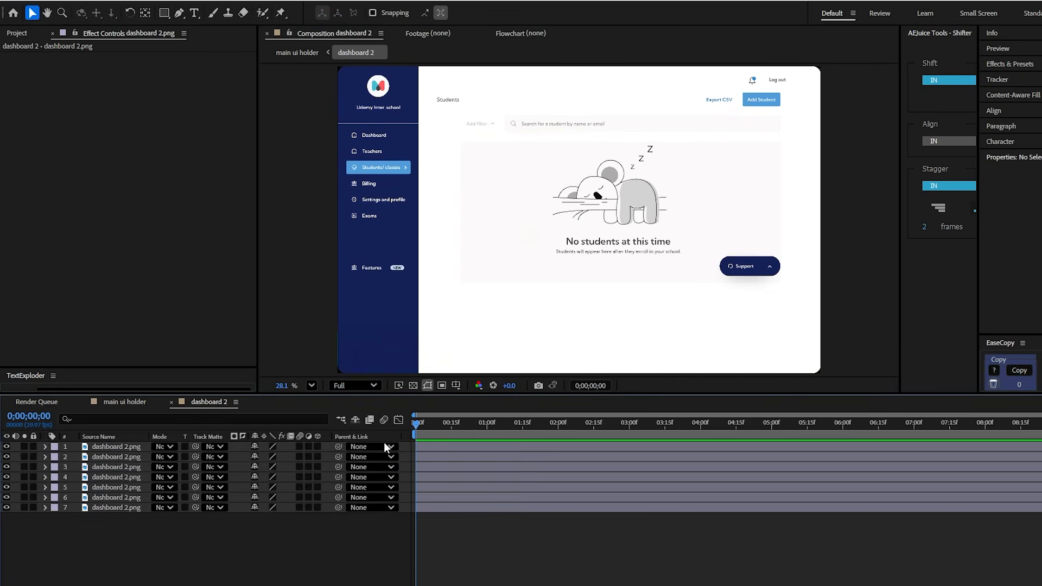
Copy the Transform effect from the Billing layer in ui icons holder onto the six masked layers in dashboard 2
{"action": "left_click", "coordinate": [118, 402]}
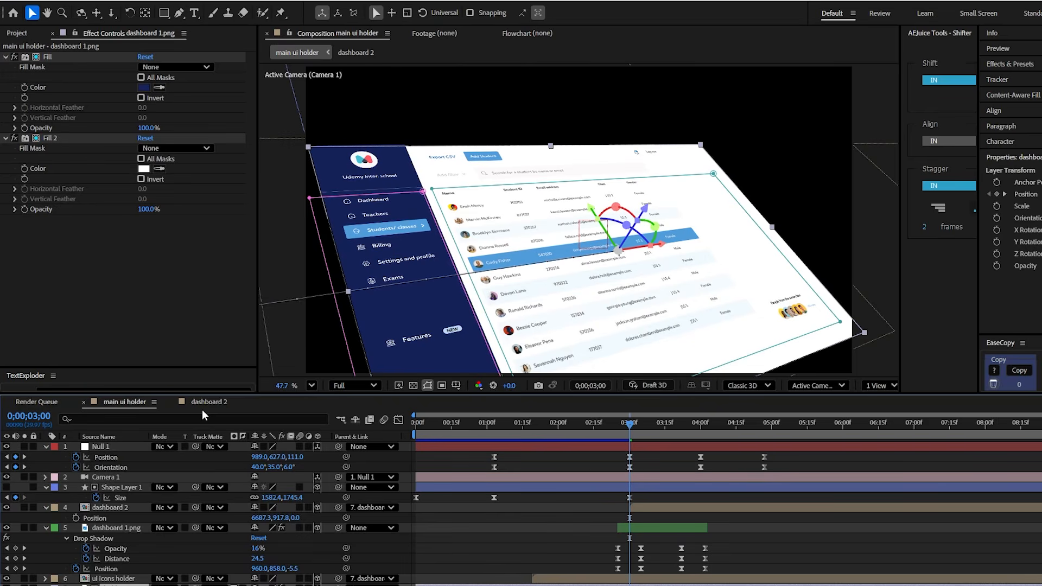
{"action": "double_click", "coordinate": [562, 579]}
{"action": "left_click", "coordinate": [480, 477]}
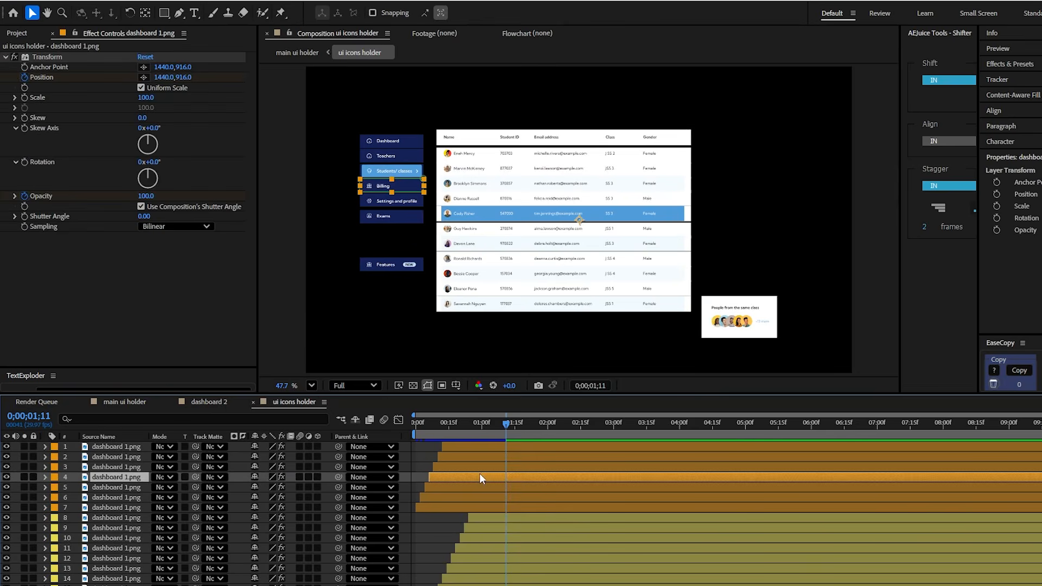
{"action": "left_click", "coordinate": [37, 58]}
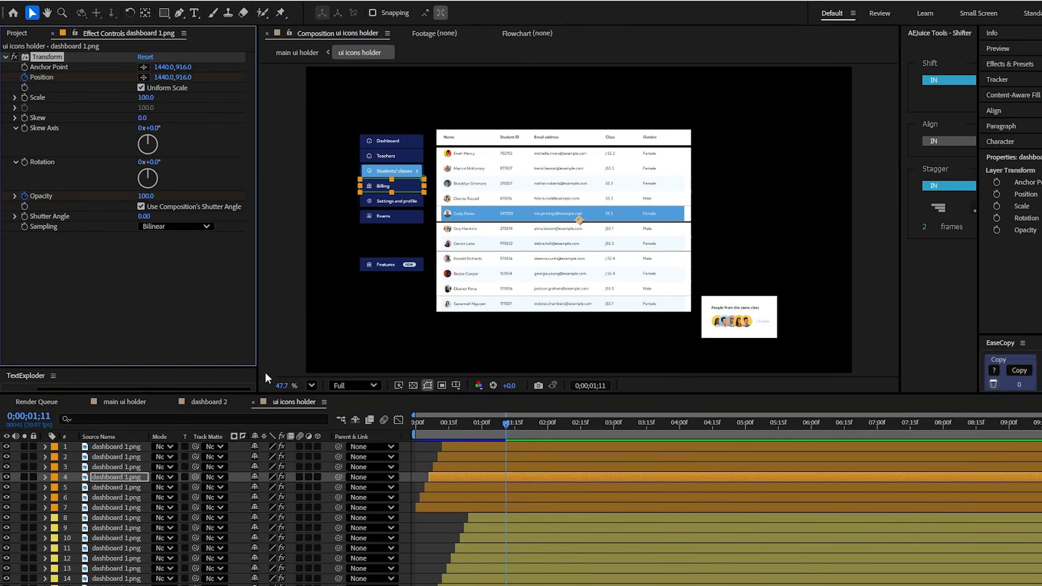
{"action": "left_click", "coordinate": [209, 402]}
{"action": "left_click", "coordinate": [426, 497]}
{"action": "left_click", "coordinate": [428, 451], "text": "shift"}
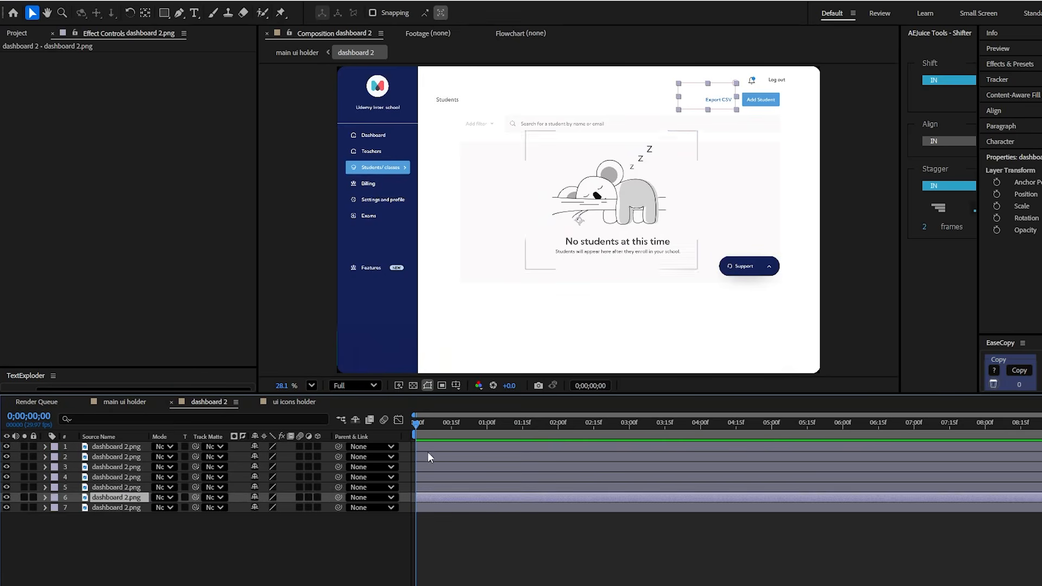
{"action": "key", "text": "ctrl+v"}
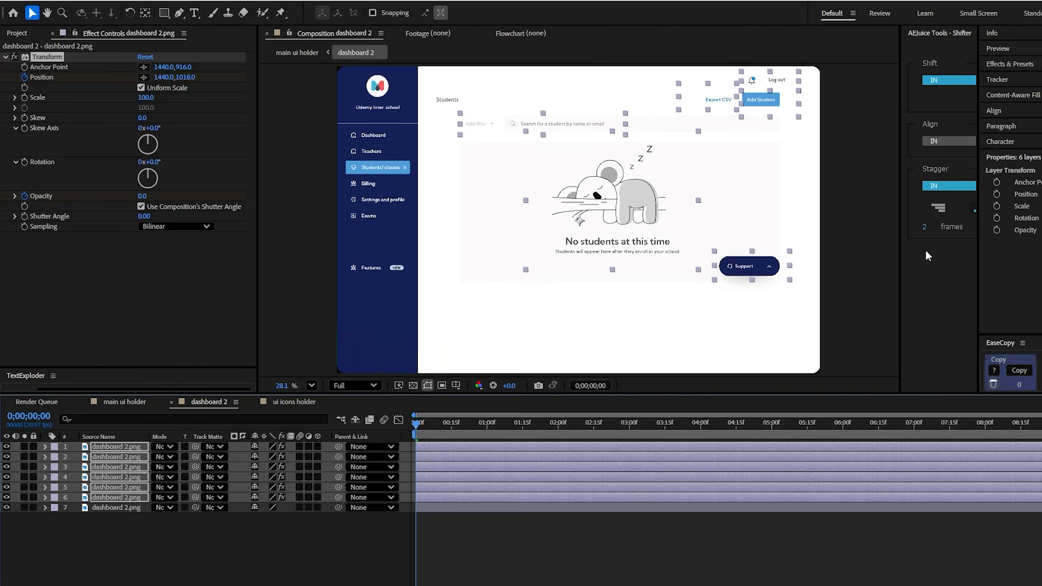
Stagger the six masked layers by 2 frames in ascending order and shift them together to start about one second in
{"action": "left_click_drag", "start_coordinate": [900, 241], "coordinate": [877, 273]}
{"action": "left_click", "coordinate": [952, 229]}
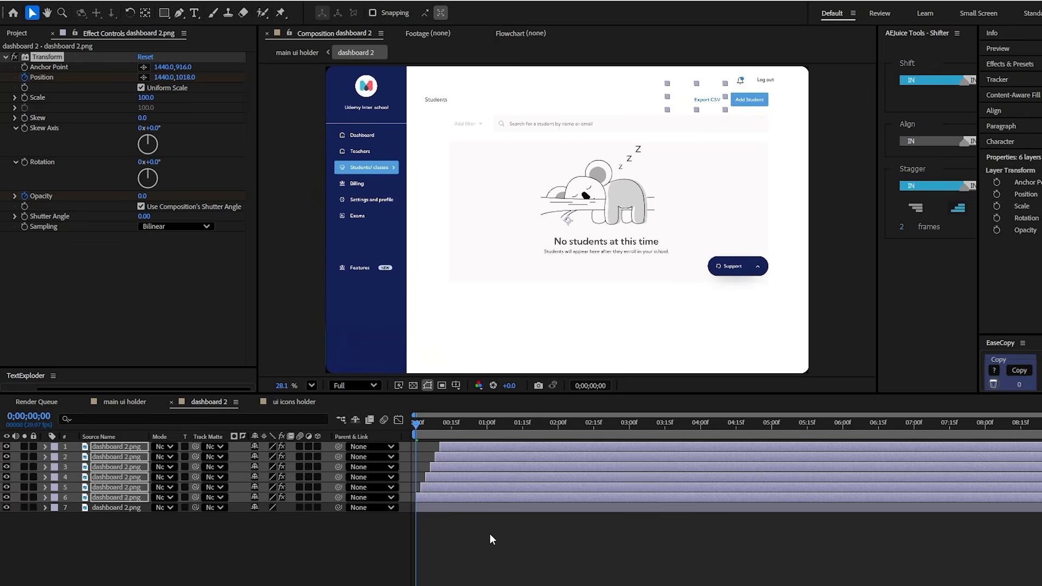
{"action": "left_click", "coordinate": [490, 533]}
{"action": "left_click", "coordinate": [429, 497]}
{"action": "left_click", "coordinate": [460, 454], "text": "shift"}
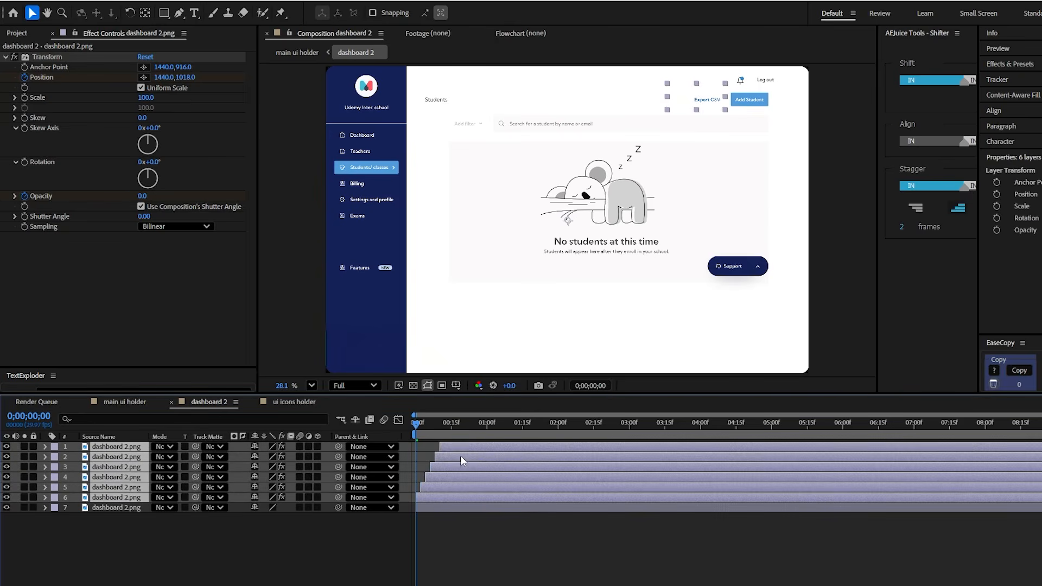
{"action": "left_click_drag", "start_coordinate": [460, 454], "coordinate": [527, 449]}
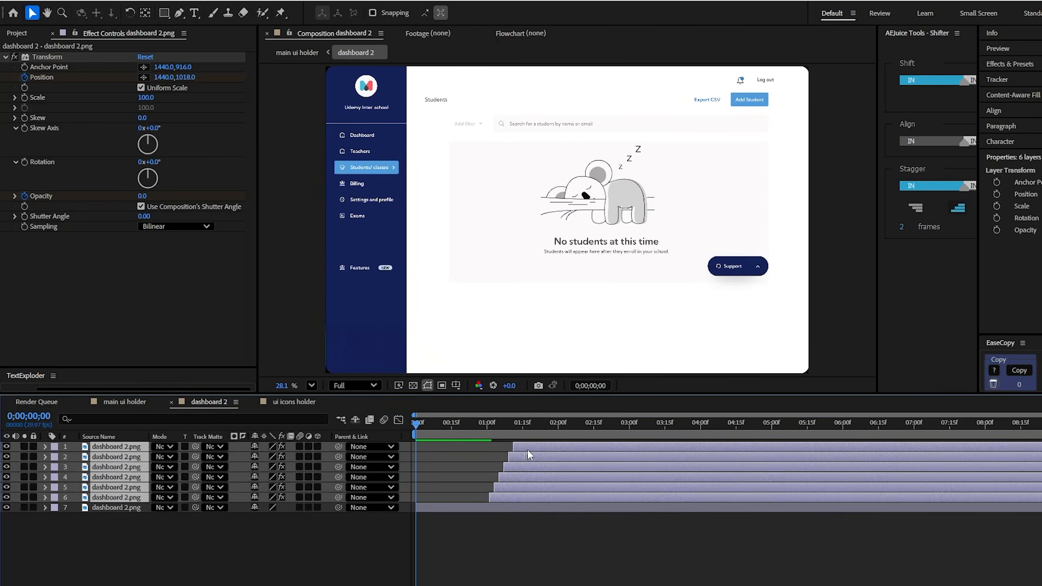
{"action": "left_click", "coordinate": [465, 513]}
Draw a rectangular mask on the base dashboard 2.png layer (layer 7) covering the content area beside the sidebar
{"action": "left_click_drag", "start_coordinate": [419, 429], "coordinate": [446, 434]}
{"action": "left_click", "coordinate": [445, 507]}
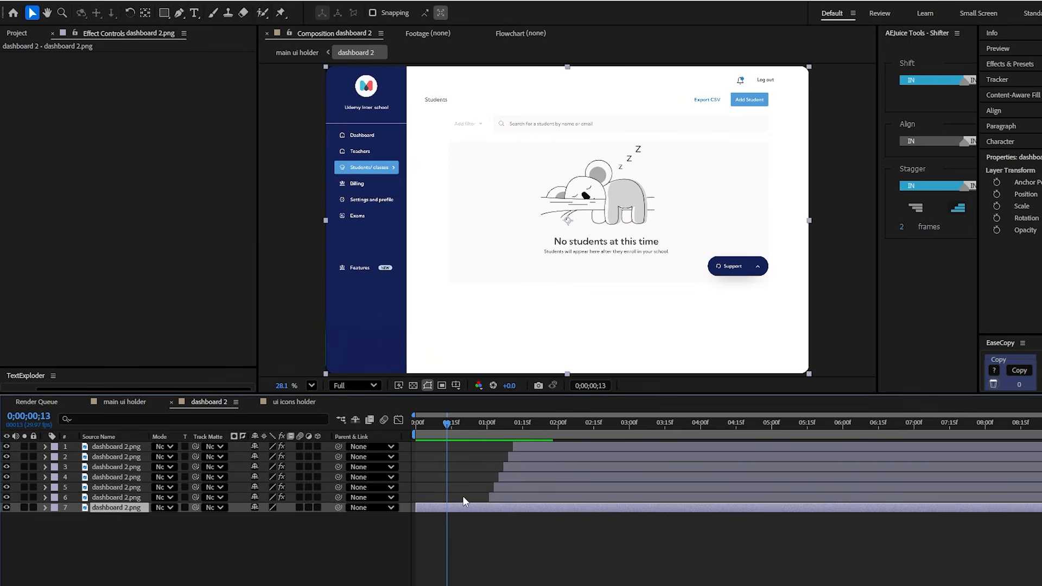
{"action": "left_click", "coordinate": [165, 13]}
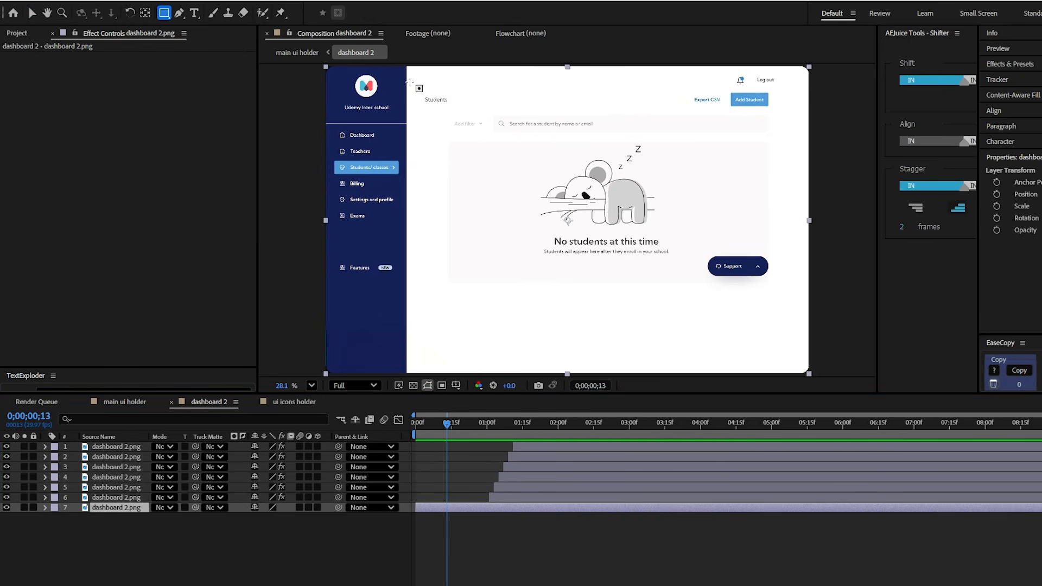
{"action": "mouse_move", "coordinate": [409, 70]}
{"action": "left_mouse_down"}
{"action": "mouse_move", "coordinate": [804, 345]}
{"action": "mouse_move", "coordinate": [792, 335]}
{"action": "left_mouse_up"}
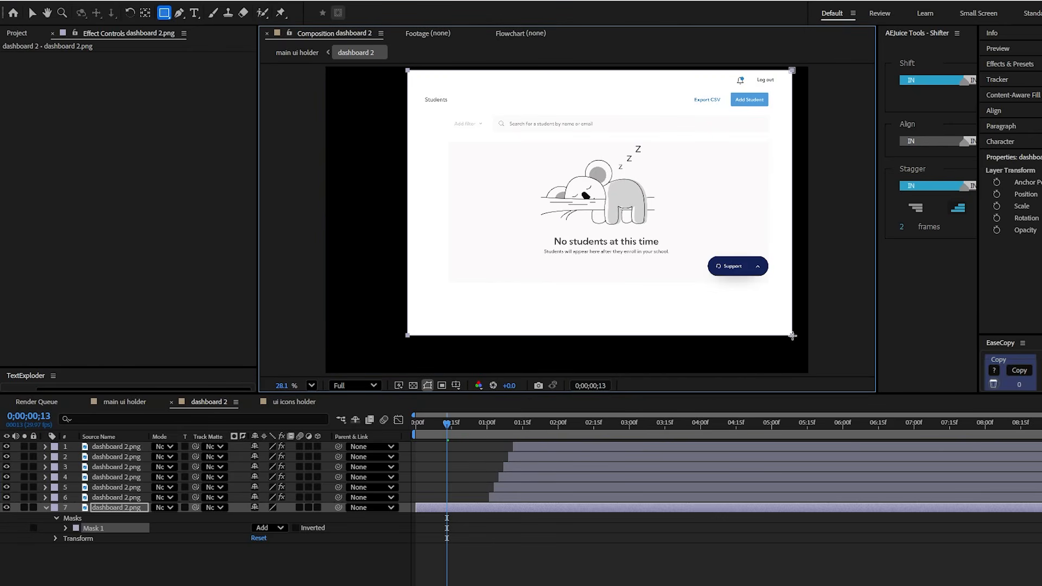
Add a Fill effect to layer 7, limit it to Mask 1, set its color to white, and preview the staggered reveal
{"action": "key", "text": "ctrl+space"}
{"action": "type", "text": "fil"}
{"action": "left_click", "coordinate": [483, 497]}
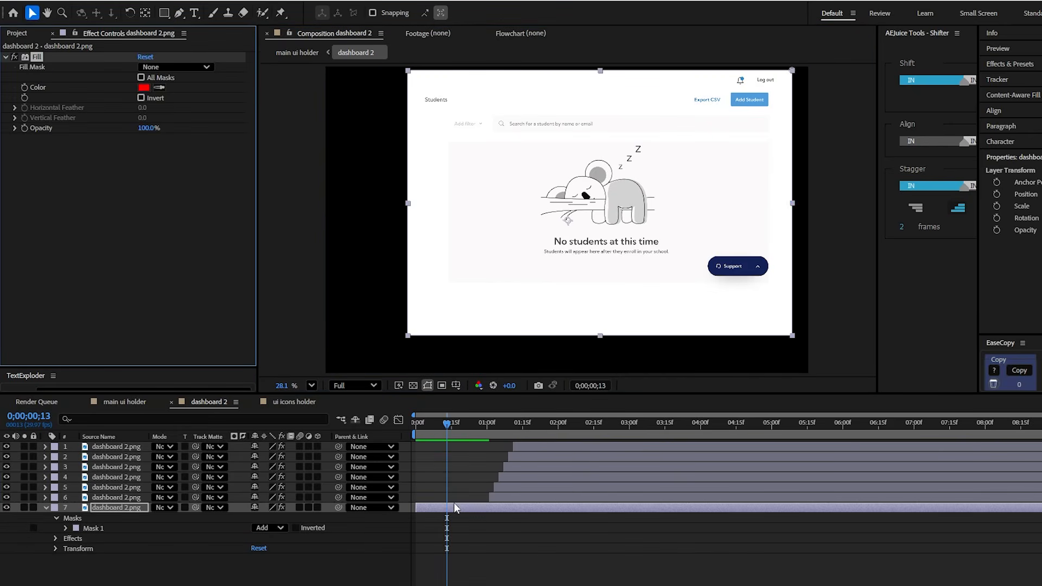
{"action": "left_click", "coordinate": [64, 549]}
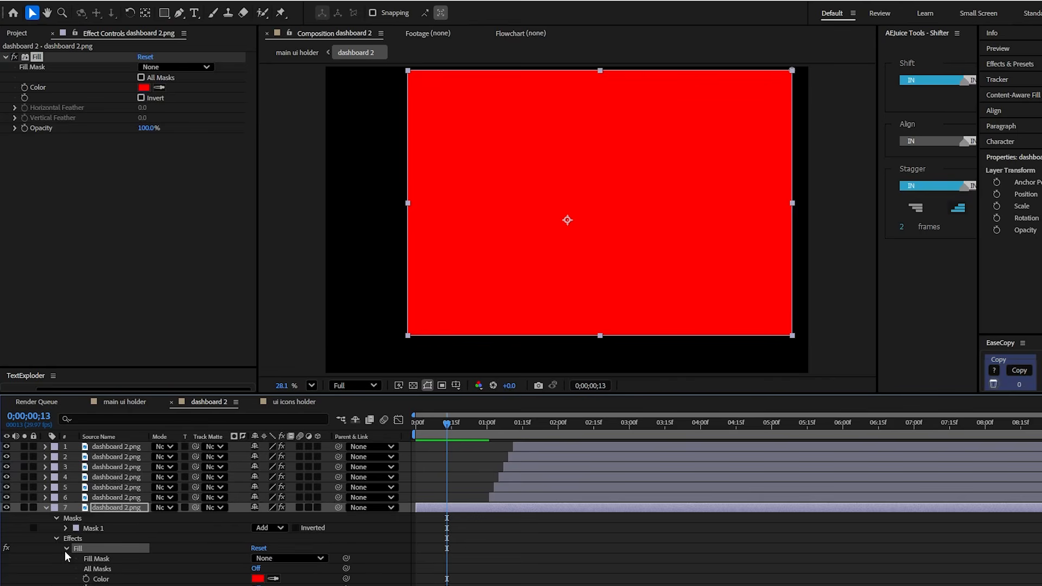
{"action": "left_click", "coordinate": [255, 585]}
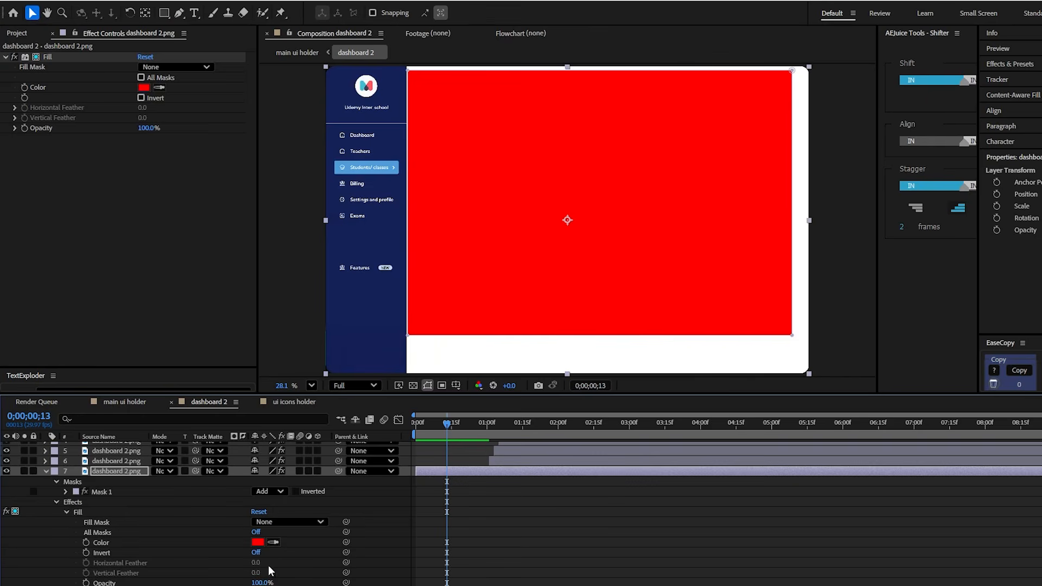
{"action": "left_click", "coordinate": [434, 354]}
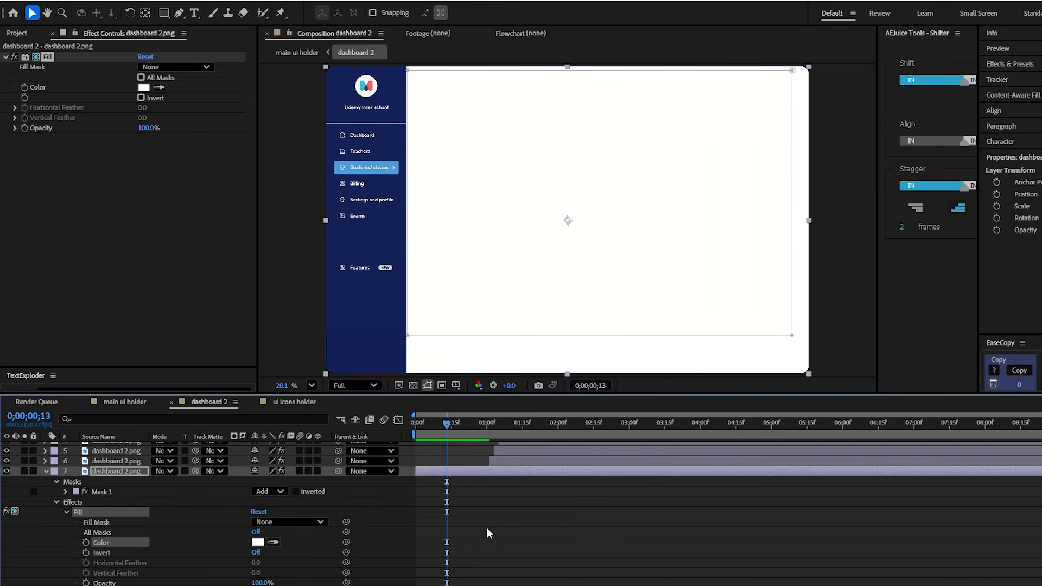
{"action": "left_click", "coordinate": [487, 529]}
{"action": "key", "text": "q"}
{"action": "scroll", "coordinate": [461, 491], "scroll_direction": "up", "scroll_amount": 1}
{"action": "left_click_drag", "start_coordinate": [438, 429], "coordinate": [468, 467]}
{"action": "key", "text": "space"}
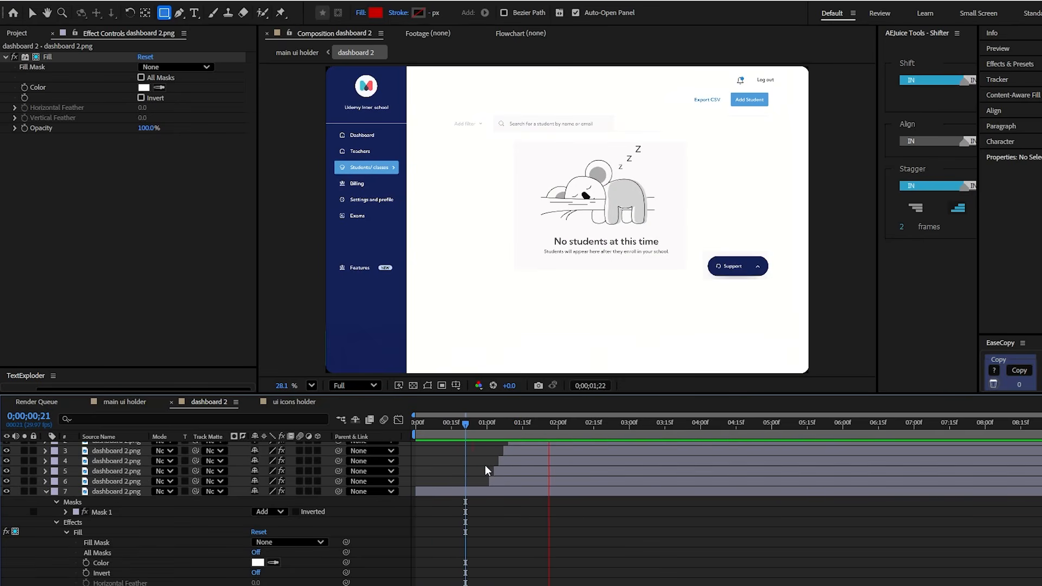
Return to the main ui holder composition and collapse the expanded properties of all layers
{"action": "left_click", "coordinate": [125, 401]}
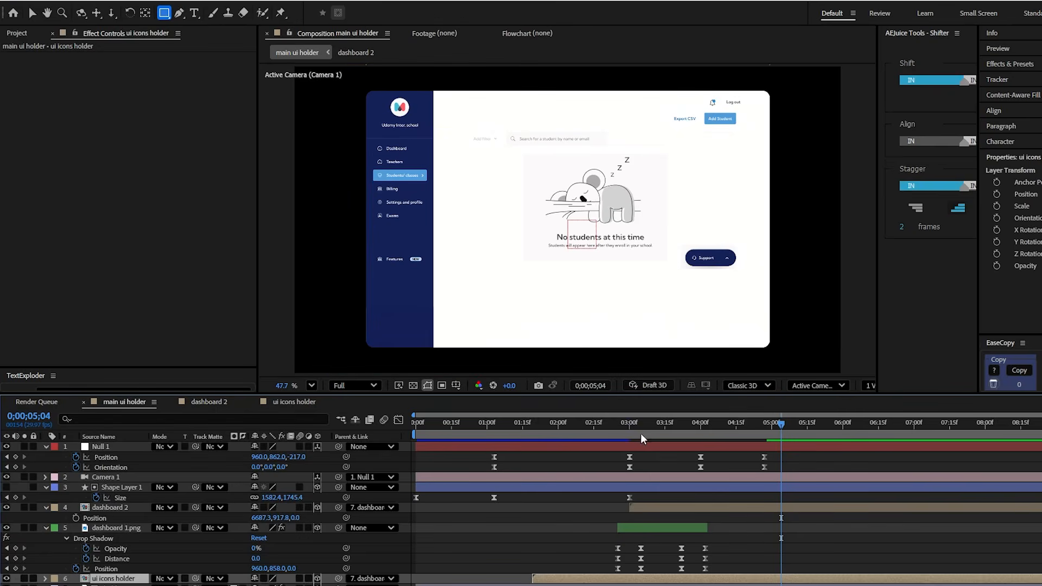
{"action": "left_click_drag", "start_coordinate": [640, 426], "coordinate": [582, 426]}
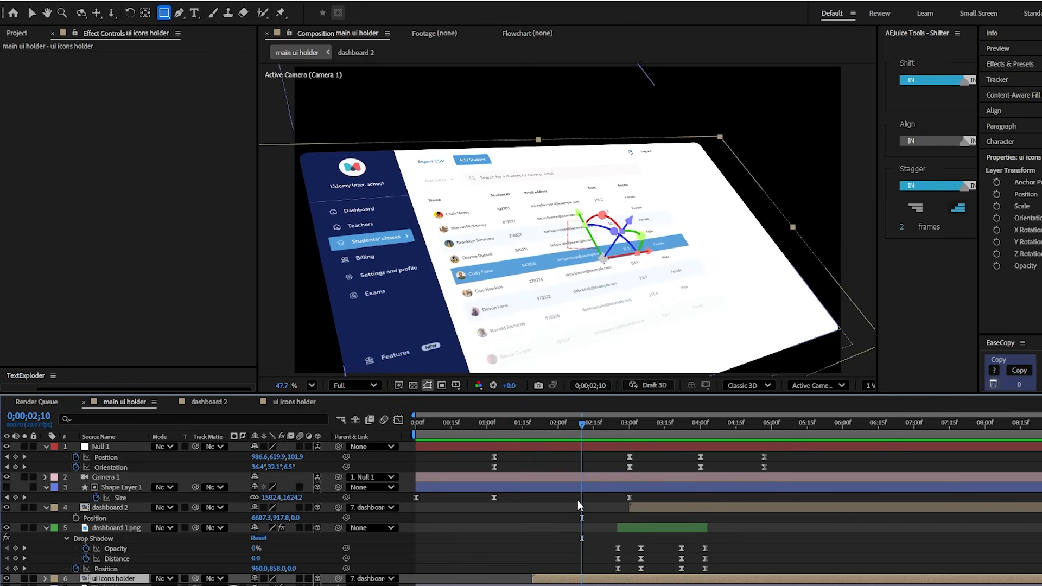
{"action": "key", "text": "ctrl+a"}
{"action": "key", "text": "ctrl+grave"}
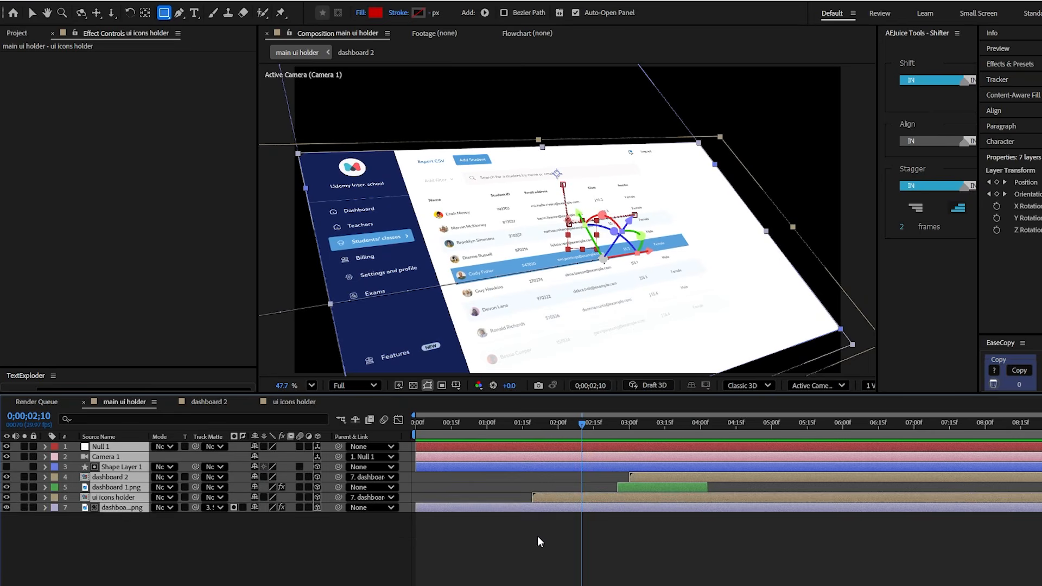
{"action": "left_click", "coordinate": [575, 522]}
Enable motion blur on the ui icons holder layer, the bottom dashboard 1.png layer and the dashboard 2 layer
{"action": "left_click", "coordinate": [605, 497]}
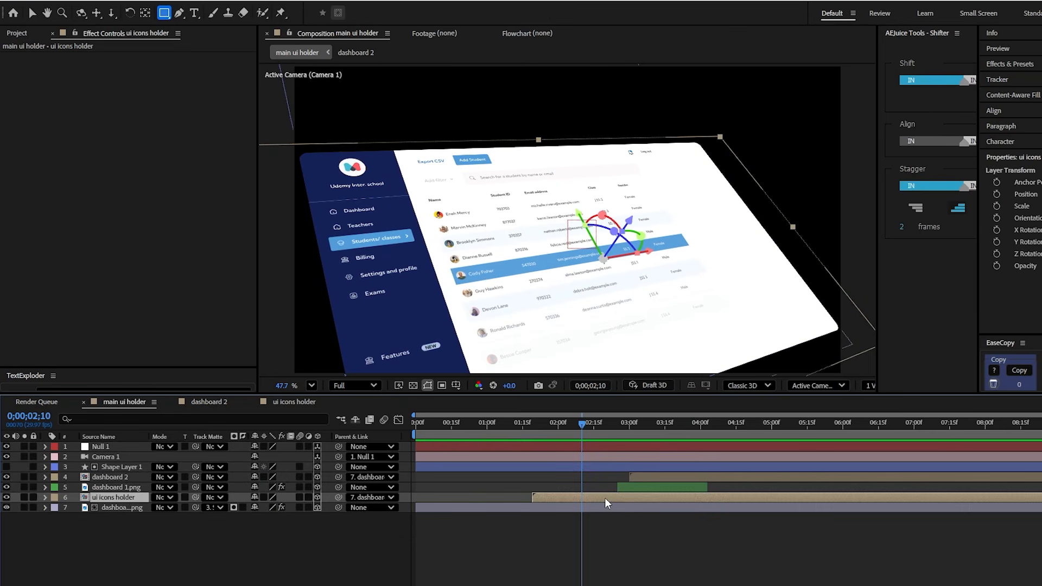
{"action": "left_click", "coordinate": [299, 497]}
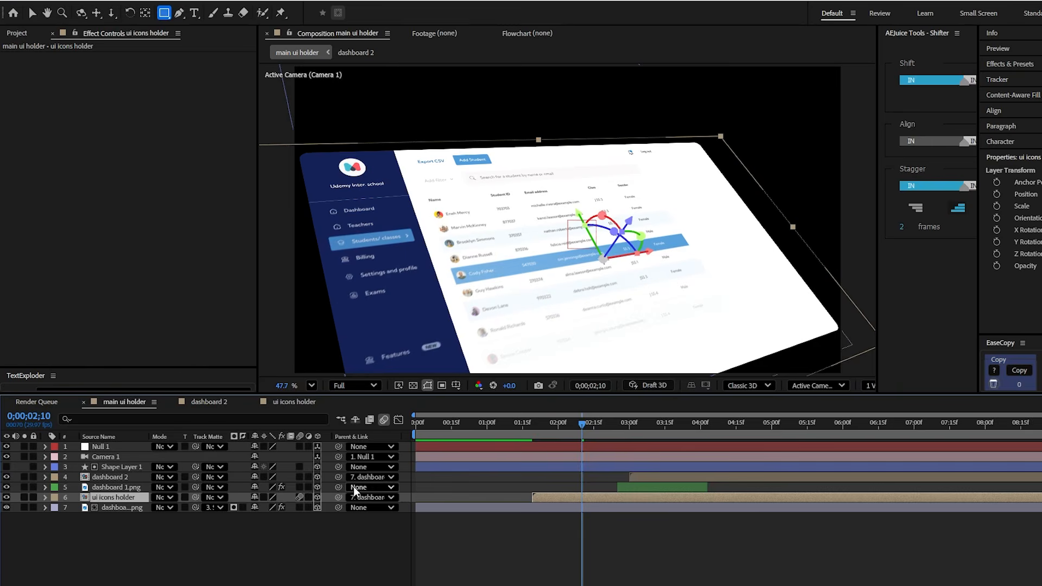
{"action": "left_click_drag", "start_coordinate": [519, 429], "coordinate": [626, 427]}
{"action": "left_click", "coordinate": [449, 507]}
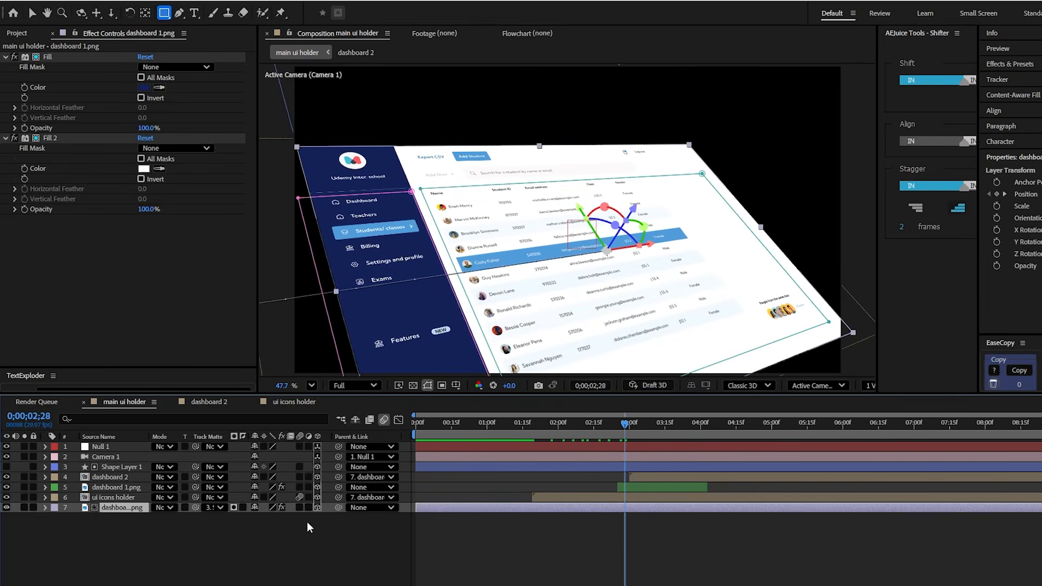
{"action": "left_click", "coordinate": [299, 508]}
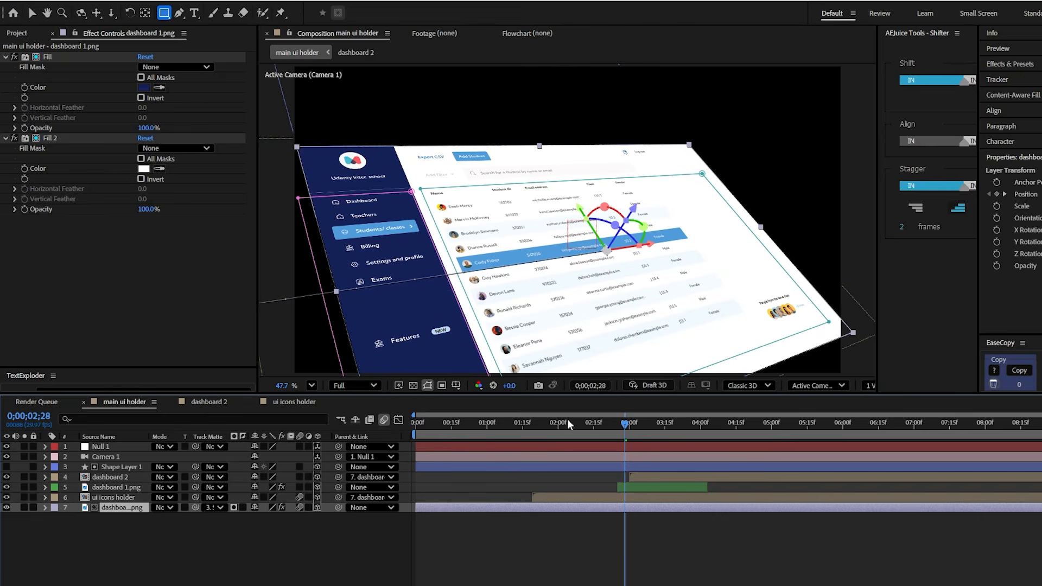
{"action": "left_click_drag", "start_coordinate": [545, 425], "coordinate": [688, 423]}
{"action": "left_click", "coordinate": [651, 477]}
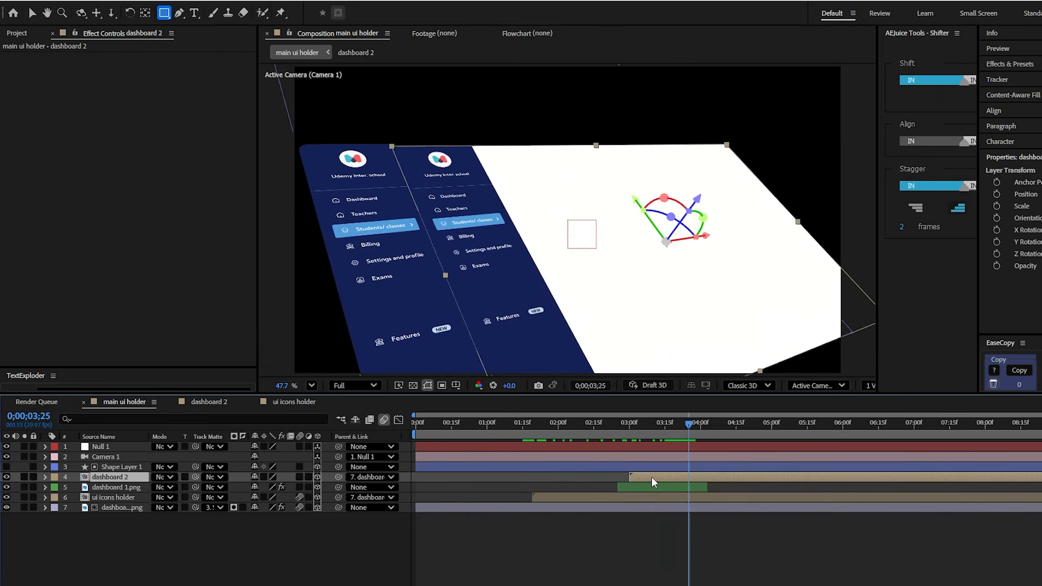
{"action": "left_click", "coordinate": [299, 477]}
Apply Fast Box Blur to the ui icons holder layer and keyframe its Blur Radius at 0 at 0;00;03;03
{"action": "left_click_drag", "start_coordinate": [619, 434], "coordinate": [638, 454]}
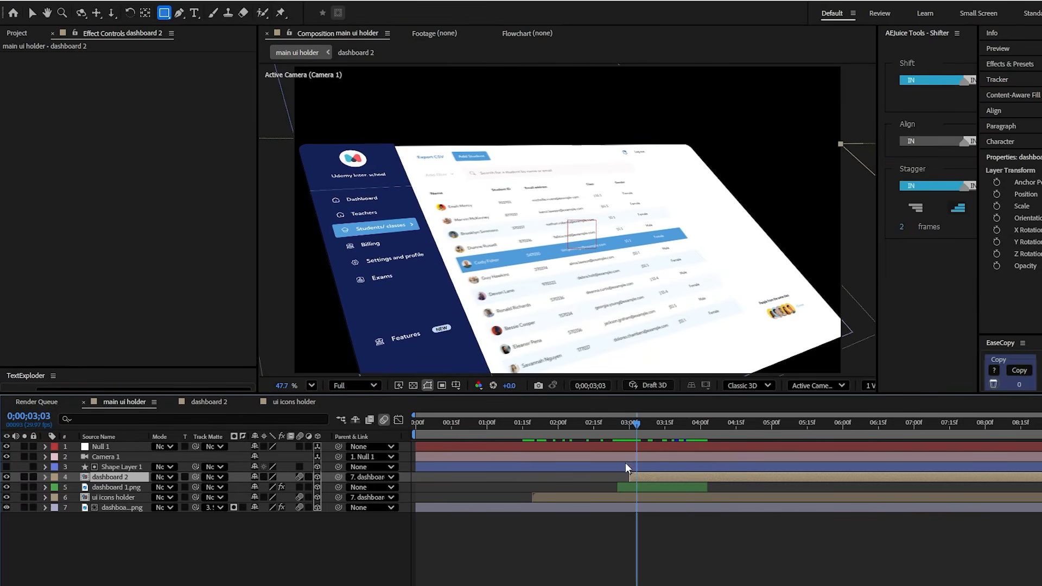
{"action": "left_click", "coordinate": [639, 498]}
{"action": "key", "text": "ctrl+space"}
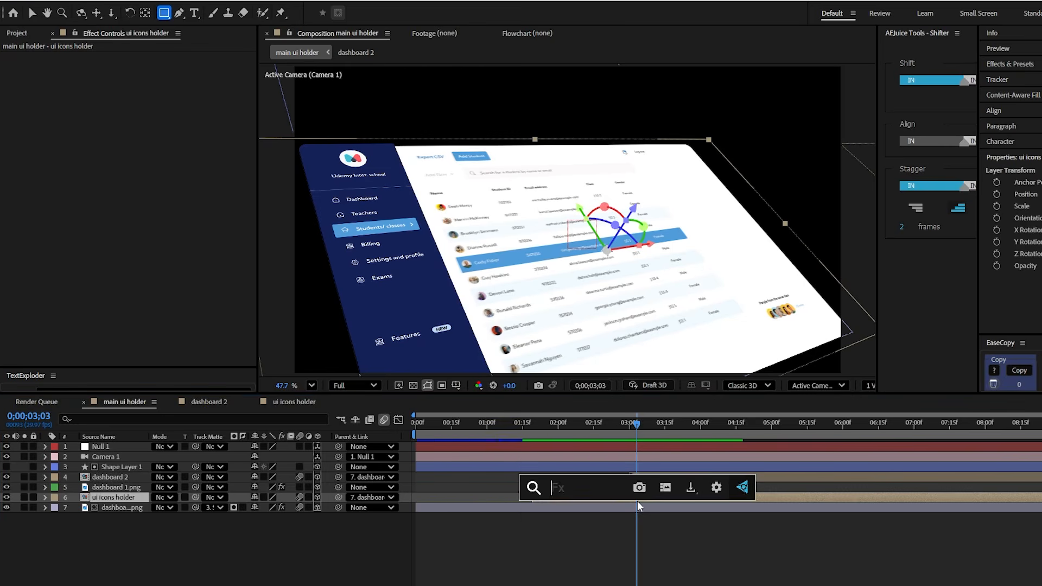
{"action": "type", "text": "fa"}
{"action": "left_click", "coordinate": [604, 507]}
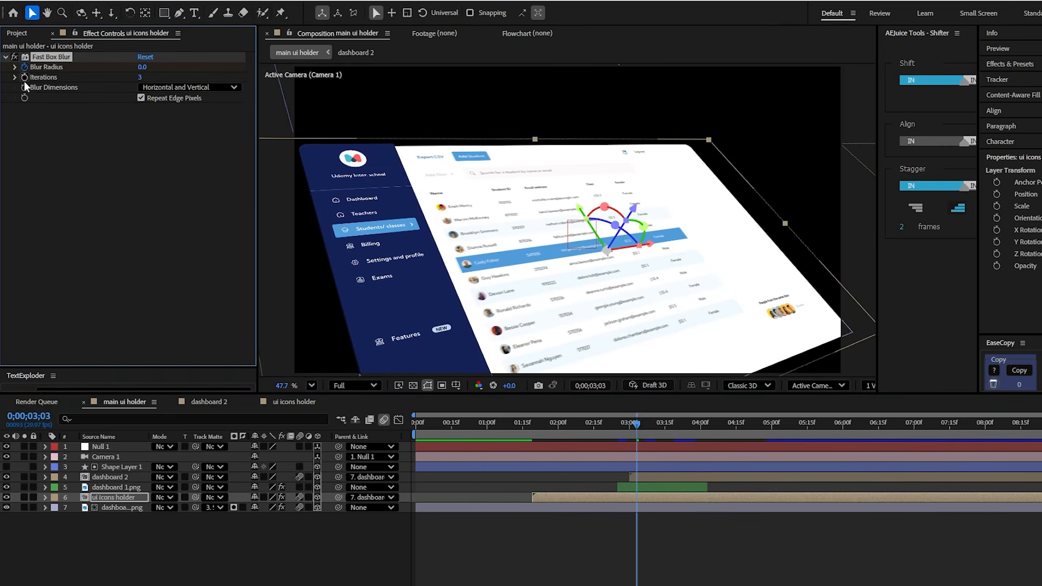
{"action": "key", "text": "u"}
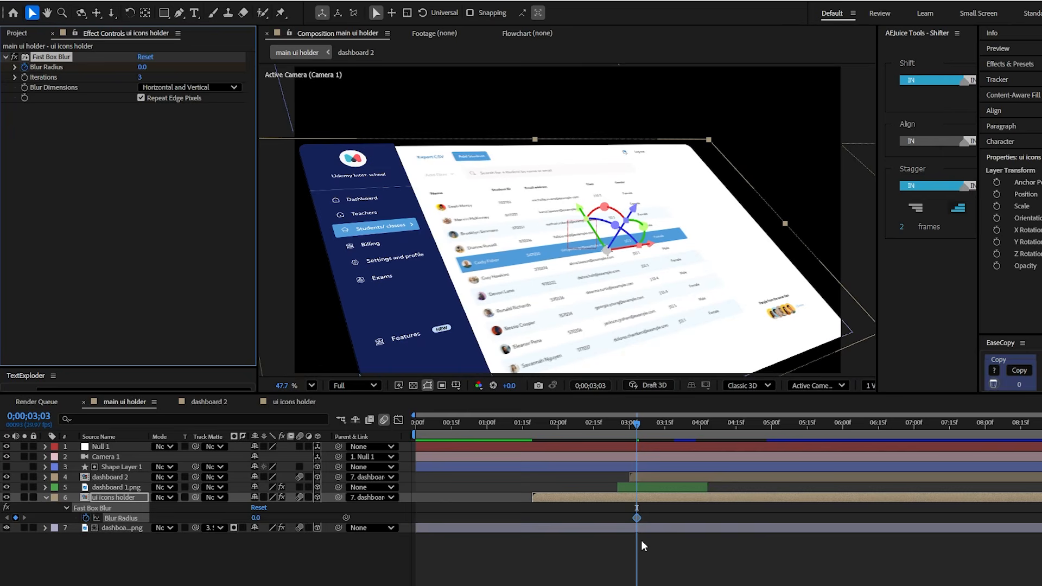
Keyframe the ui icons holder's Blur Radius at 8 at 0;00;03;09
{"action": "left_click", "coordinate": [637, 428]}
{"action": "left_click_drag", "start_coordinate": [637, 428], "coordinate": [650, 428]}
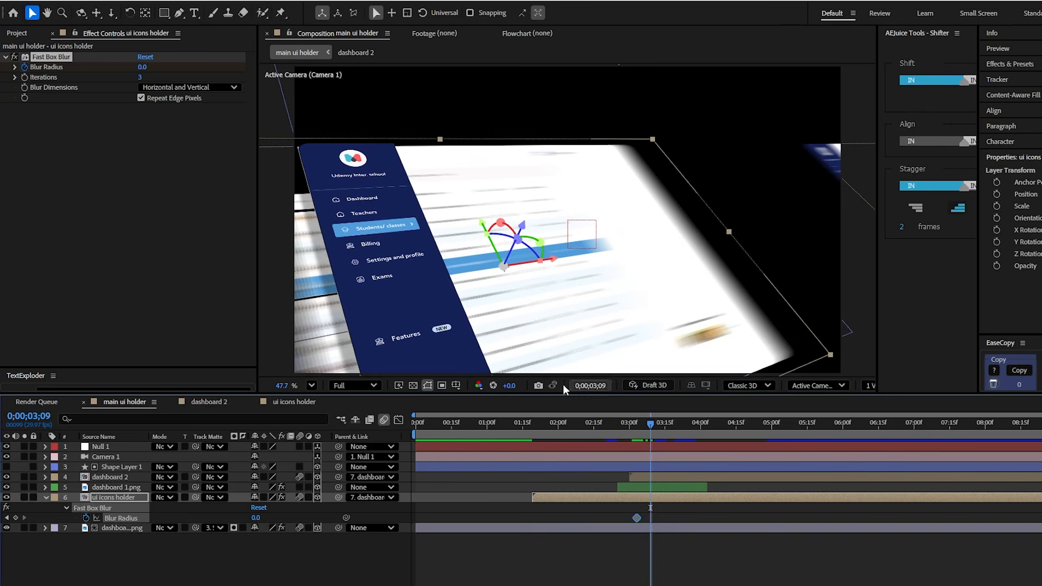
{"action": "left_click", "coordinate": [143, 66]}
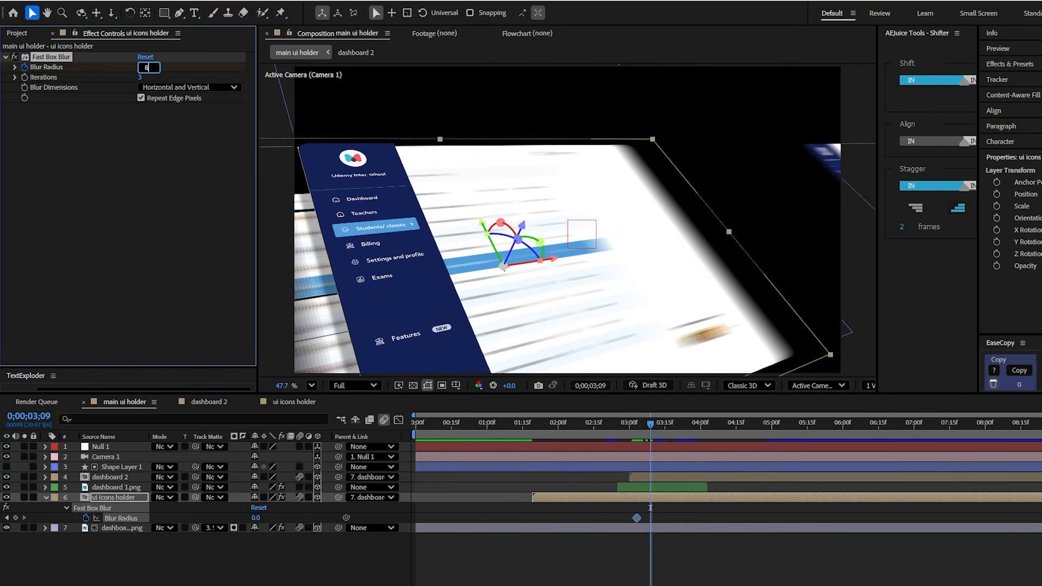
{"action": "key", "text": "Return"}
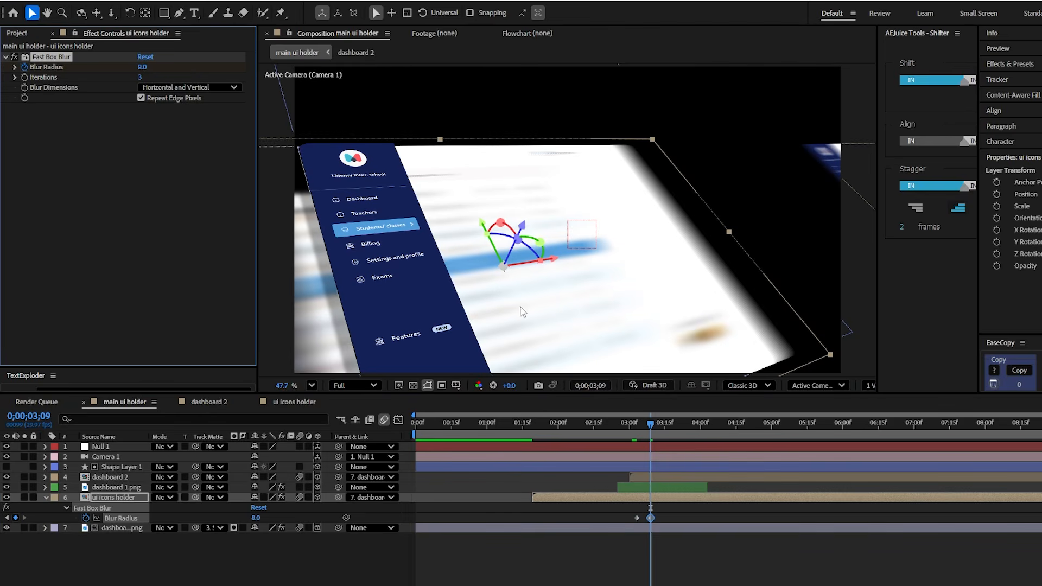
Copy the Blur Radius keyframes from ui icons holder onto dashboard 2 at 0;00;03;29 and time-reverse them
{"action": "left_click_drag", "start_coordinate": [643, 429], "coordinate": [697, 425]}
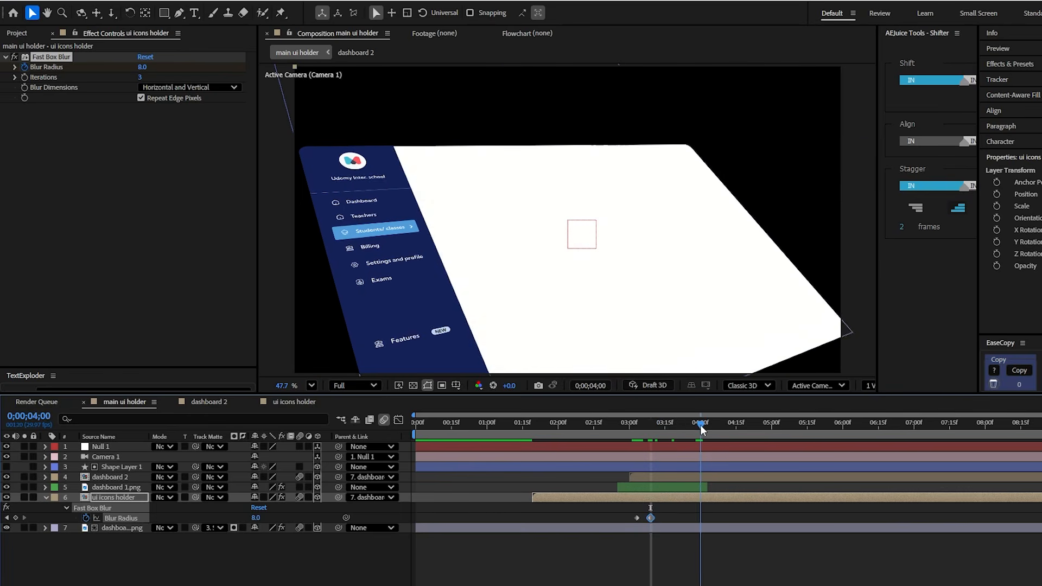
{"action": "left_click_drag", "start_coordinate": [668, 506], "coordinate": [607, 525]}
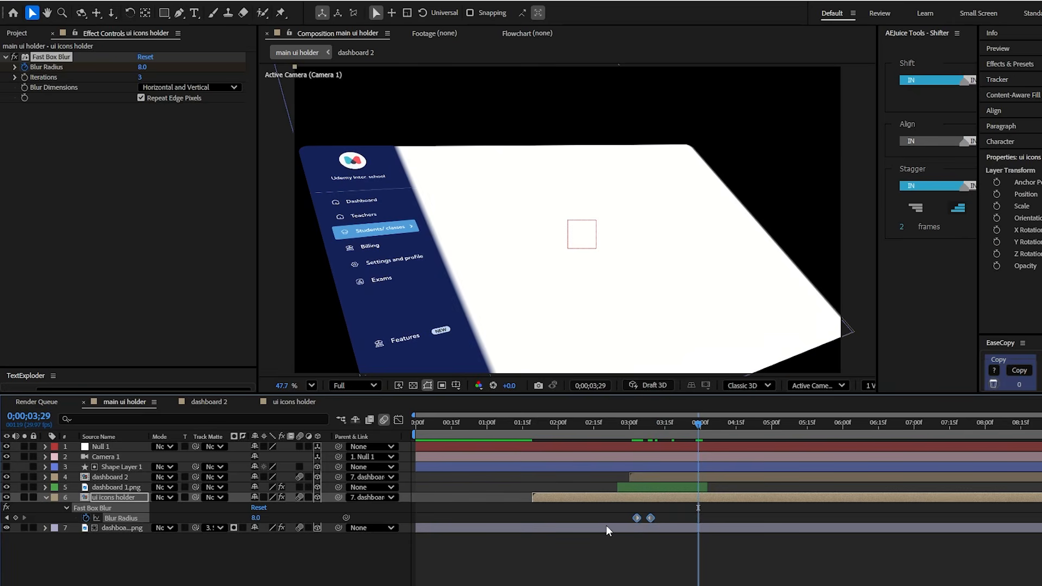
{"action": "left_click", "coordinate": [673, 478]}
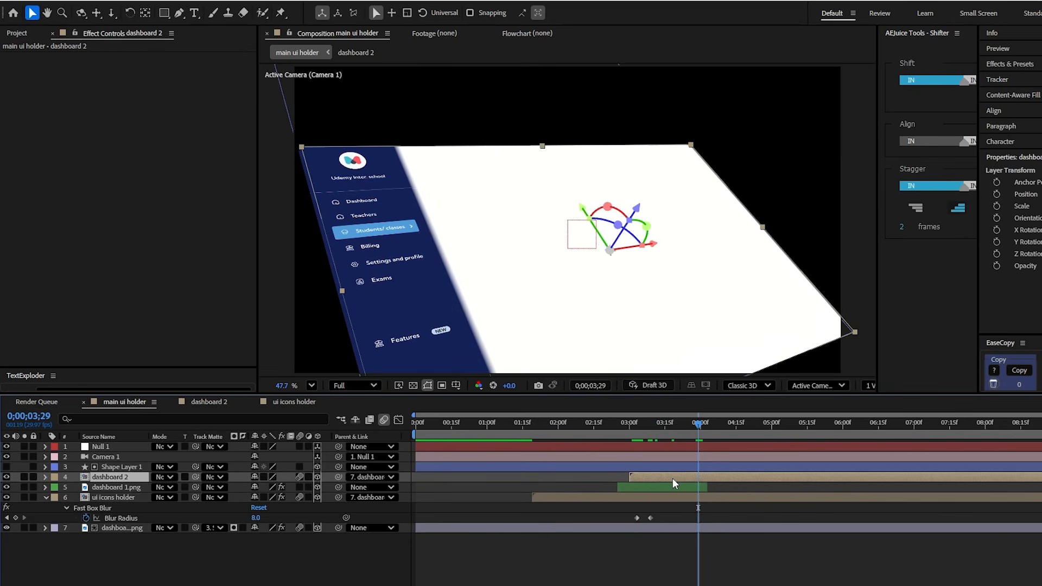
{"action": "key", "text": "ctrl+v"}
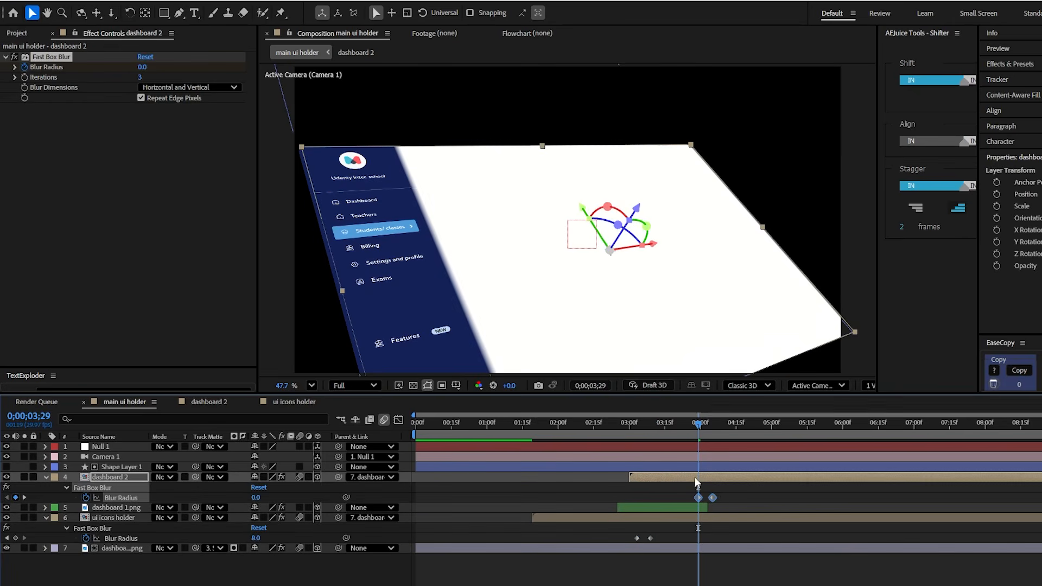
{"action": "right_click", "coordinate": [714, 500]}
{"action": "mouse_move", "coordinate": [767, 485]}
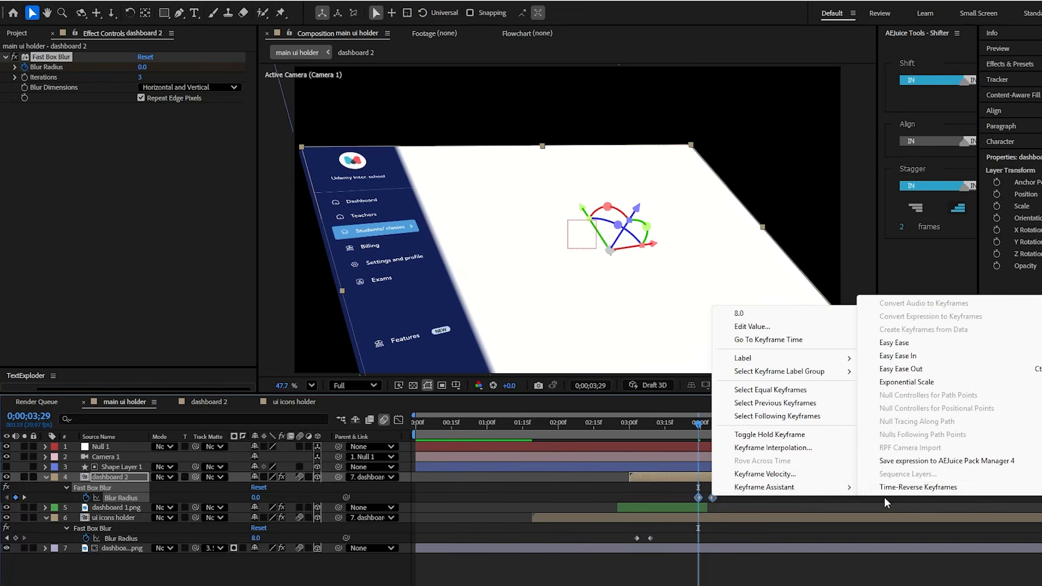
{"action": "left_click", "coordinate": [917, 485]}
End the work area at 0;00;04;29 and scrub through the start of the animation
{"action": "left_click_drag", "start_coordinate": [695, 434], "coordinate": [770, 430]}
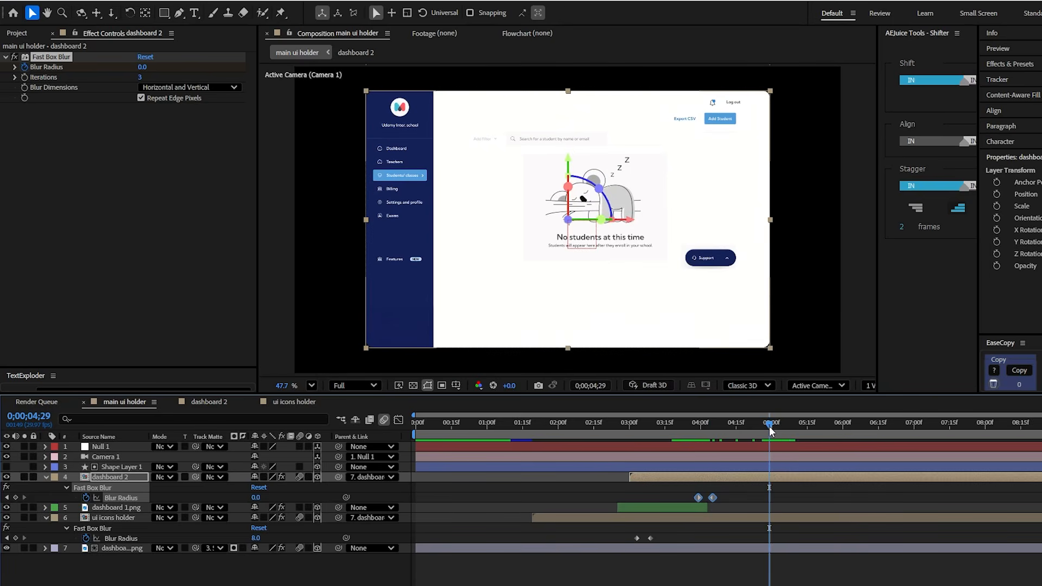
{"action": "left_click", "coordinate": [555, 584]}
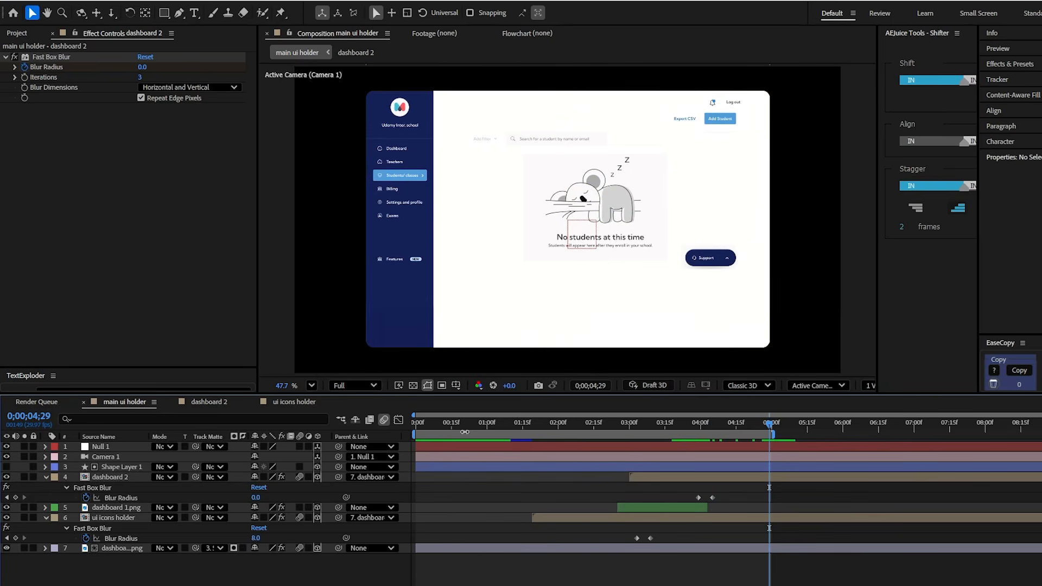
{"action": "left_click_drag", "start_coordinate": [465, 432], "coordinate": [448, 556]}
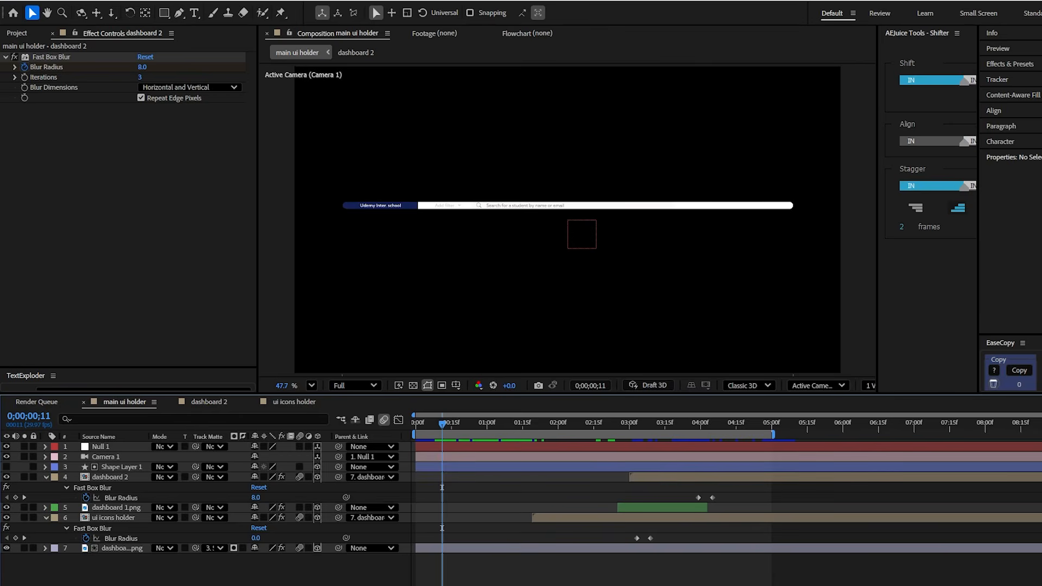
Create a solid named "background grid" and place it at the very bottom of the layer stack
{"action": "right_click", "coordinate": [342, 567]}
{"action": "mouse_move", "coordinate": [380, 437]}
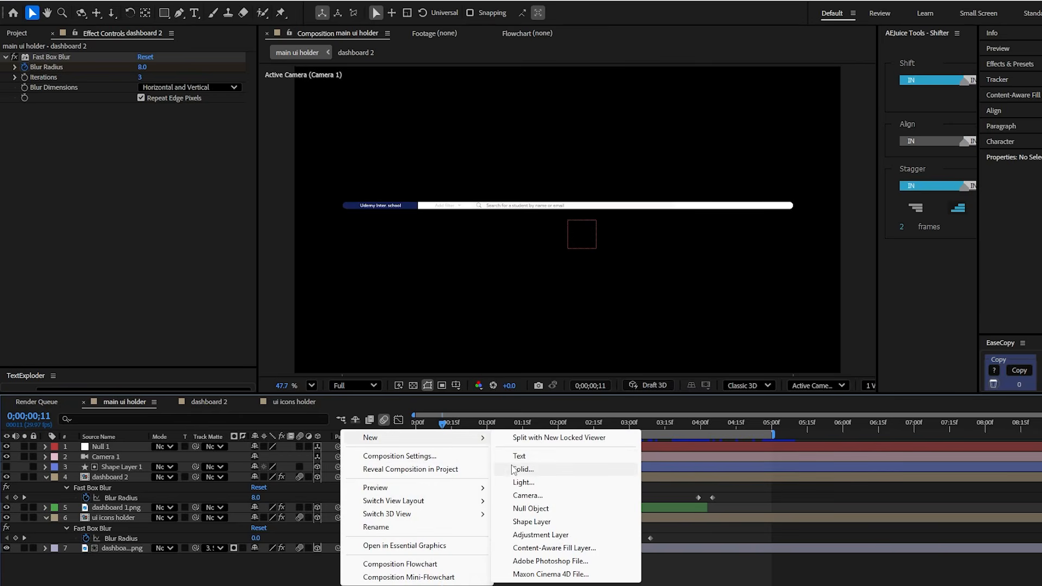
{"action": "left_click", "coordinate": [531, 476]}
{"action": "type", "text": "background grid"}
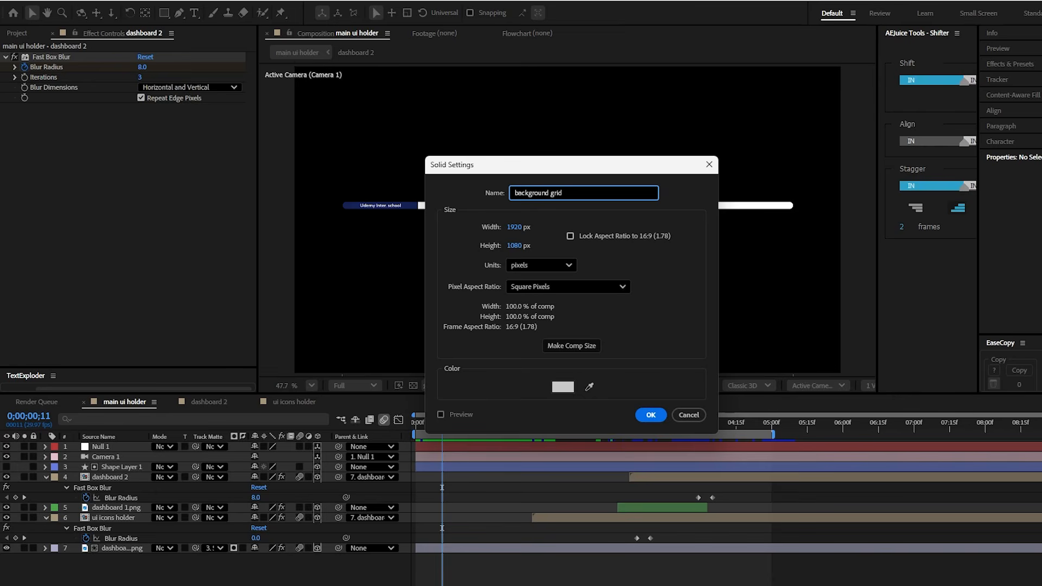
{"action": "key", "text": "Return"}
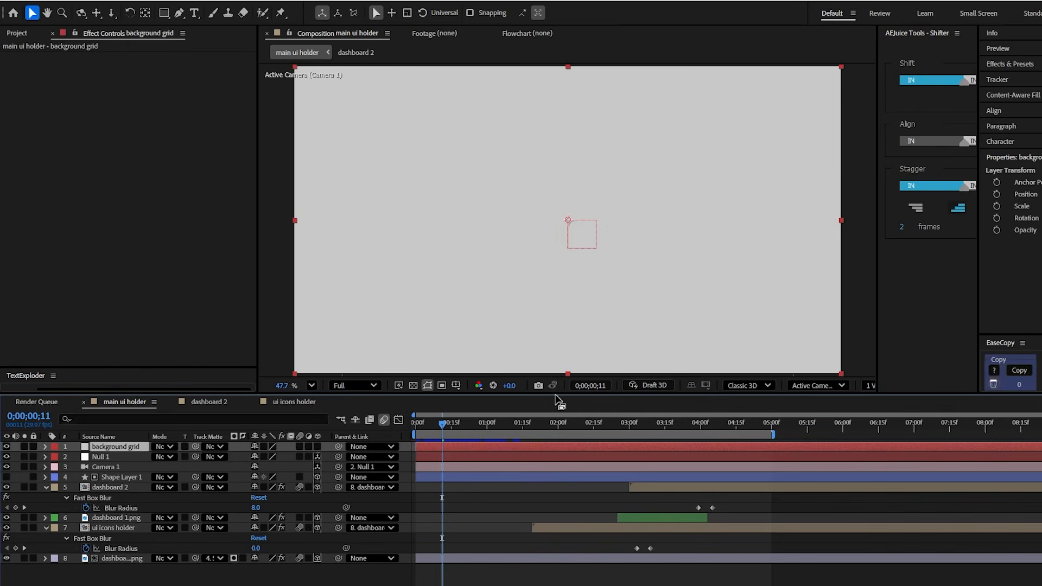
{"action": "left_click_drag", "start_coordinate": [130, 447], "coordinate": [130, 565]}
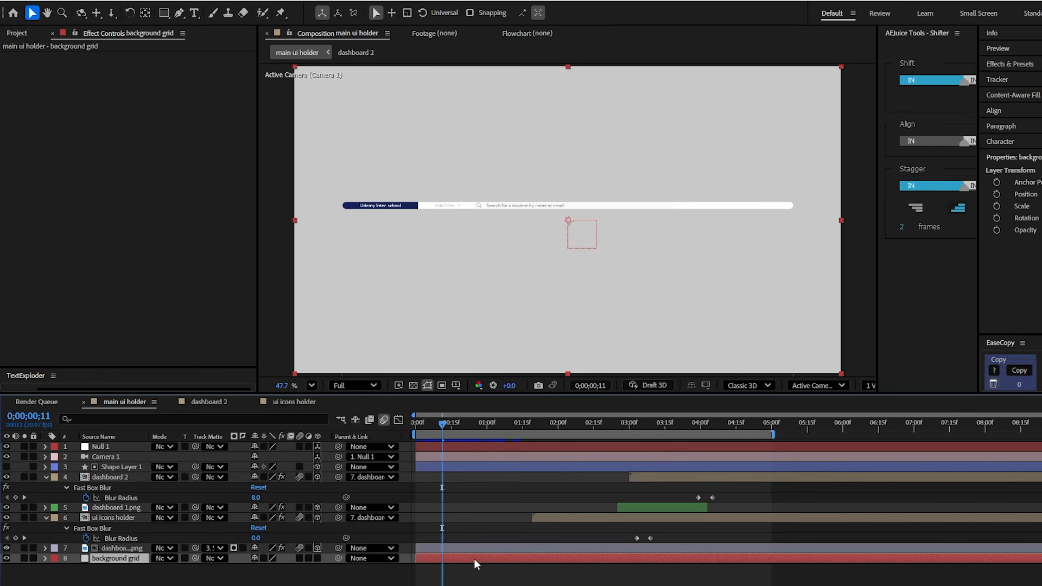
Apply the Grid effect to the background grid solid and make it a 3D layer
{"action": "key", "text": "ctrl+space"}
{"action": "type", "text": "gr"}
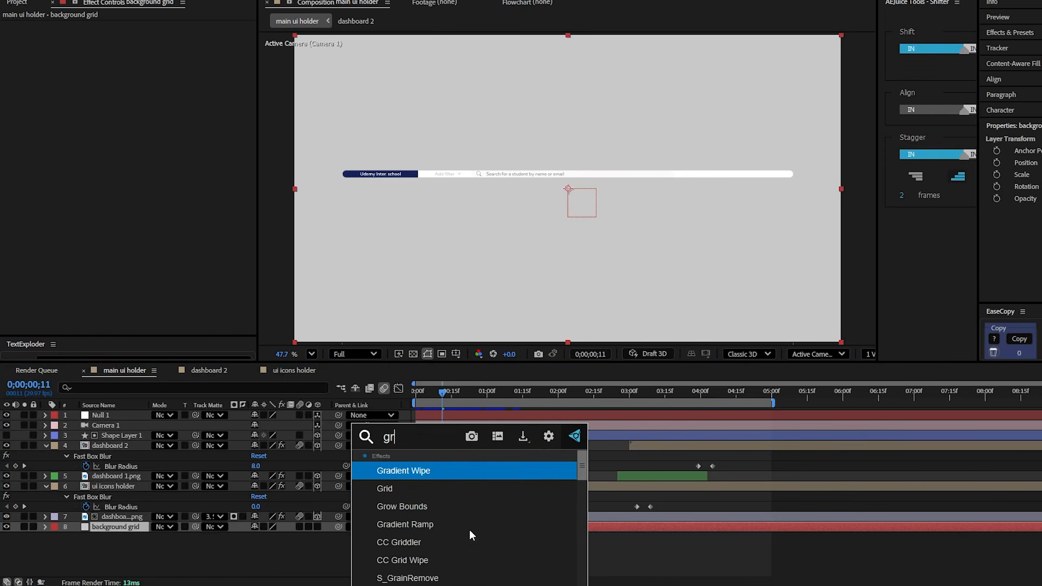
{"action": "left_click", "coordinate": [429, 489]}
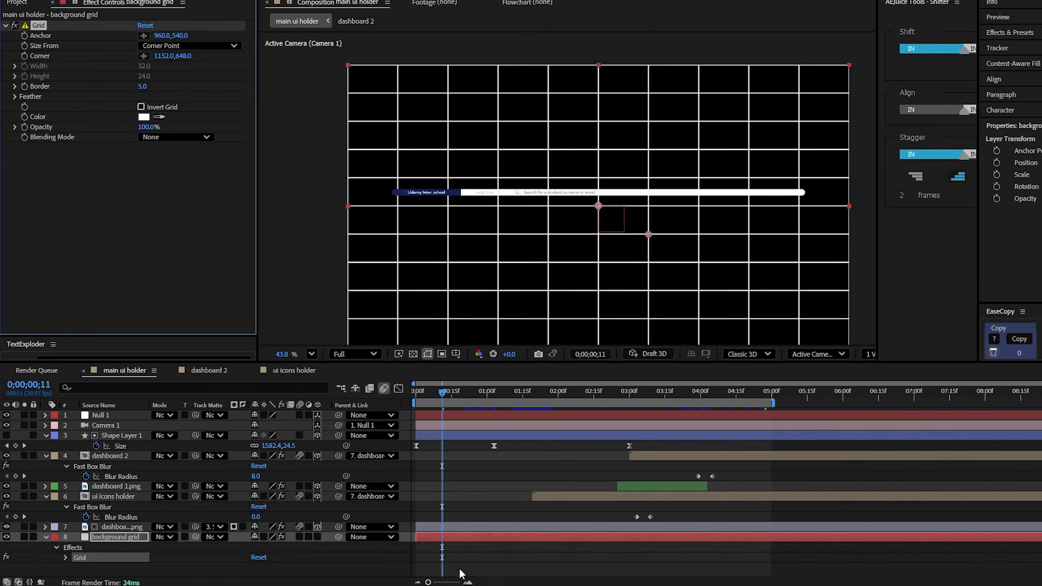
{"action": "left_click", "coordinate": [509, 539]}
{"action": "left_click", "coordinate": [318, 537]}
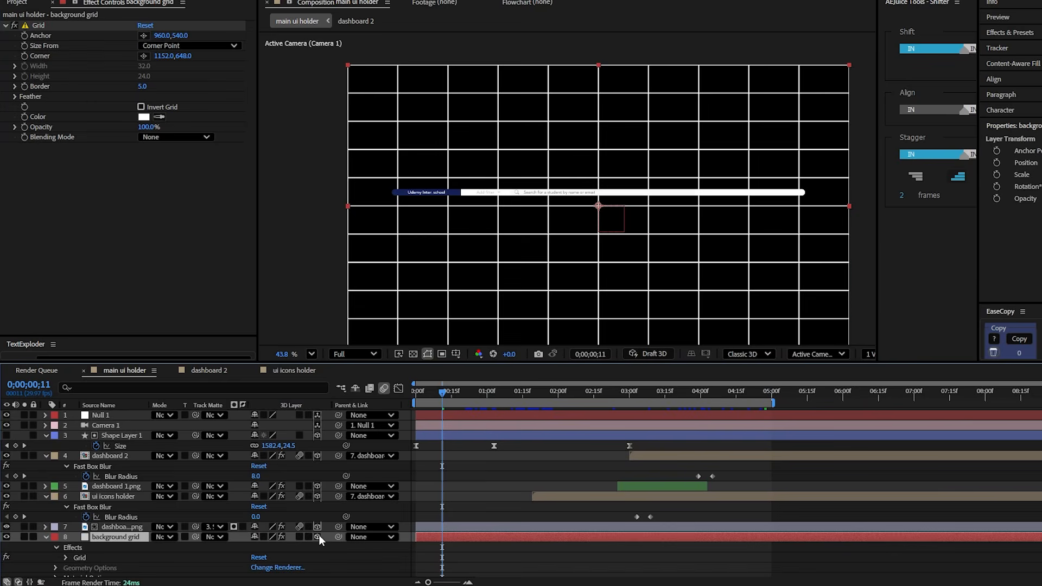
Scale the background grid layer up to 357% and check its coverage behind the dashboard during the camera move
{"action": "left_click", "coordinate": [487, 396]}
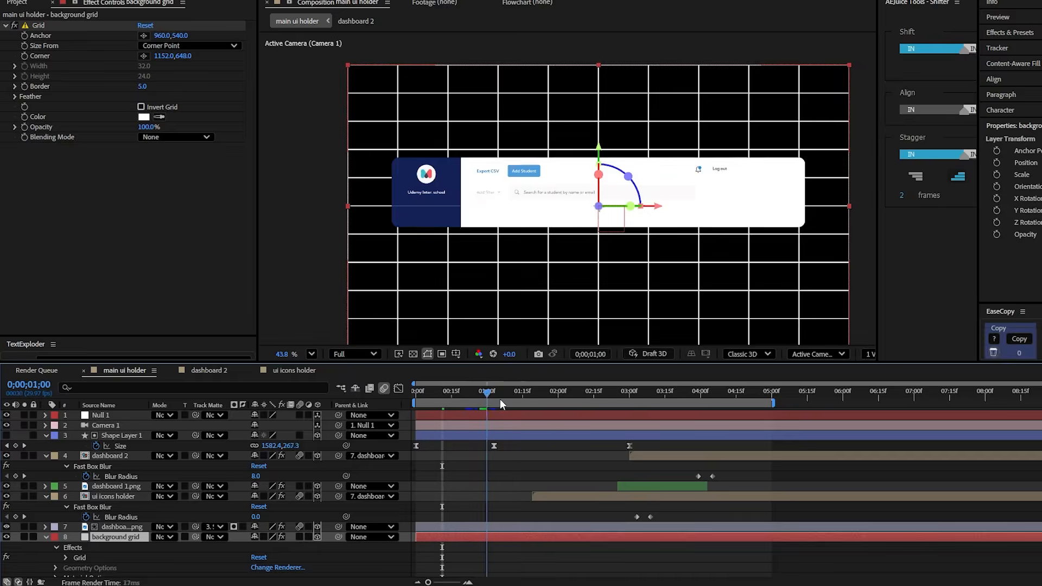
{"action": "left_click_drag", "start_coordinate": [500, 399], "coordinate": [638, 413]}
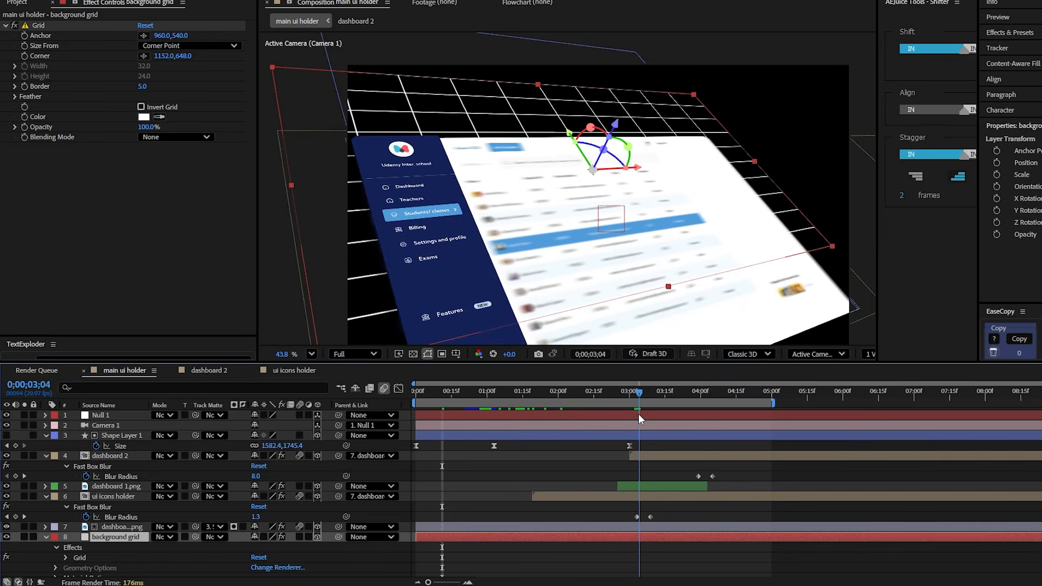
{"action": "key", "text": "s"}
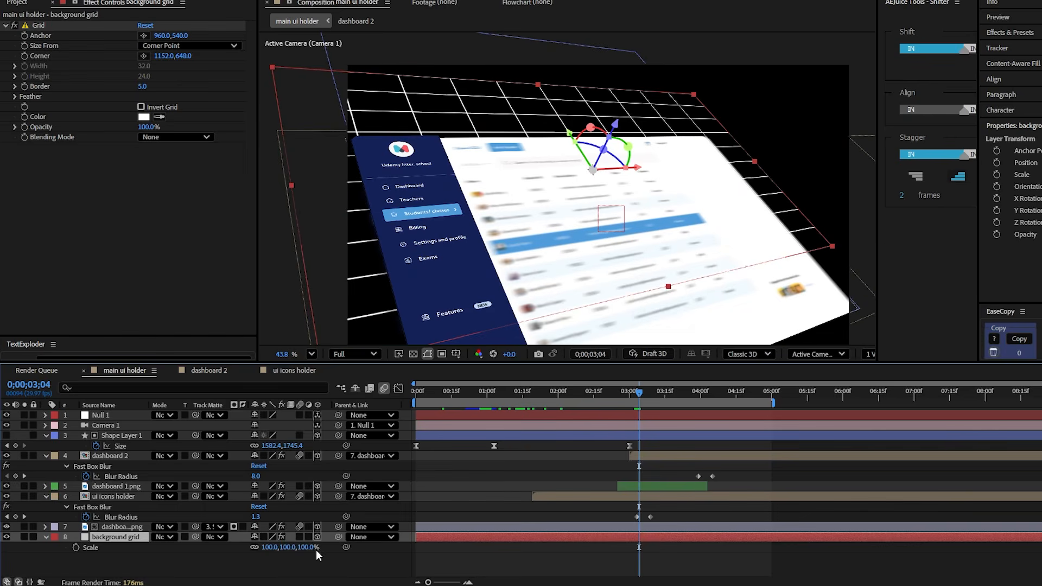
{"action": "left_click_drag", "start_coordinate": [316, 549], "coordinate": [463, 547]}
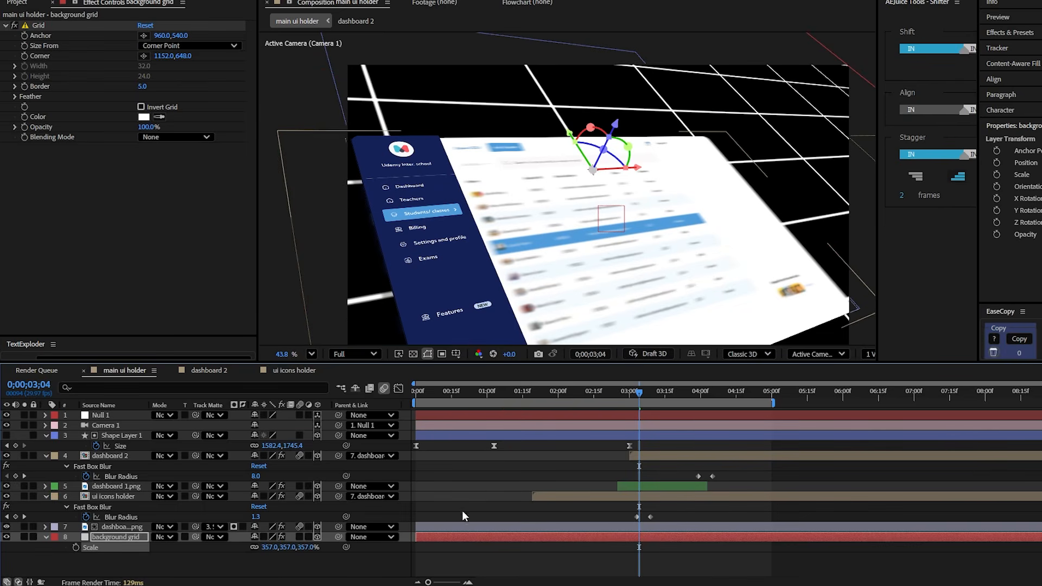
{"action": "left_click_drag", "start_coordinate": [703, 392], "coordinate": [758, 400]}
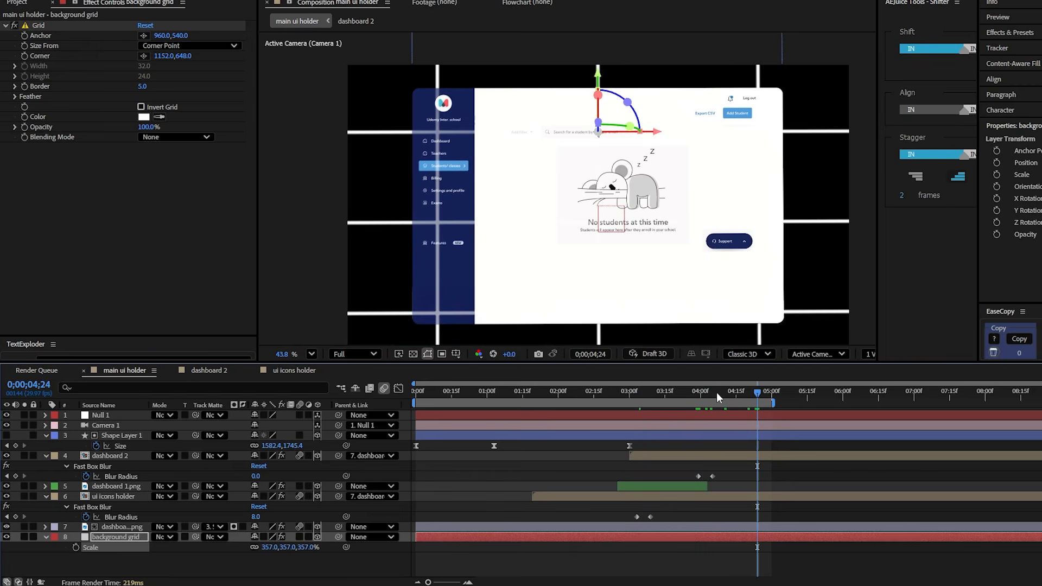
Align the Grid effect's anchor to about 736.2,487.2 and its corner to about 1184.1,767.3, matching the dashboard's opposite corners
{"action": "left_click", "coordinate": [41, 25]}
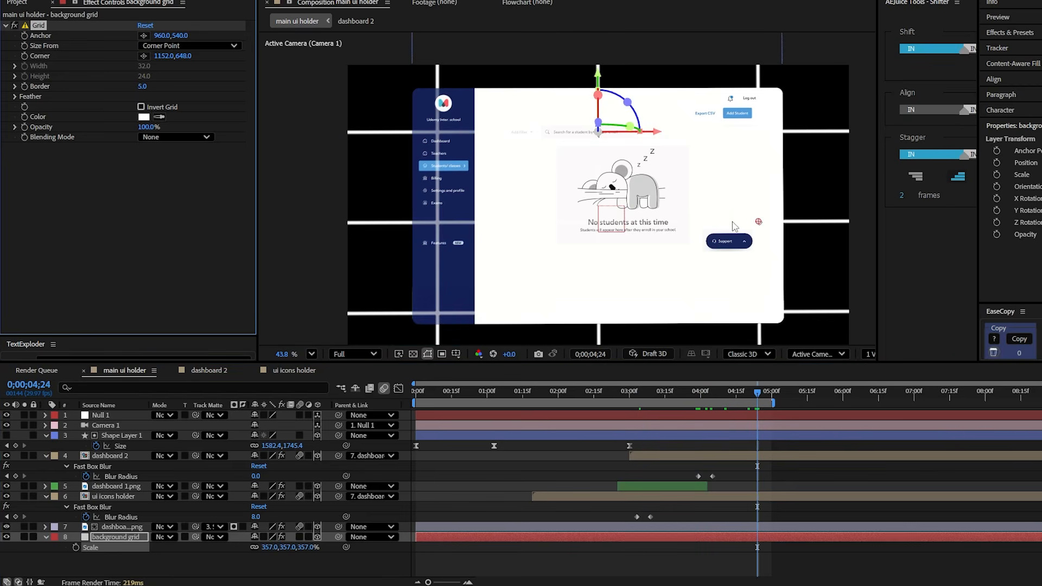
{"action": "left_click_drag", "start_coordinate": [758, 221], "coordinate": [785, 323]}
{"action": "scroll", "coordinate": [620, 232], "scroll_direction": "down", "scroll_amount": 1}
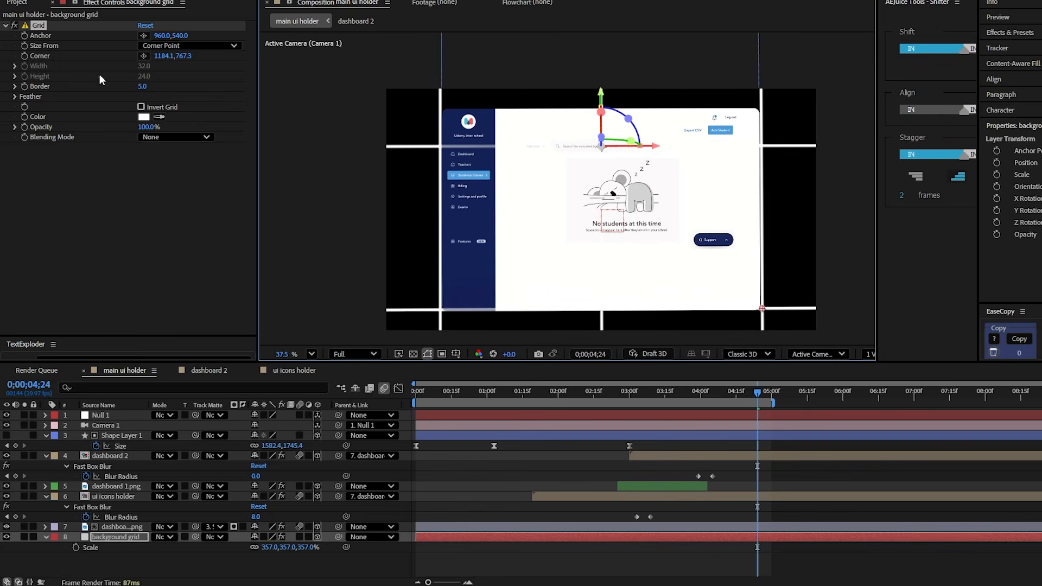
{"action": "left_click", "coordinate": [37, 36]}
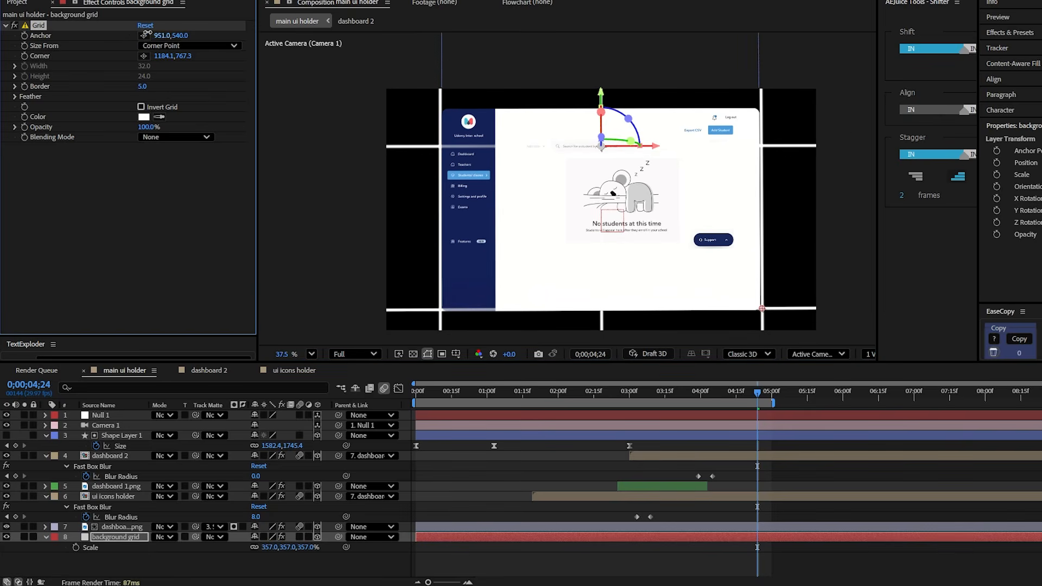
{"action": "left_click_drag", "start_coordinate": [158, 35], "coordinate": [108, 36]}
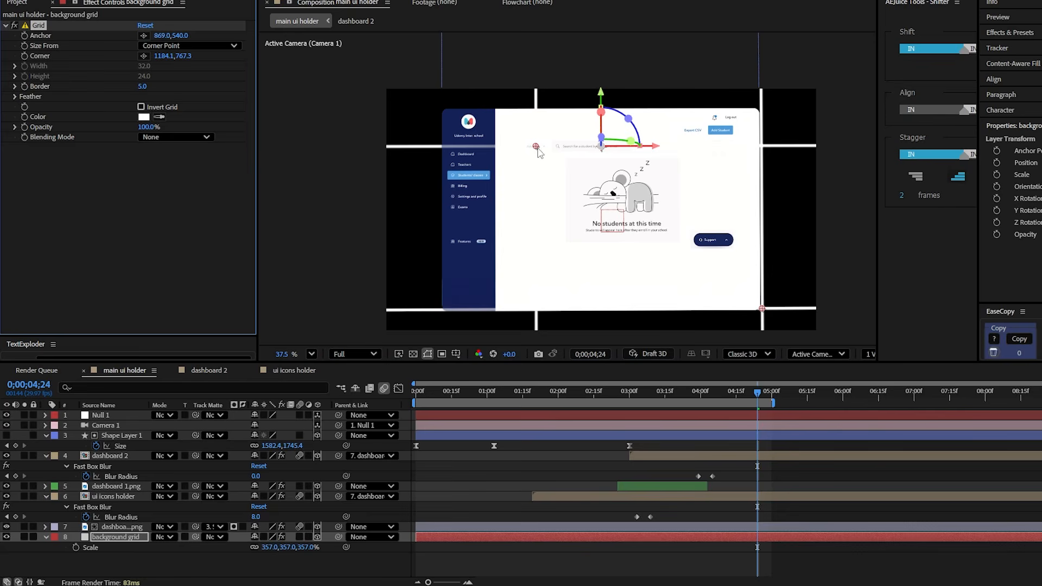
{"action": "left_click_drag", "start_coordinate": [536, 147], "coordinate": [441, 111]}
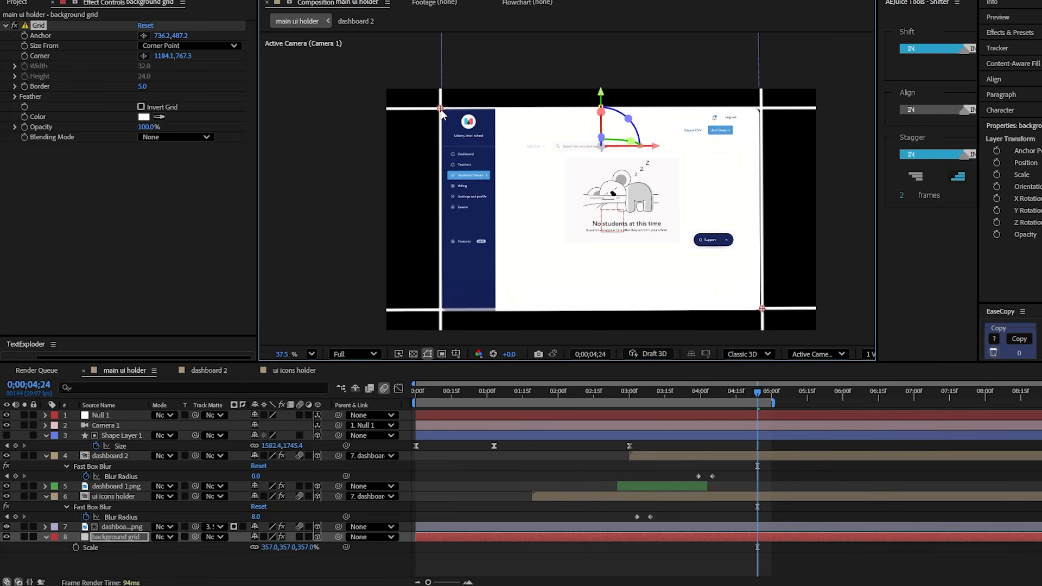
Set the grid's border to 3 and fine-tune its corner point to about 1181.4,767.3
{"action": "left_click", "coordinate": [143, 87]}
{"action": "type", "text": "3"}
{"action": "key", "text": "Return"}
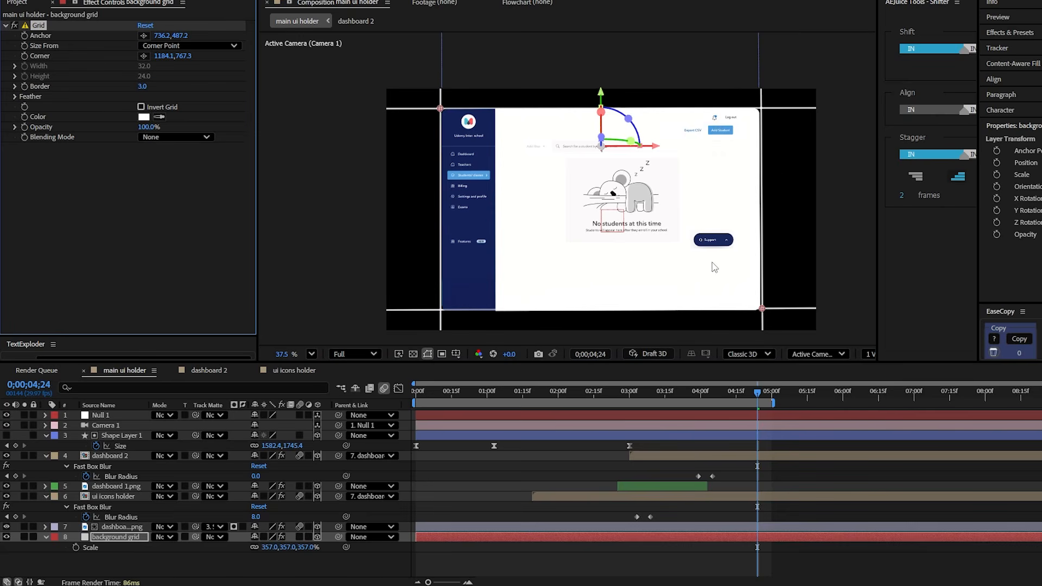
{"action": "scroll", "coordinate": [732, 274], "scroll_direction": "up", "scroll_amount": 2}
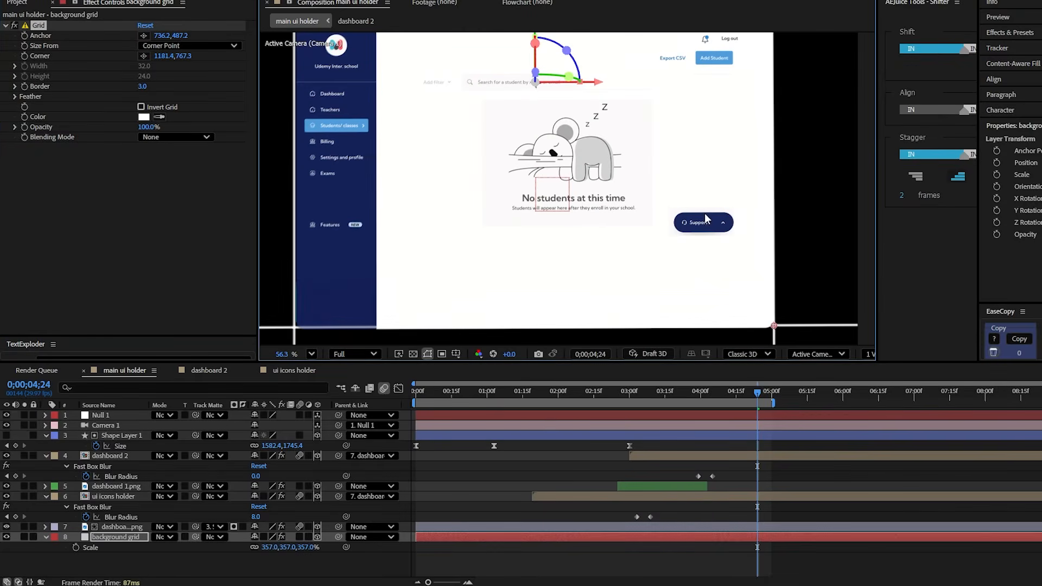
{"action": "scroll", "coordinate": [704, 212], "scroll_direction": "down", "scroll_amount": 3}
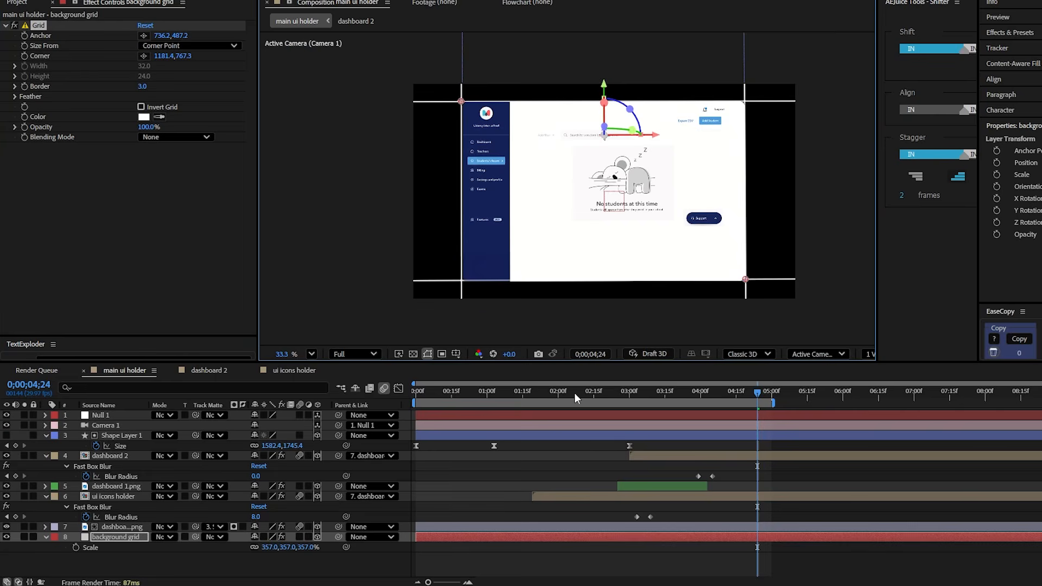
Keyframe the grid's Corner and Opacity, and place both keyframes at about the three-second mark
{"action": "left_click_drag", "start_coordinate": [574, 393], "coordinate": [506, 403]}
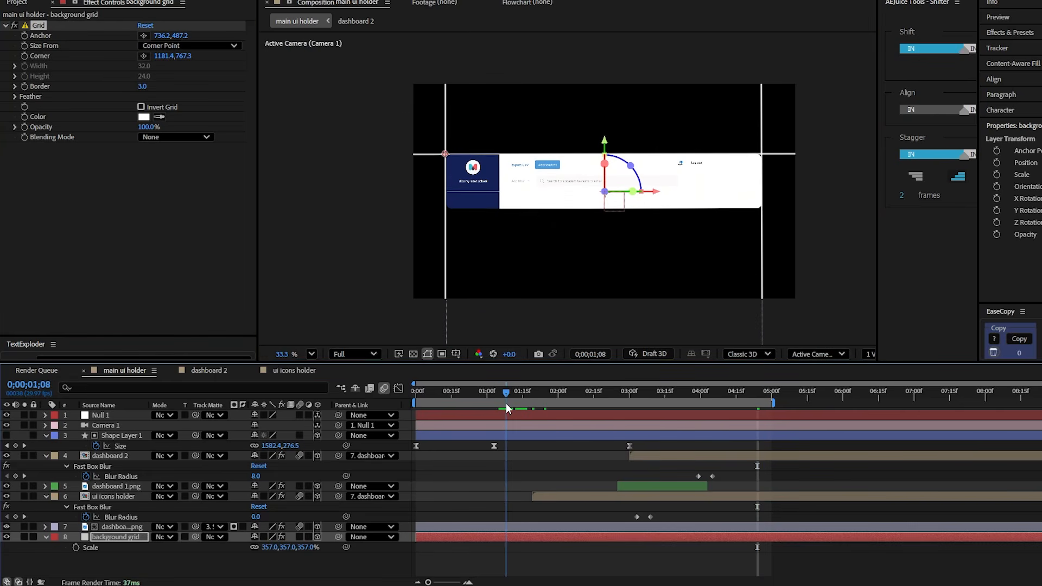
{"action": "left_click", "coordinate": [25, 127]}
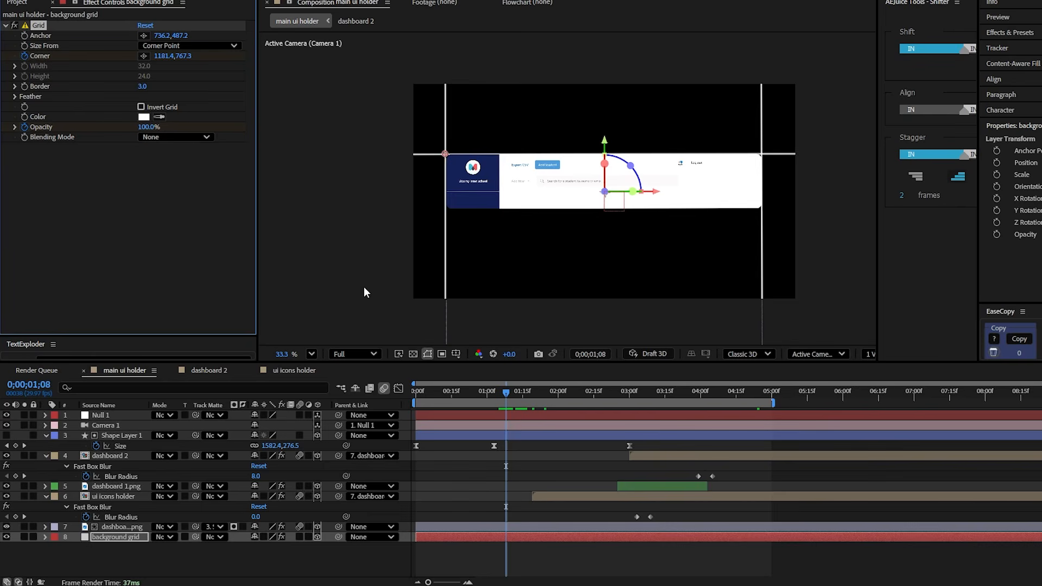
{"action": "key", "text": "u"}
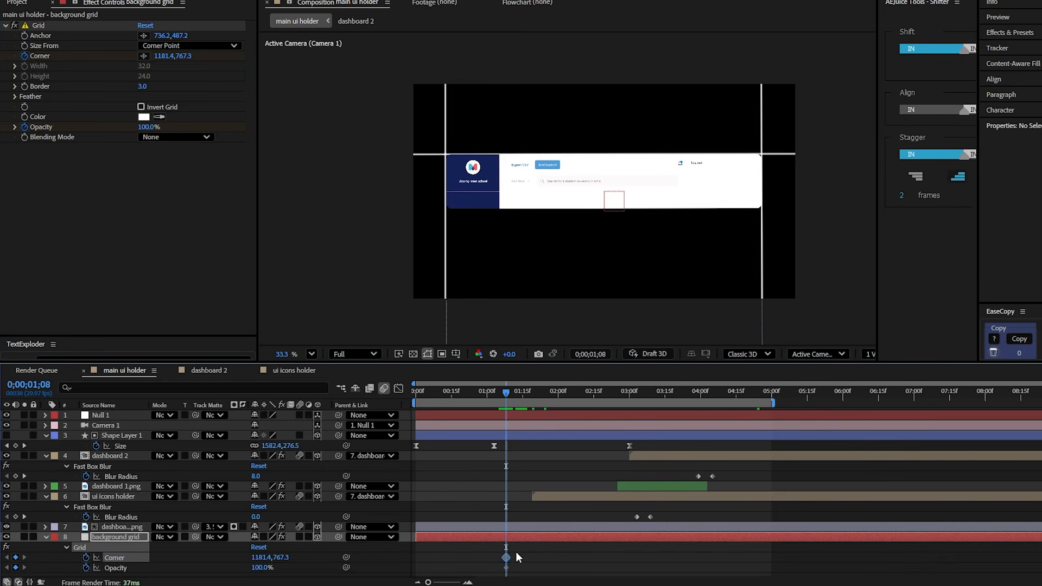
{"action": "left_click_drag", "start_coordinate": [515, 551], "coordinate": [628, 523]}
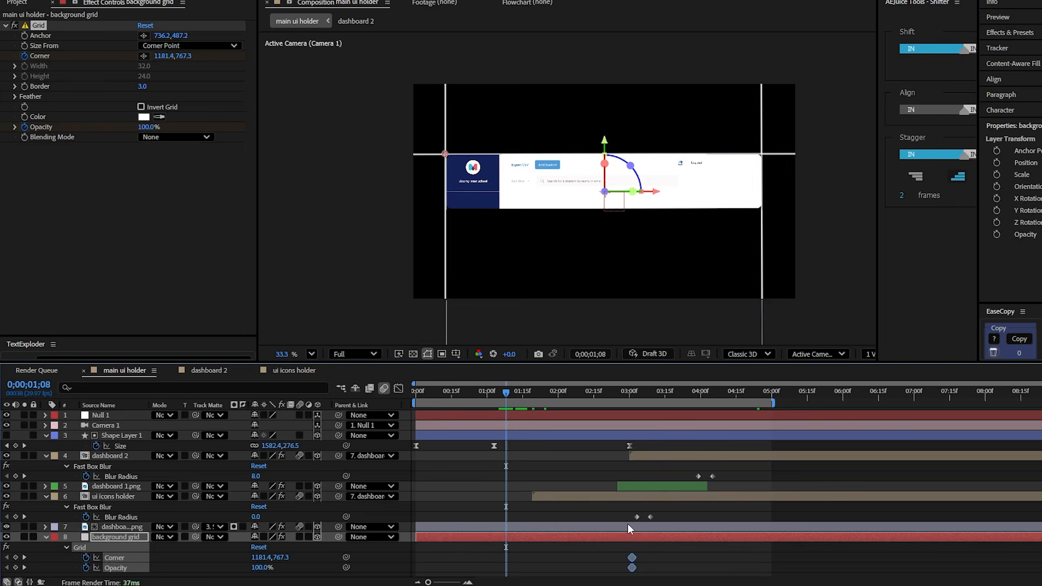
At 0;00;01;03, keyframe the grid's Corner at about 832.4,559.3 and its Opacity at 0%
{"action": "left_click", "coordinate": [484, 555]}
{"action": "left_click", "coordinate": [494, 395]}
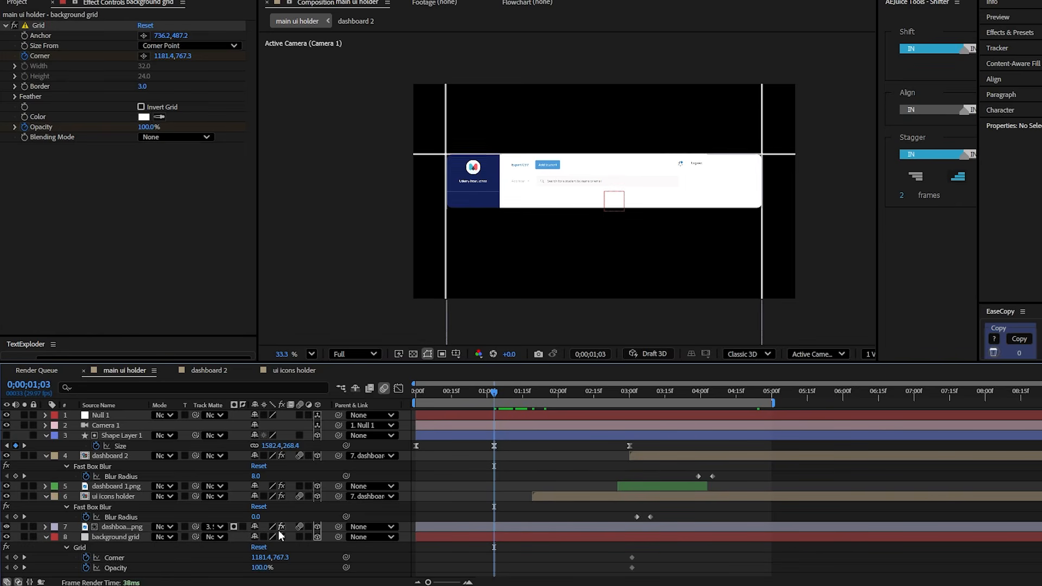
{"action": "left_click_drag", "start_coordinate": [261, 559], "coordinate": [200, 569]}
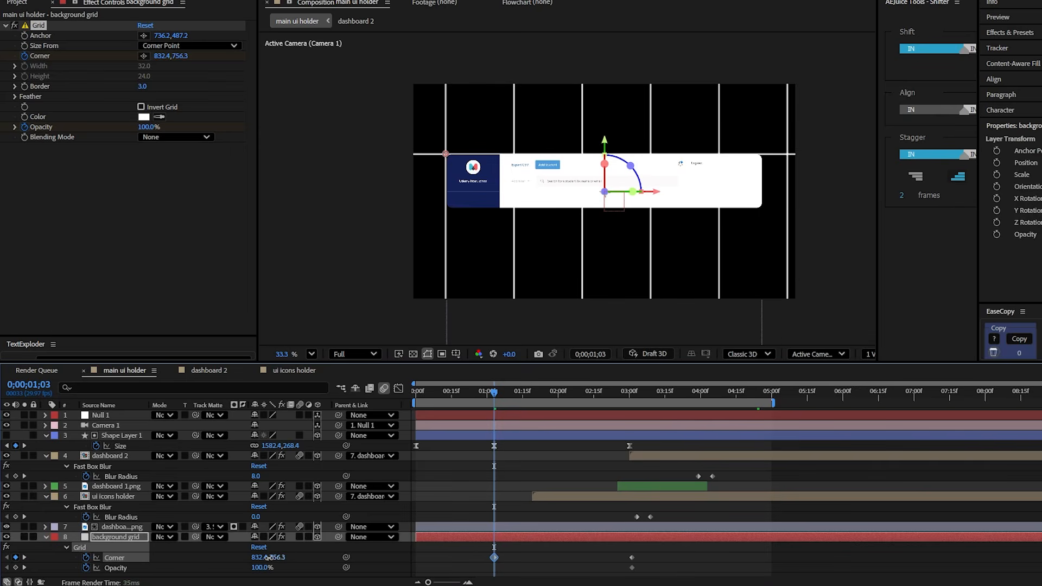
{"action": "left_click_drag", "start_coordinate": [279, 557], "coordinate": [196, 529]}
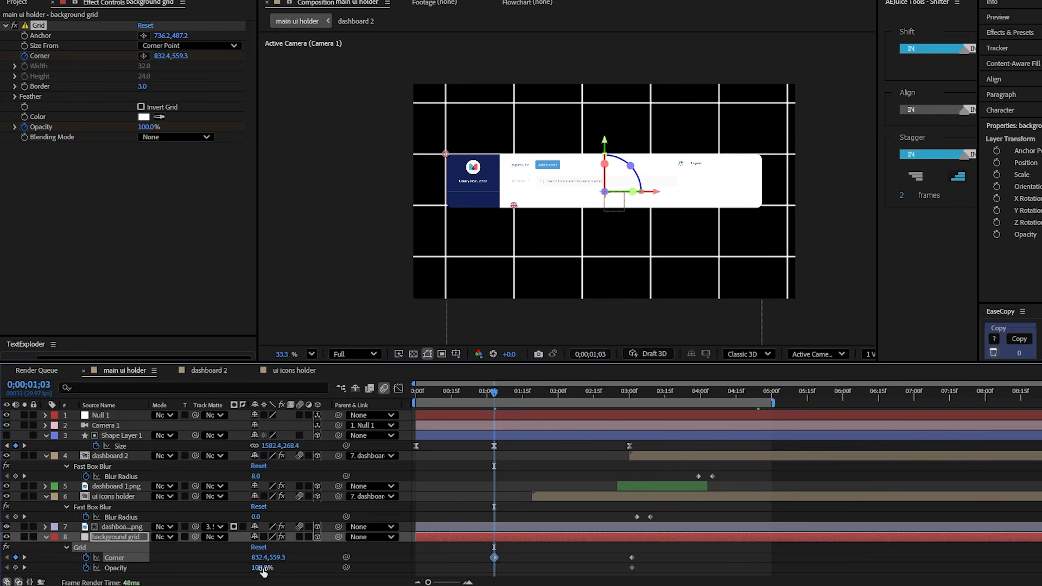
{"action": "left_click_drag", "start_coordinate": [262, 567], "coordinate": [208, 568]}
Ease the grid's Corner and Opacity keyframes, lengthen the influence at both ends of the speed curves, and preview the animation
{"action": "left_click_drag", "start_coordinate": [646, 575], "coordinate": [472, 551]}
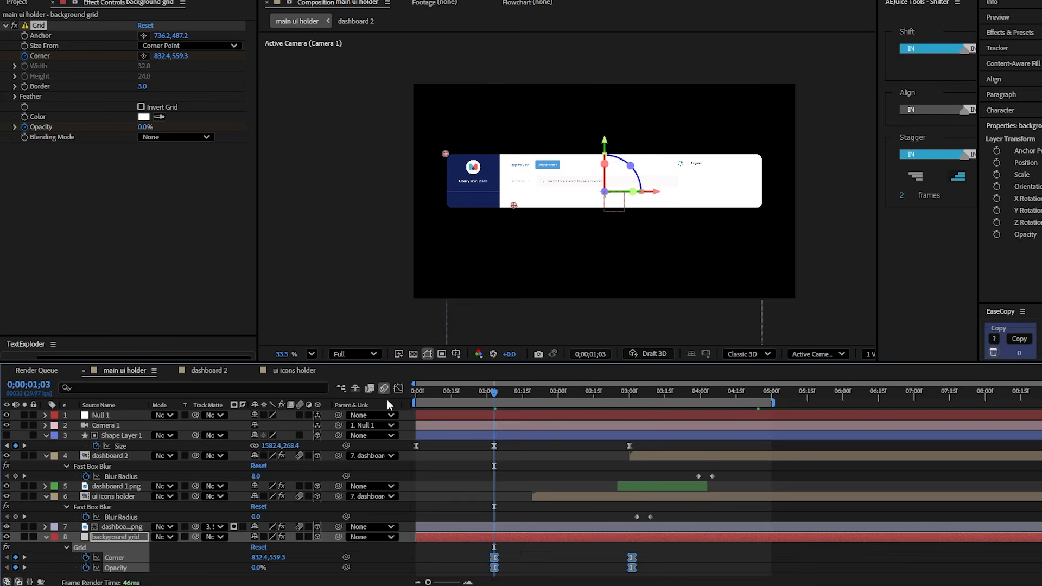
{"action": "left_click", "coordinate": [402, 390]}
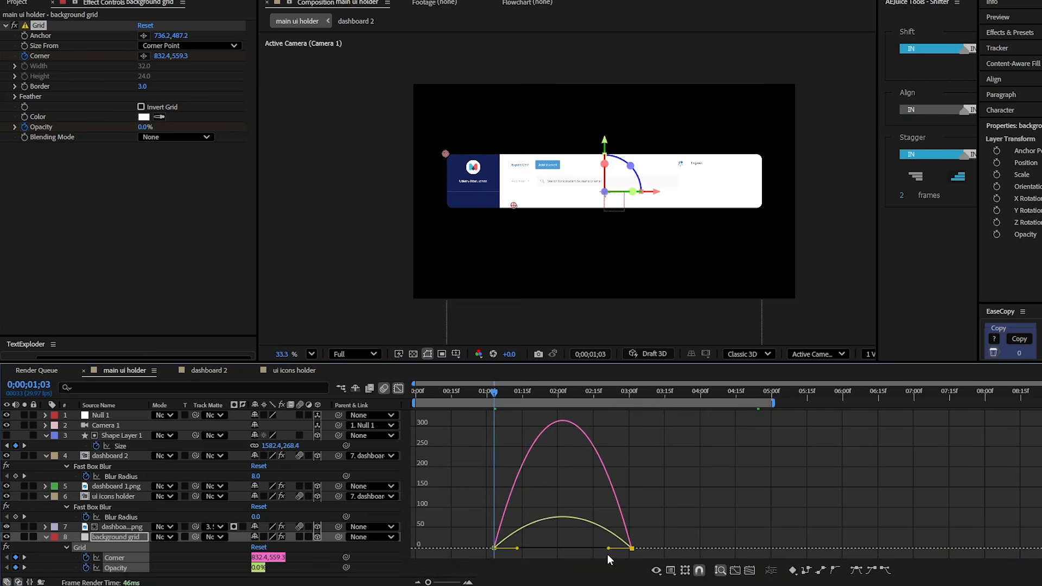
{"action": "left_click_drag", "start_coordinate": [608, 554], "coordinate": [577, 551]}
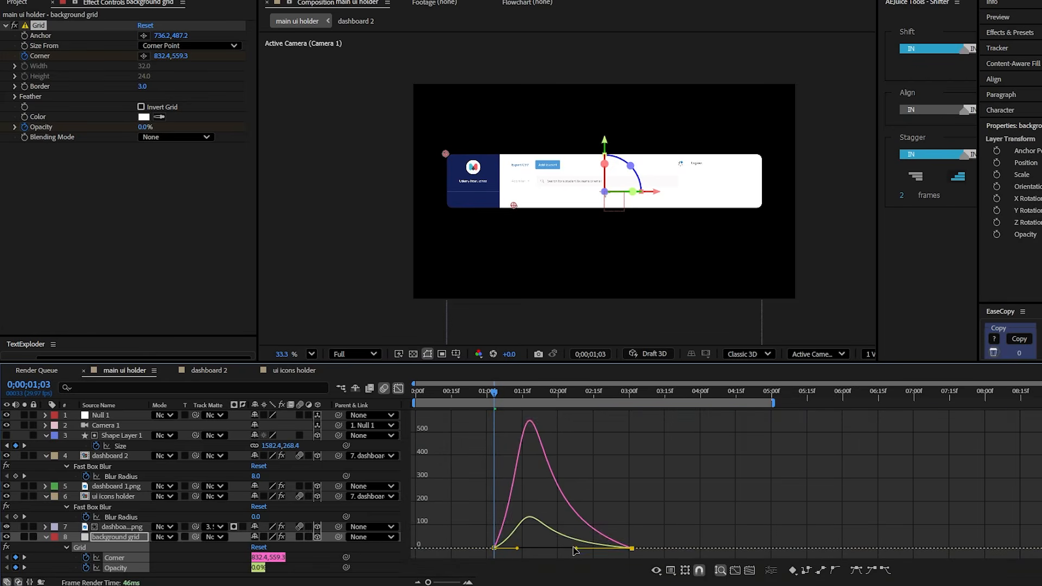
{"action": "left_click_drag", "start_coordinate": [513, 550], "coordinate": [546, 553]}
{"action": "key", "text": "shift+F3"}
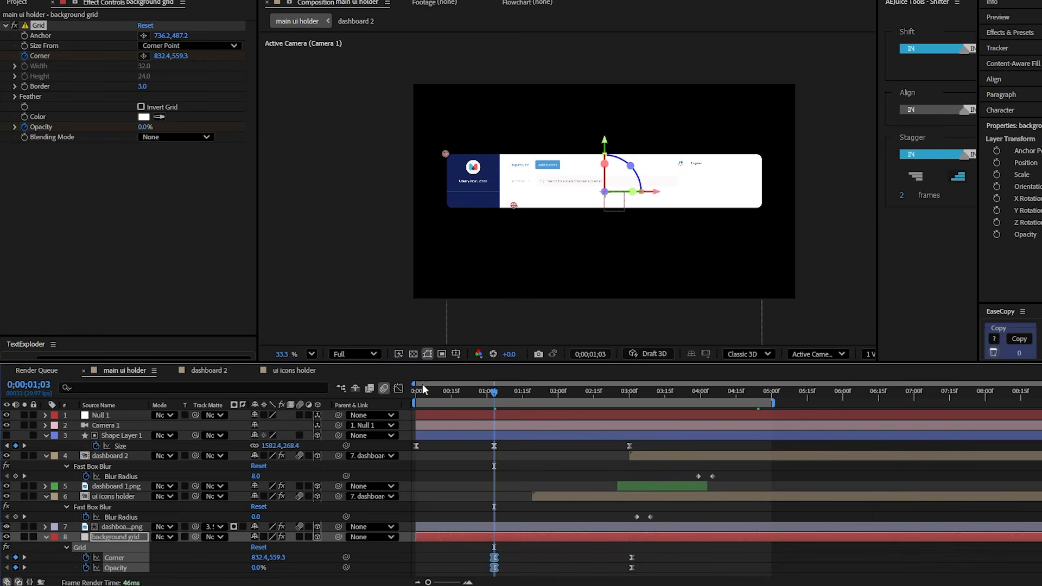
{"action": "key", "text": "space"}
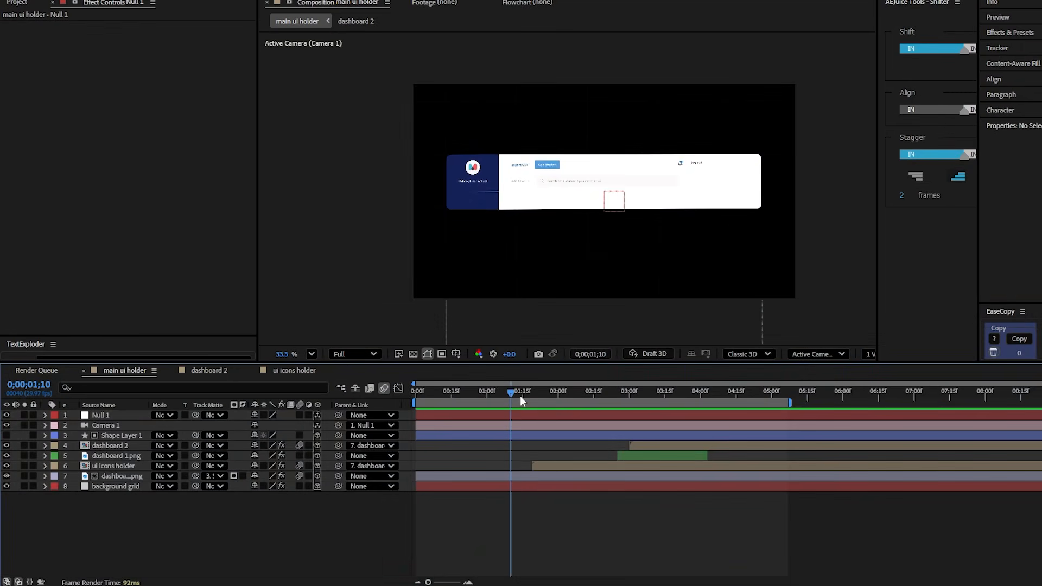
Duplicate Shape Layer 1 and make the copy visible, with the playhead at 0;00;01;08
{"action": "left_click", "coordinate": [523, 396]}
{"action": "left_click_drag", "start_coordinate": [523, 395], "coordinate": [506, 402]}
{"action": "left_click", "coordinate": [477, 434]}
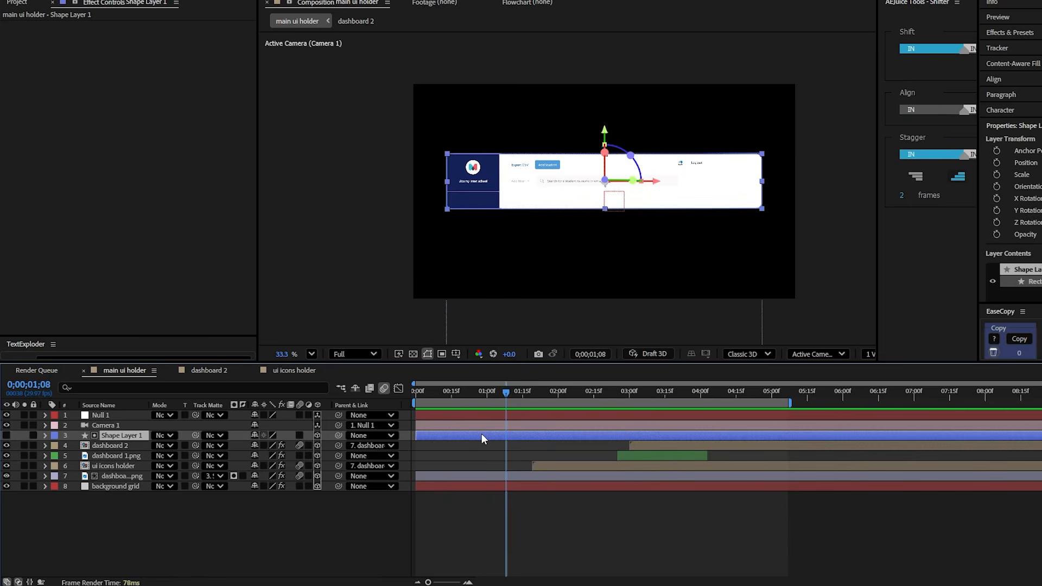
{"action": "key", "text": "ctrl+d"}
{"action": "left_click", "coordinate": [7, 446]}
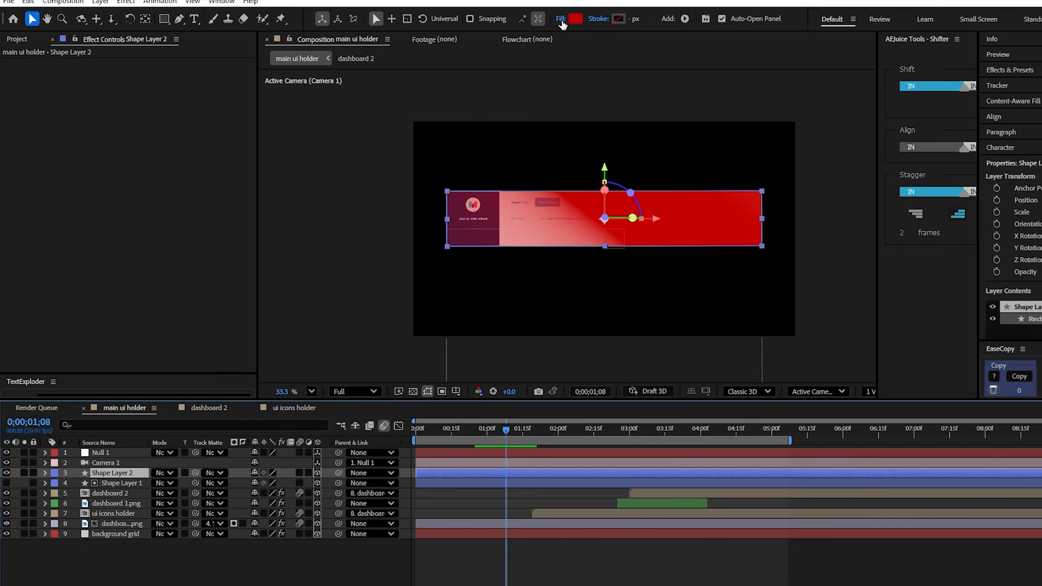
Remove Shape Layer 2's fill and give it a 13 px white stroke
{"action": "left_click", "coordinate": [562, 20]}
{"action": "left_click", "coordinate": [508, 278]}
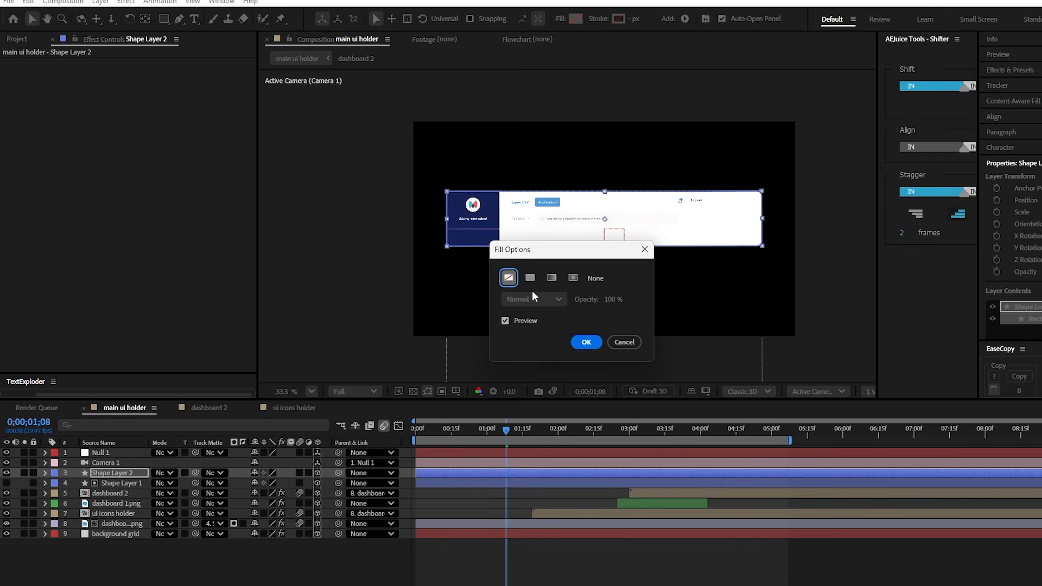
{"action": "left_click", "coordinate": [581, 342]}
{"action": "left_click_drag", "start_coordinate": [632, 19], "coordinate": [640, 19]}
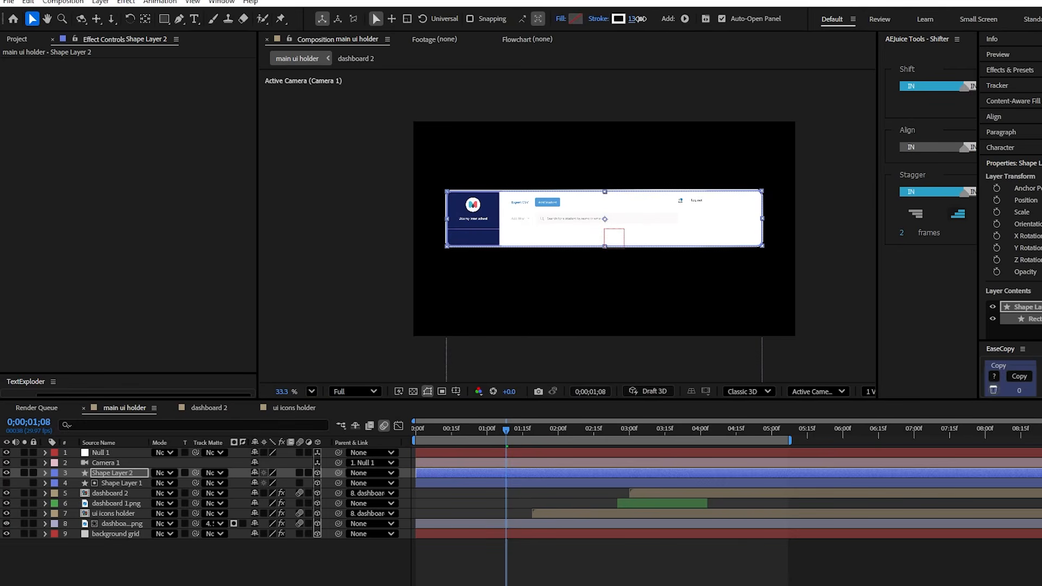
Solo Shape Layer 2 and add Trim Paths with Start at 16% and End at 0%
{"action": "left_click", "coordinate": [24, 473]}
{"action": "left_click", "coordinate": [686, 18]}
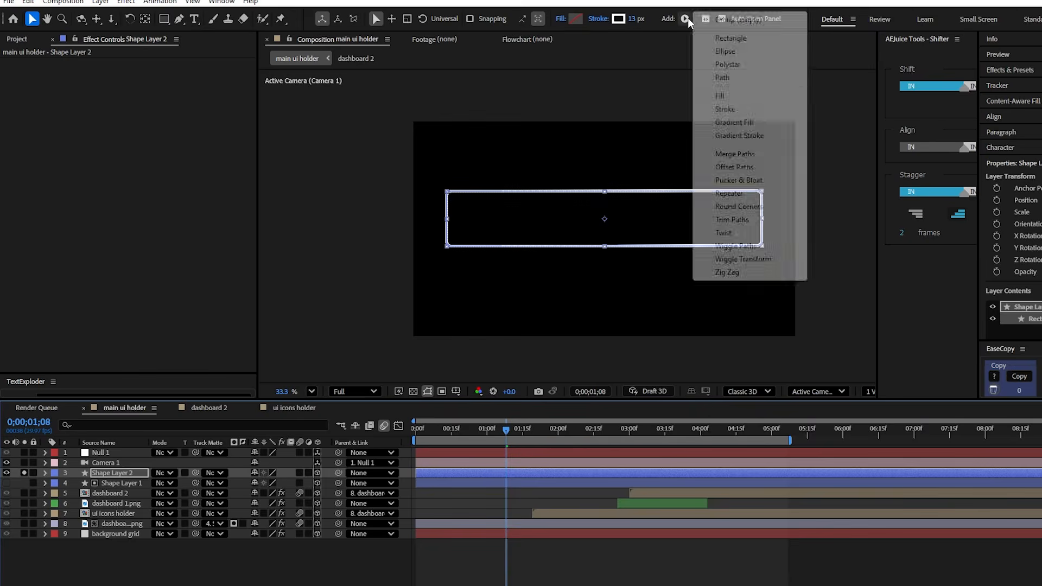
{"action": "left_click", "coordinate": [733, 222]}
{"action": "left_click", "coordinate": [76, 514]}
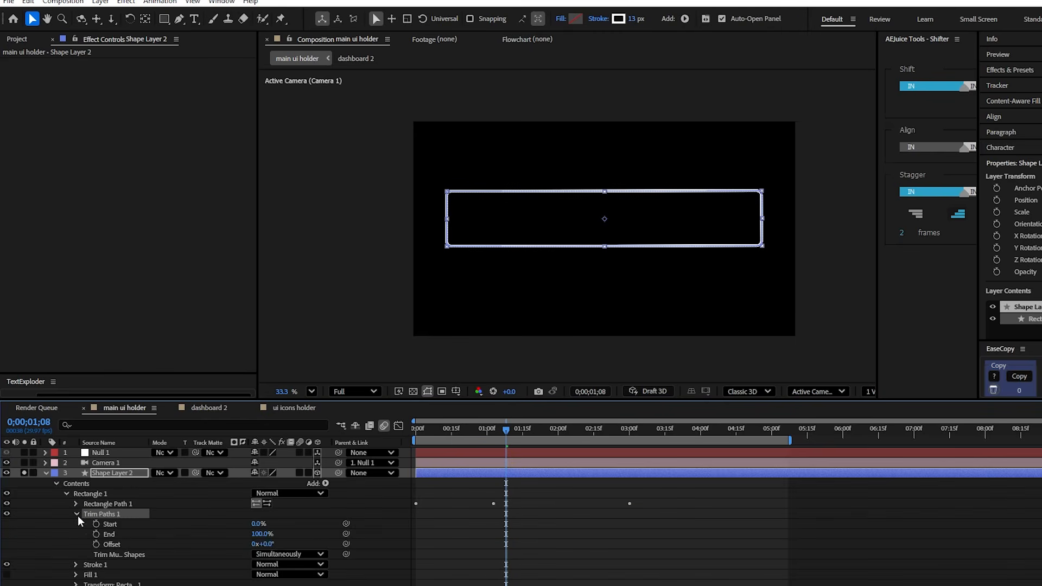
{"action": "mouse_move", "coordinate": [262, 534]}
{"action": "left_mouse_down"}
{"action": "mouse_move", "coordinate": [253, 537]}
{"action": "mouse_move", "coordinate": [256, 528]}
{"action": "left_mouse_up"}
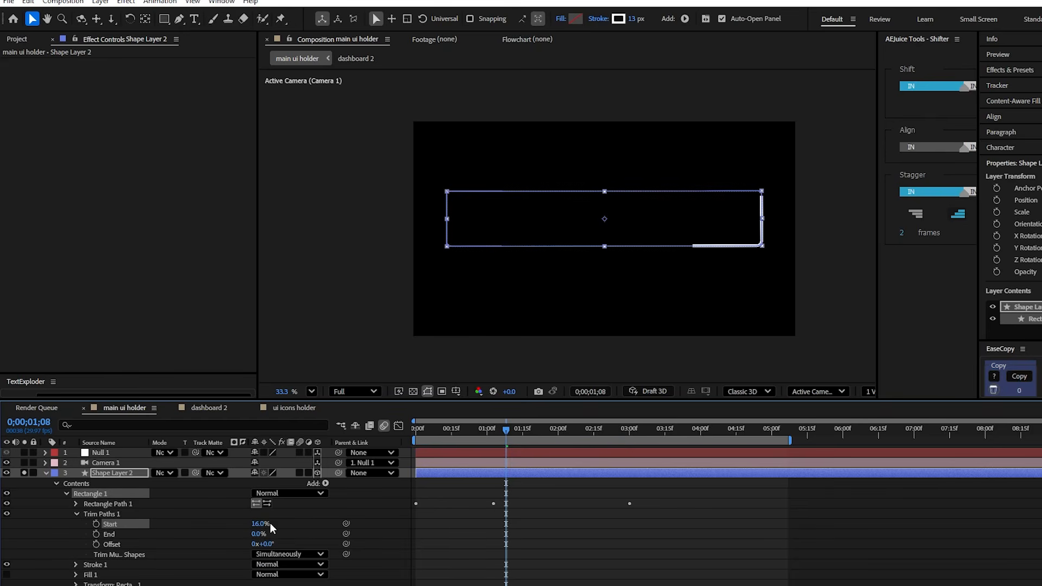
Animate the Trim Paths offset from 0° at the composition's start to about -304° at 0;00;03;11
{"action": "left_click_drag", "start_coordinate": [458, 434], "coordinate": [415, 439]}
{"action": "left_click", "coordinate": [96, 544]}
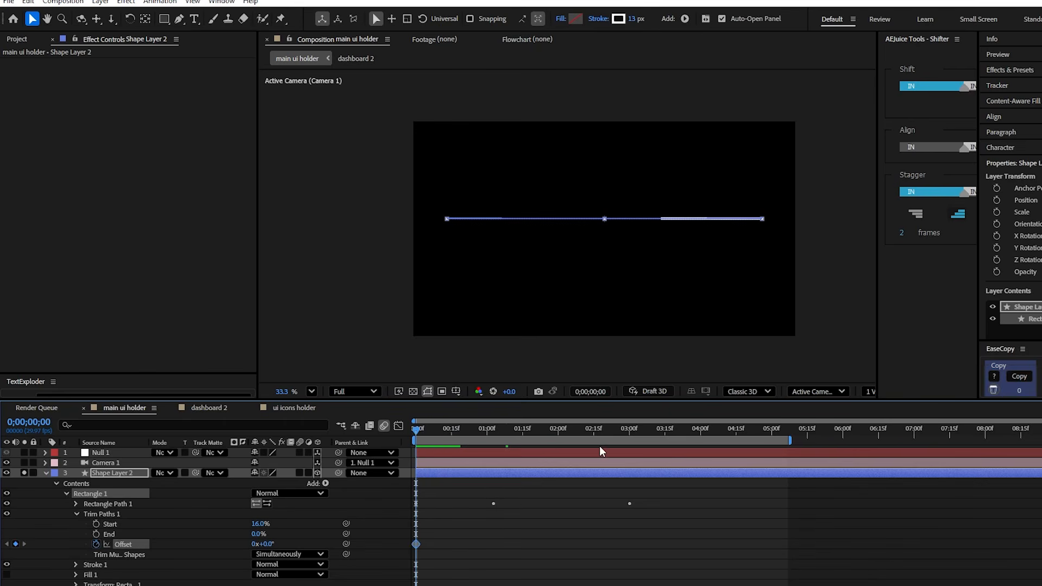
{"action": "left_click_drag", "start_coordinate": [640, 430], "coordinate": [654, 477]}
{"action": "scroll", "coordinate": [655, 481], "scroll_direction": "down", "scroll_amount": 3}
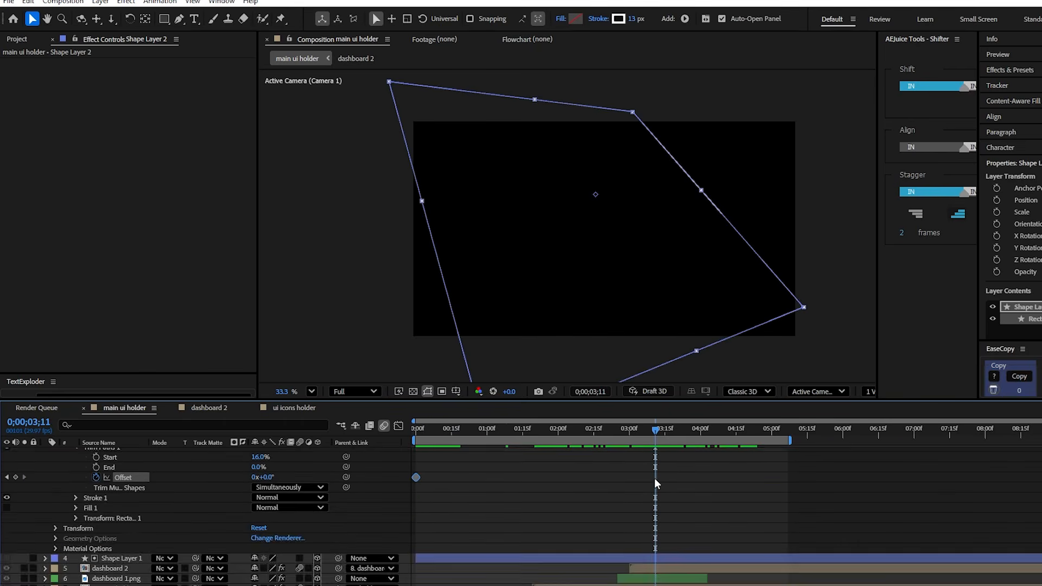
{"action": "scroll", "coordinate": [656, 481], "scroll_direction": "up", "scroll_amount": 3}
{"action": "left_click_drag", "start_coordinate": [258, 538], "coordinate": [83, 537]}
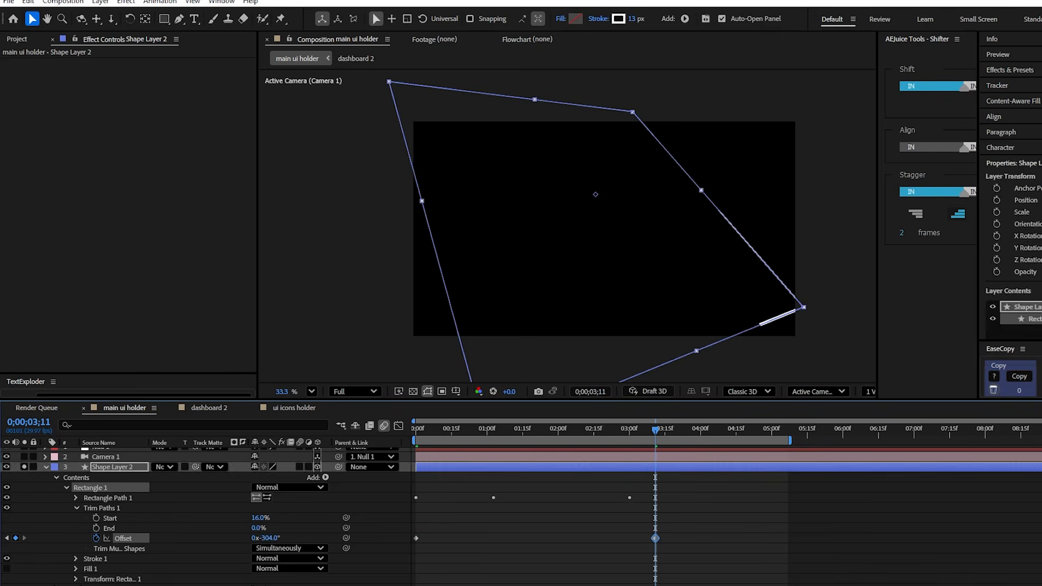
{"action": "left_click", "coordinate": [546, 513]}
Animate Shape Layer 2's stroke width from 0 at the start to 13 at about frame 21, and scrub through the result
{"action": "left_click_drag", "start_coordinate": [643, 433], "coordinate": [411, 484]}
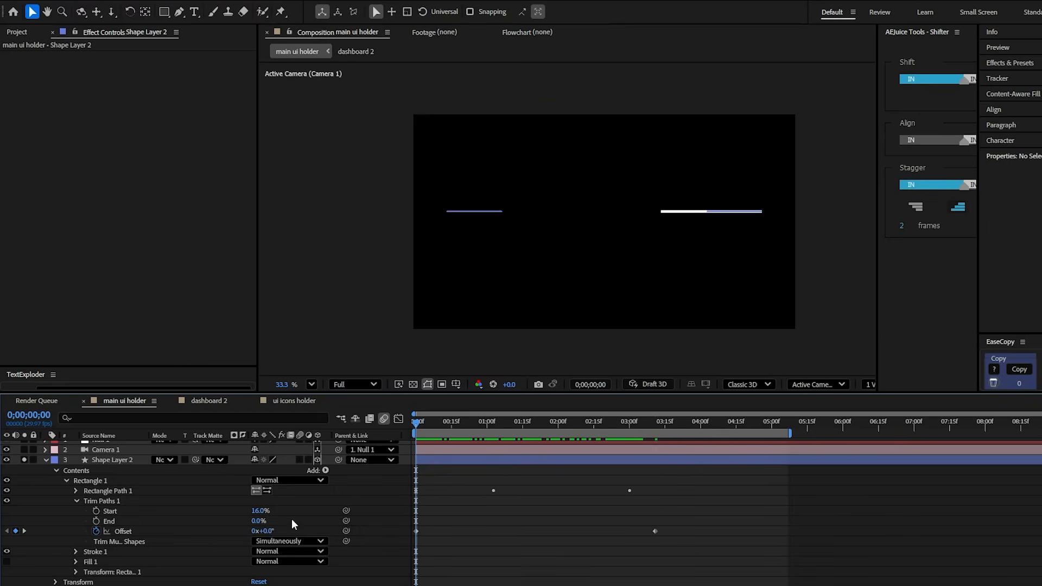
{"action": "left_click", "coordinate": [75, 523]}
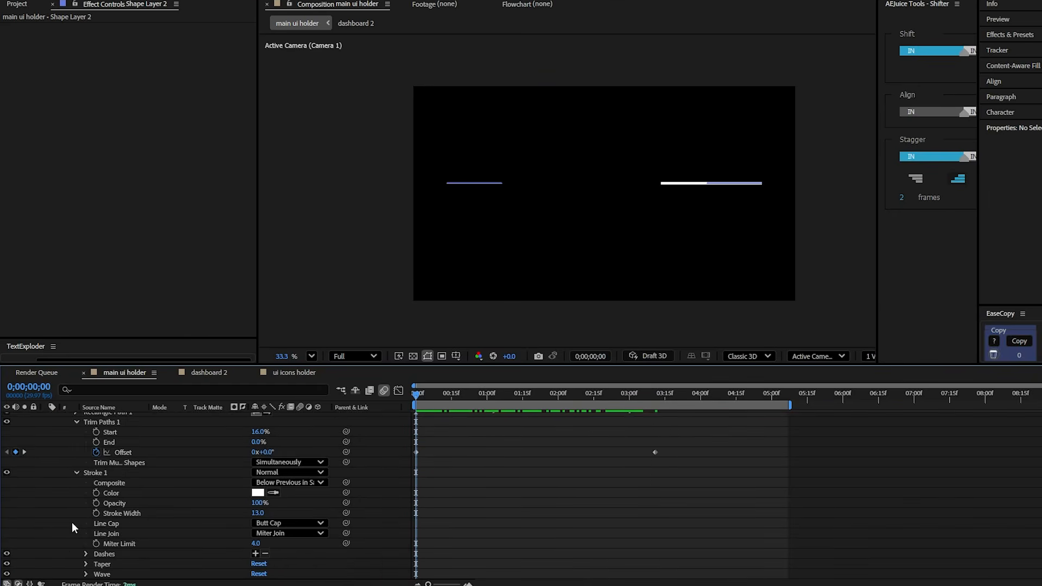
{"action": "left_click", "coordinate": [96, 513]}
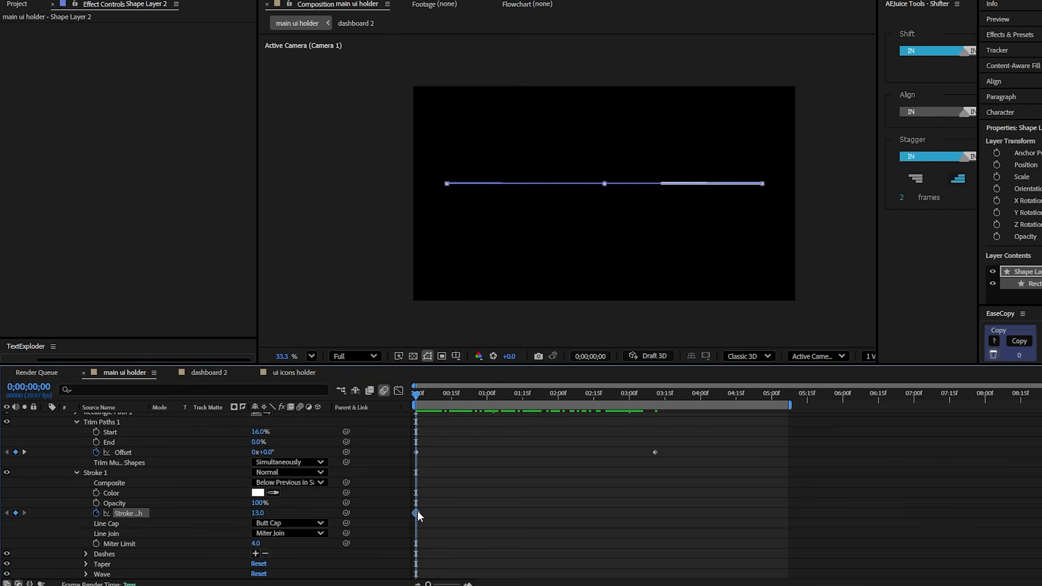
{"action": "left_click_drag", "start_coordinate": [418, 515], "coordinate": [467, 513]}
{"action": "left_click_drag", "start_coordinate": [261, 512], "coordinate": [163, 510]}
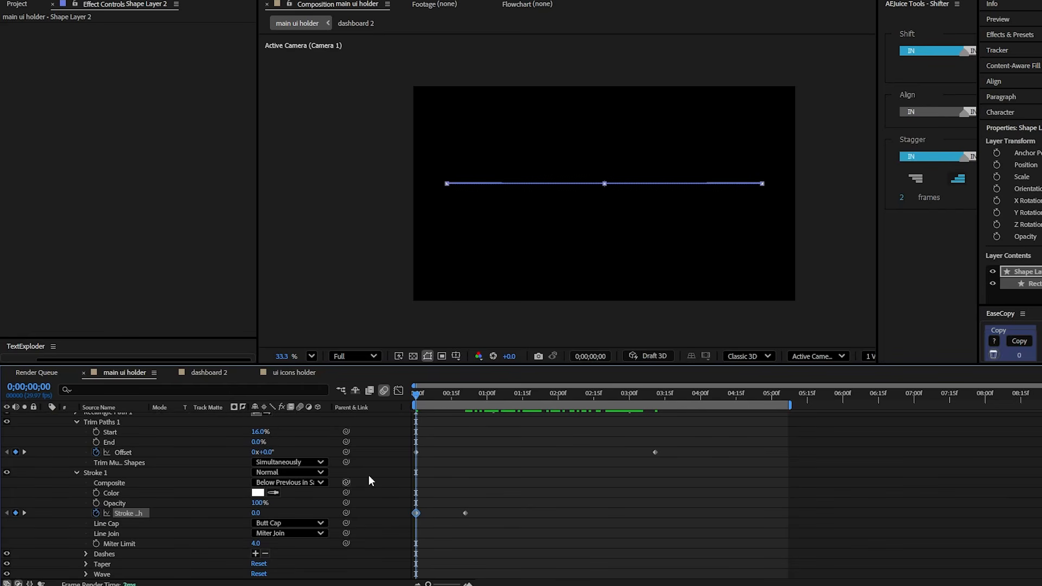
{"action": "left_click", "coordinate": [464, 397]}
{"action": "left_click_drag", "start_coordinate": [464, 398], "coordinate": [470, 399]}
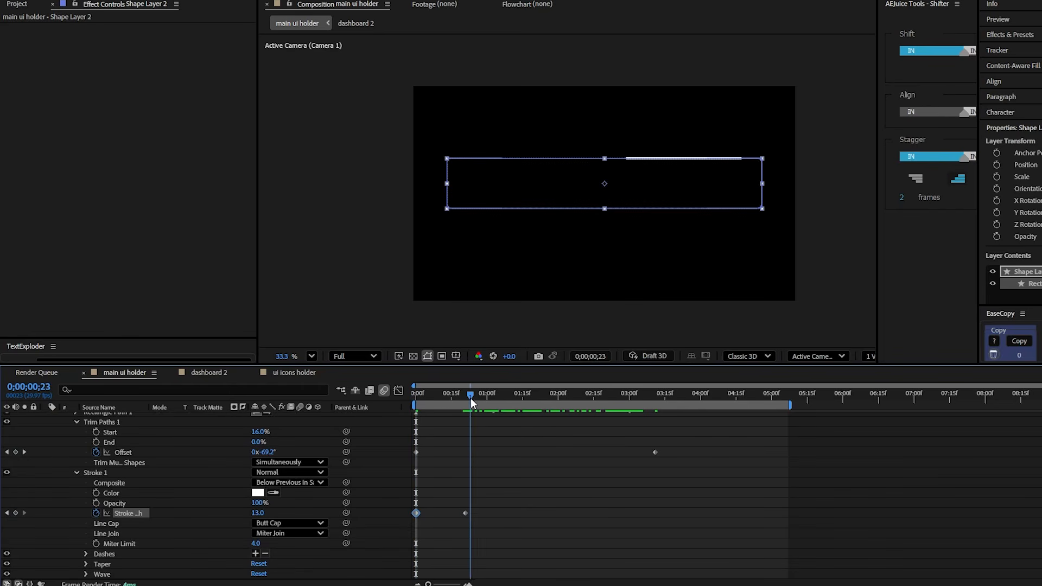
Taper Shape Layer 2's stroke with a Start Length of 75% and an End Length of 75%
{"action": "scroll", "coordinate": [90, 552], "scroll_direction": "down", "scroll_amount": 2}
{"action": "left_click", "coordinate": [85, 543]}
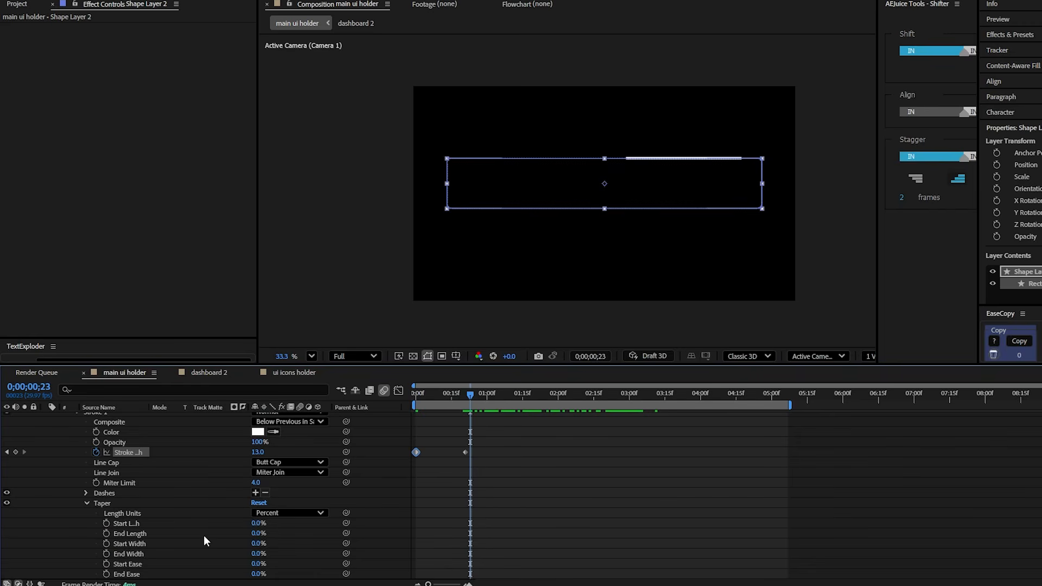
{"action": "left_click", "coordinate": [258, 524]}
{"action": "type", "text": "75"}
{"action": "key", "text": "Return"}
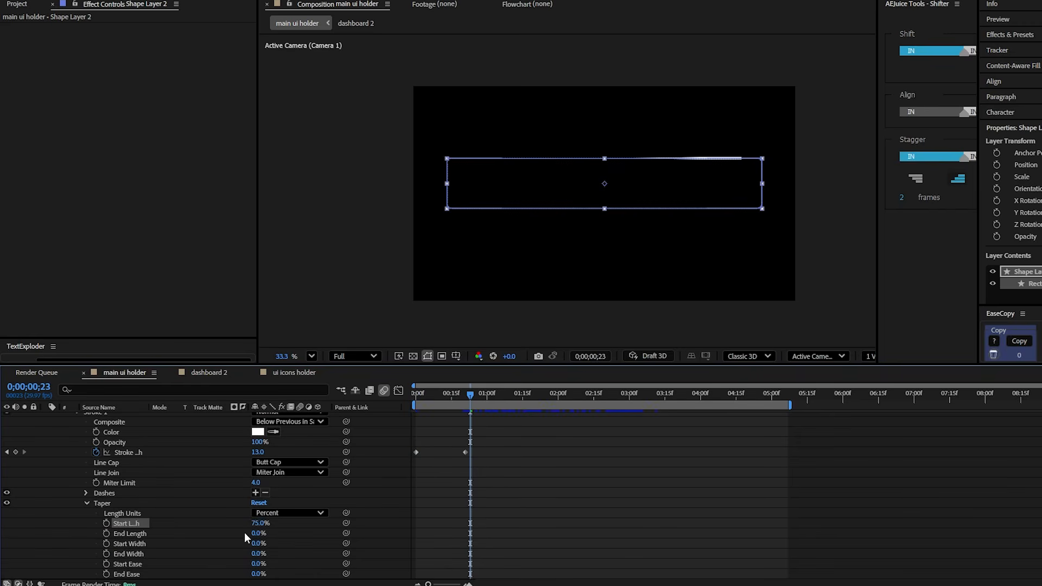
{"action": "type", "text": "75"}
{"action": "key", "text": "Return"}
{"action": "scroll", "coordinate": [445, 528], "scroll_direction": "up", "scroll_amount": 5}
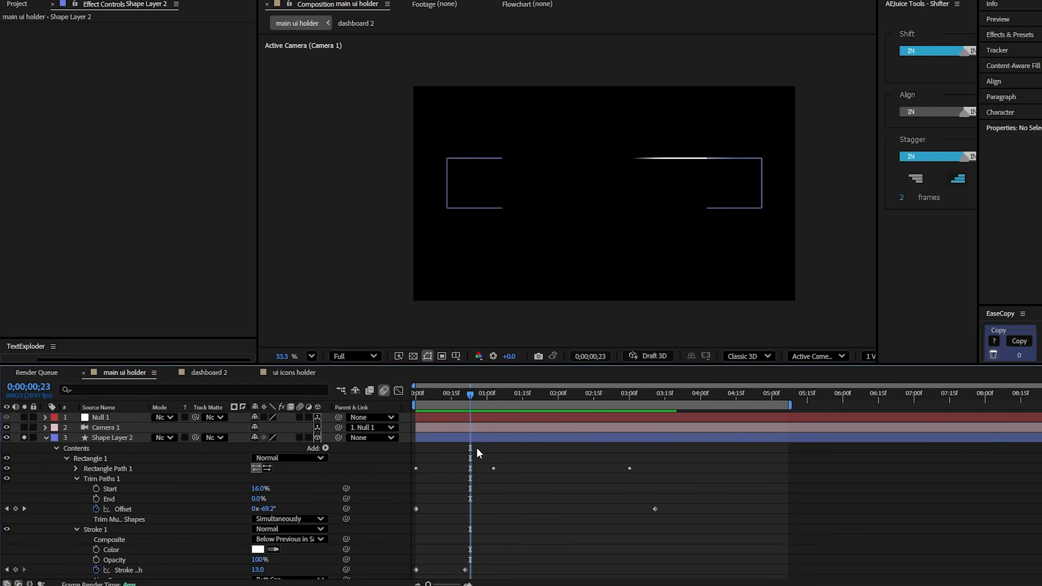
Apply the 4-Color Gradient and Deep Glow 2 effects to Shape Layer 2
{"action": "left_click", "coordinate": [504, 438]}
{"action": "key", "text": "ctrl+space"}
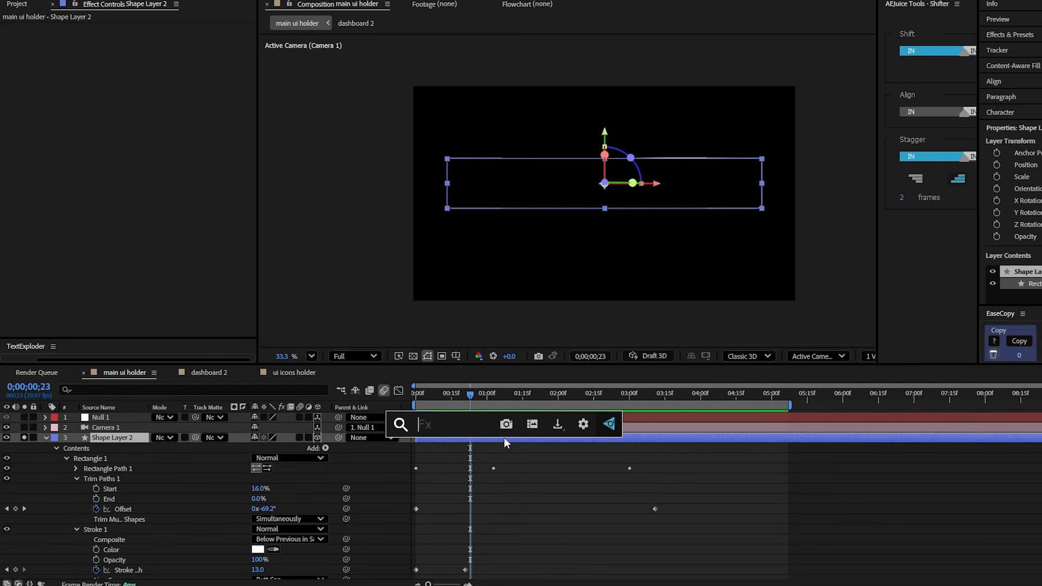
{"action": "type", "text": "4"}
{"action": "left_click", "coordinate": [478, 455]}
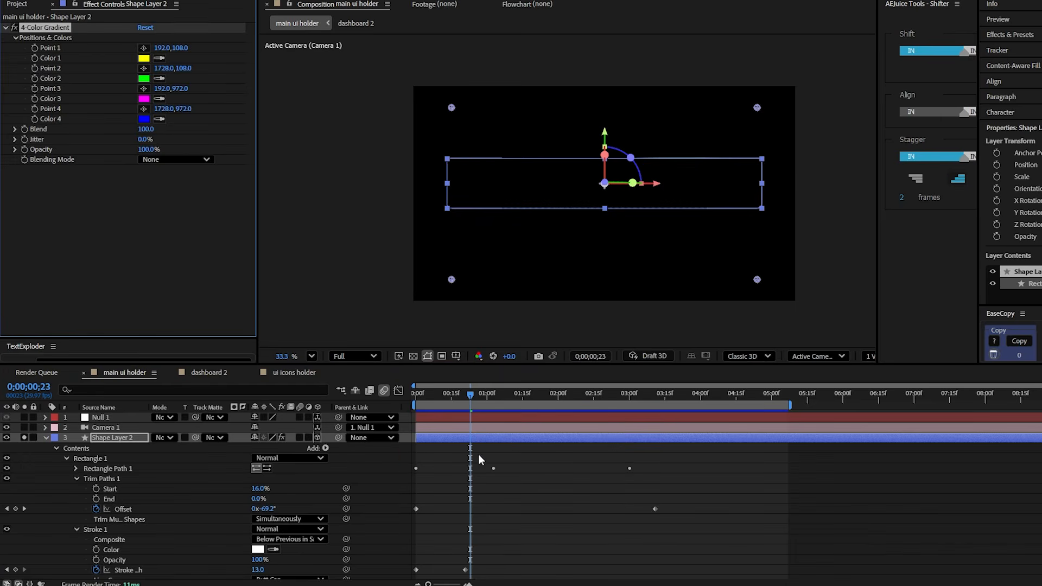
{"action": "key", "text": "ctrl+space"}
{"action": "type", "text": "de"}
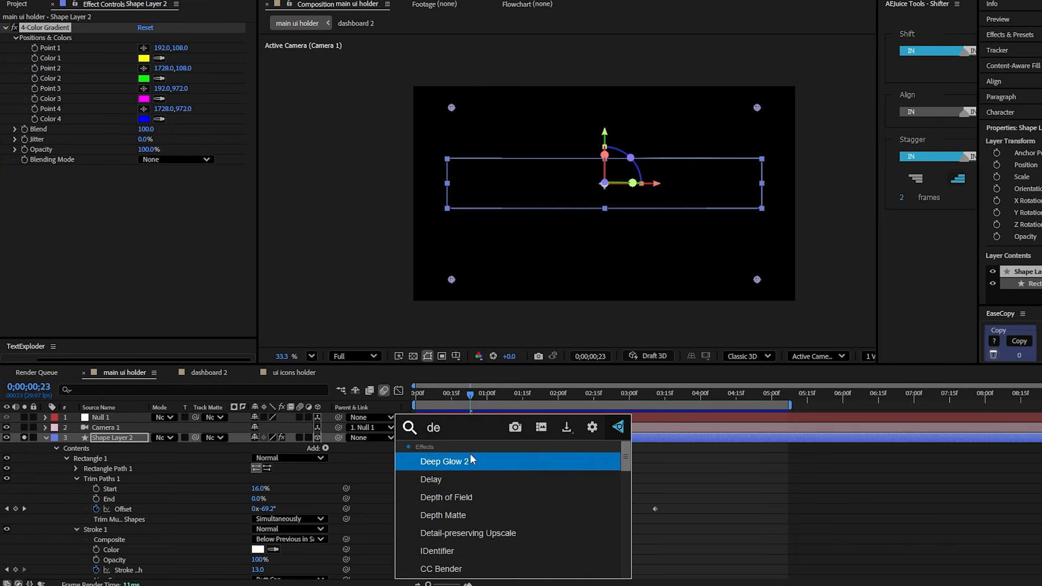
{"action": "left_click", "coordinate": [459, 460]}
{"action": "left_click", "coordinate": [469, 465]}
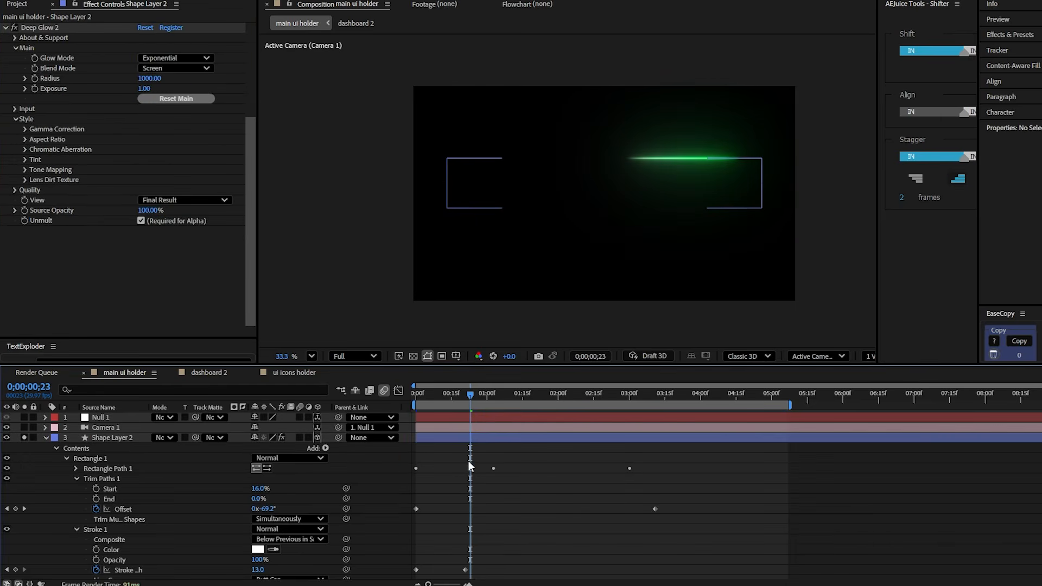
Easy-ease Shape Layer 2's Offset and Stroke Width keyframes and lengthen the ease into the last Offset keyframe in the speed graph
{"action": "left_click", "coordinate": [500, 439]}
{"action": "key", "text": "u"}
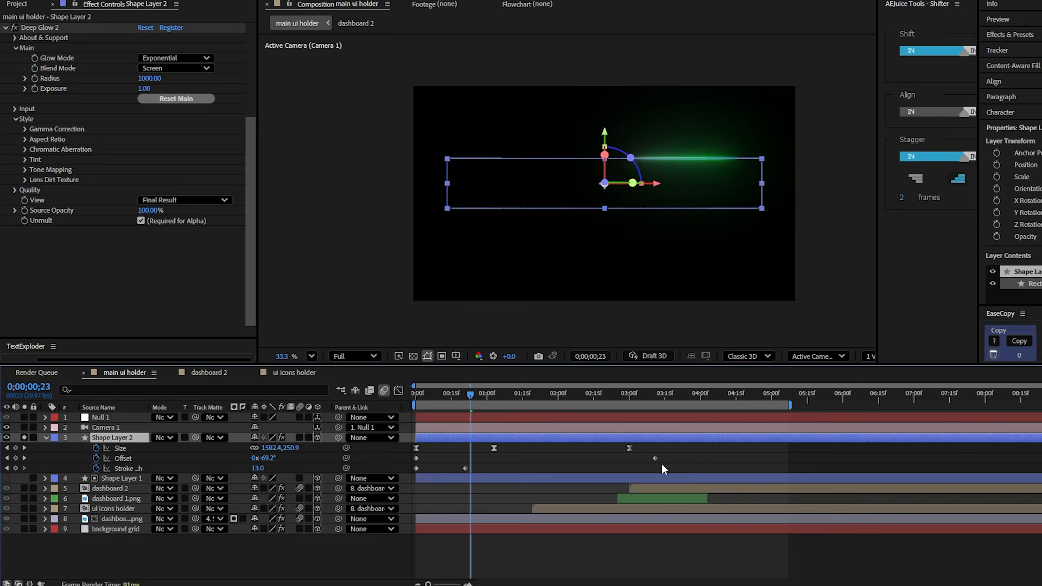
{"action": "left_click_drag", "start_coordinate": [692, 455], "coordinate": [396, 476]}
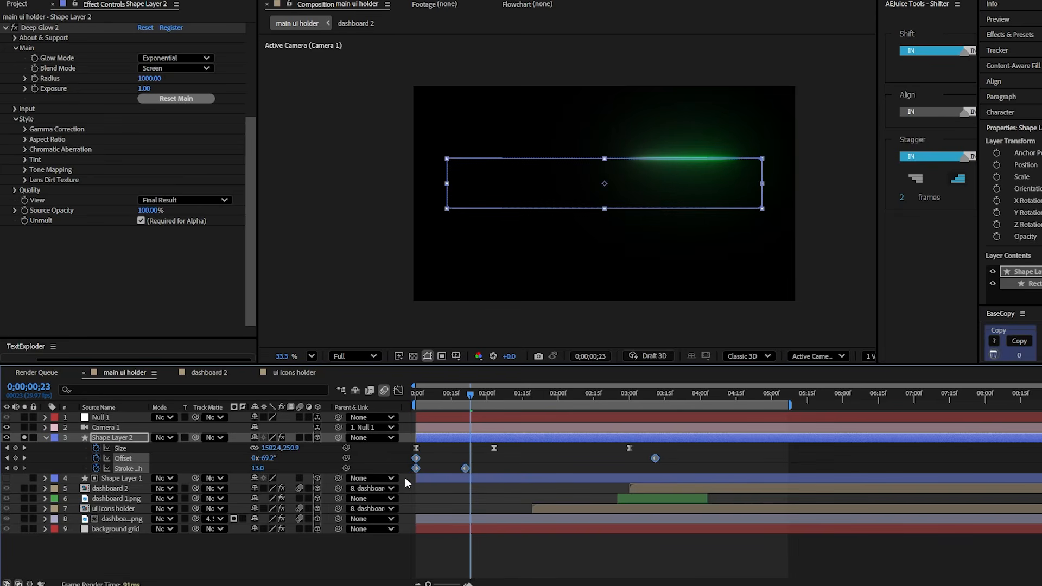
{"action": "key", "text": "F9"}
{"action": "left_click", "coordinate": [416, 458]}
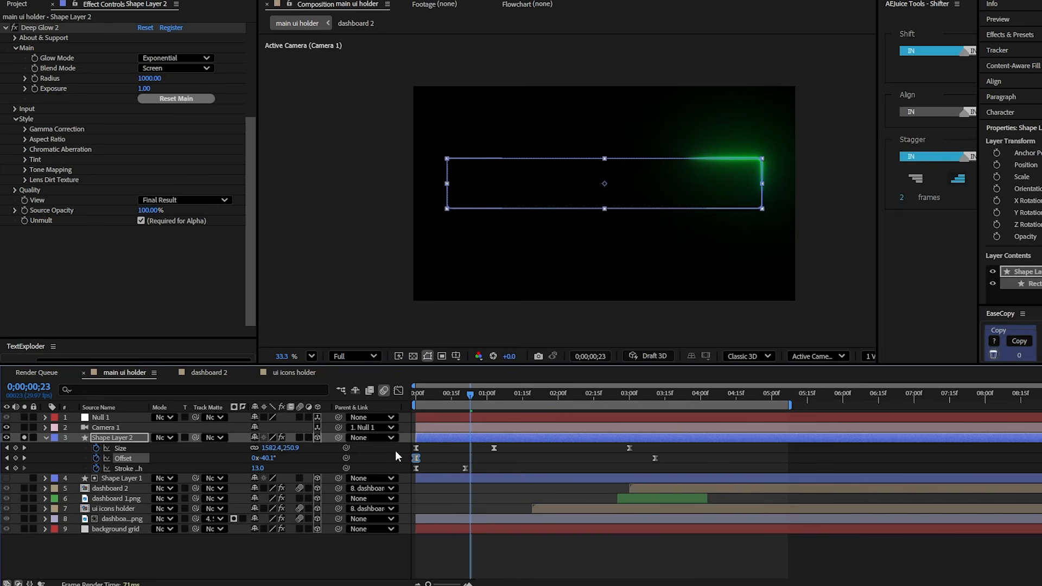
{"action": "left_click", "coordinate": [398, 390]}
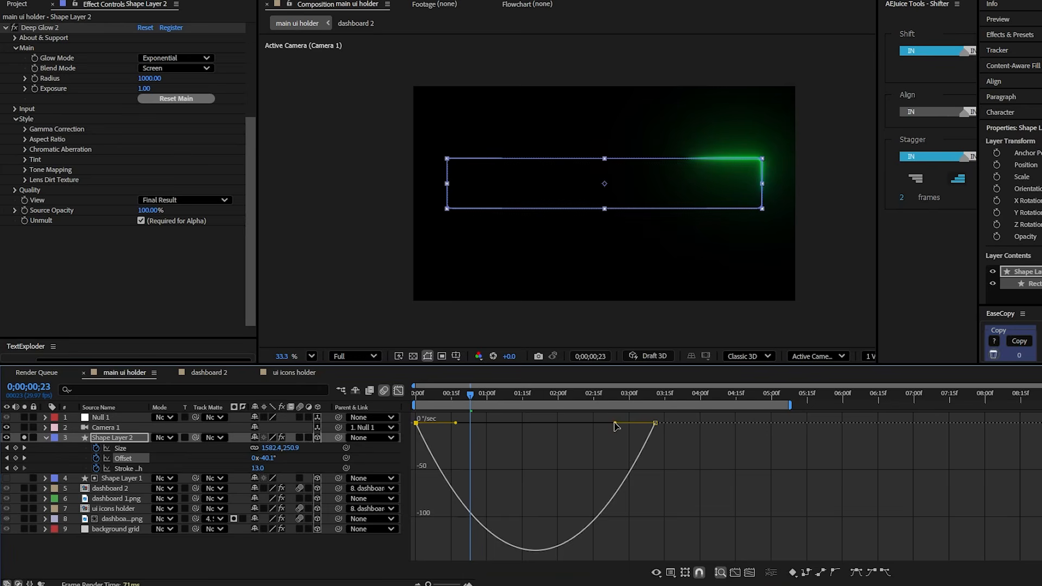
{"action": "left_click_drag", "start_coordinate": [616, 424], "coordinate": [568, 421]}
{"action": "left_click", "coordinate": [398, 390]}
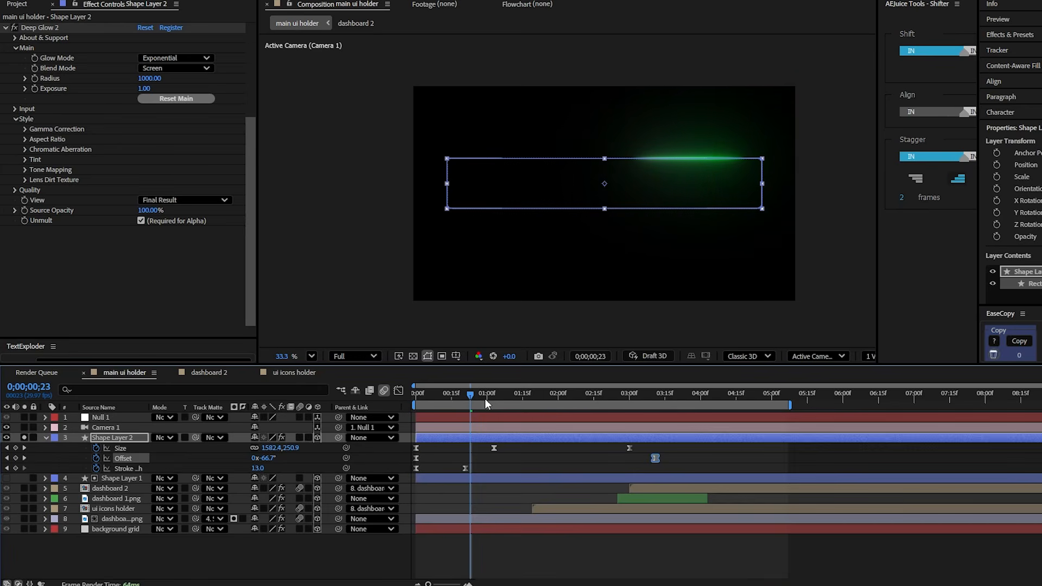
Unsolo Shape Layer 2, parent it to the matted dashboard 1.png layer at the composition's start, and scrub through the motion
{"action": "left_click", "coordinate": [24, 437]}
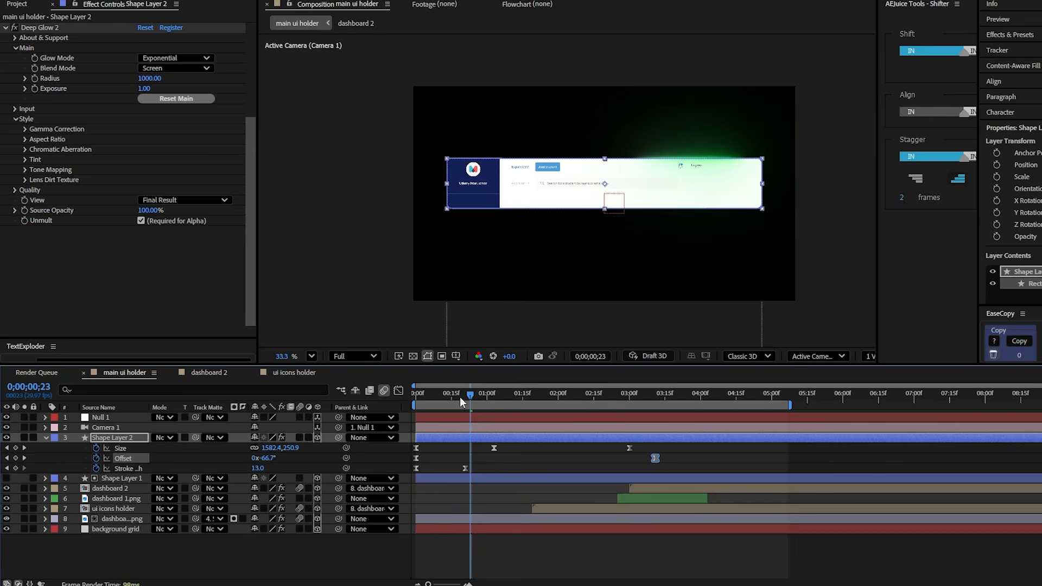
{"action": "left_click_drag", "start_coordinate": [460, 396], "coordinate": [416, 404]}
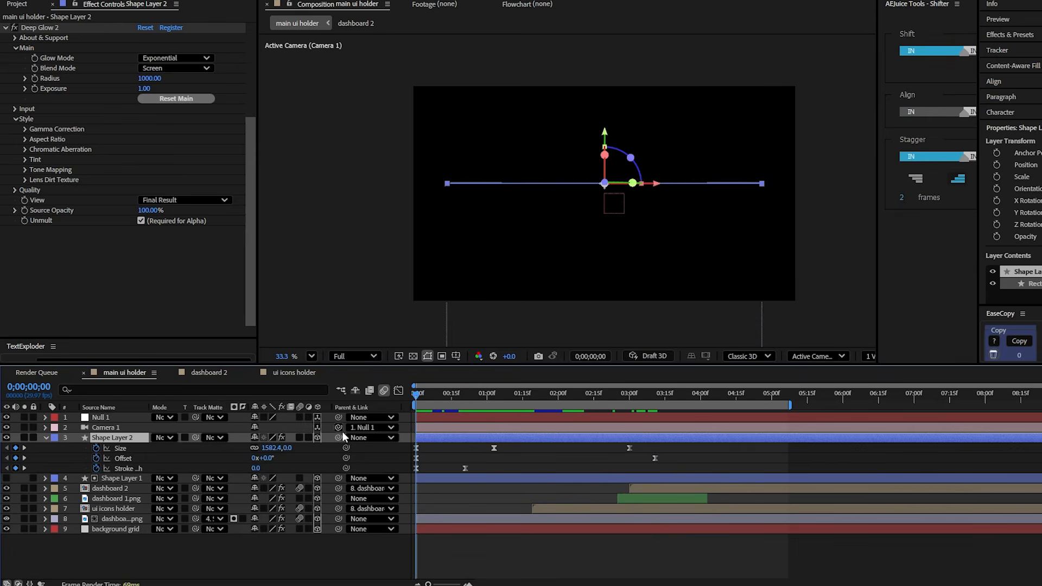
{"action": "left_click_drag", "start_coordinate": [339, 438], "coordinate": [113, 520]}
{"action": "left_click", "coordinate": [127, 519]}
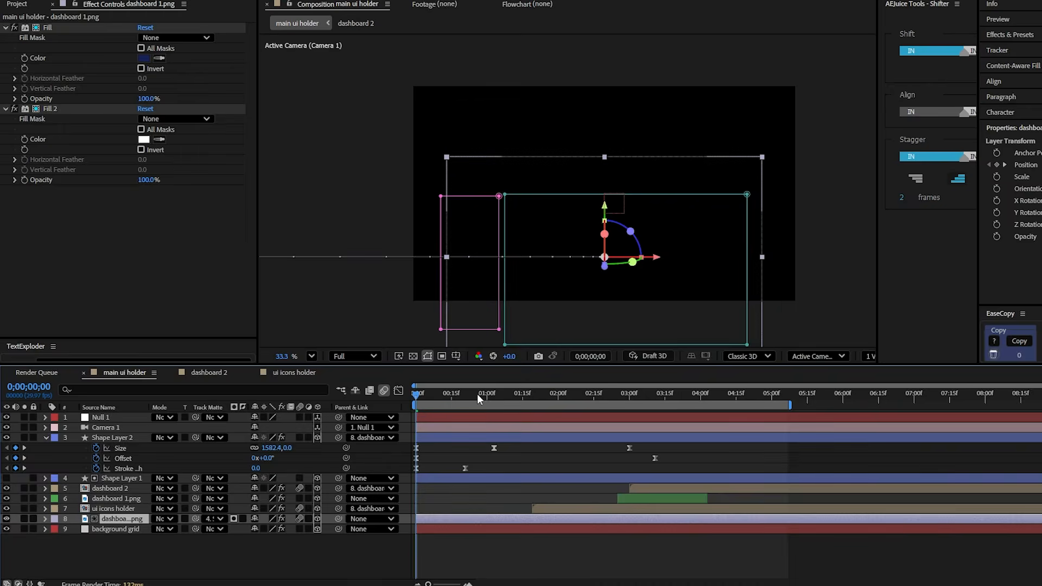
{"action": "left_click_drag", "start_coordinate": [477, 394], "coordinate": [634, 415]}
Animate Shape Layer 2's Trim Paths Start from 16% at 0;00;03;02 to 0% at 0;00;03;11
{"action": "left_click", "coordinate": [616, 433]}
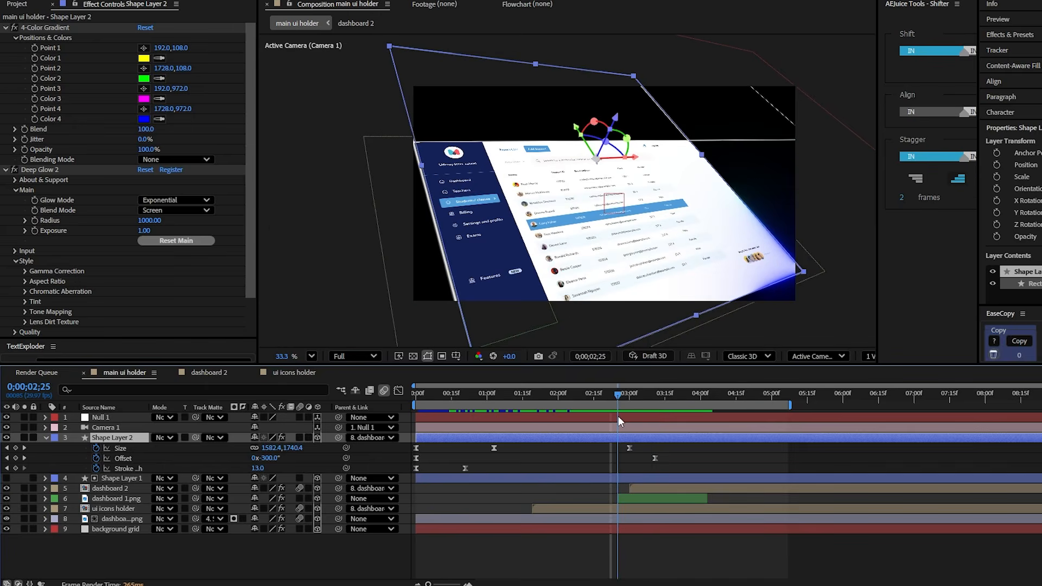
{"action": "left_click", "coordinate": [45, 438]}
{"action": "scroll", "coordinate": [63, 454], "scroll_direction": "down", "scroll_amount": 3}
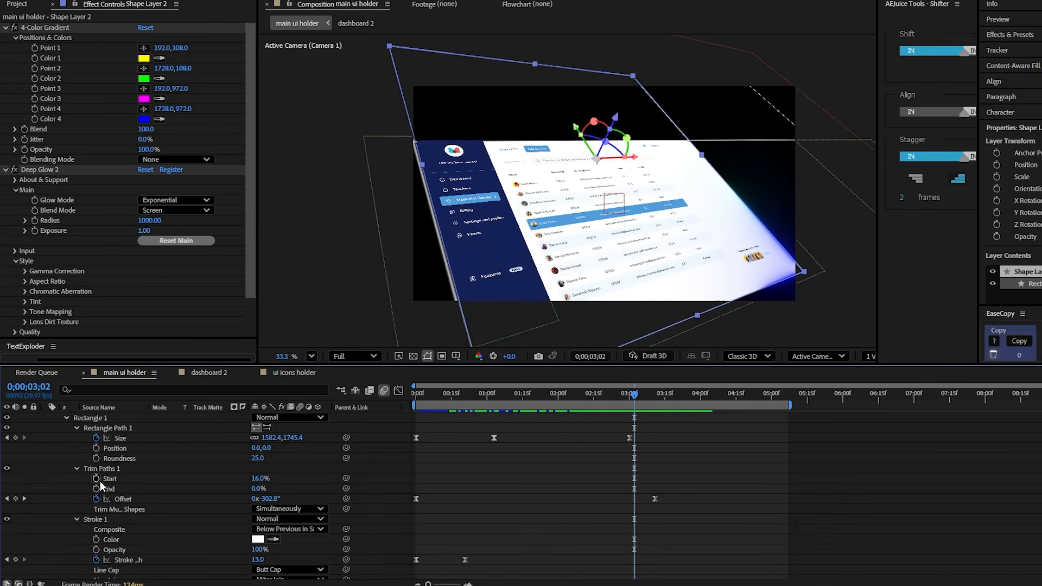
{"action": "left_click", "coordinate": [97, 479]}
{"action": "left_click", "coordinate": [655, 395]}
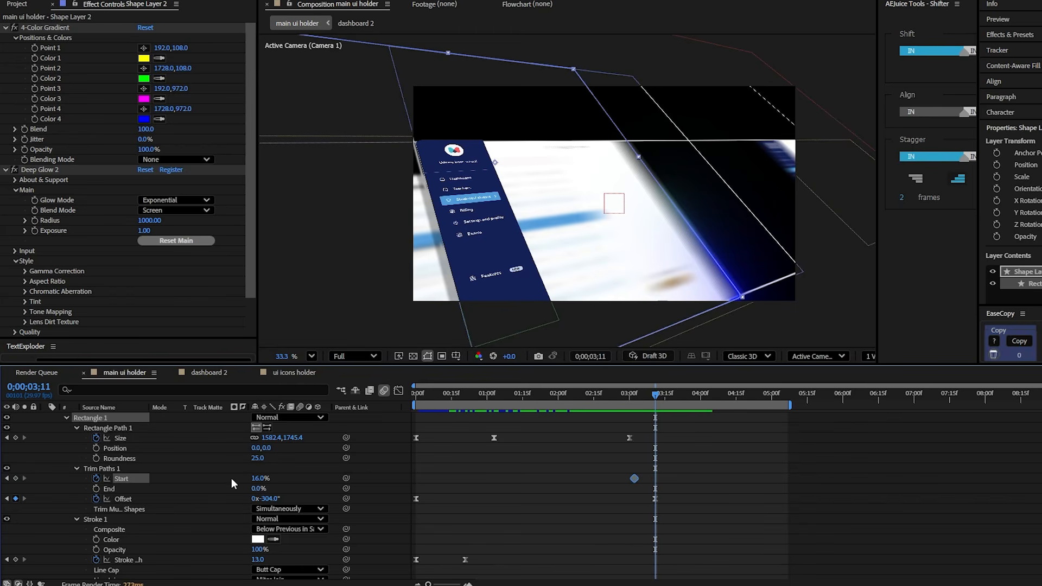
{"action": "left_click_drag", "start_coordinate": [255, 478], "coordinate": [239, 478]}
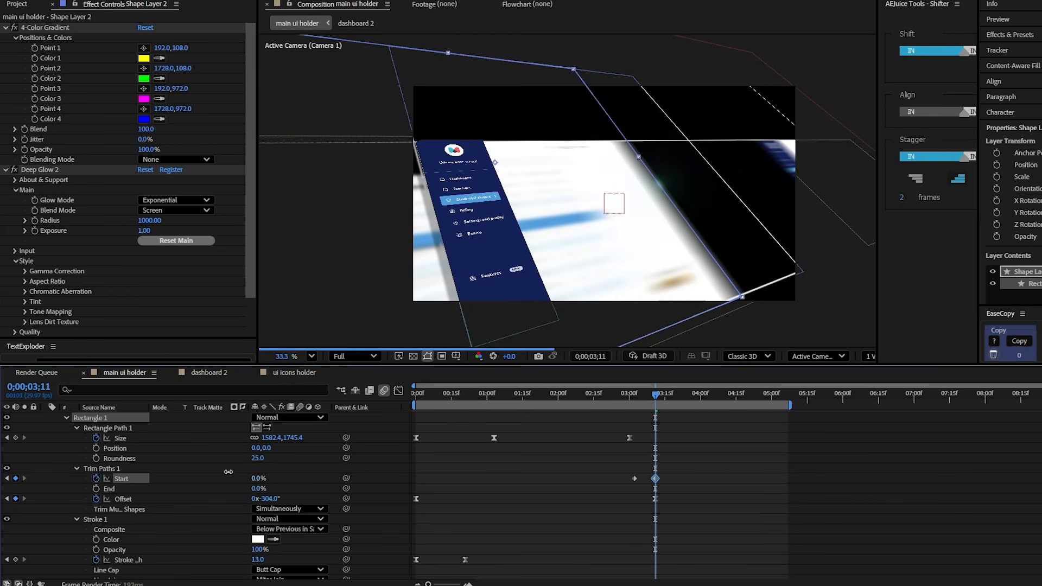
{"action": "scroll", "coordinate": [610, 441], "scroll_direction": "up", "scroll_amount": 2}
{"action": "key", "text": "u"}
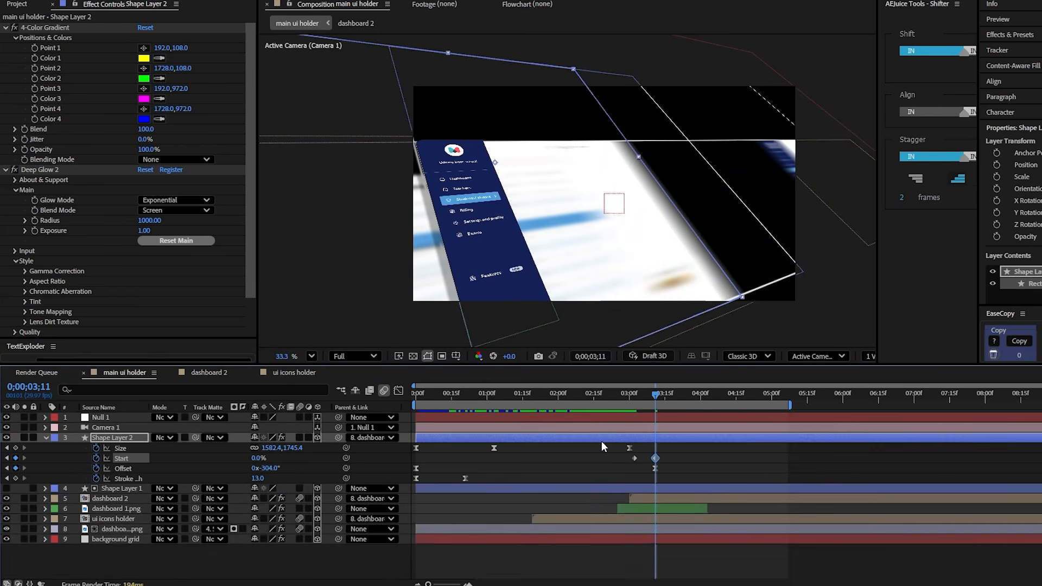
Move the first Trim Paths Start keyframe earlier to about 0;00;02;22 and easy-ease both Start keyframes
{"action": "left_click", "coordinate": [623, 402]}
{"action": "left_click_drag", "start_coordinate": [623, 402], "coordinate": [628, 401]}
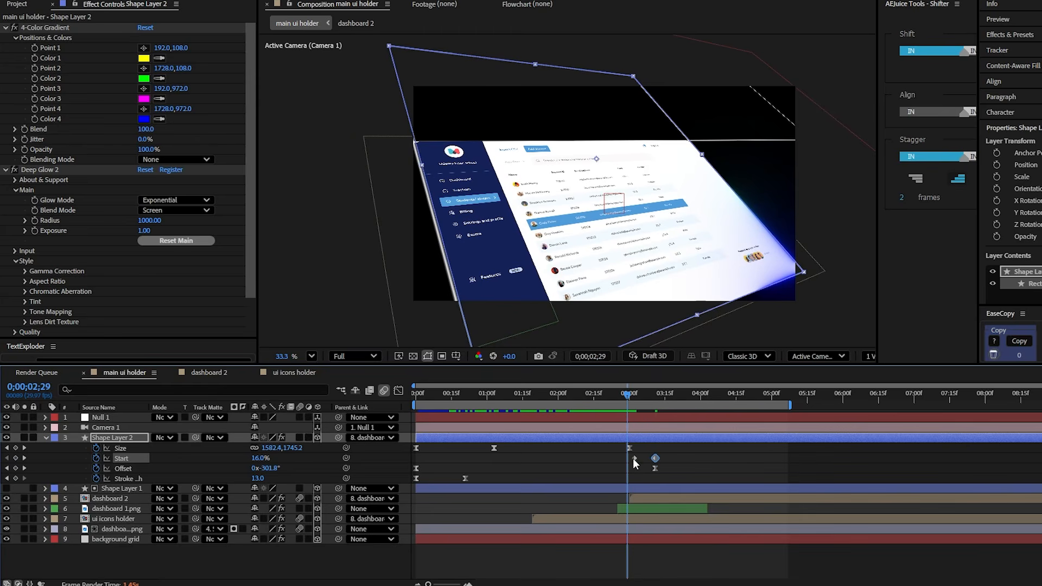
{"action": "left_click_drag", "start_coordinate": [634, 458], "coordinate": [610, 458]}
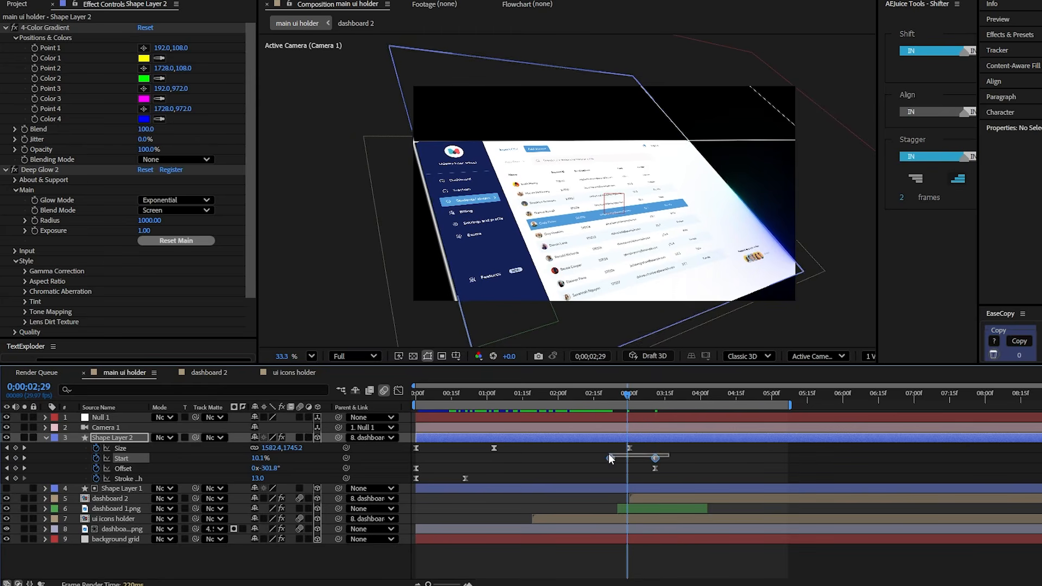
{"action": "key", "text": "F9"}
Preview the glowing outline animation from the composition's start and inspect the frames up to about 0;00;05;03
{"action": "left_click_drag", "start_coordinate": [416, 398], "coordinate": [432, 399]}
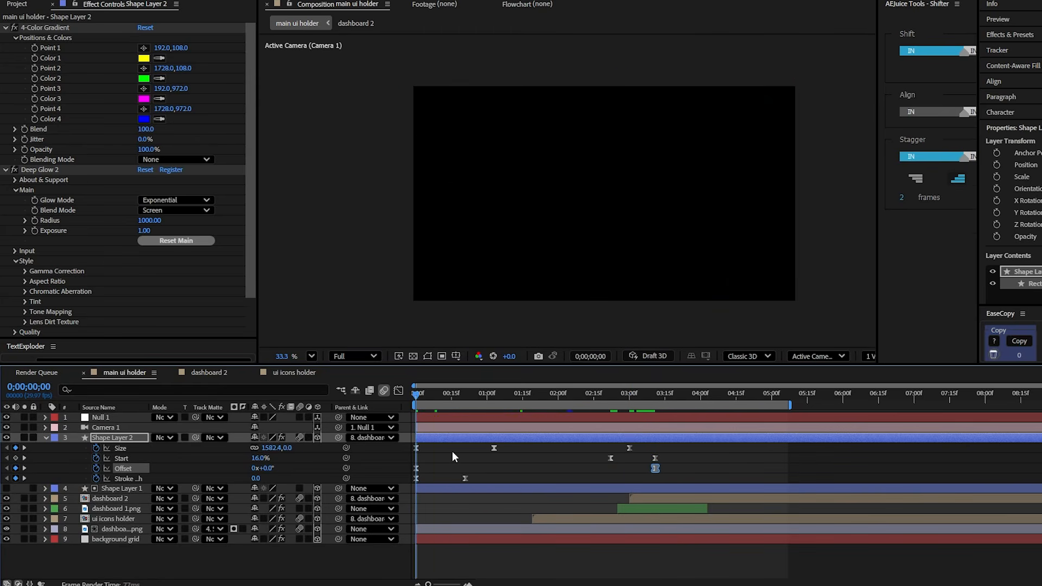
{"action": "key", "text": "space"}
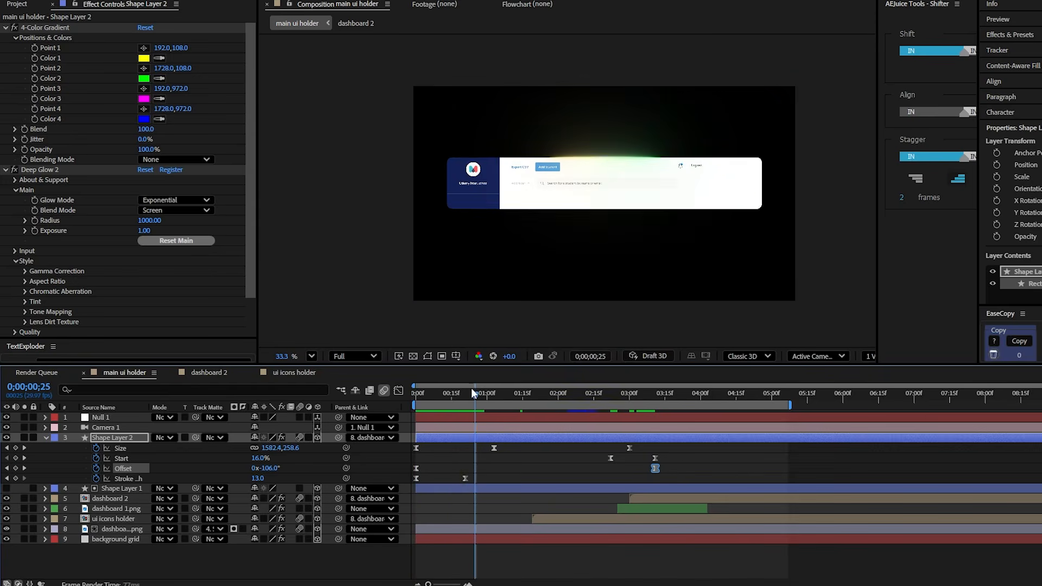
{"action": "key", "text": "u"}
{"action": "left_click_drag", "start_coordinate": [438, 395], "coordinate": [392, 413]}
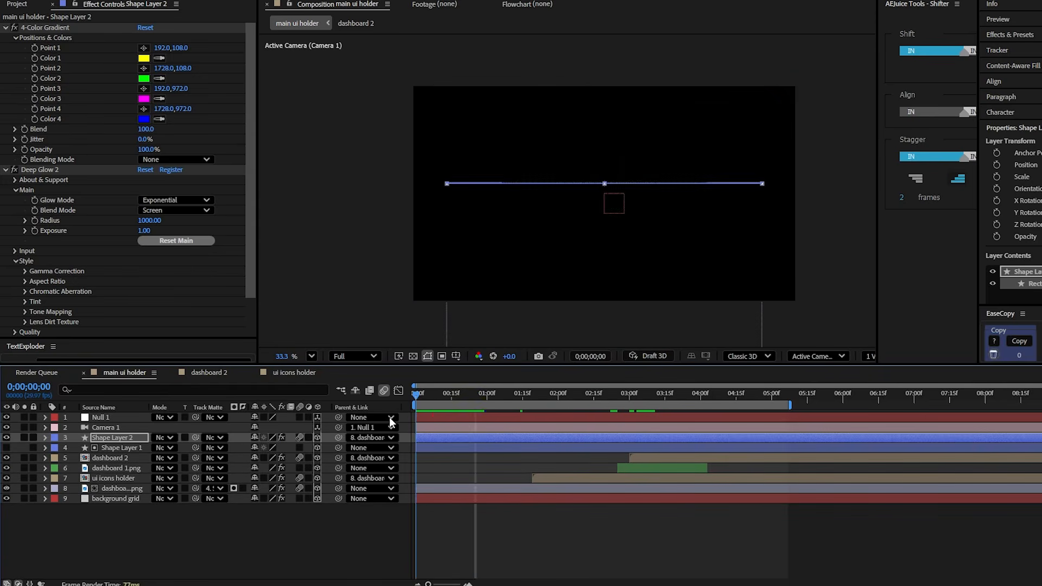
{"action": "key", "text": "space"}
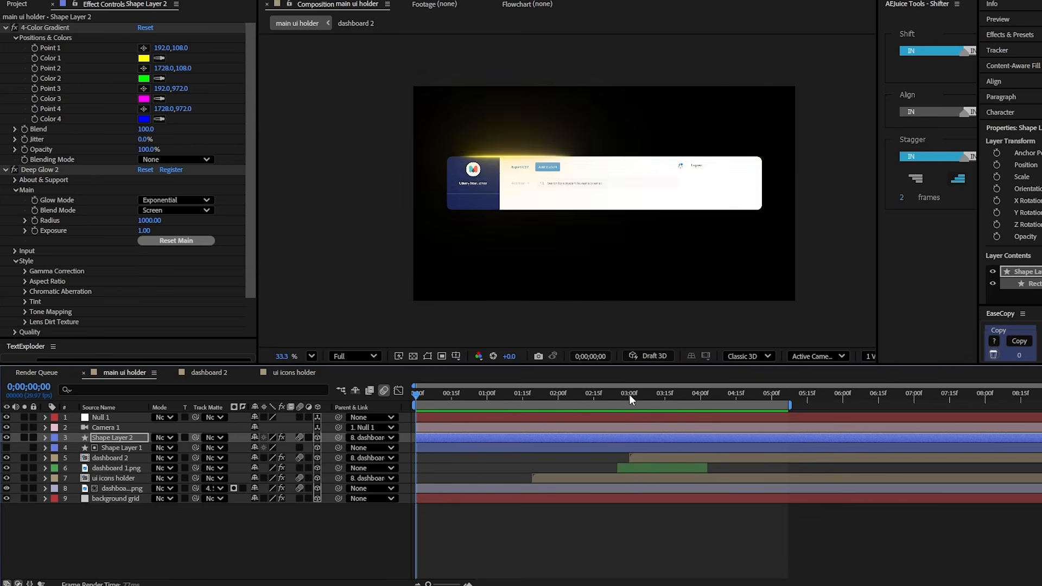
{"action": "left_click_drag", "start_coordinate": [630, 393], "coordinate": [778, 408]}
Set the background grid layer's Z position to 10, checking it against the dashboard at an earlier frame
{"action": "left_click", "coordinate": [676, 498]}
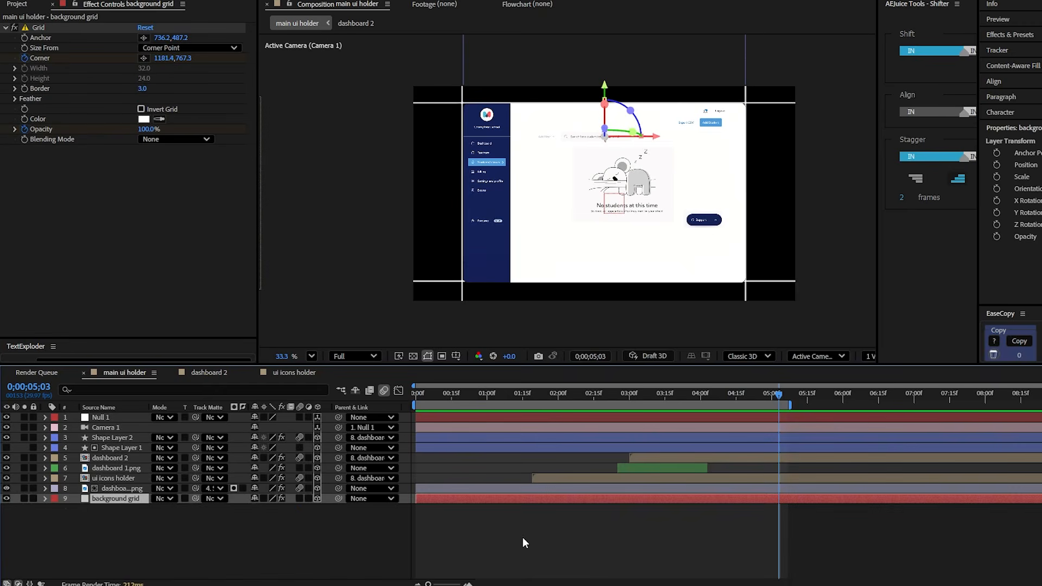
{"action": "left_click_drag", "start_coordinate": [288, 508], "coordinate": [287, 509]}
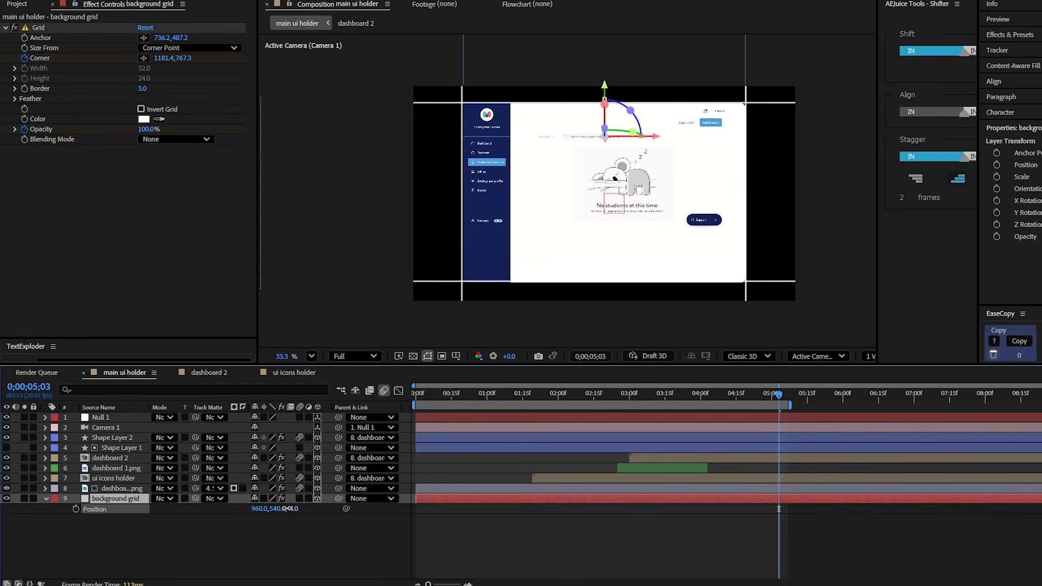
{"action": "left_click", "coordinate": [636, 539]}
{"action": "left_click_drag", "start_coordinate": [744, 402], "coordinate": [643, 396]}
{"action": "left_click_drag", "start_coordinate": [292, 509], "coordinate": [298, 507]}
{"action": "left_click", "coordinate": [470, 468]}
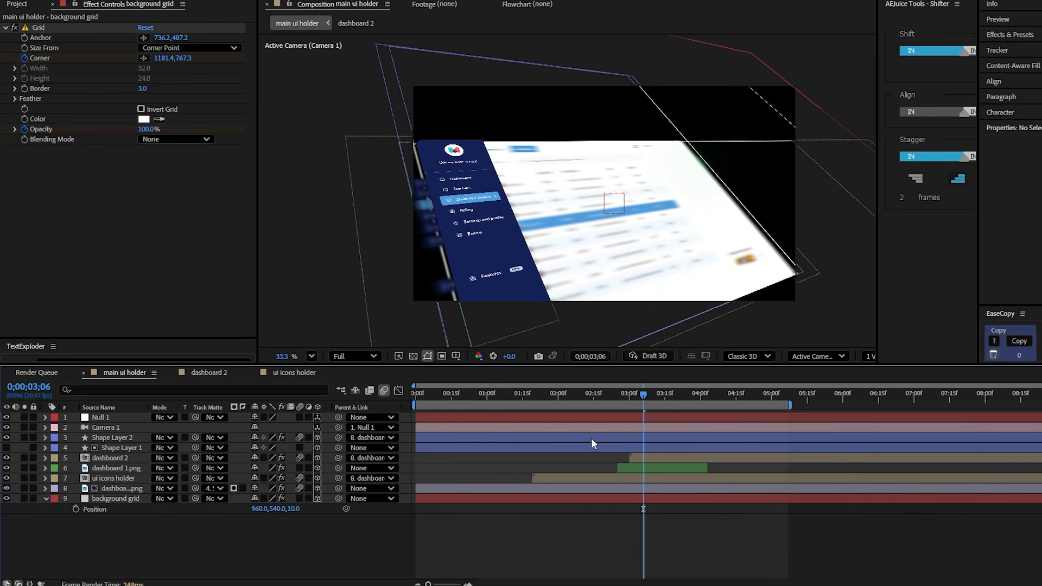
Split the matted dashboard 1.png layer at 0;00;02;22 and set the second part's track matte to No Matte
{"action": "left_click", "coordinate": [609, 393]}
{"action": "key", "text": "8"}
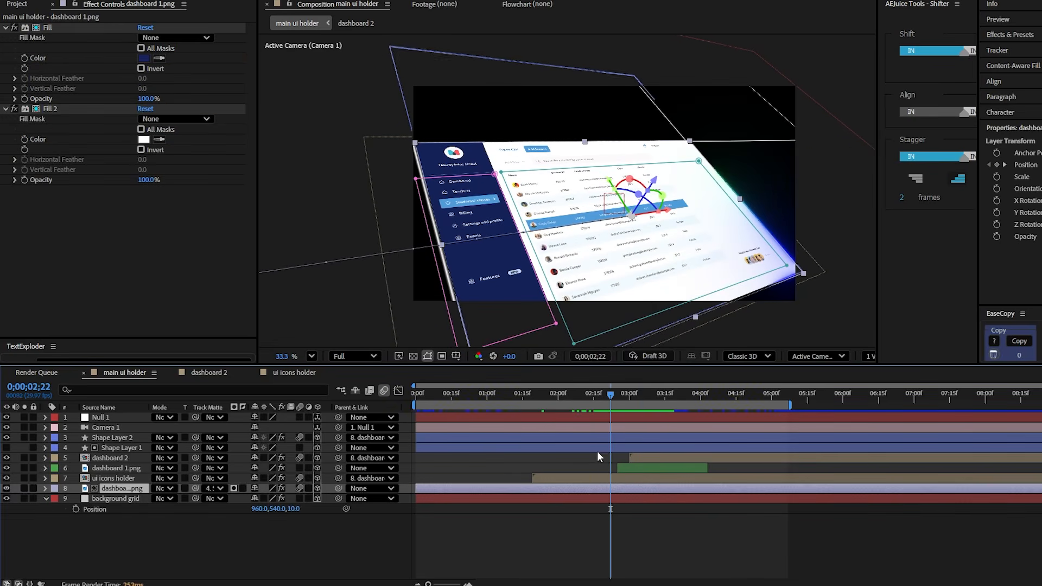
{"action": "key", "text": "ctrl+shift+d"}
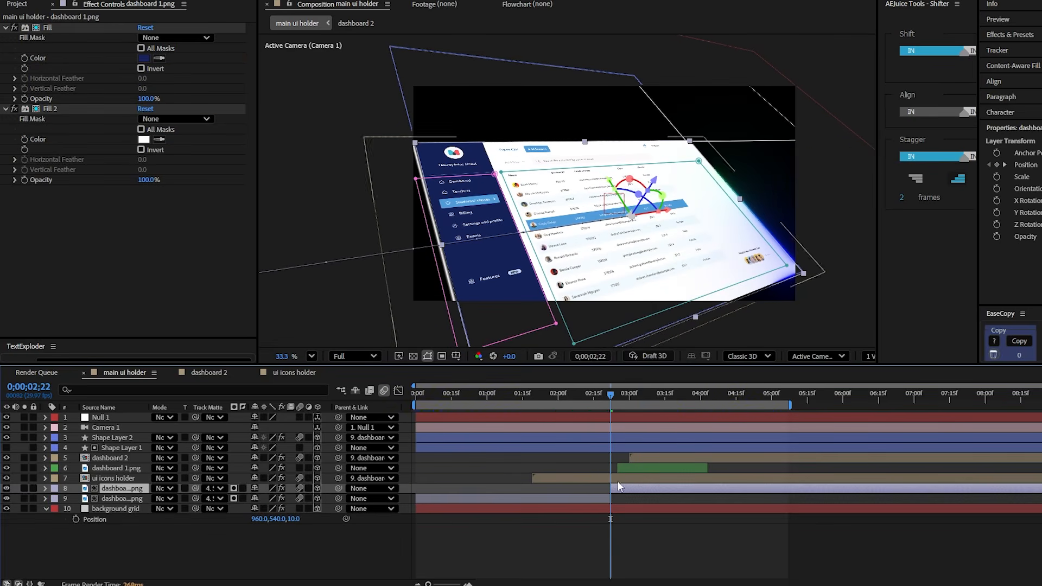
{"action": "left_click", "coordinate": [214, 487]}
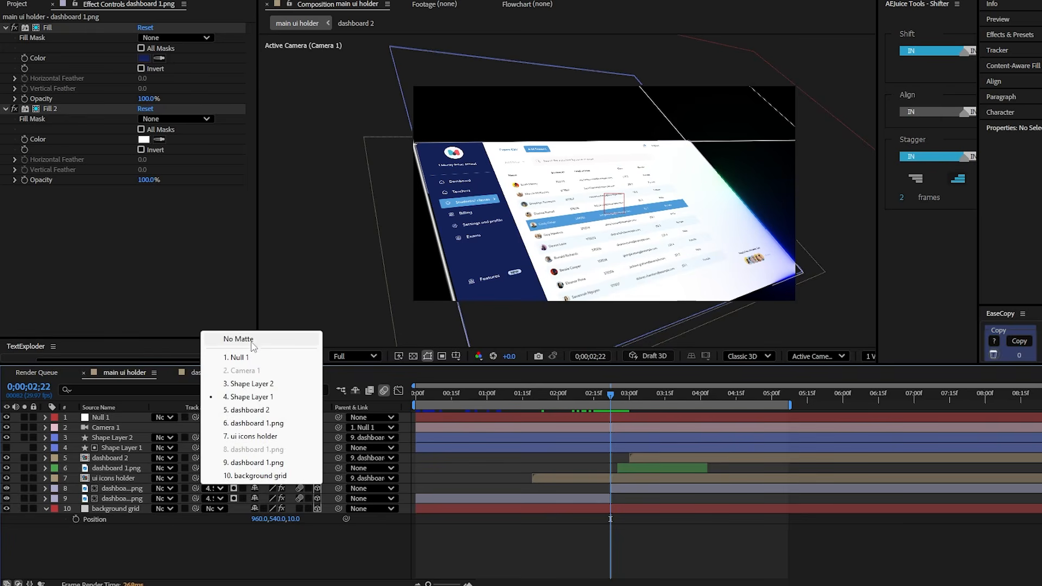
{"action": "left_click", "coordinate": [239, 273]}
Scrub past the layer split and play the composition to check the transition to the second dashboard
{"action": "left_click_drag", "start_coordinate": [617, 399], "coordinate": [669, 398]}
{"action": "key", "text": "space"}
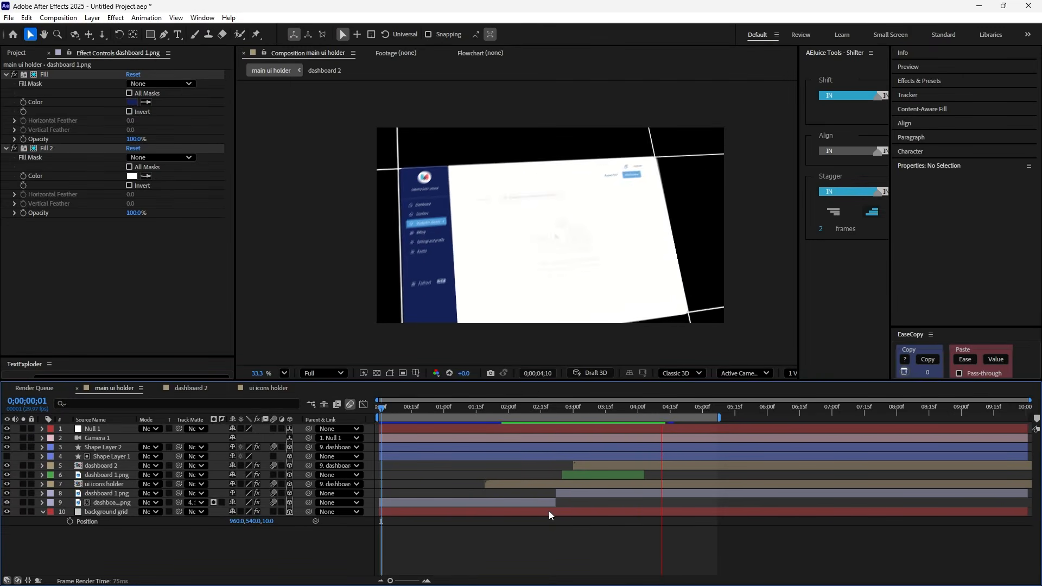
{"action": "key", "text": "space"}
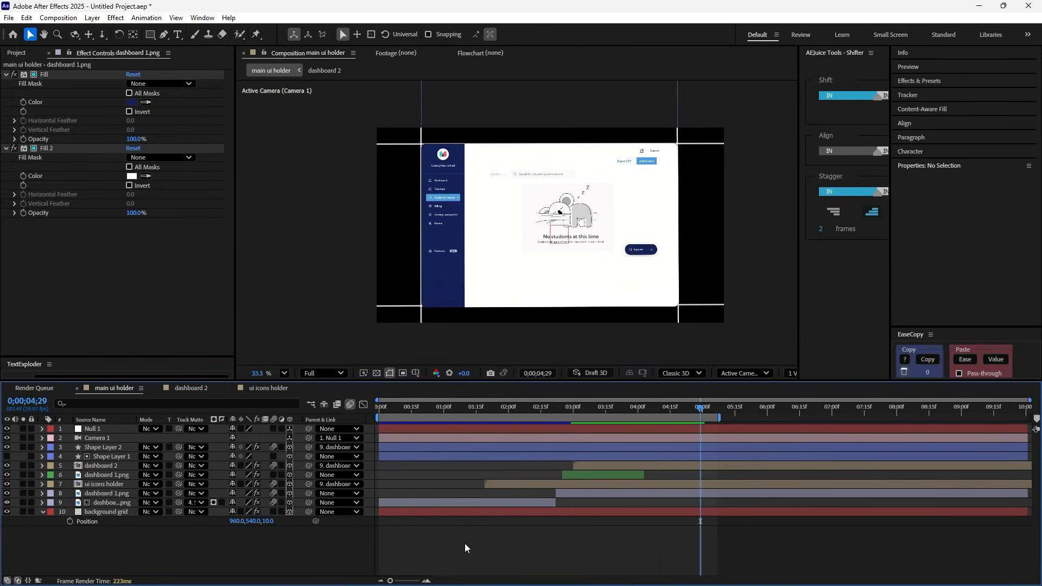
Pre-compose all layers of the main ui holder composition into a new composition named all ui layers
{"action": "key", "text": "ctrl+a"}
{"action": "key", "text": "ctrl+shift+c"}
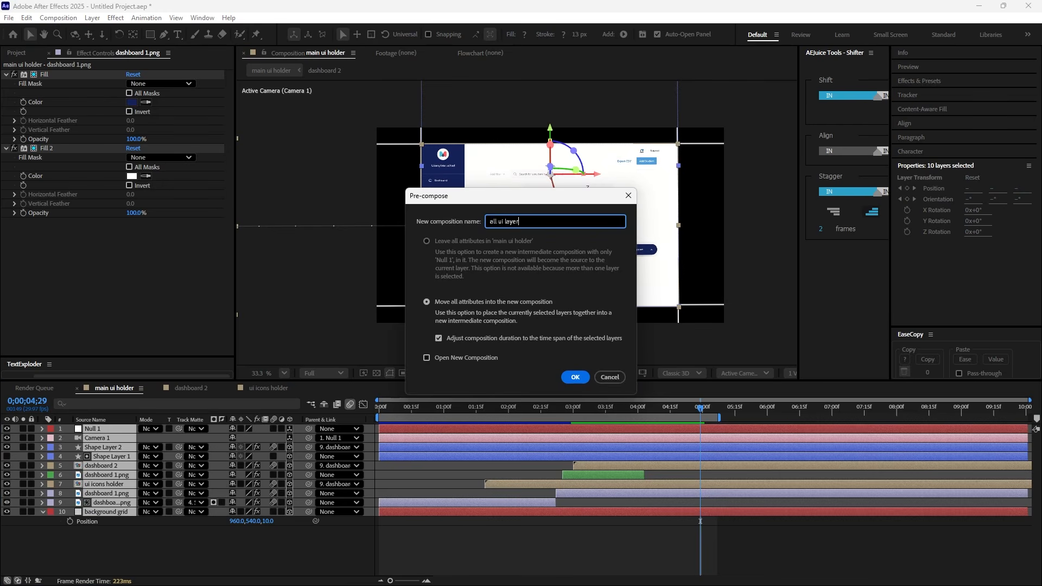
{"action": "type", "text": "all ui layers"}
{"action": "key", "text": "Return"}
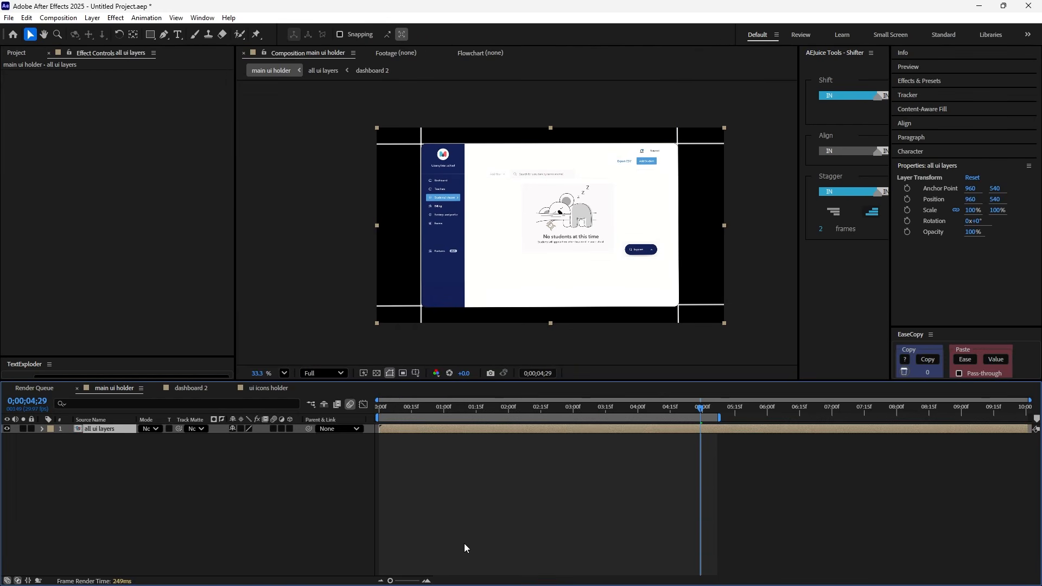
Create a 1920 x 1080 px light grey solid named BG and place it beneath the all ui layers precomp
{"action": "right_click", "coordinate": [287, 512]}
{"action": "mouse_move", "coordinate": [364, 383]}
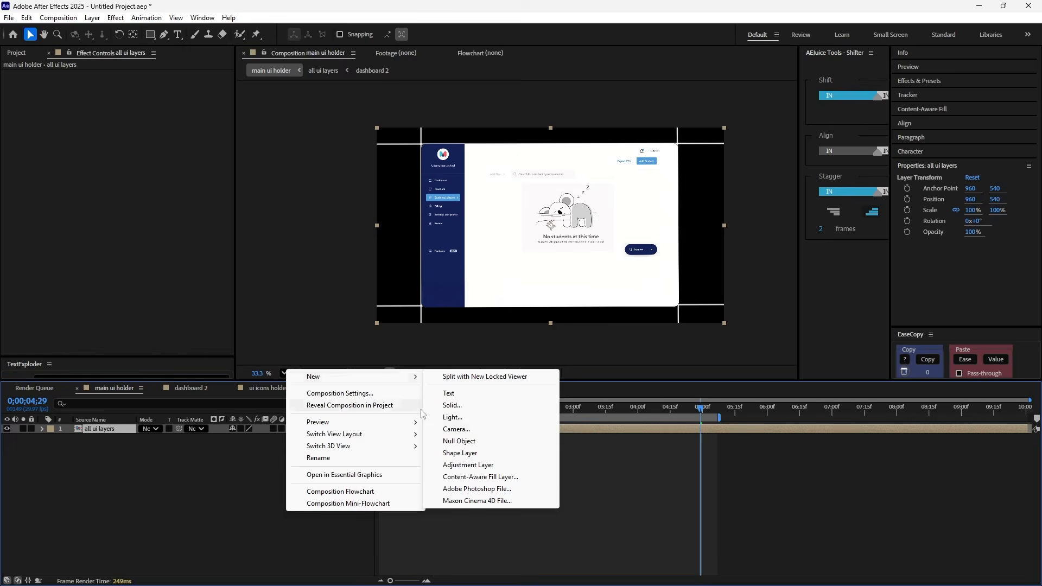
{"action": "left_click", "coordinate": [476, 408]}
{"action": "left_click", "coordinate": [513, 375]}
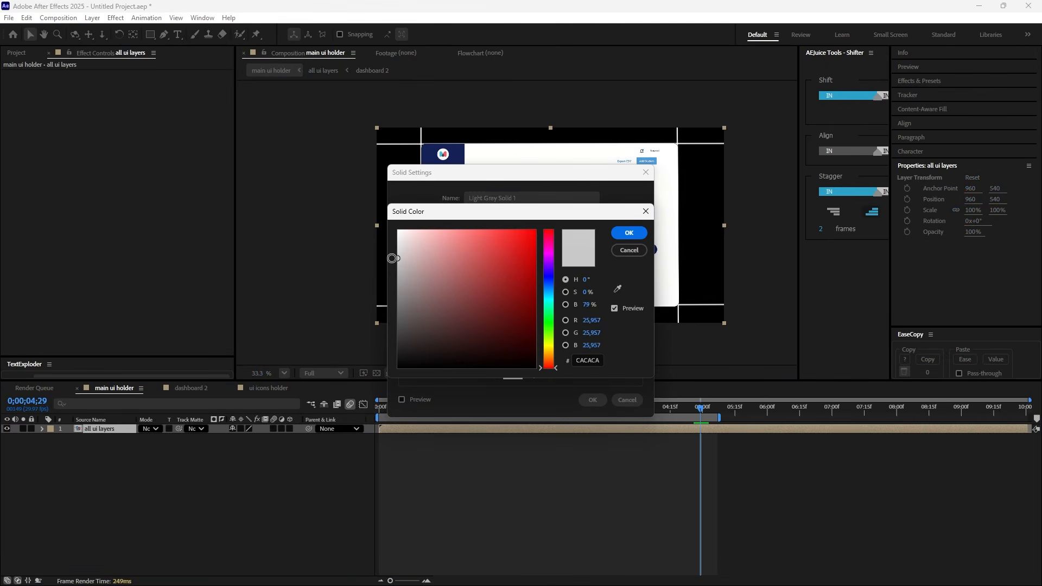
{"action": "left_click", "coordinate": [629, 234]}
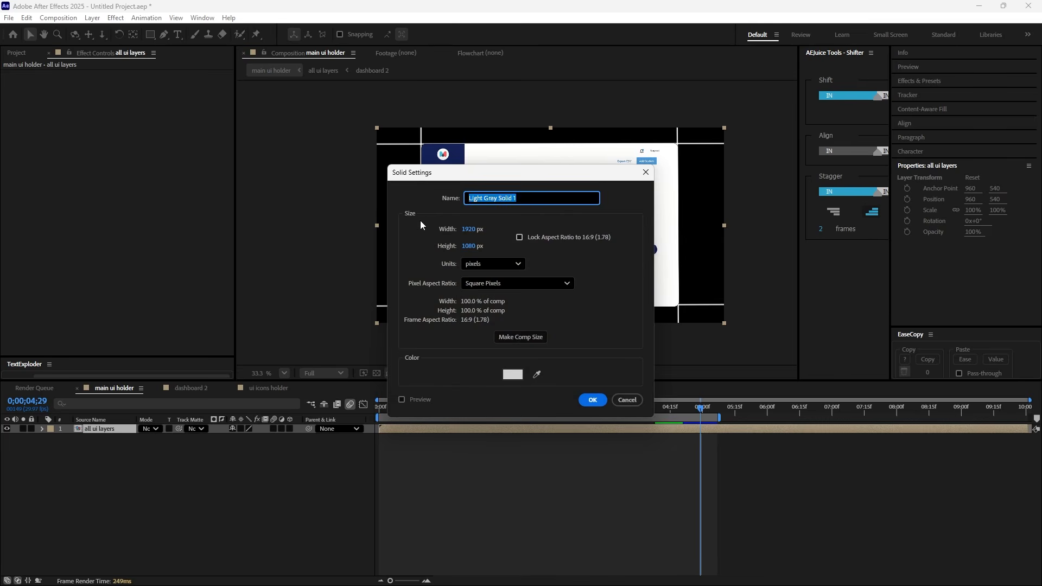
{"action": "type", "text": "BG"}
{"action": "left_click", "coordinate": [591, 401]}
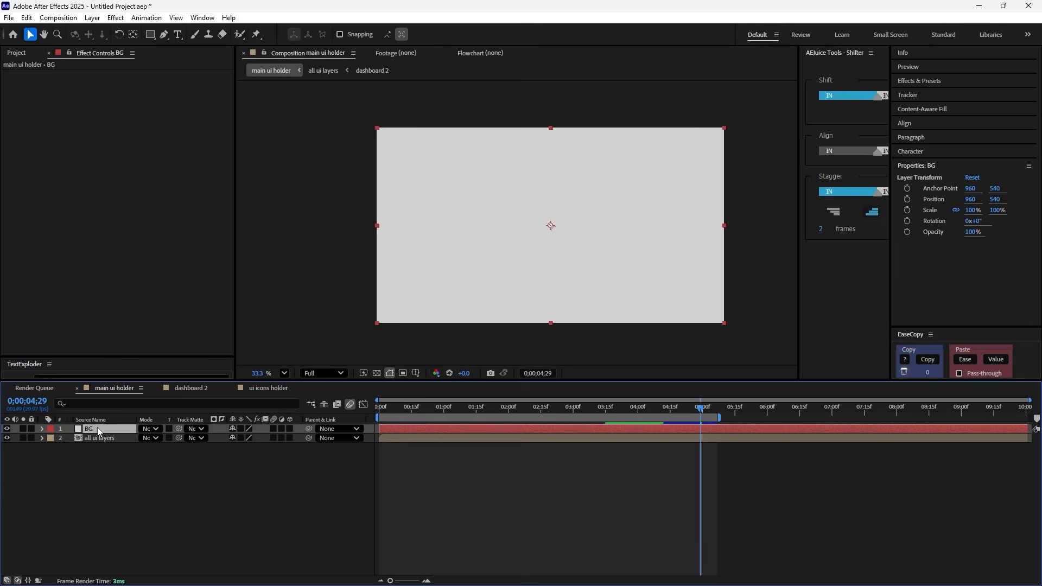
{"action": "left_click_drag", "start_coordinate": [99, 432], "coordinate": [99, 451]}
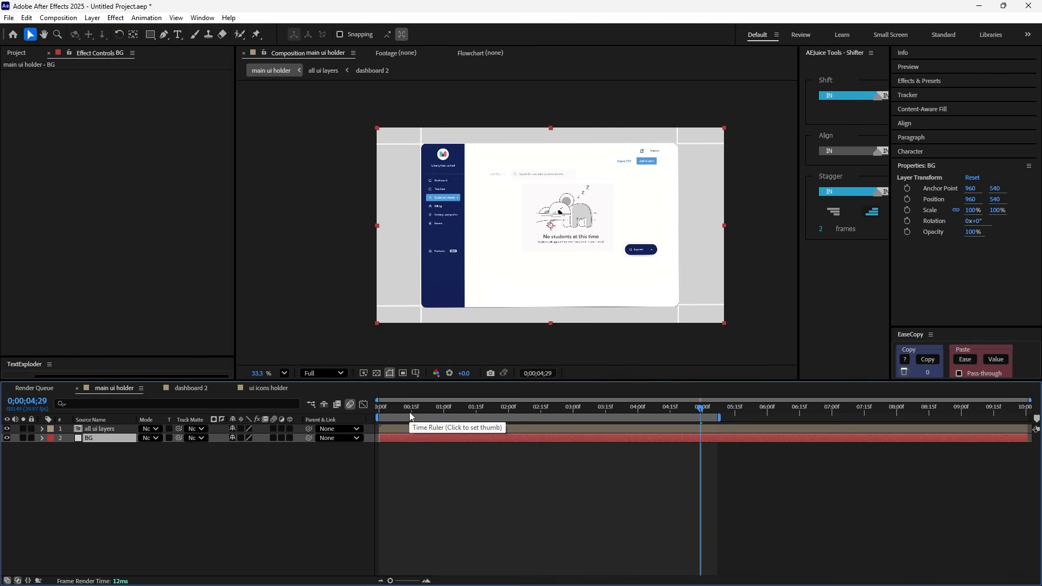
Apply Drop Shadow to the all ui layers precomp with opacity 26%, direction 235°, distance 57 and softness 76
{"action": "left_click", "coordinate": [447, 431]}
{"action": "key", "text": "ctrl+space"}
{"action": "type", "text": "dr"}
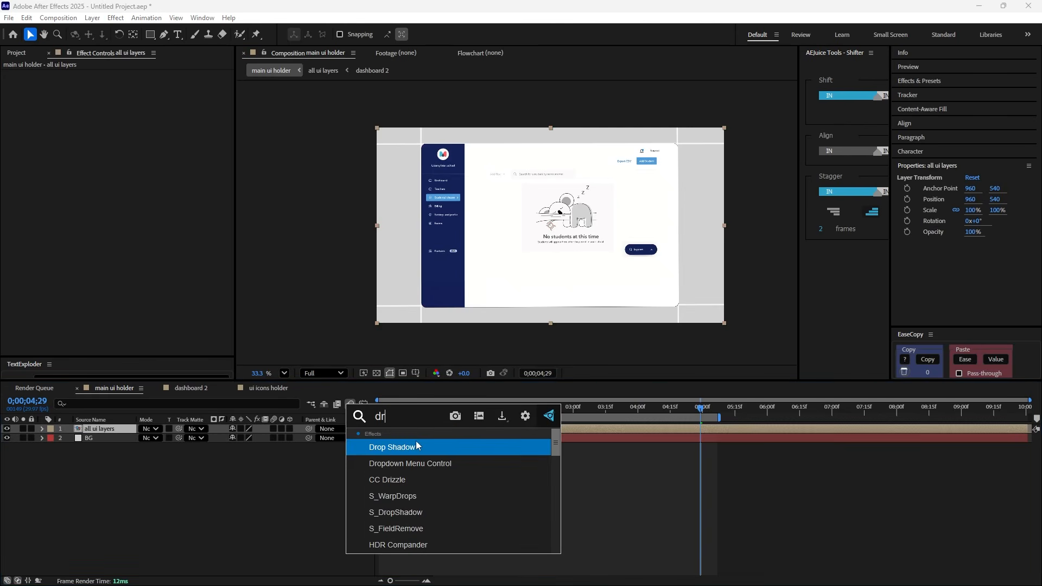
{"action": "key", "text": "Return"}
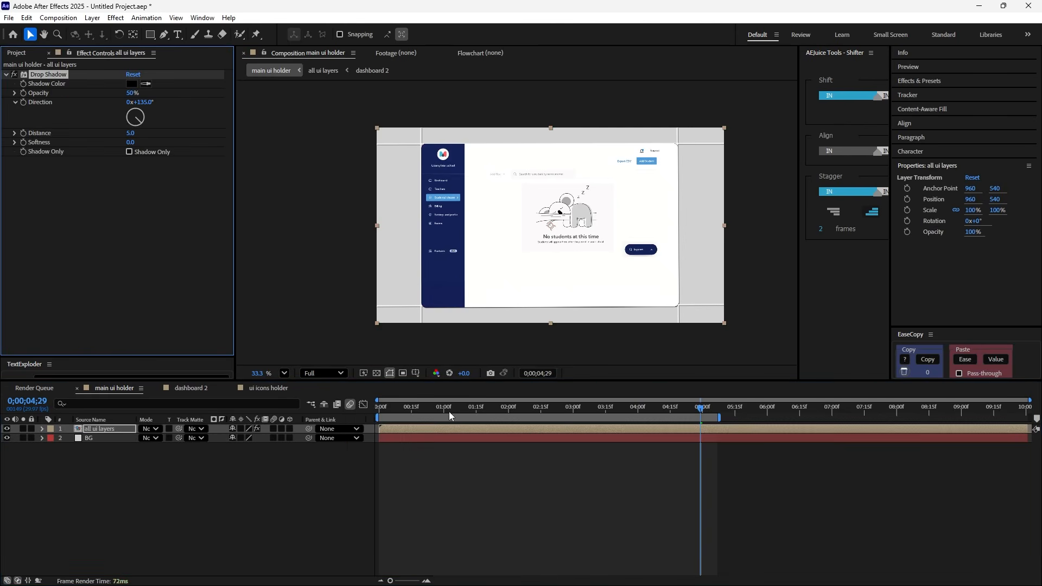
{"action": "left_click_drag", "start_coordinate": [448, 412], "coordinate": [428, 419]}
{"action": "left_click", "coordinate": [128, 93]}
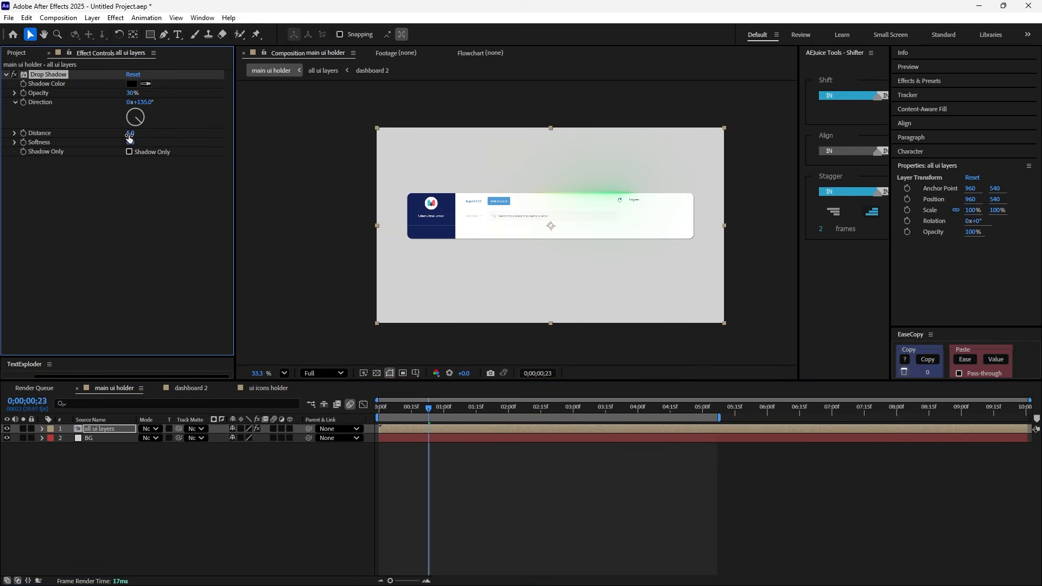
{"action": "left_click_drag", "start_coordinate": [129, 136], "coordinate": [122, 130]}
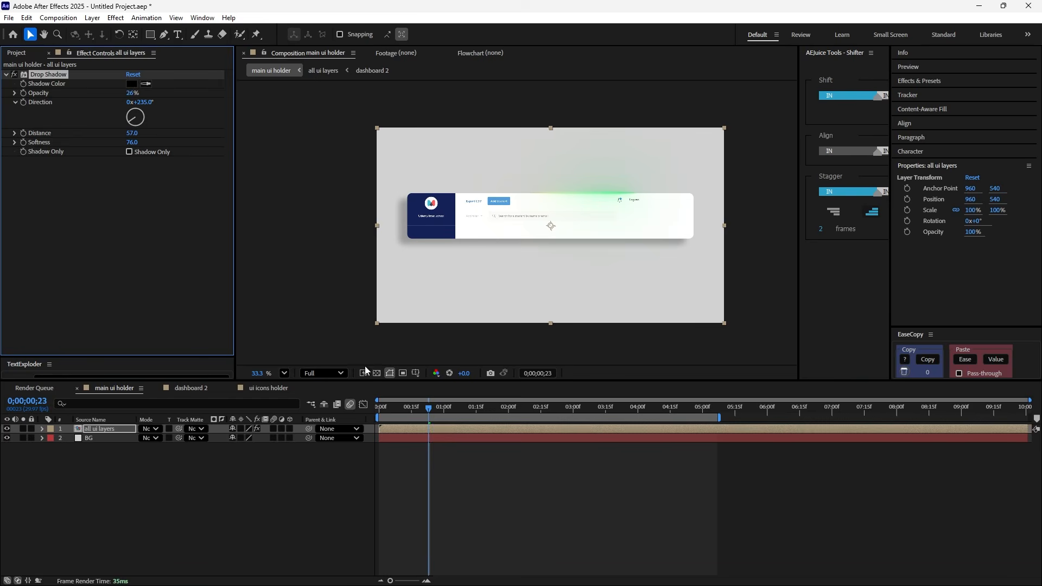
Play the composition from the start to check the drop shadow against the grey background
{"action": "left_click_drag", "start_coordinate": [428, 408], "coordinate": [370, 412]}
{"action": "key", "text": "space"}
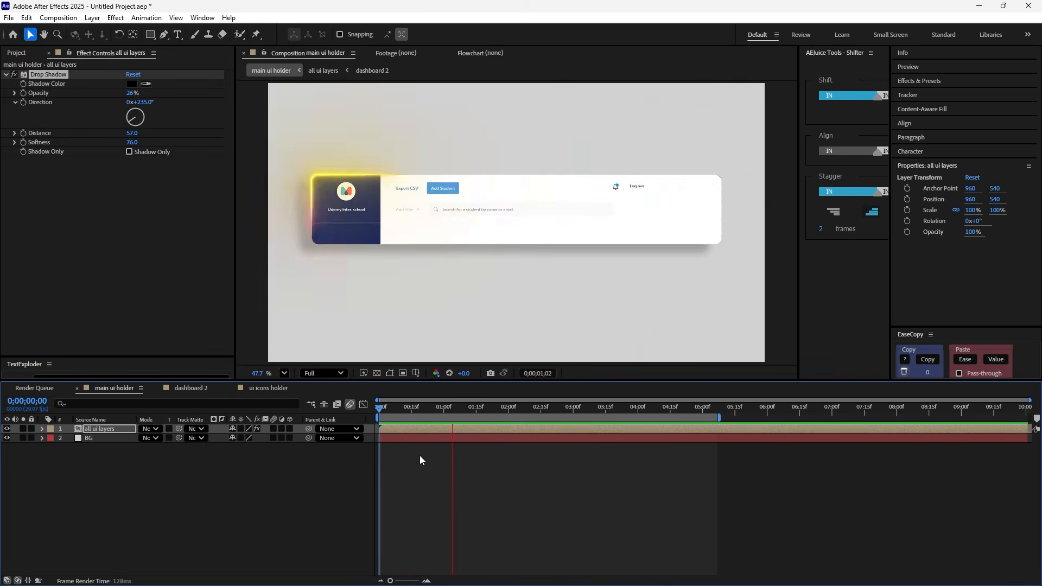